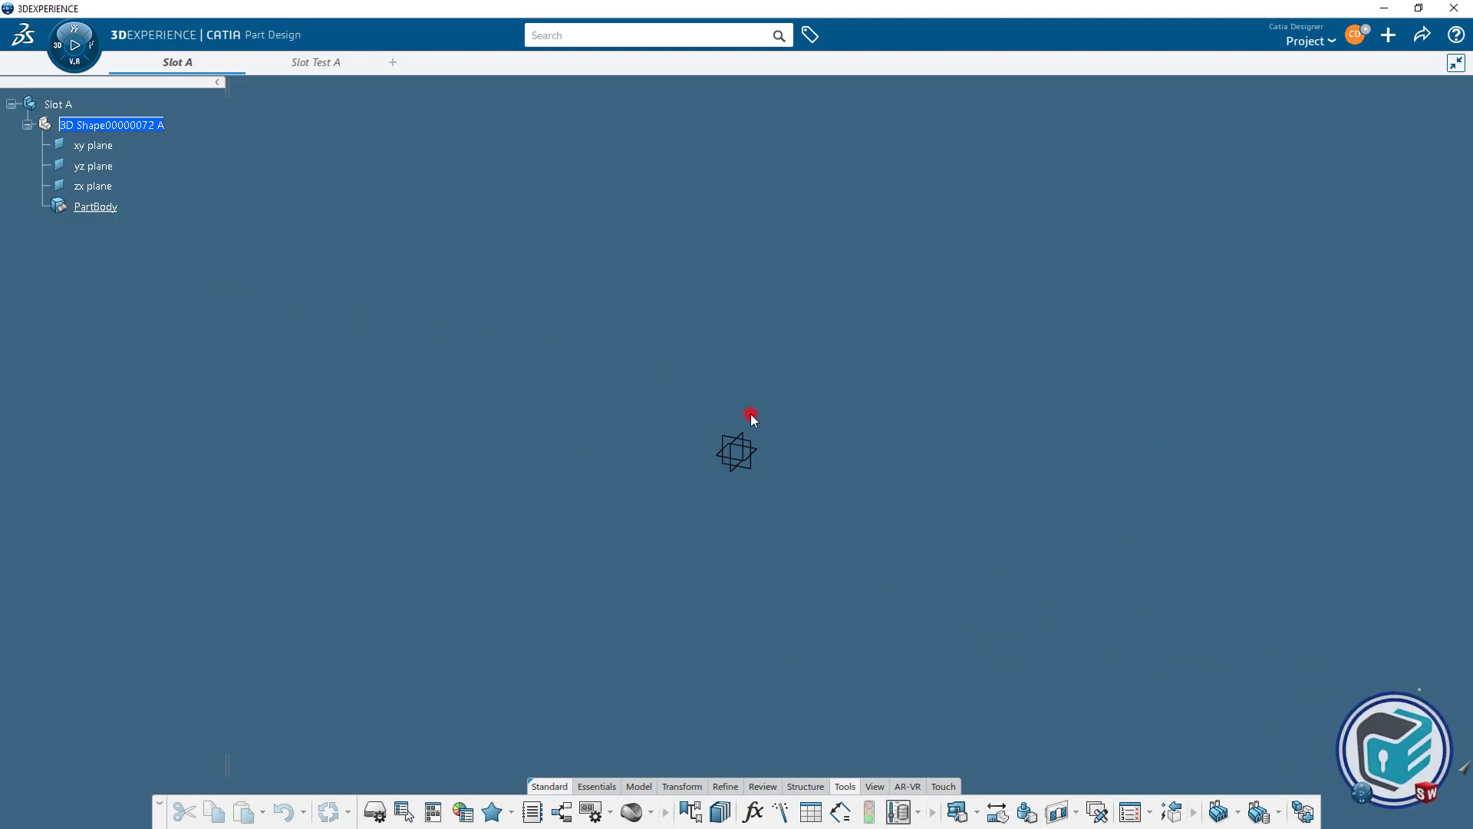
Start a sketch on the yz plane and draw a circle centred on the origin.
click(761, 450)
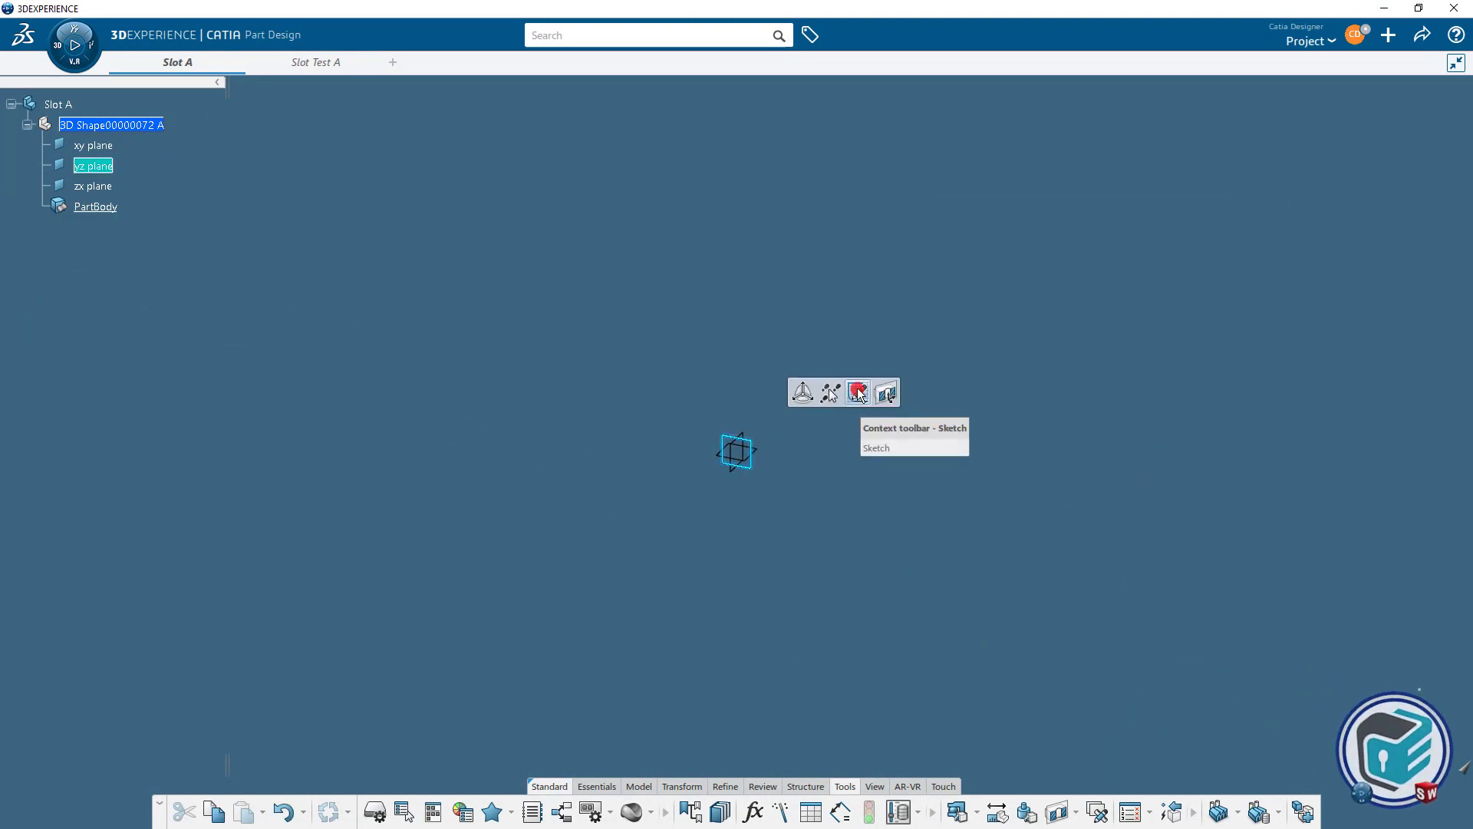
click(852, 398)
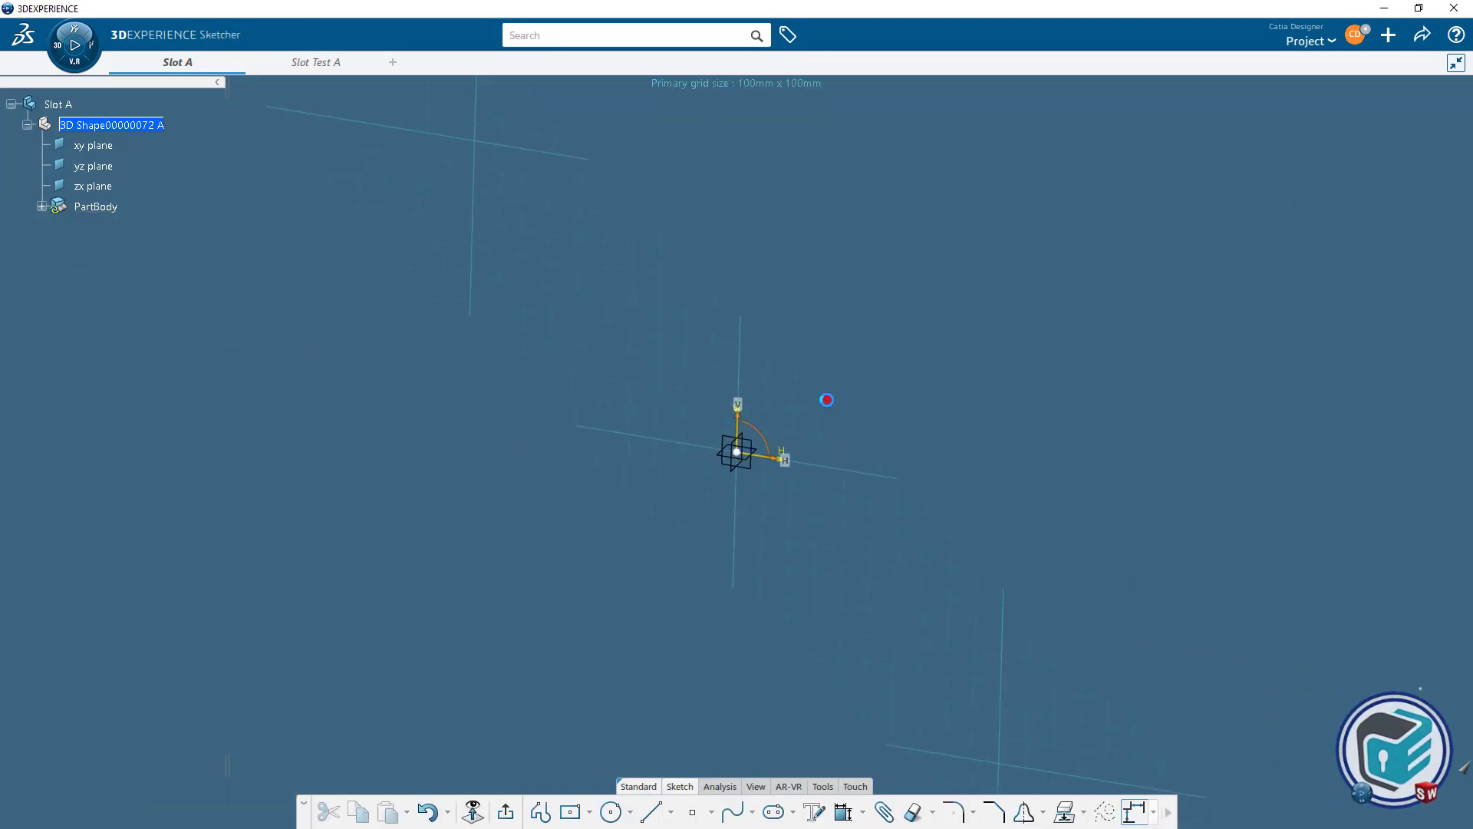
click(612, 812)
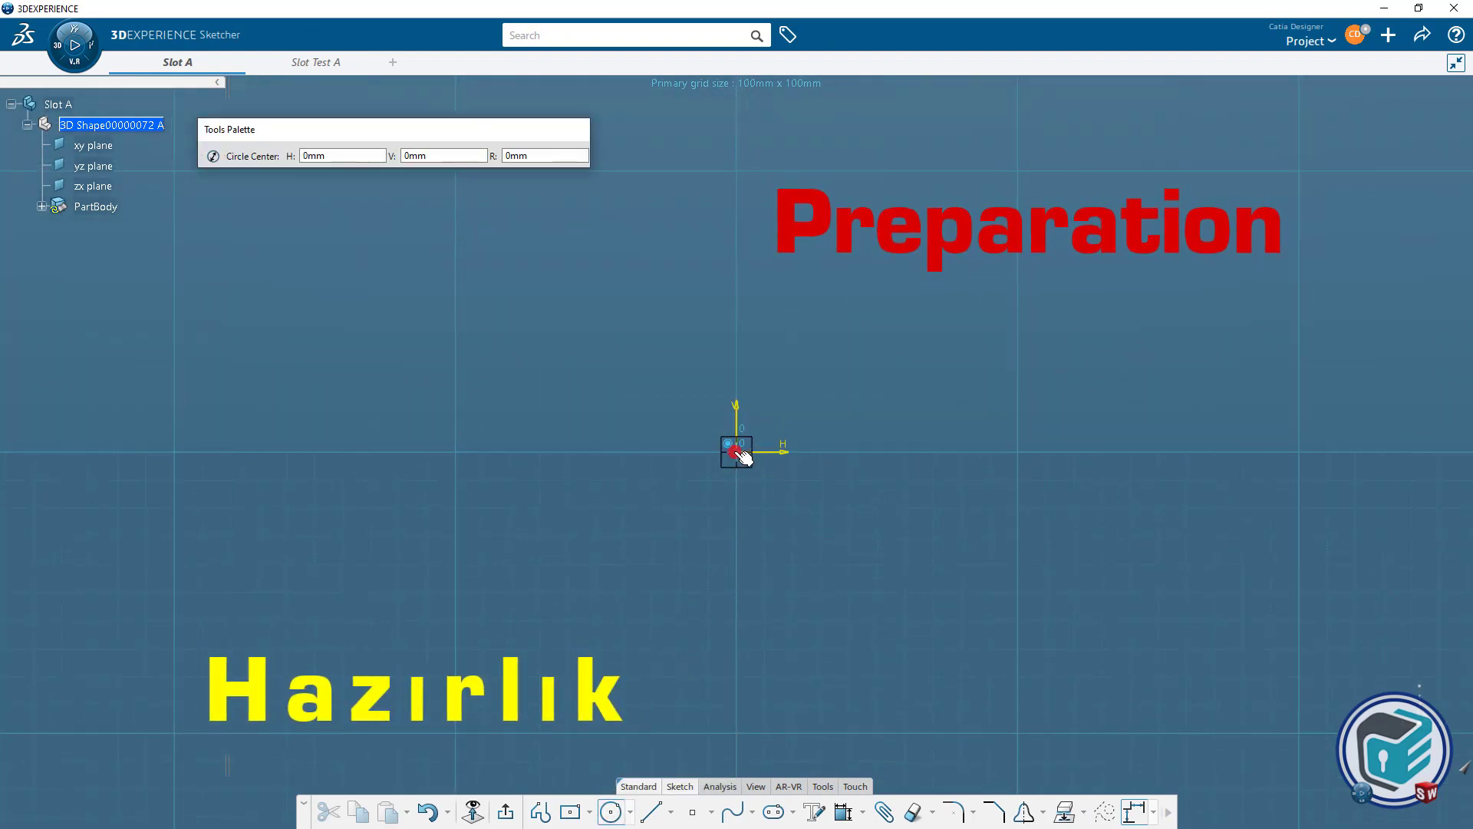
click(736, 452)
click(791, 536)
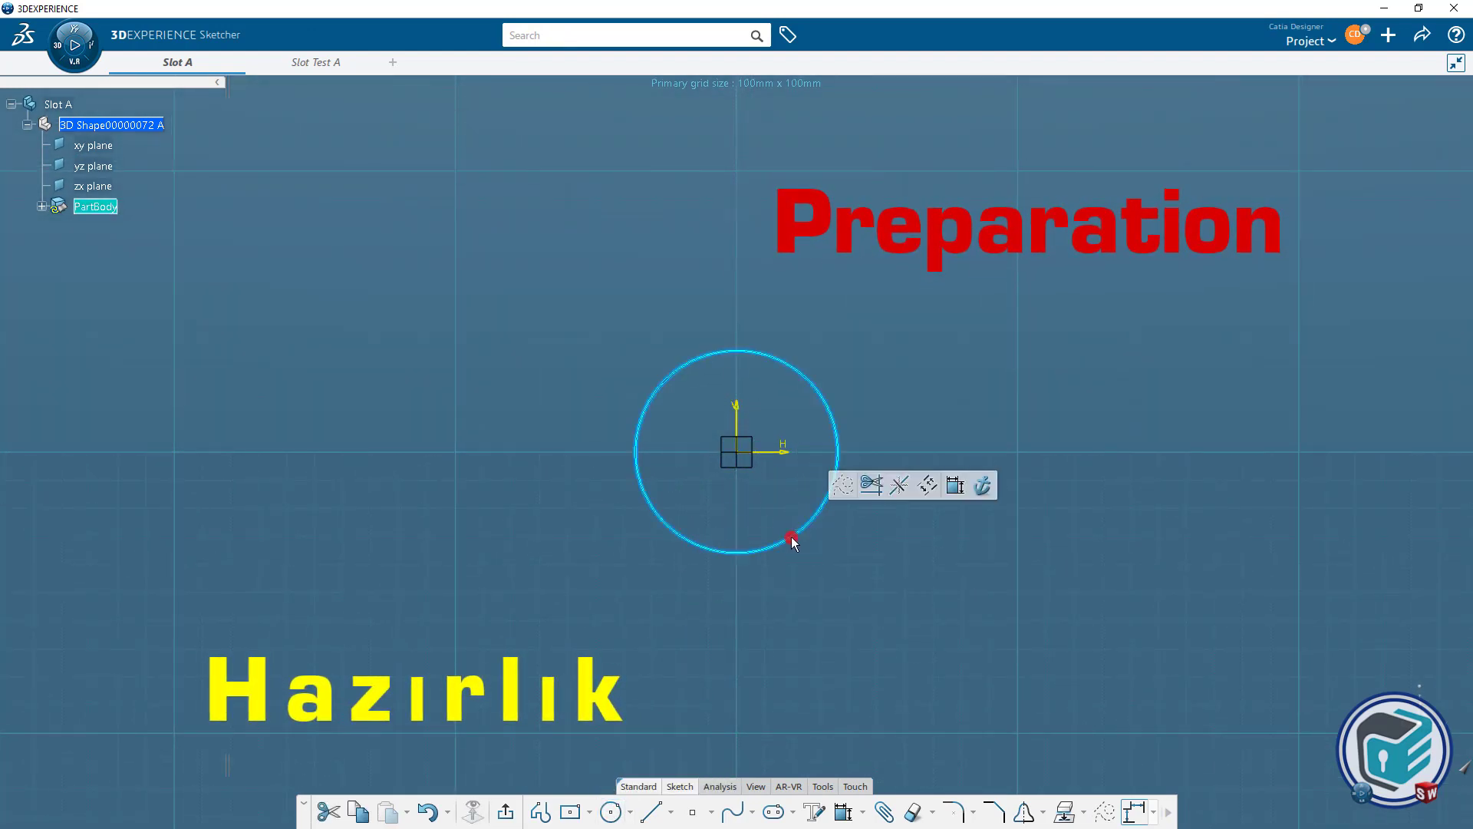
Set the circle's radius to 10 mm and exit the sketch.
click(952, 485)
click(897, 385)
text(10)
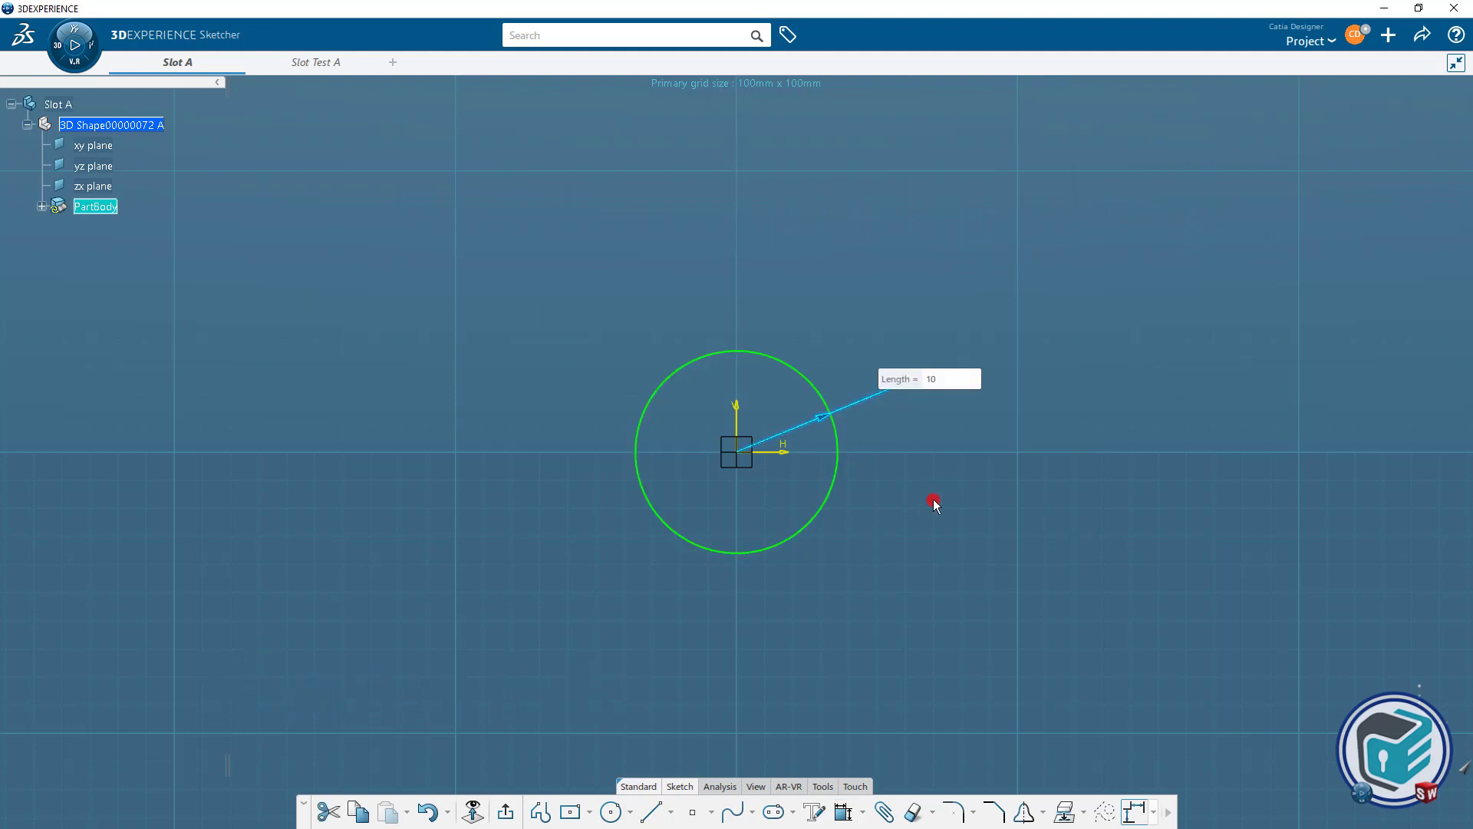
key(Return)
click(913, 506)
middle_drag(774, 495, 749, 394)
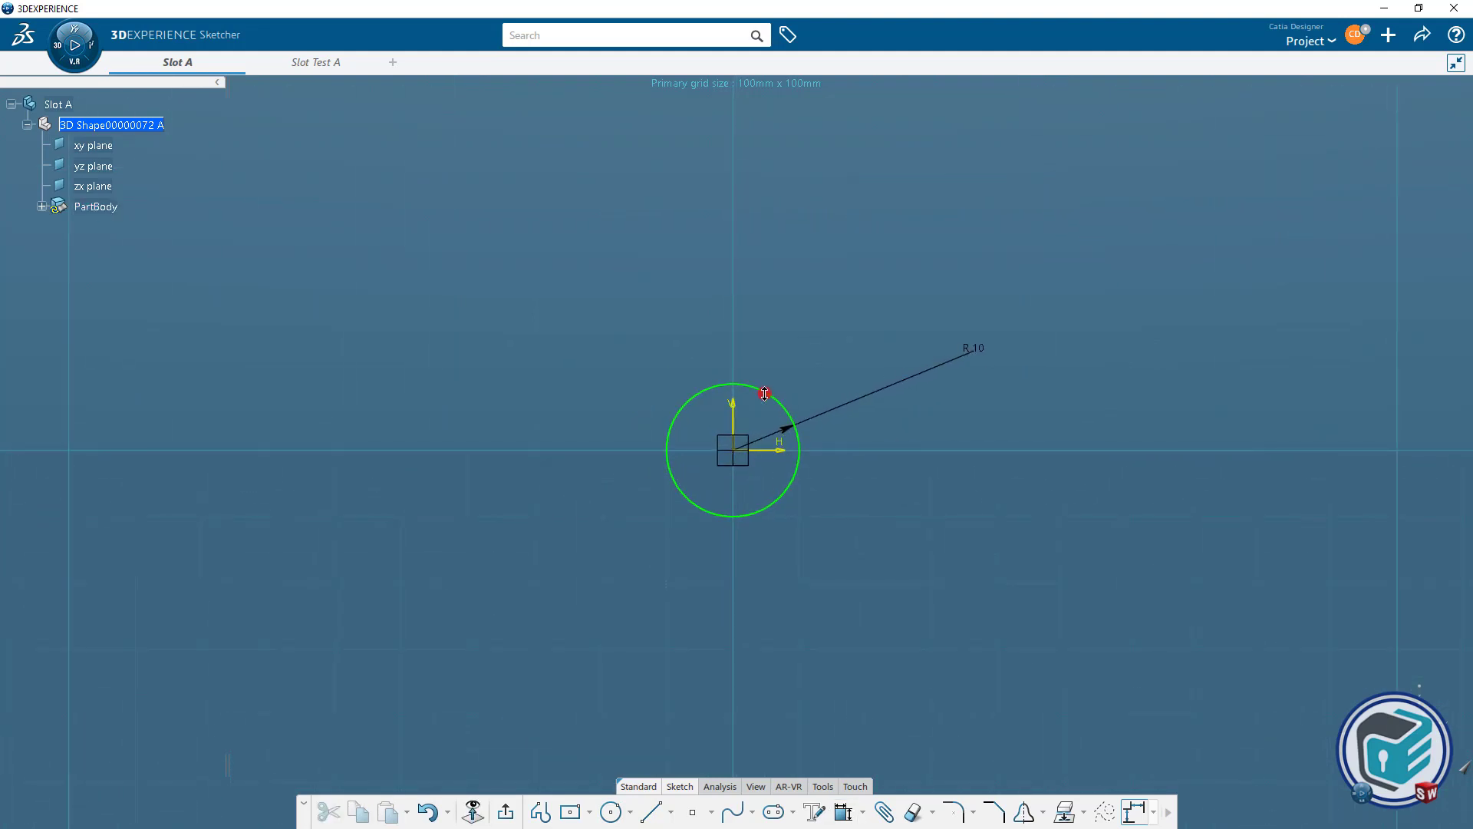
click(502, 812)
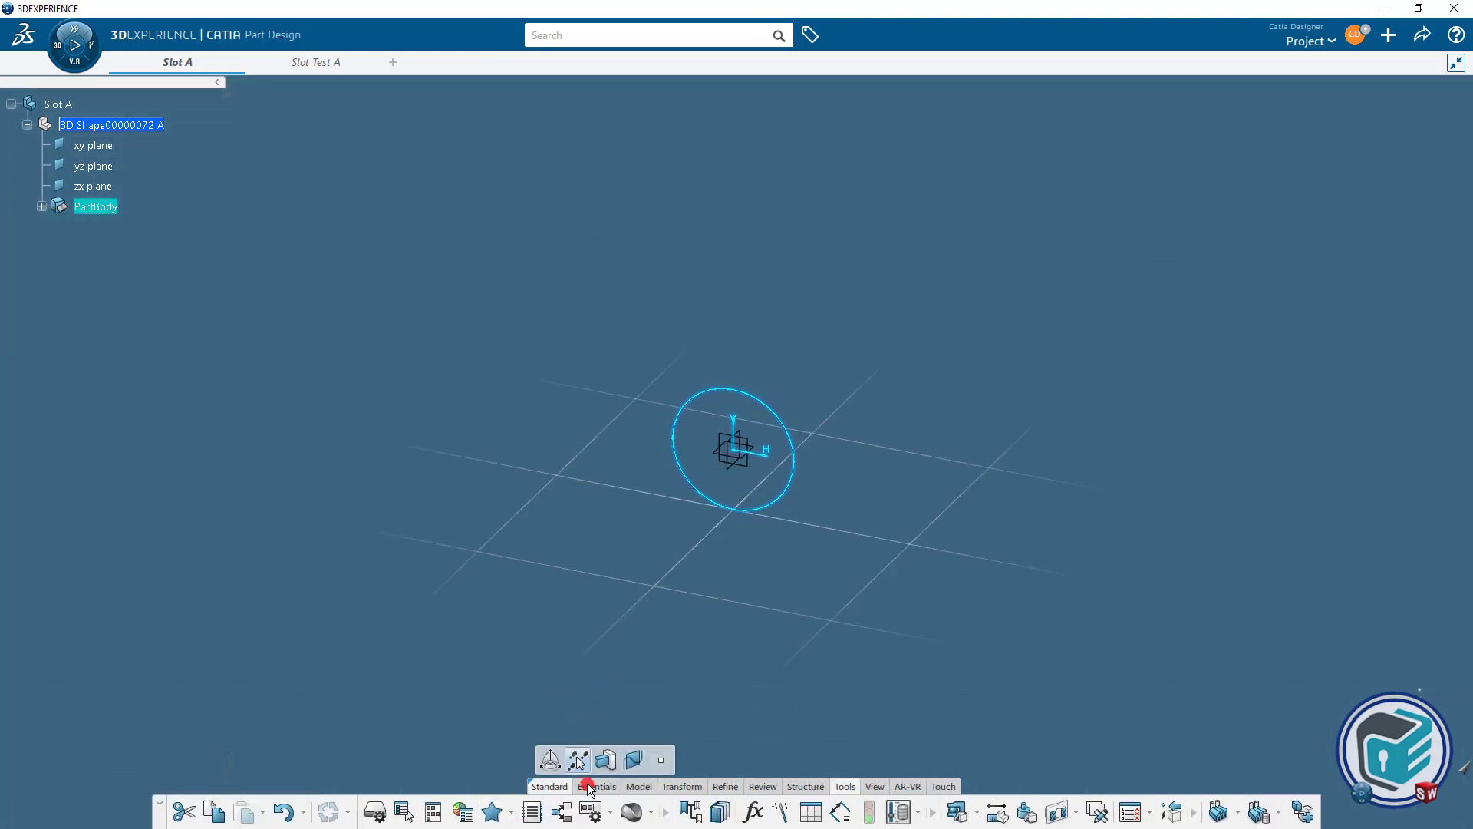
Pad the circle sketch 20 mm in the default normal direction to form a solid cylinder.
click(589, 786)
click(551, 812)
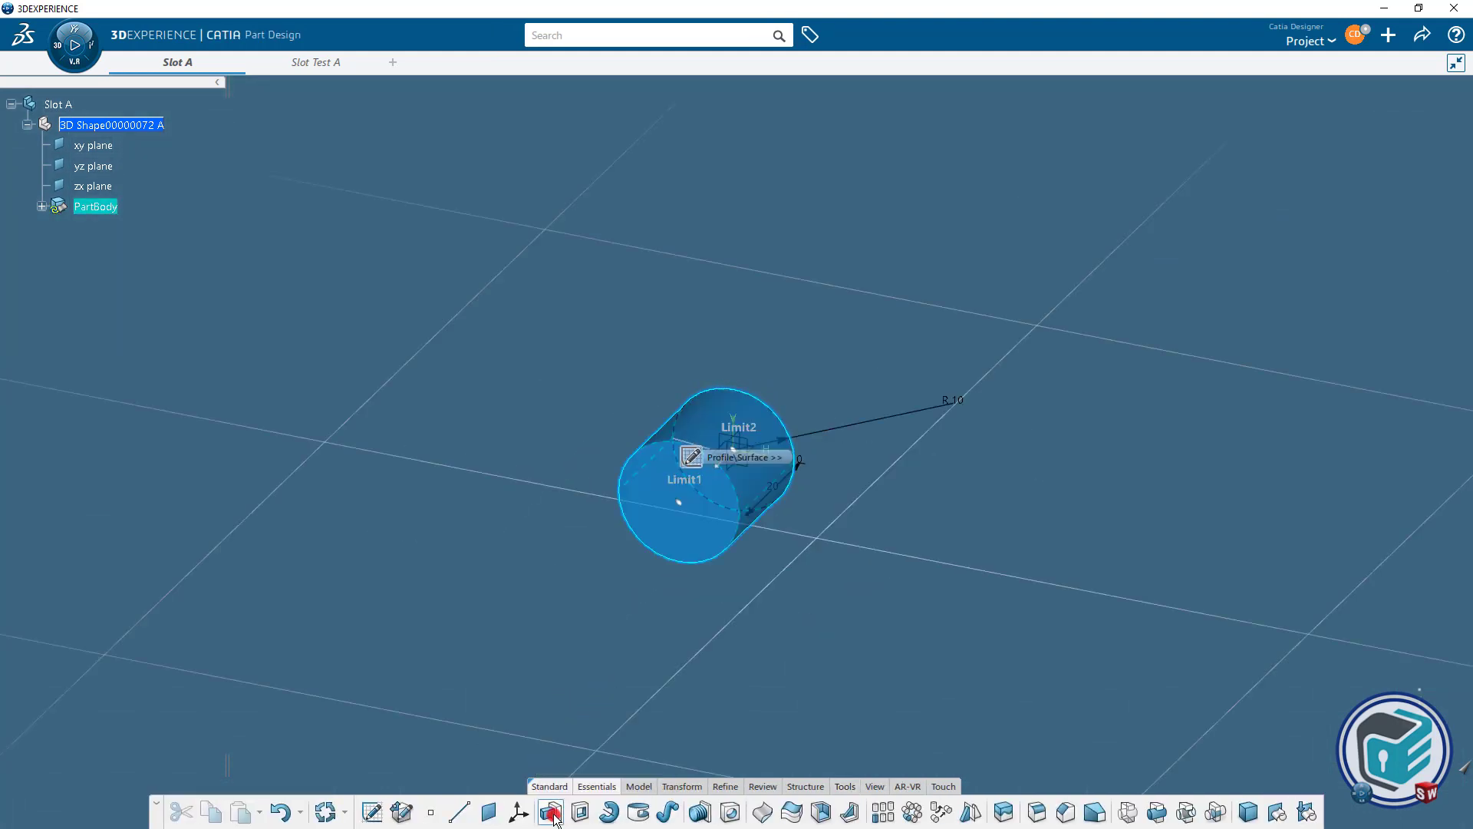
scroll(726, 566, up, 5)
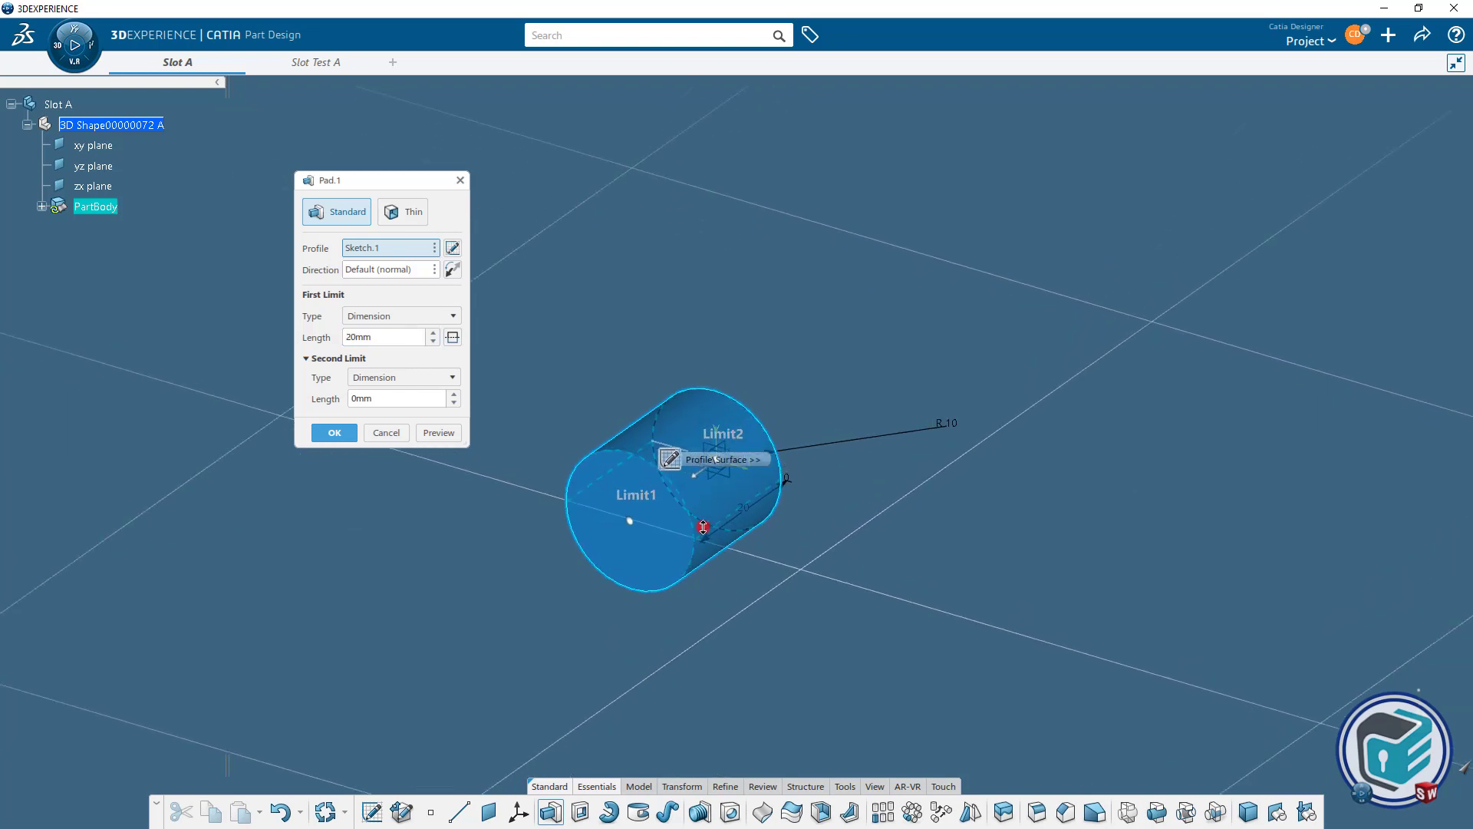
click(335, 432)
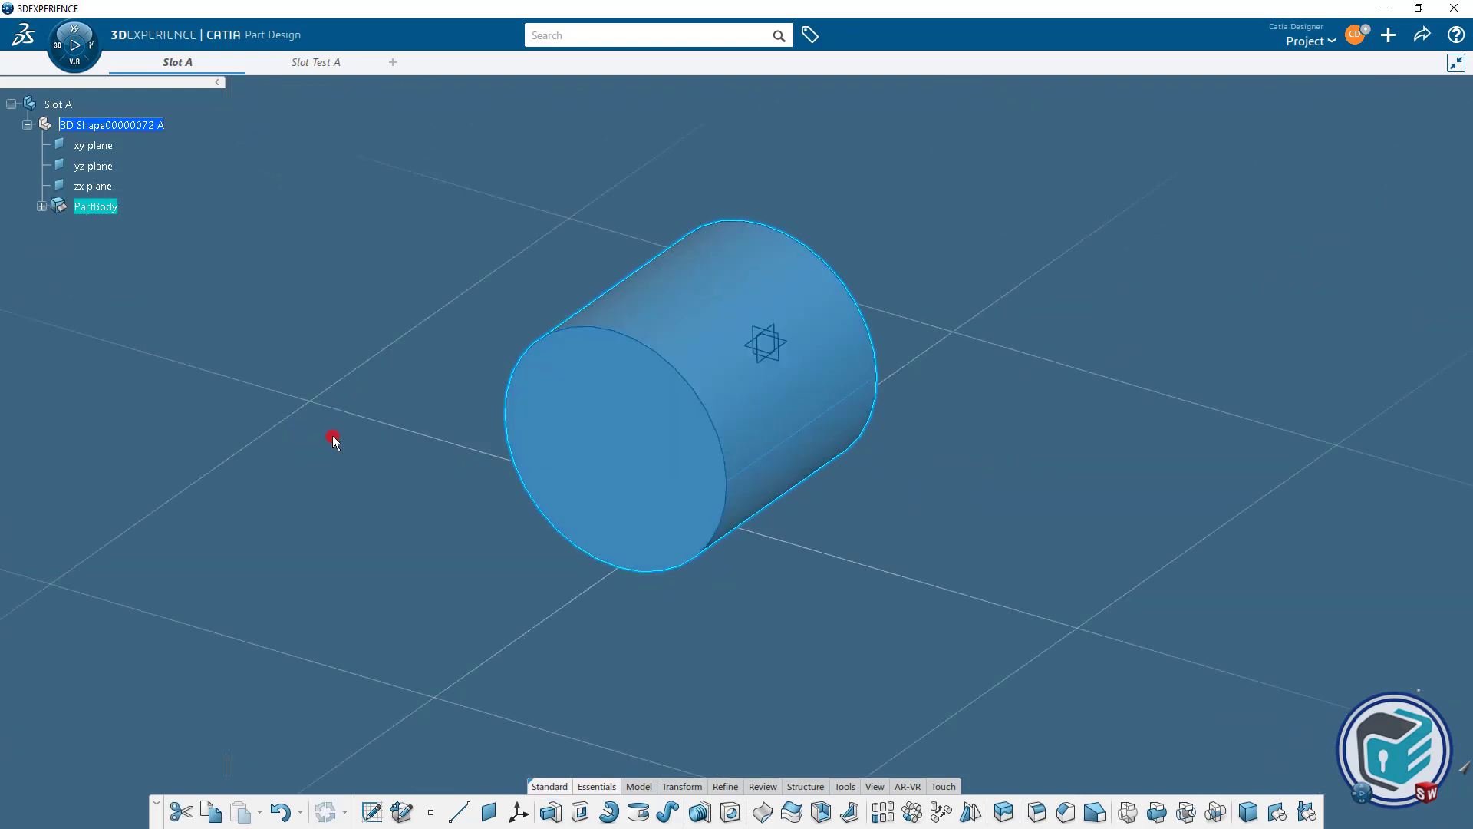
Start a sketch on the cylinder's front end face and project its circular edge as construction geometry.
click(614, 449)
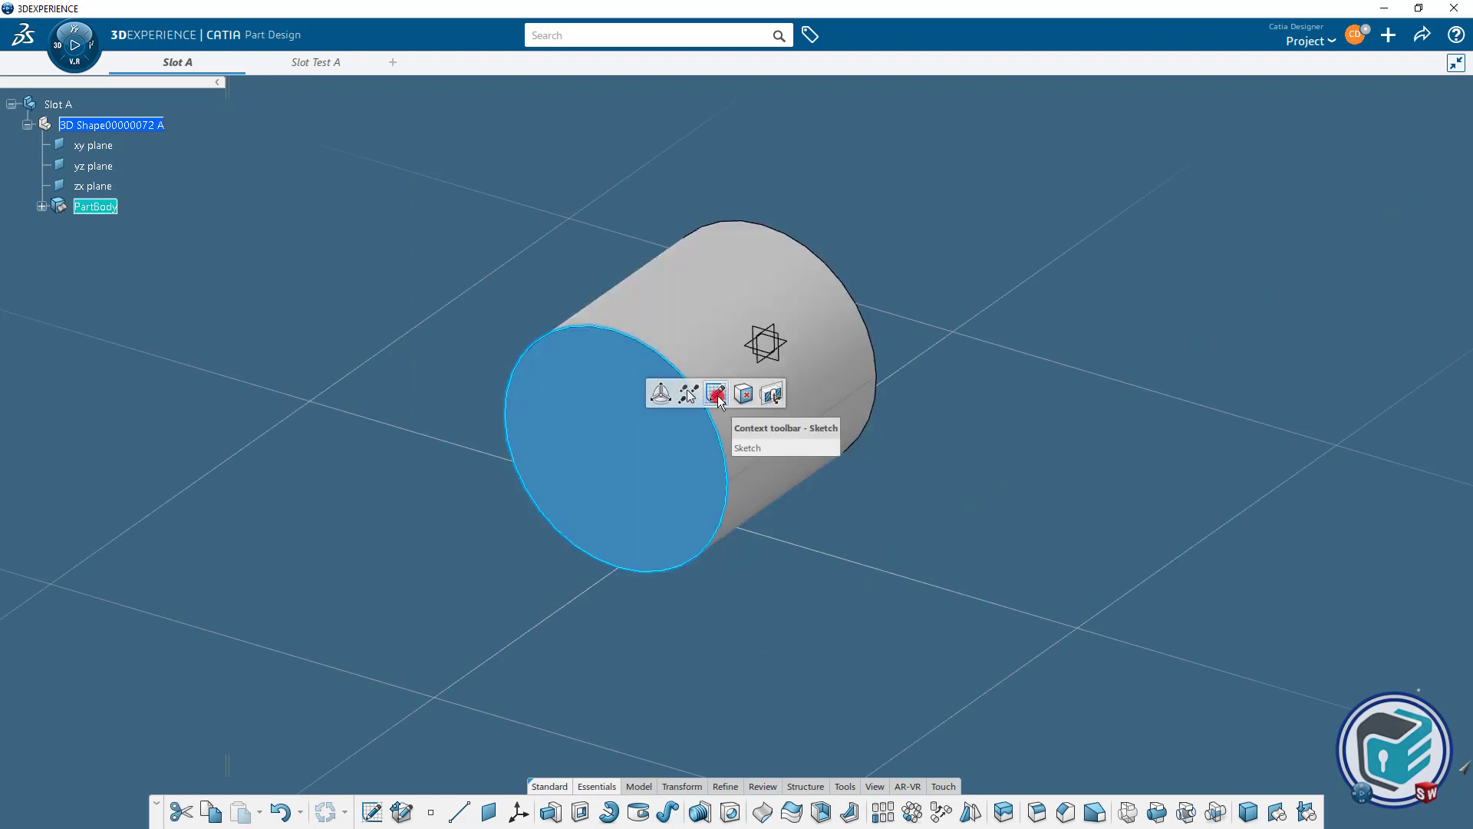
click(717, 395)
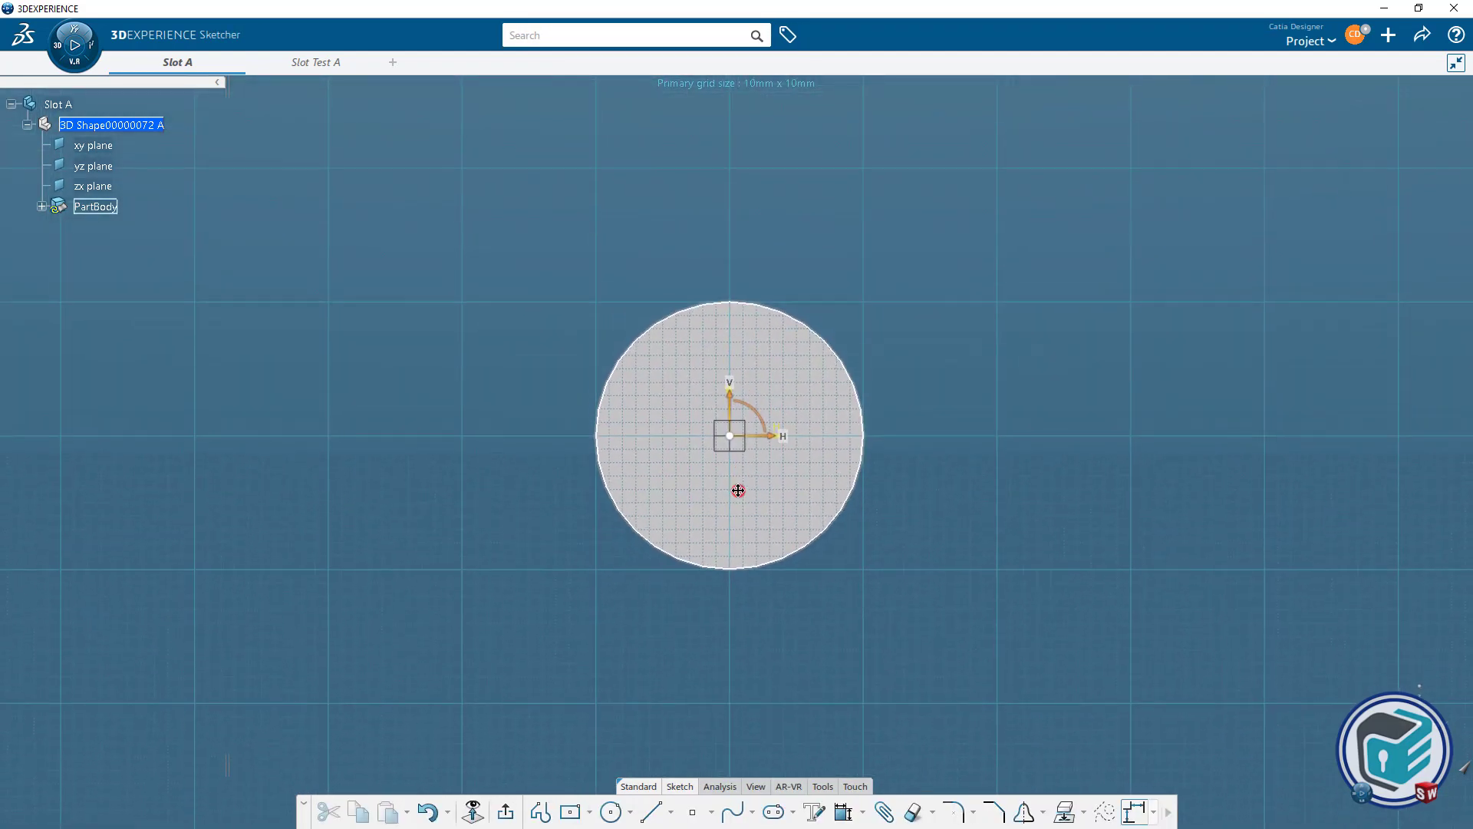
click(1084, 814)
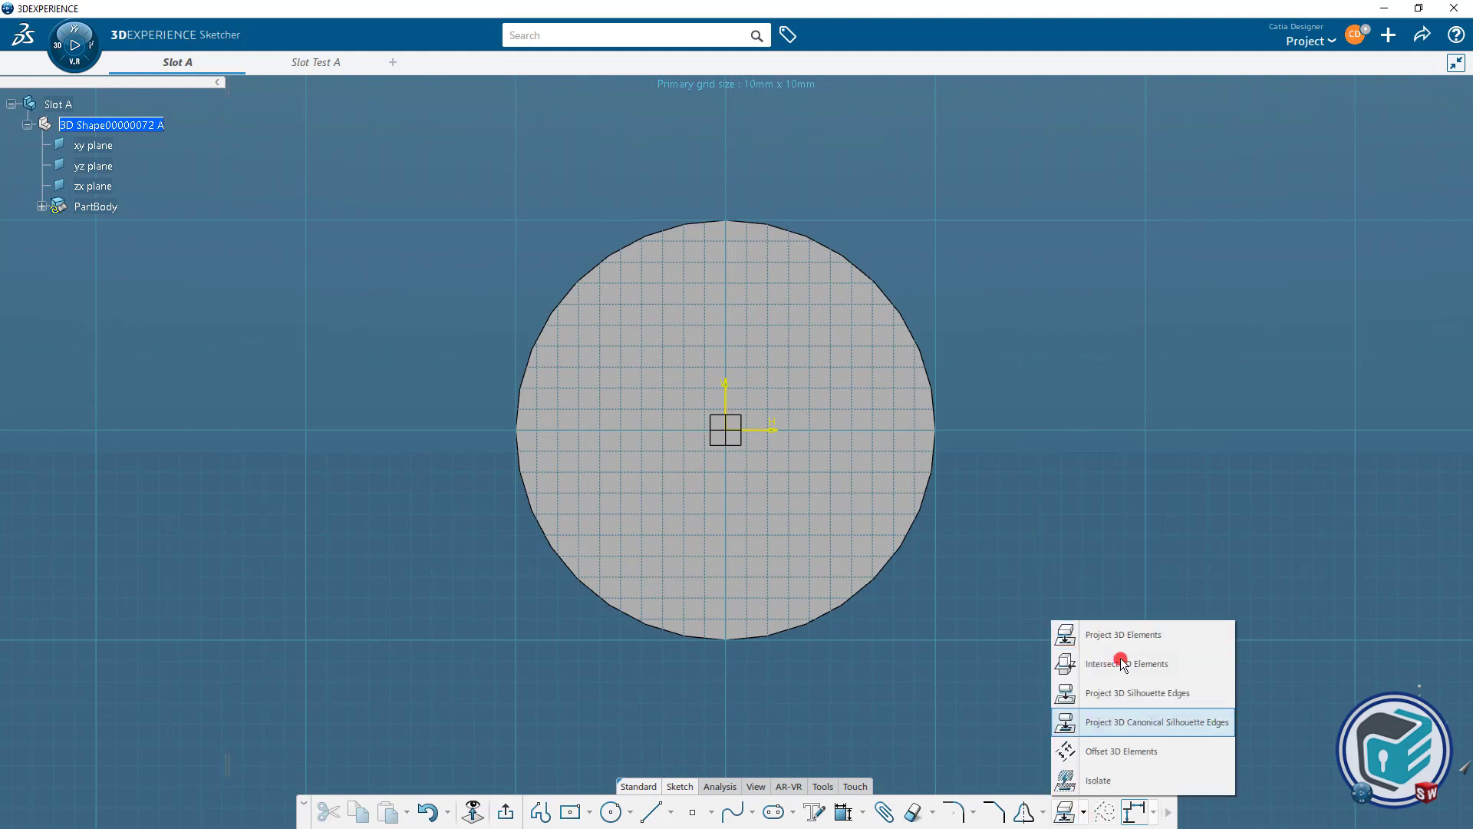
click(1157, 636)
click(934, 467)
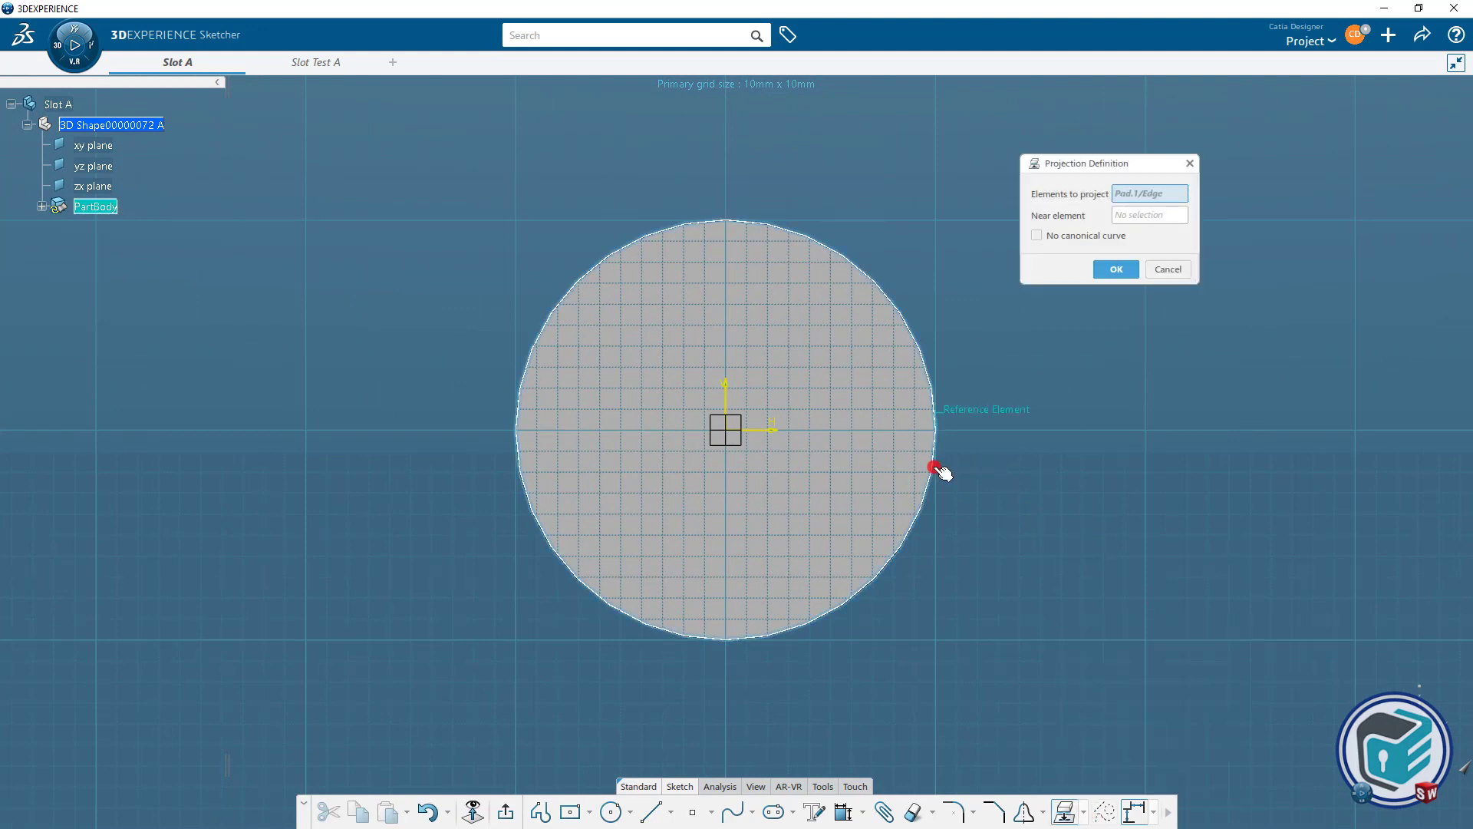
click(1119, 269)
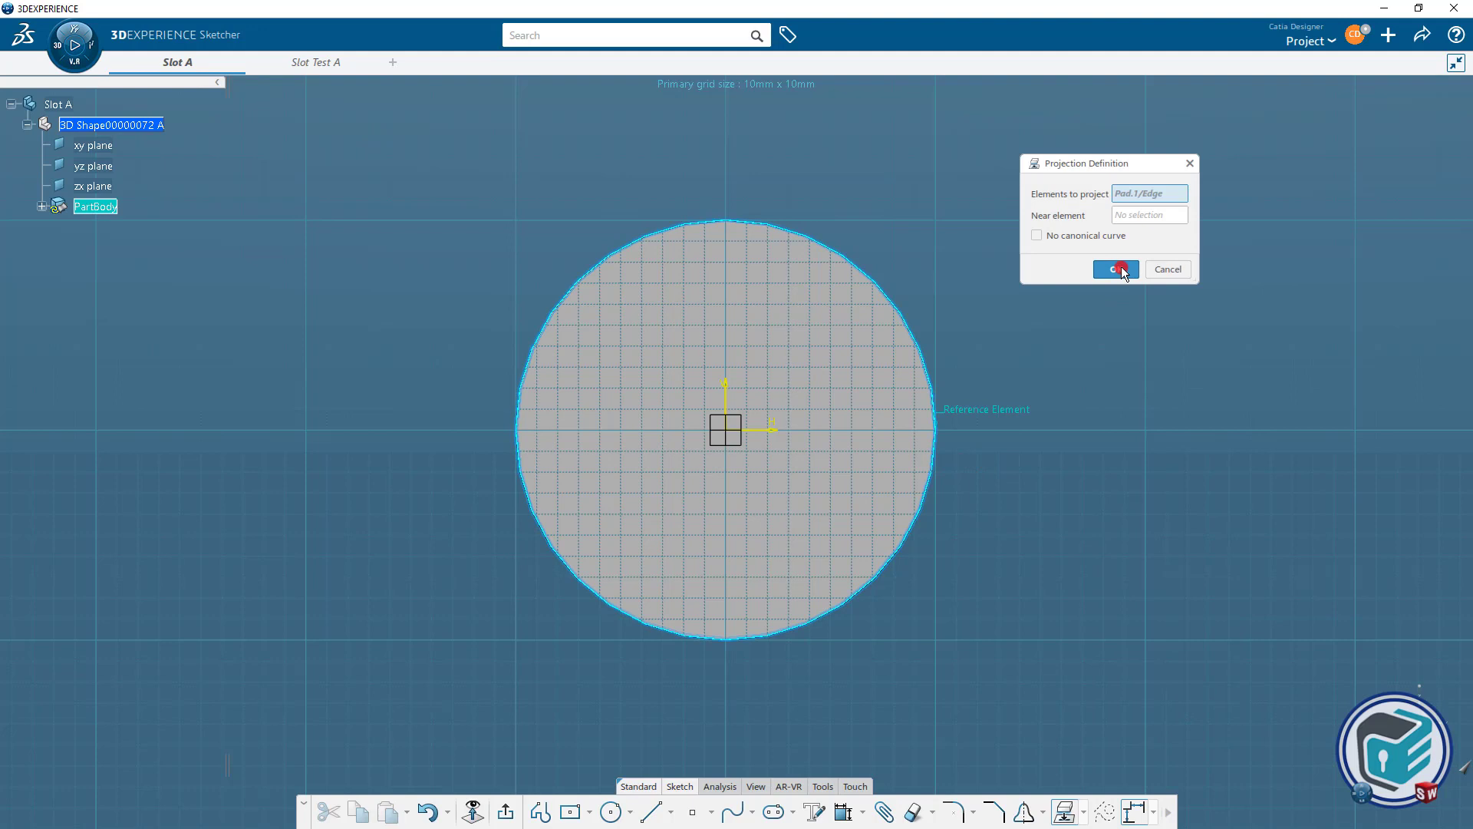
click(936, 401)
click(988, 353)
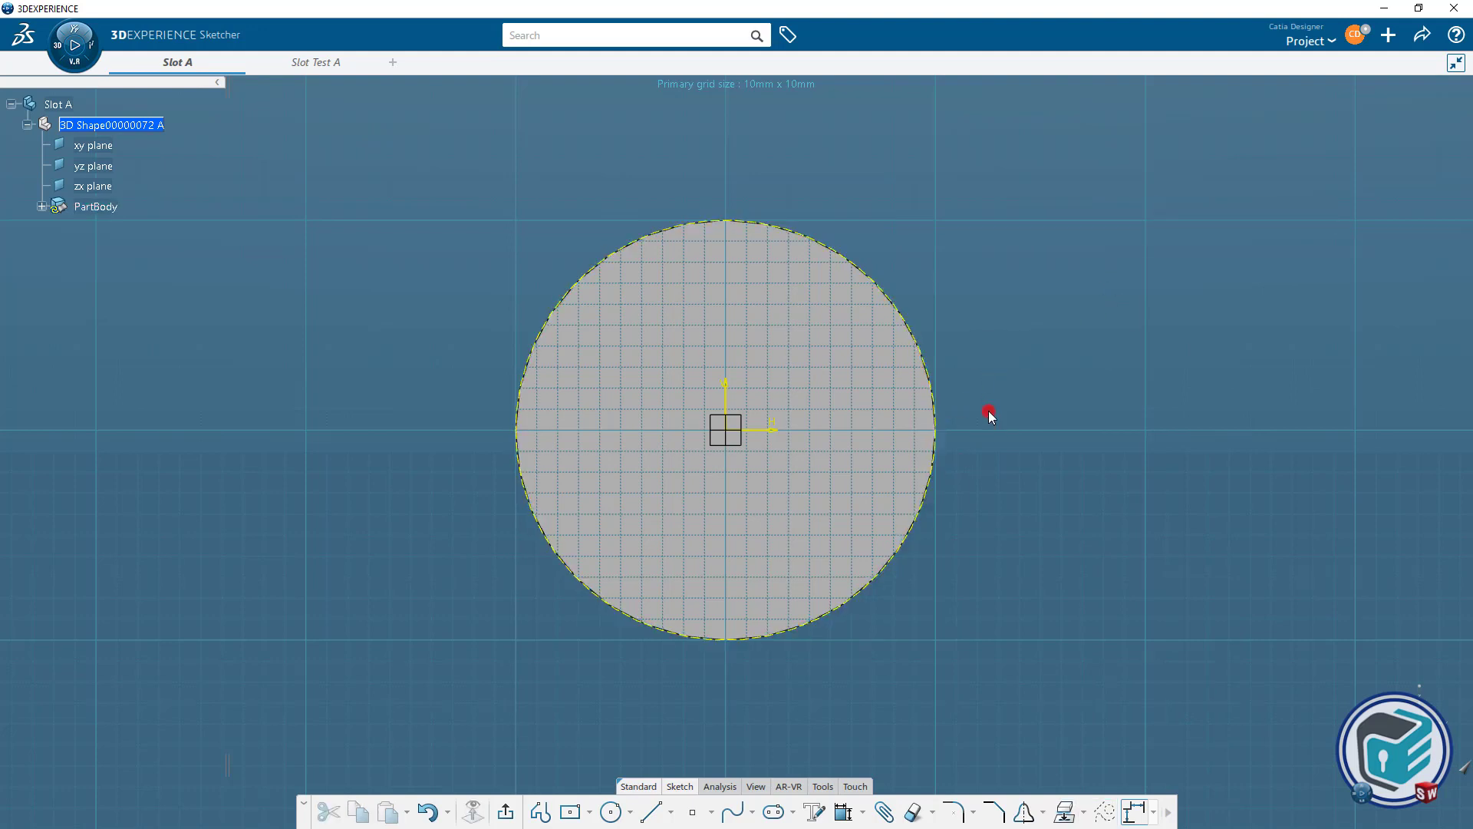
Draw a short diagonal line inside the projected circle, rising away from its centre.
click(655, 815)
click(748, 485)
click(836, 386)
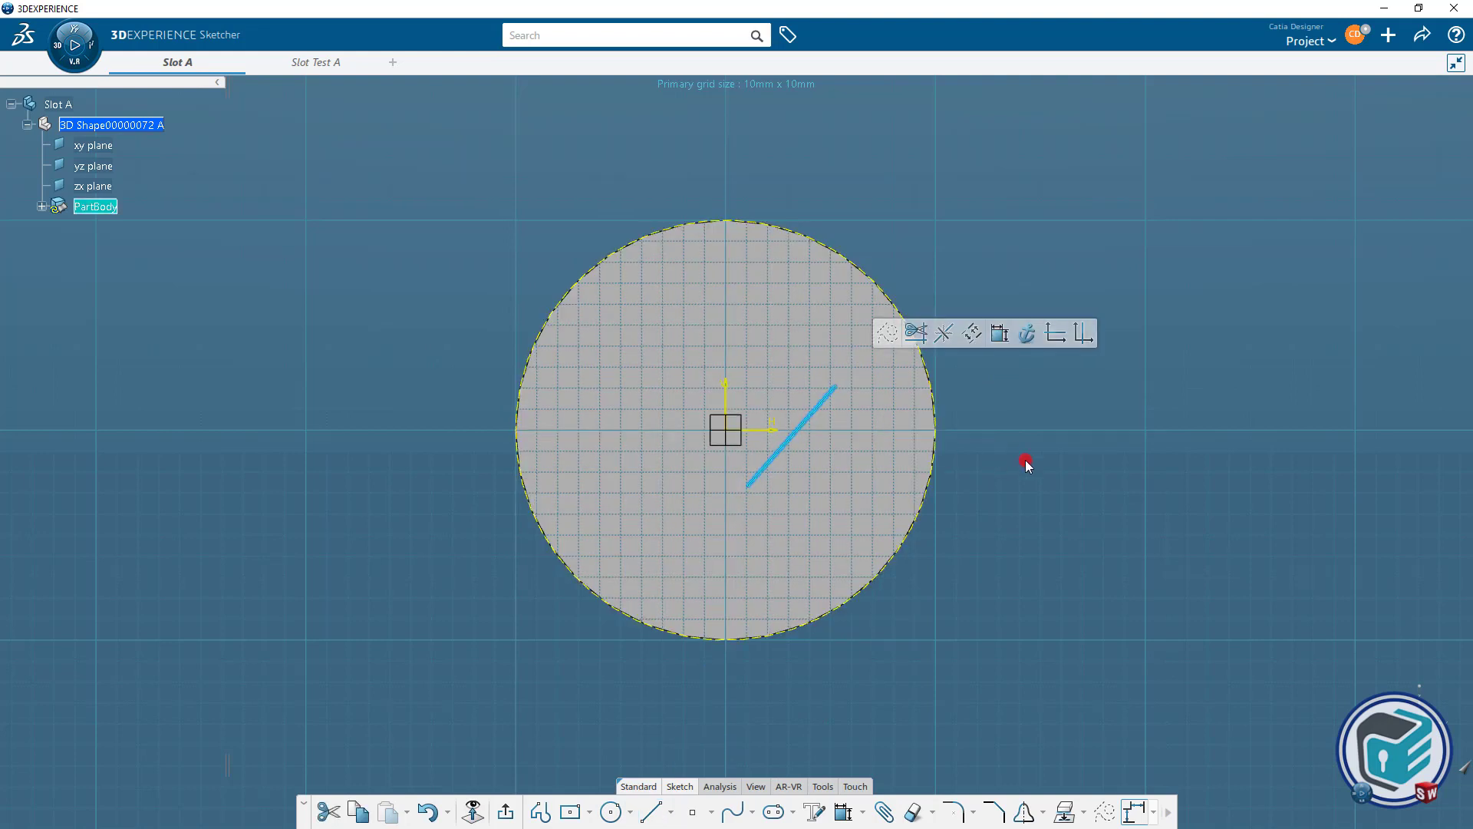
click(1027, 464)
Constrain the line's lower endpoint to the centre of the projected circle.
click(749, 487)
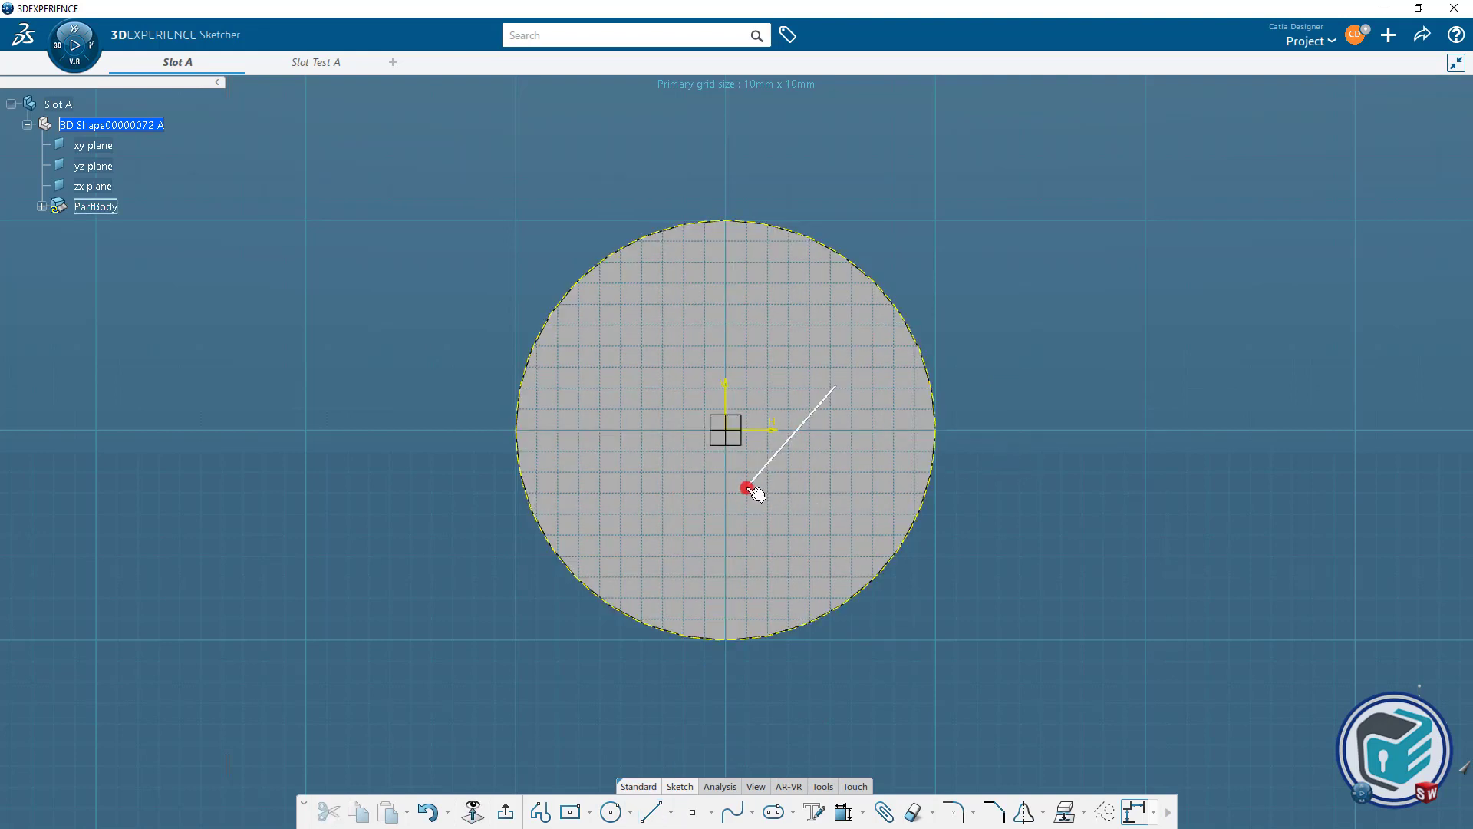
click(749, 486)
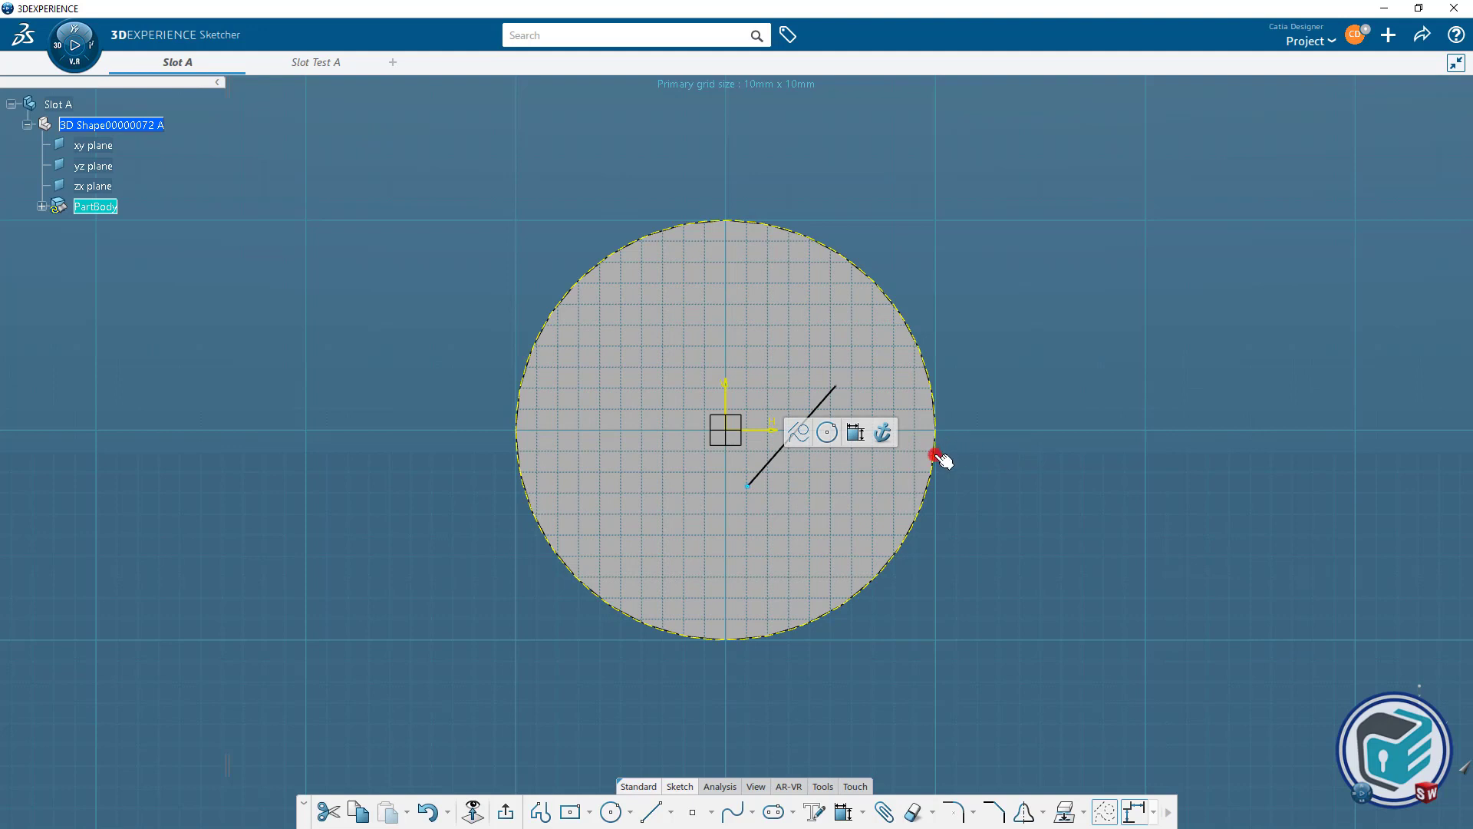
click(936, 456)
click(1013, 403)
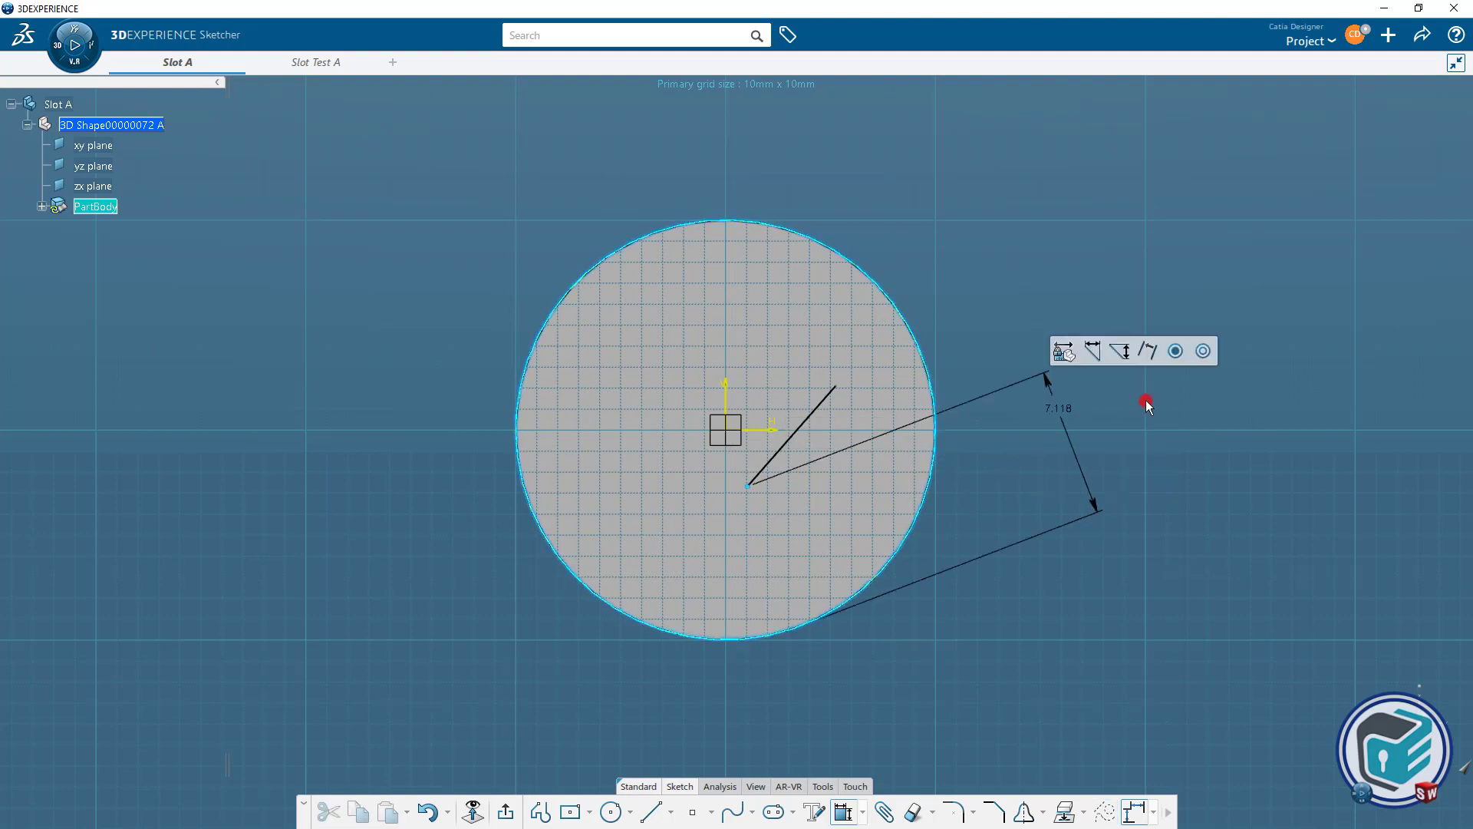
click(1175, 352)
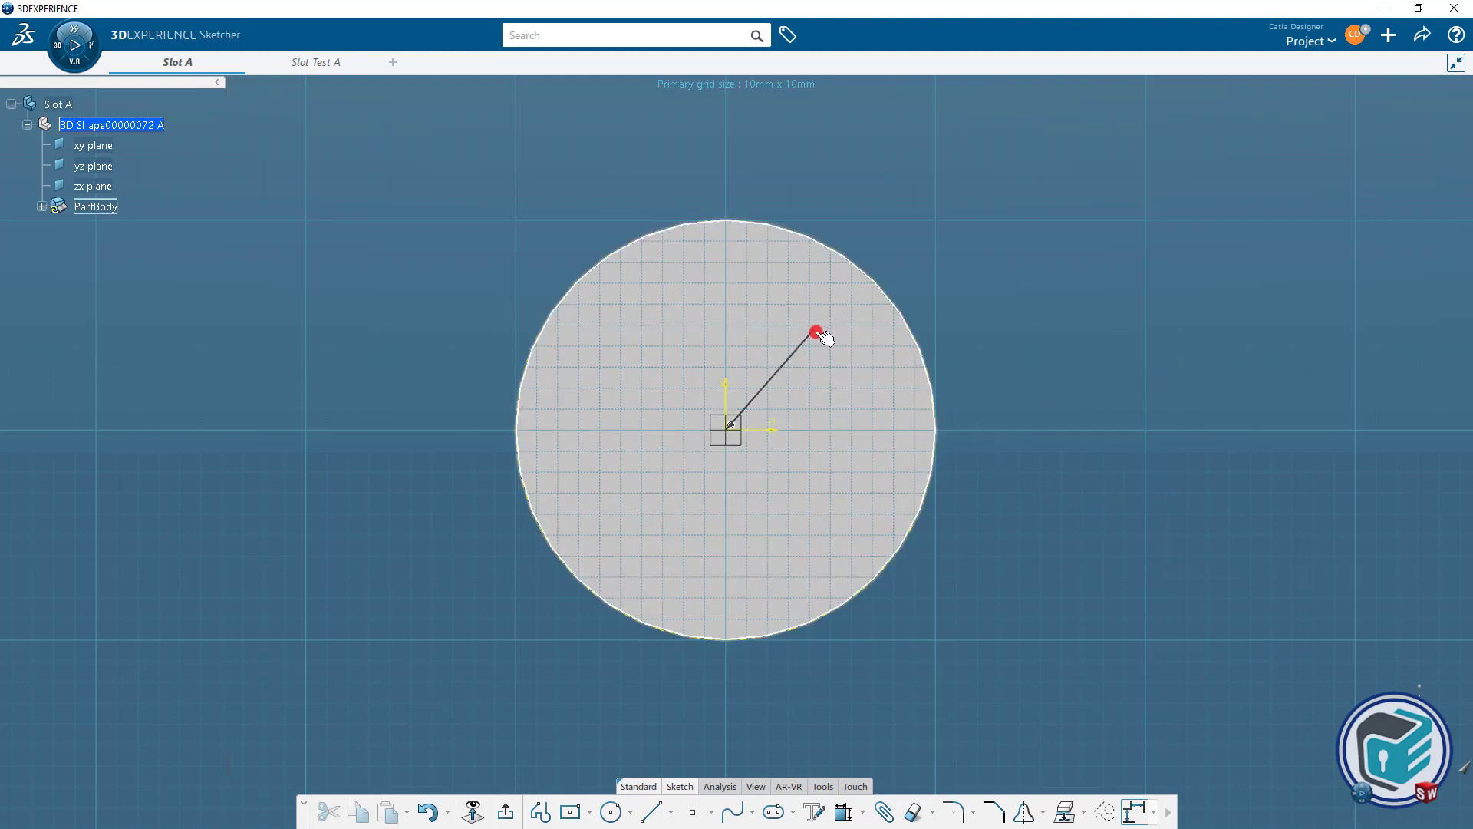
Constrain the line's upper endpoint to lie on the projected circle.
click(832, 267)
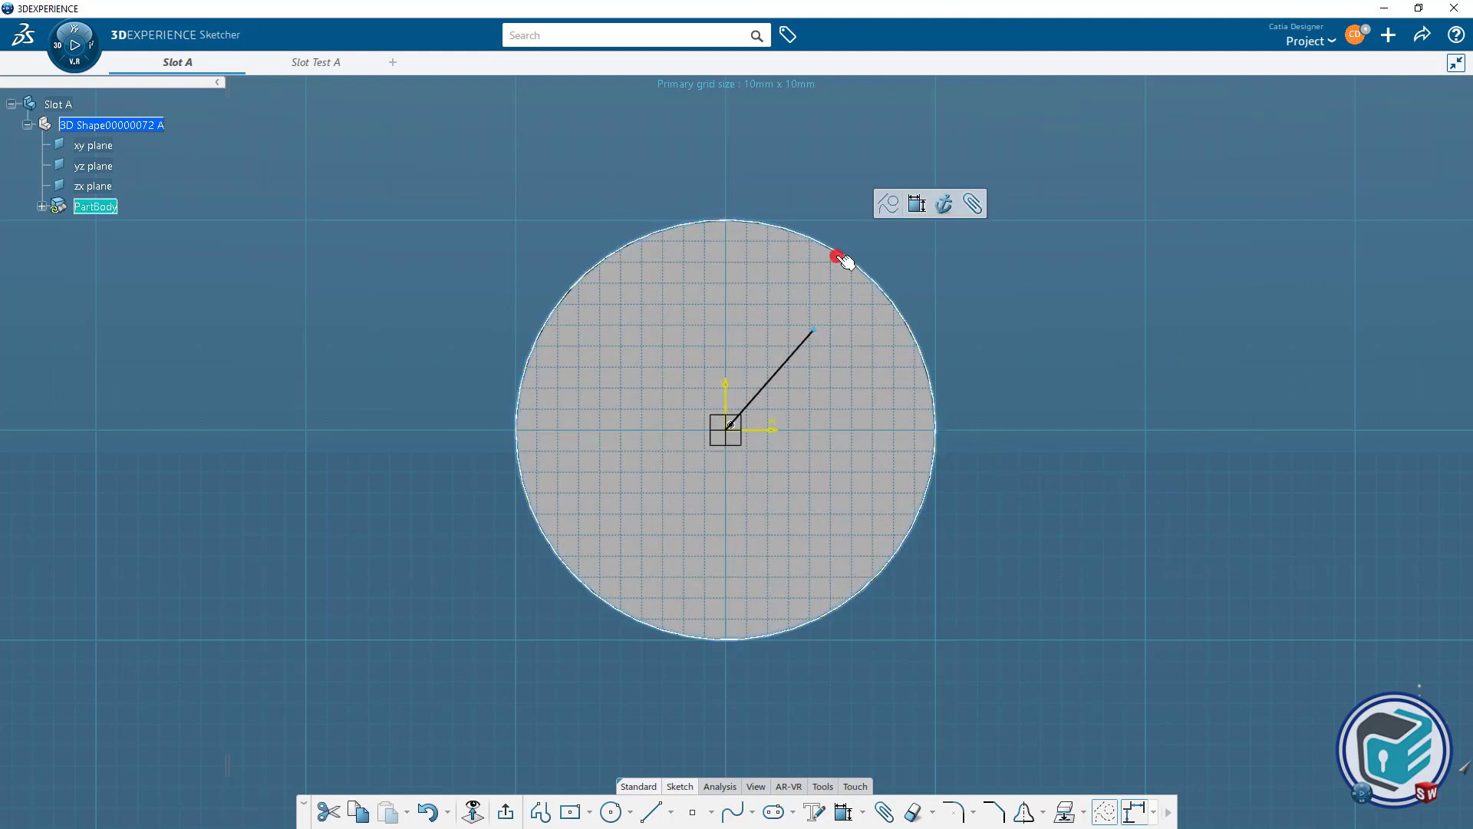
click(917, 203)
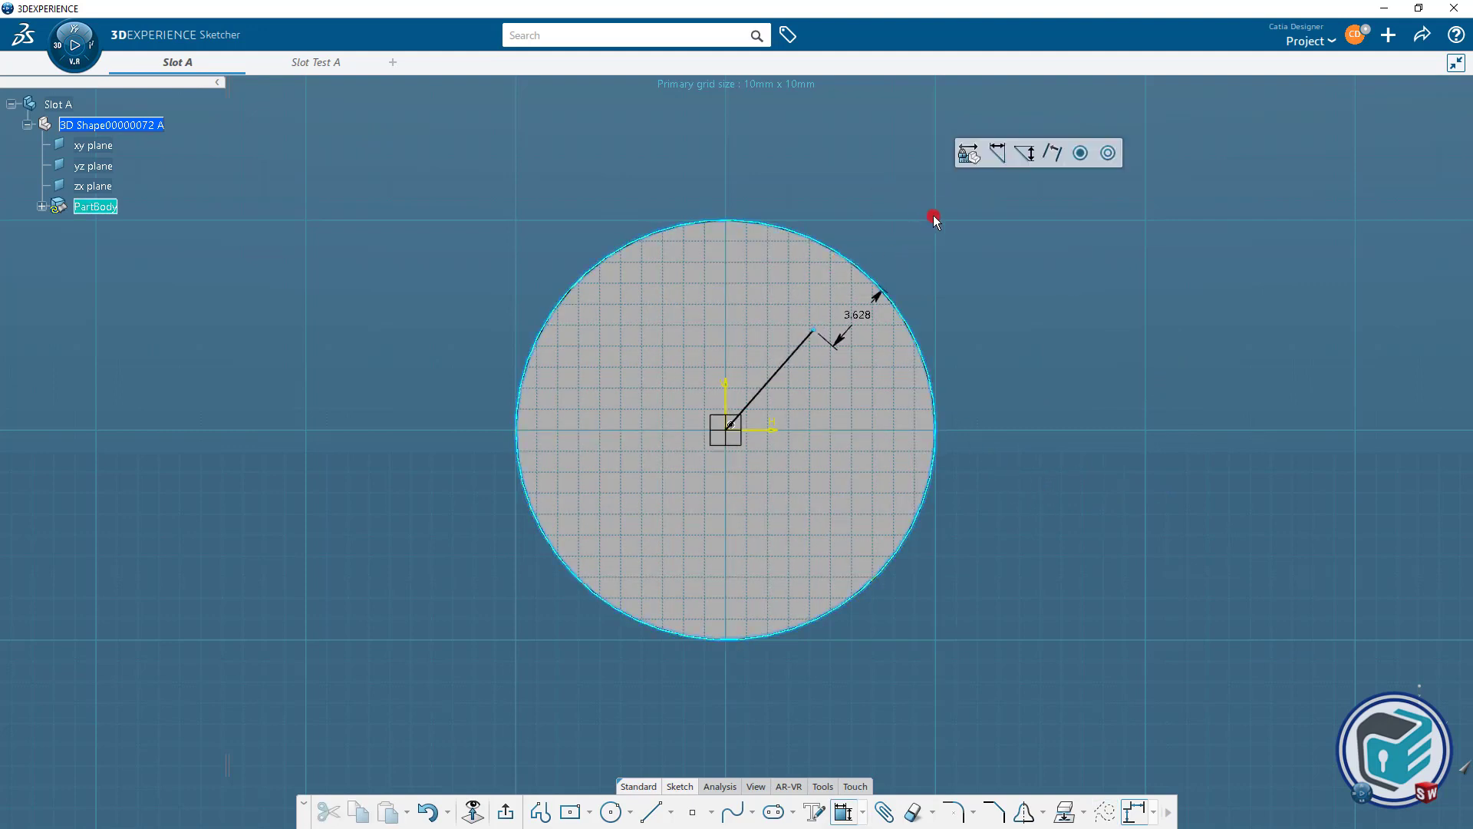
click(1108, 152)
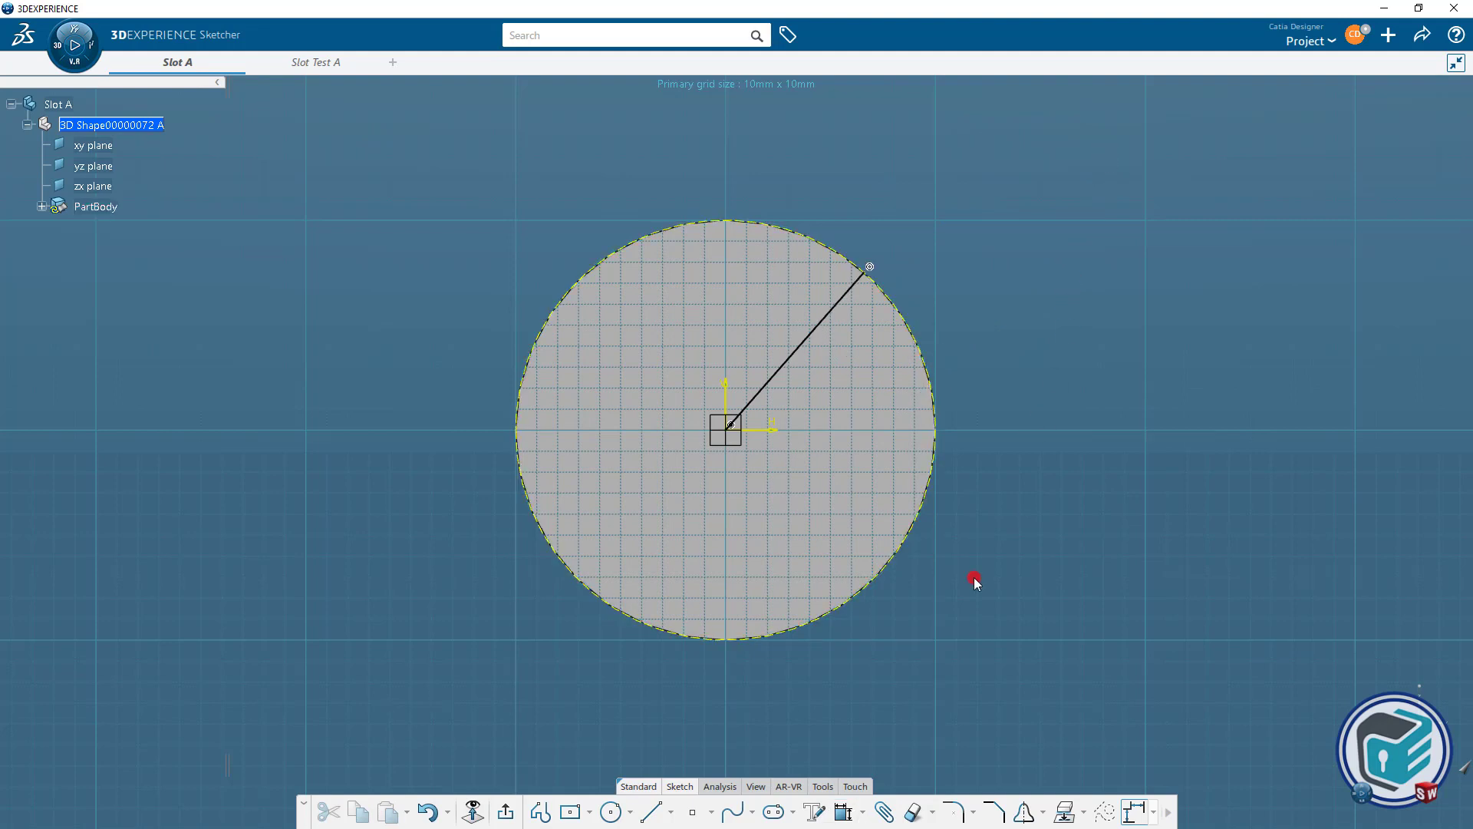
Add an angle dimension between the line and the sketch's vertical axis.
click(842, 813)
click(808, 346)
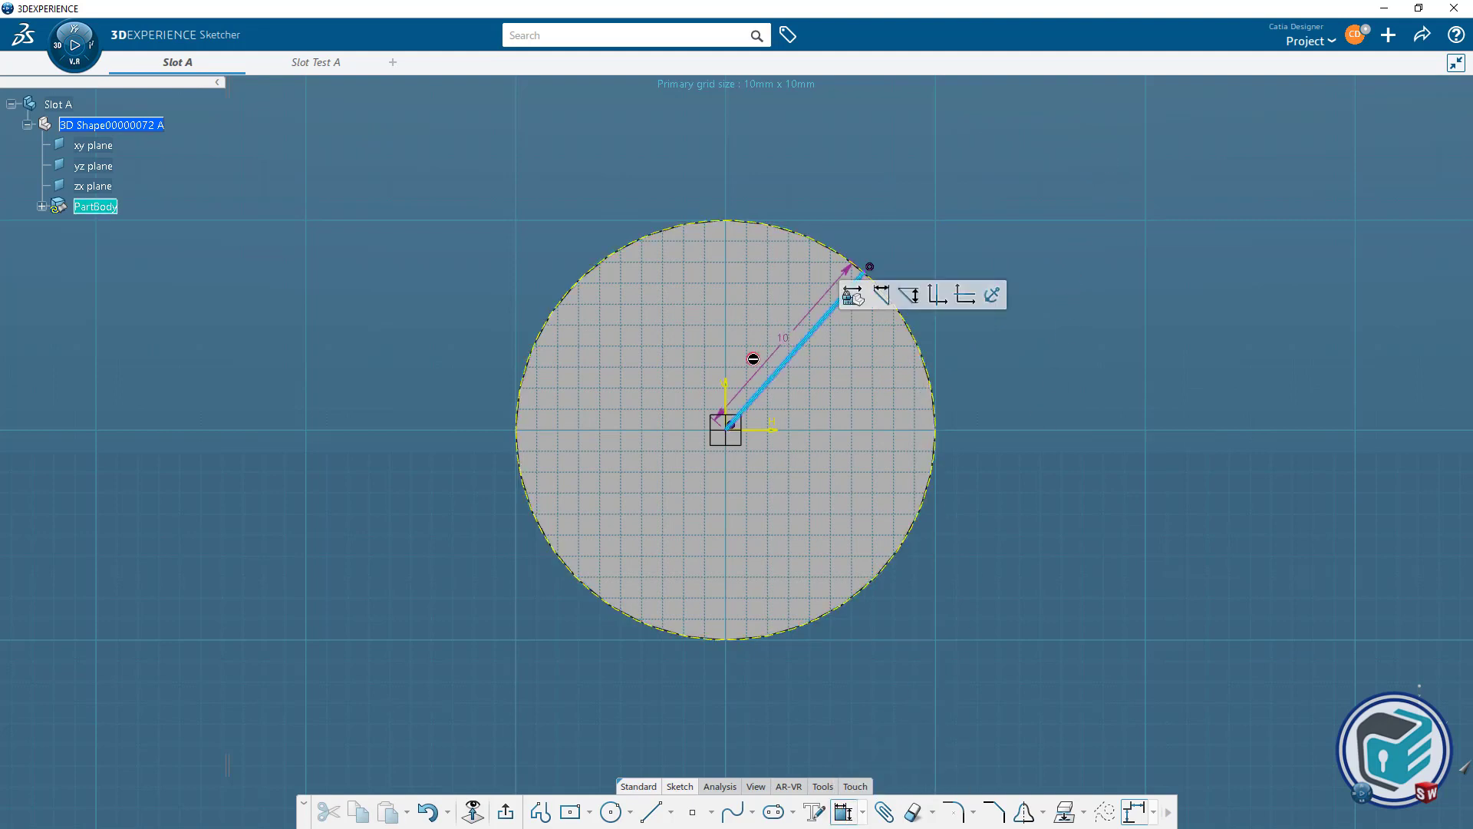
click(726, 400)
click(771, 289)
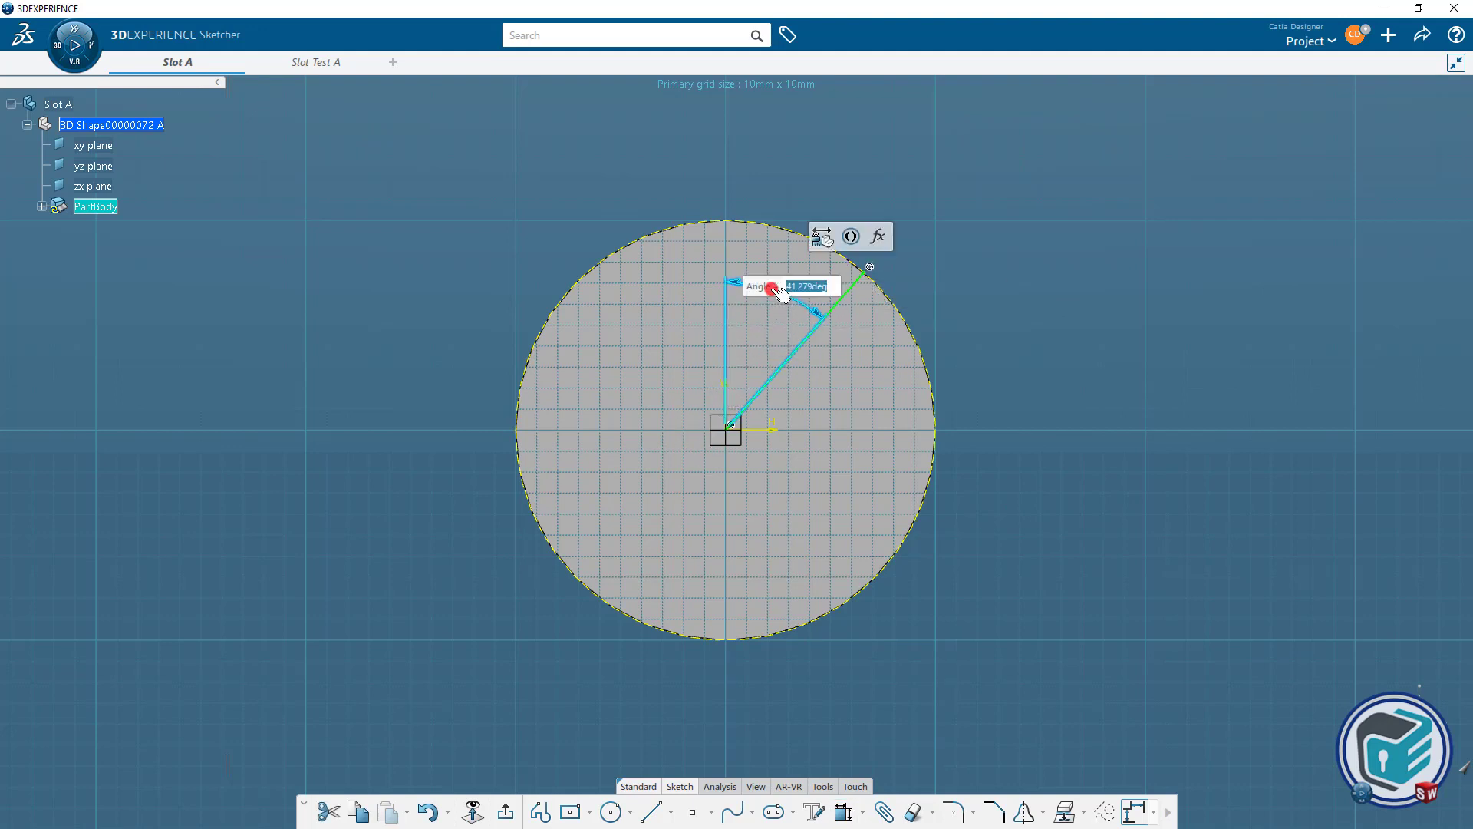
Name the angle constraint Angle, set its value to 20 deg, and exit the sketch.
double_click(769, 287)
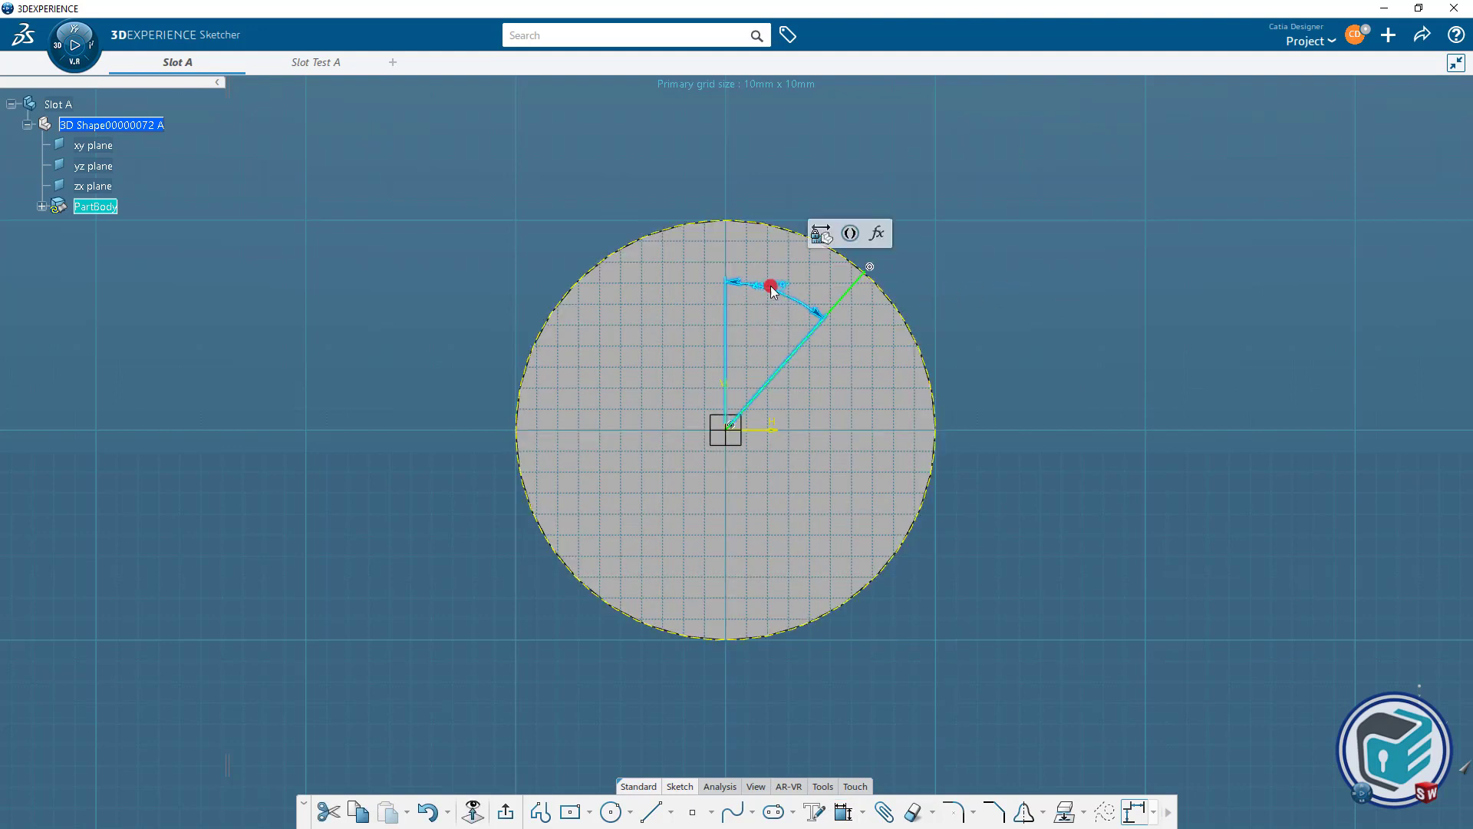
click(1089, 245)
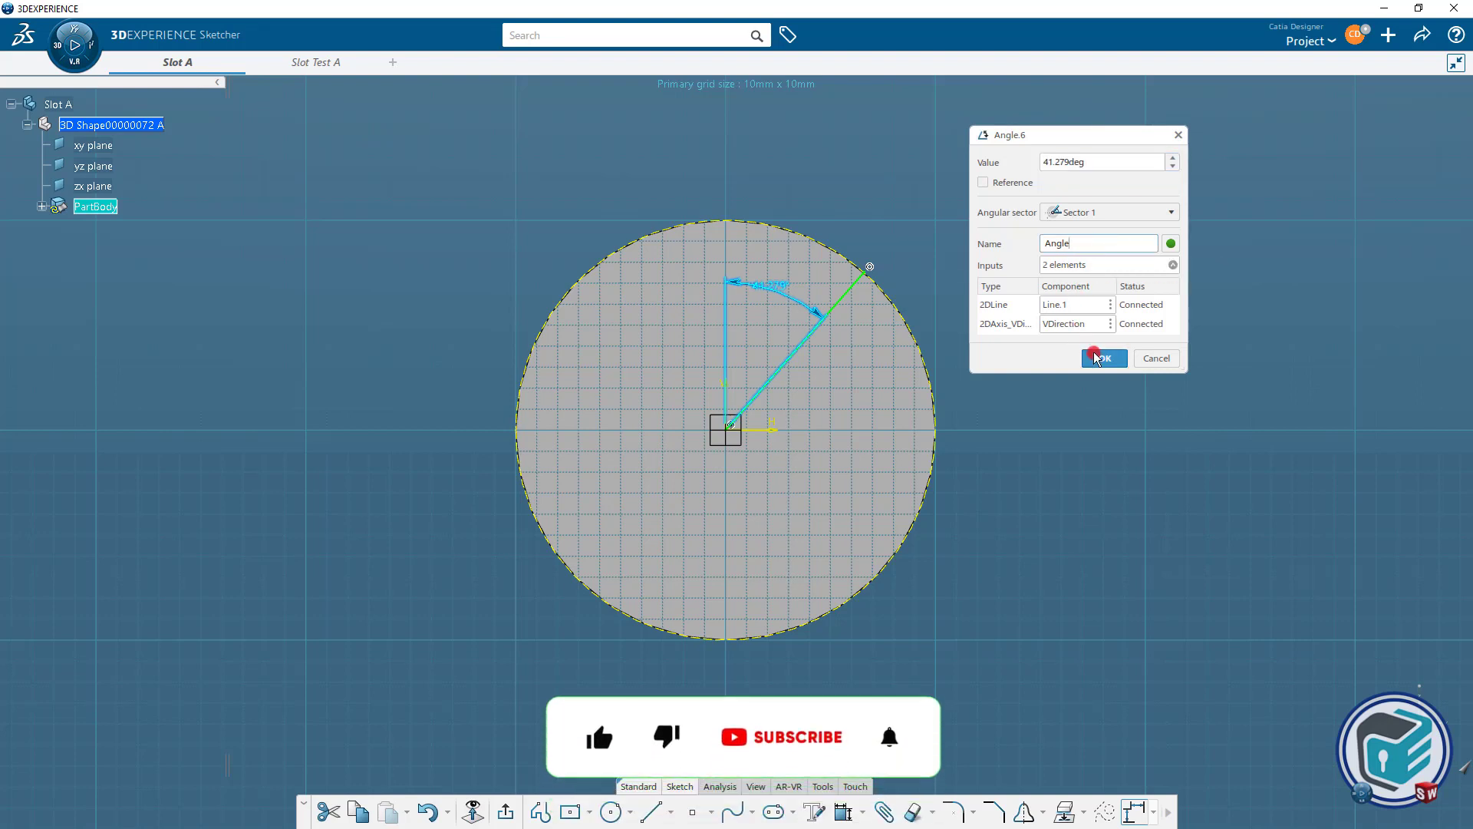
drag(1101, 157, 1020, 161)
text(20)
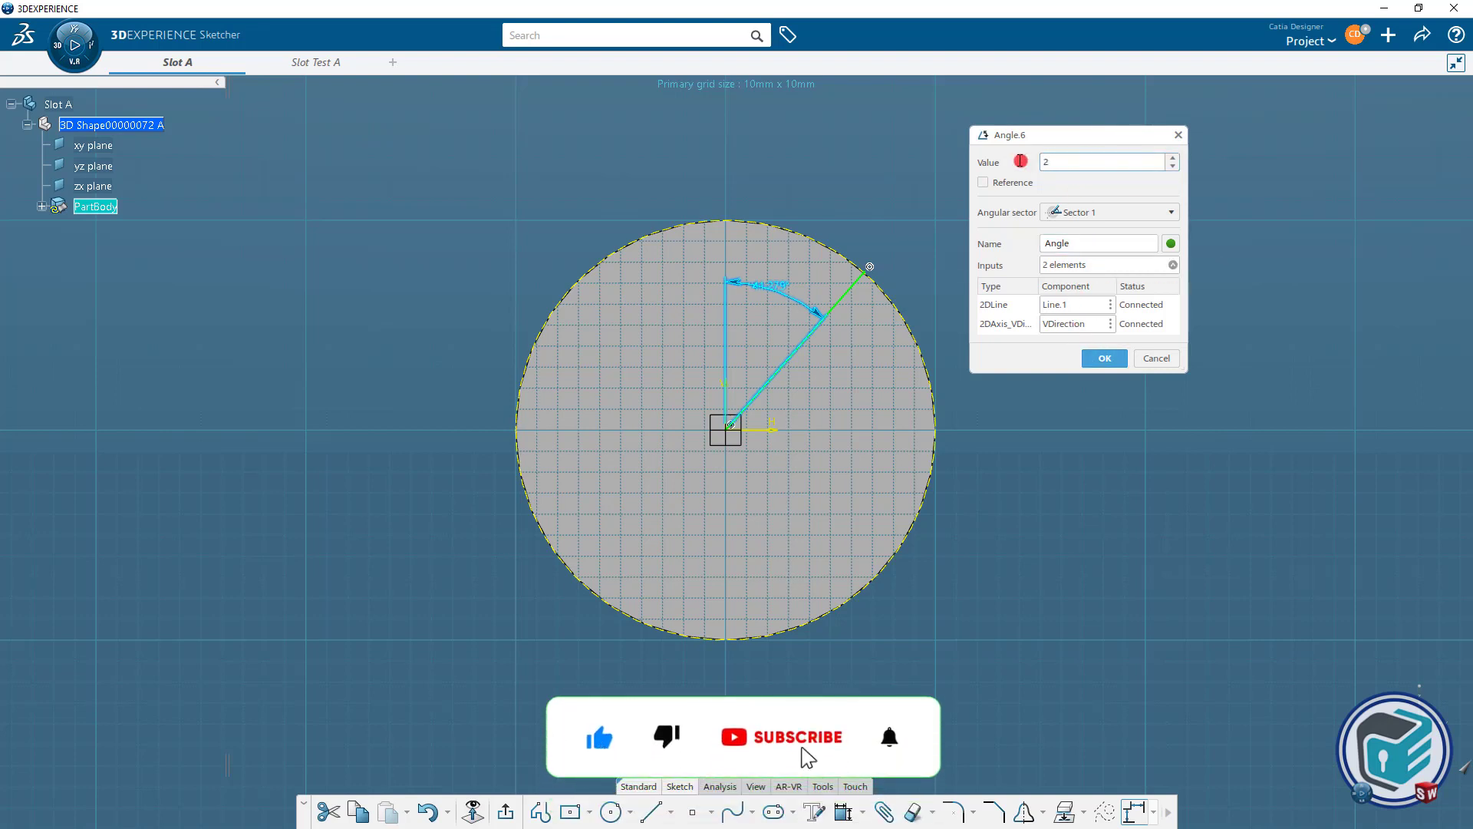
click(1081, 147)
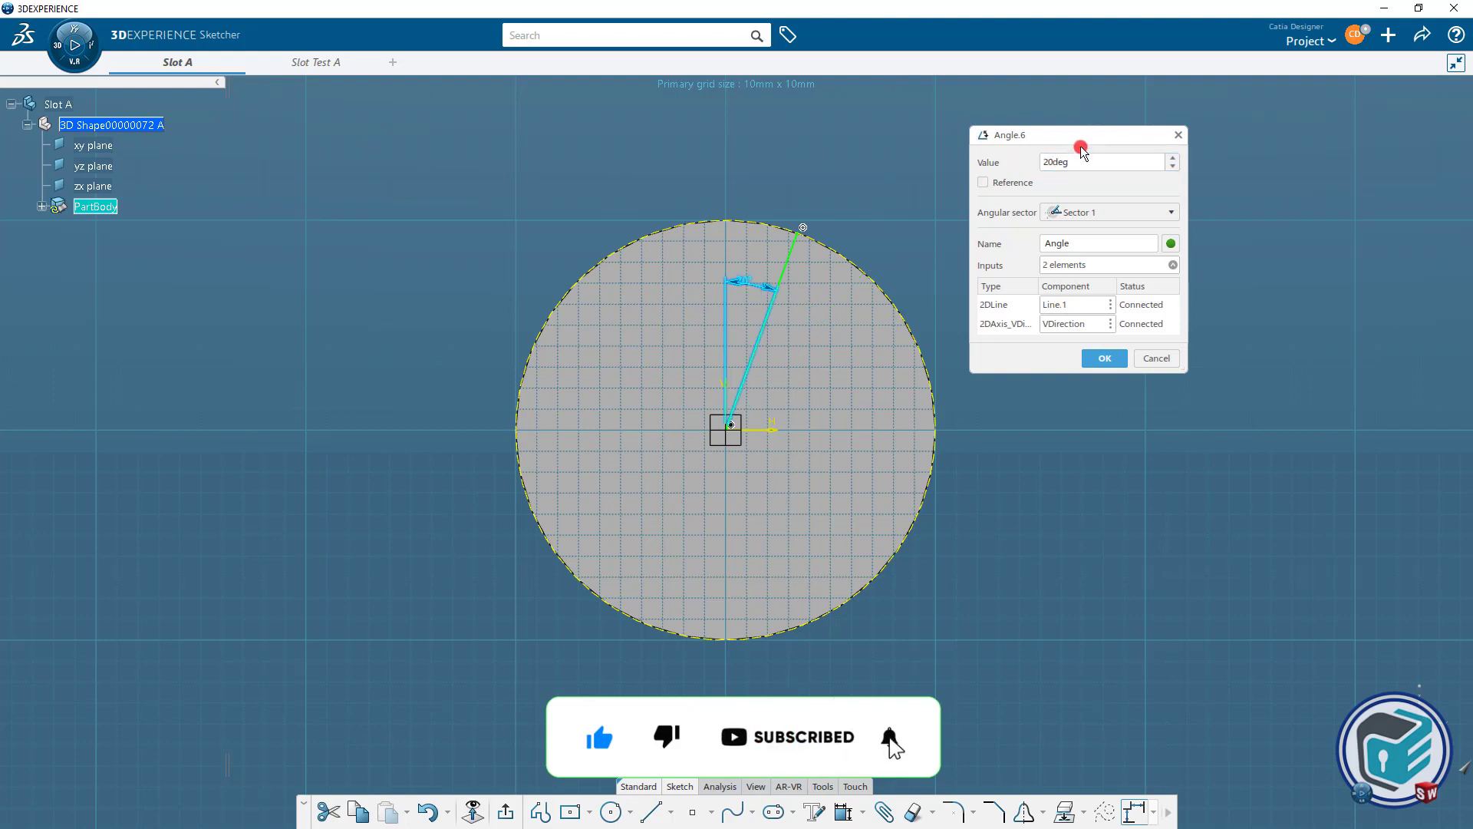
click(1105, 359)
click(923, 455)
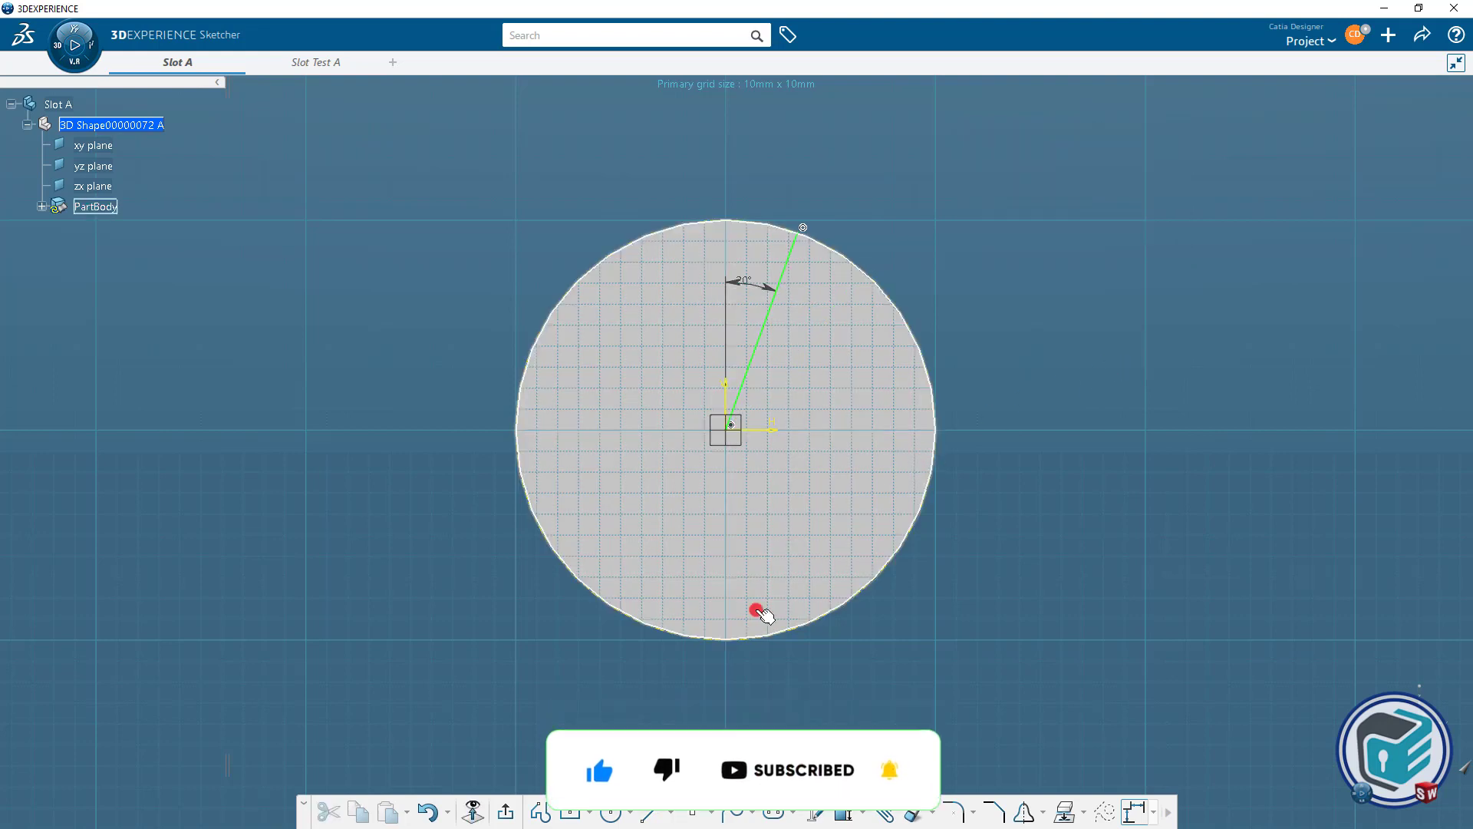
click(512, 809)
click(507, 814)
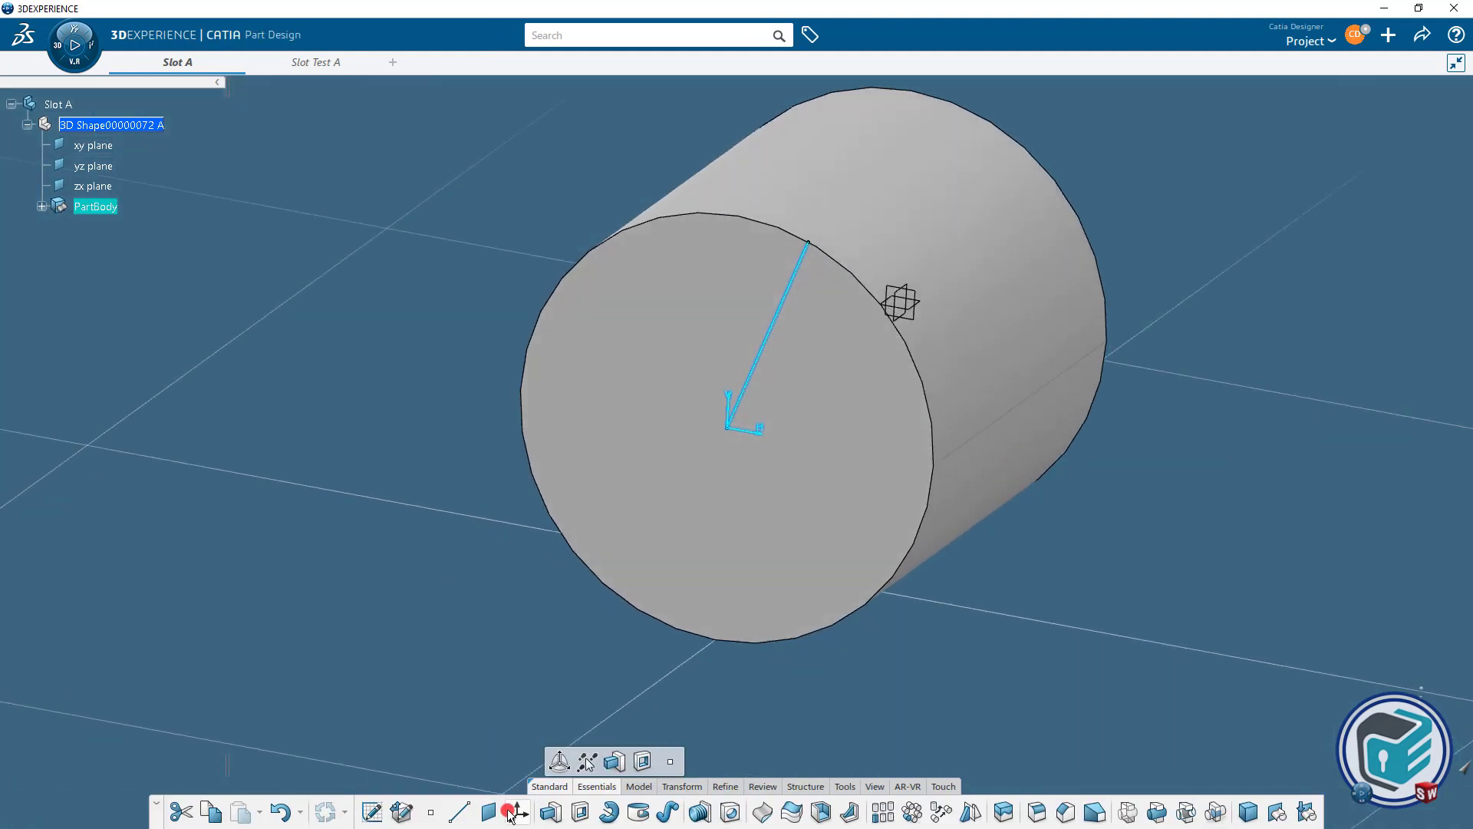
Create a reference plane normal to the angled sketch line, passing through its endpoint on the cylinder's edge.
mouse_move(903, 623)
middle_down()
mouse_move(901, 610)
mouse_move(884, 632)
middle_up()
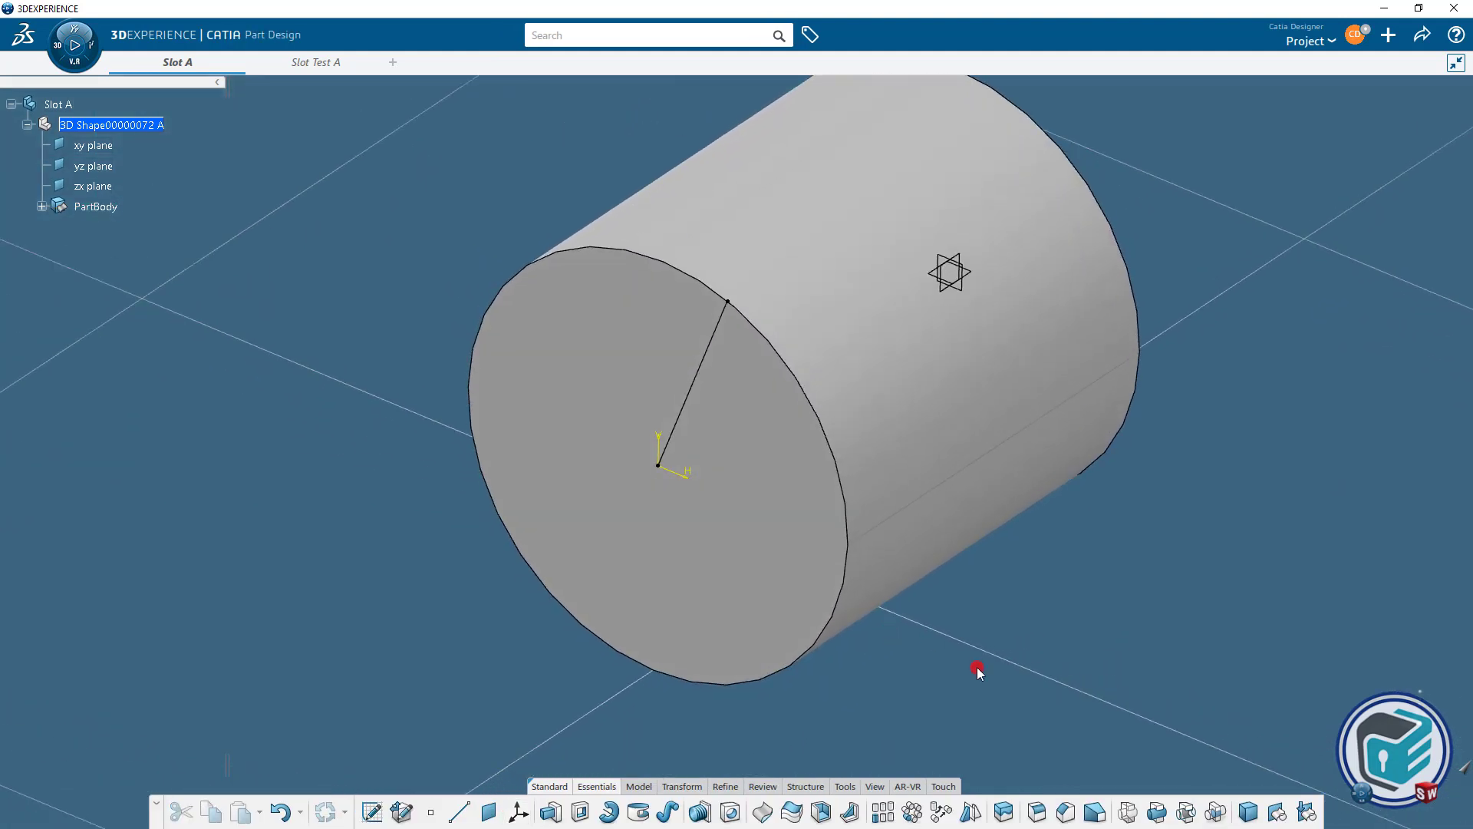
click(489, 812)
click(1021, 242)
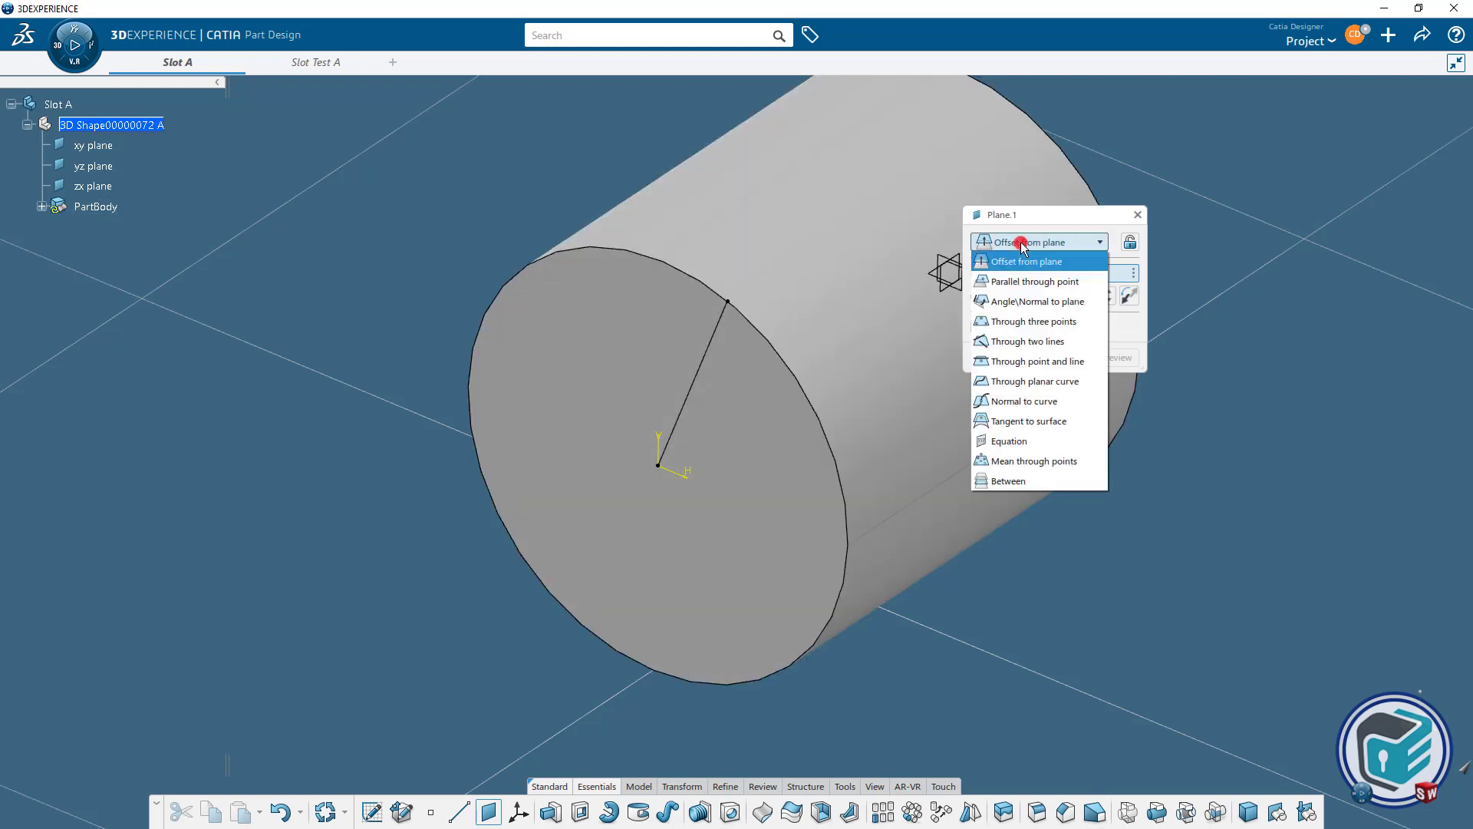
click(1047, 402)
click(693, 383)
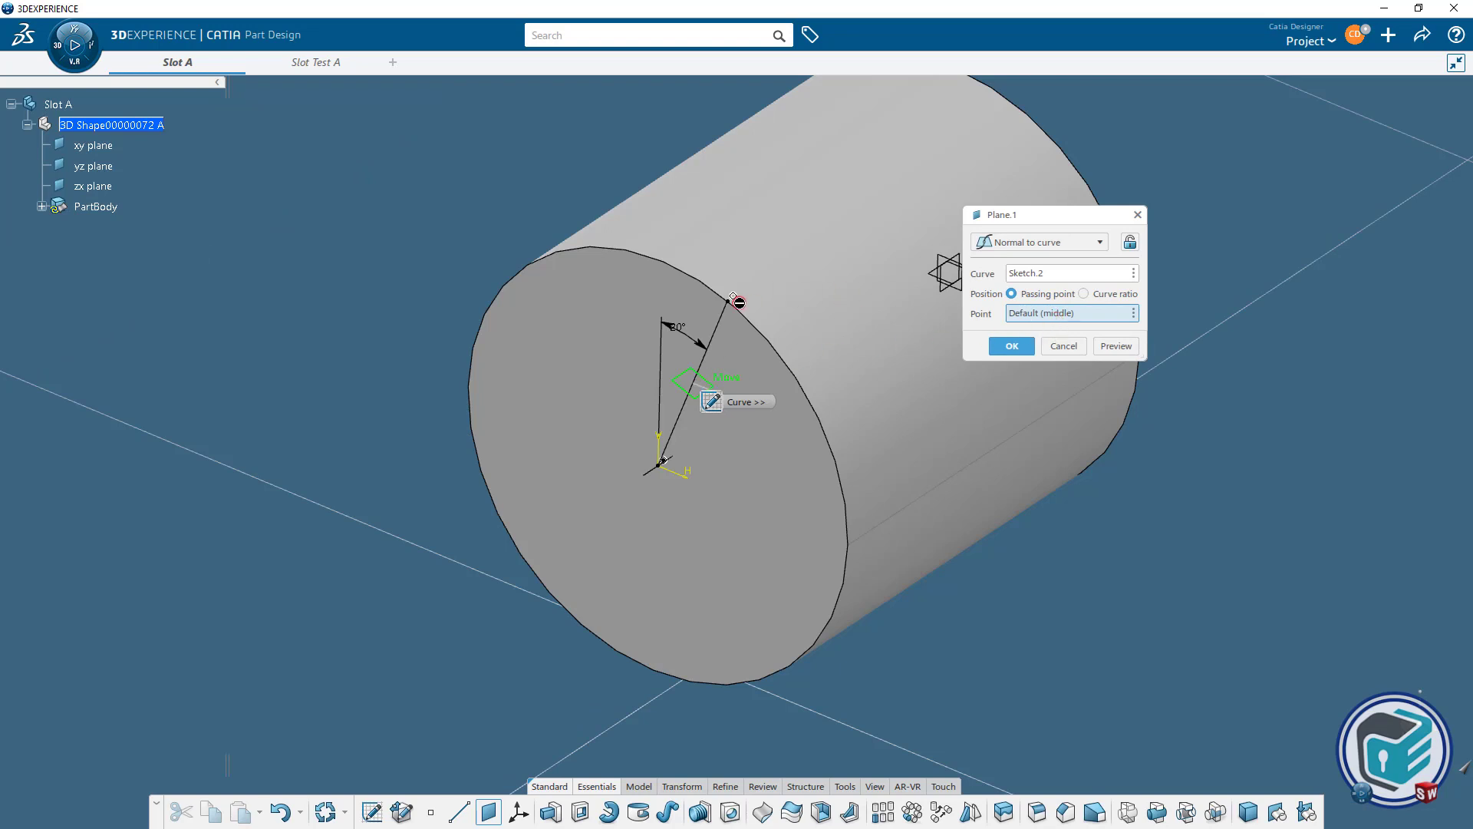
click(732, 301)
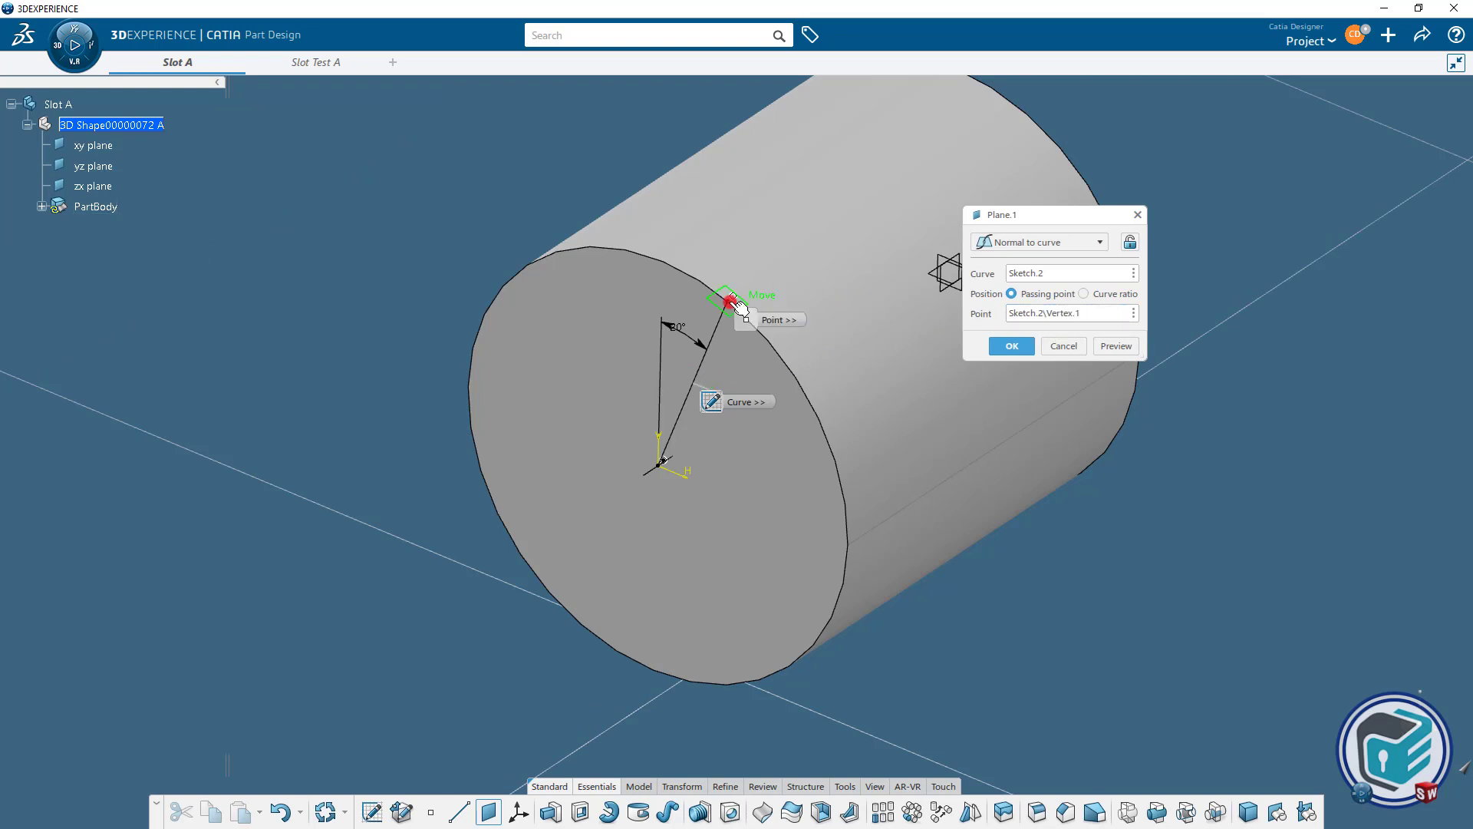
click(1014, 345)
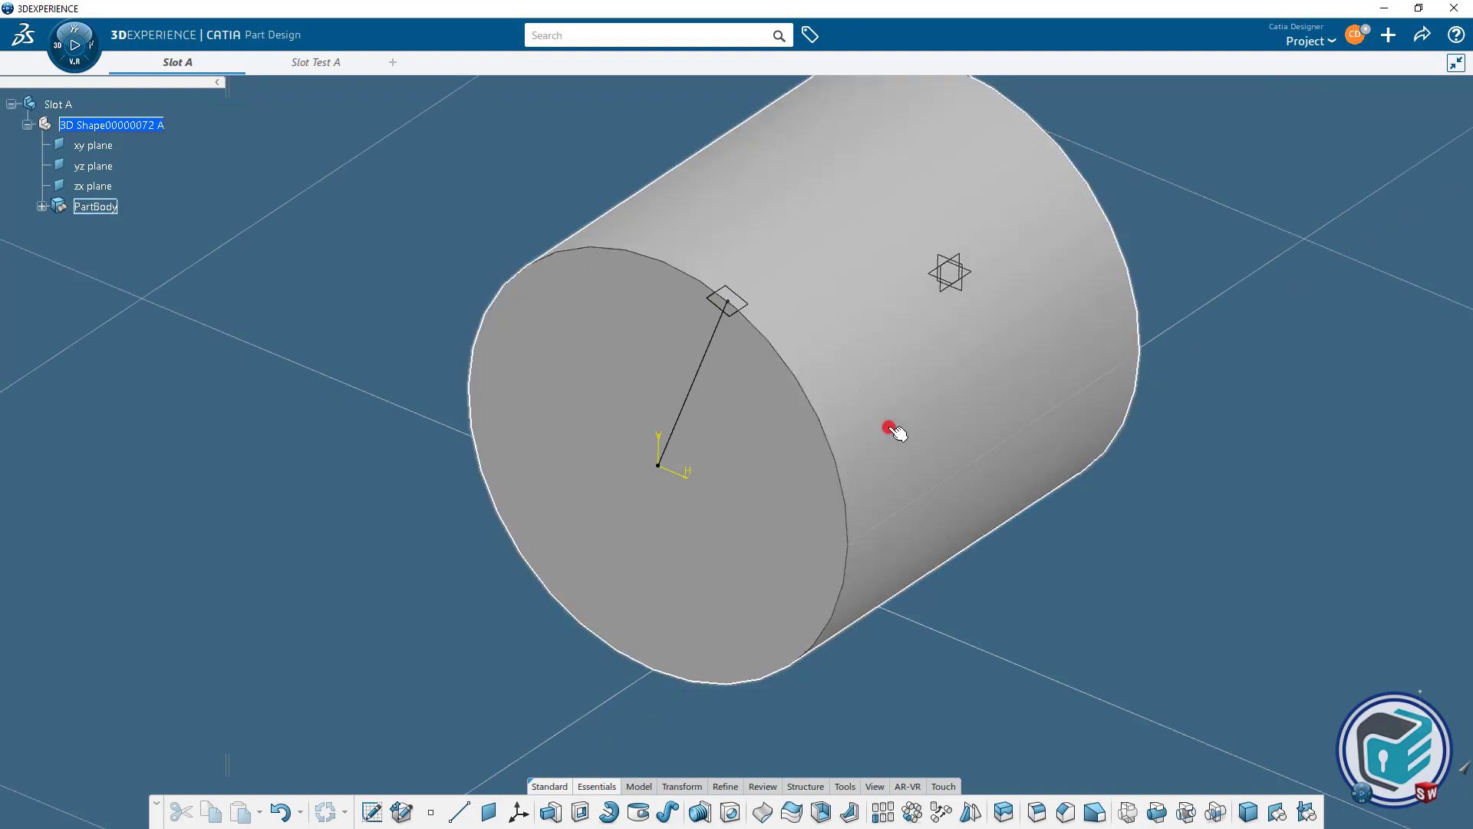
Start a positioned sketch on the new plane, with its origin projected from the angled line's endpoint on the cylinder's edge.
scroll(869, 446, down, 1)
scroll(854, 475, up, 2)
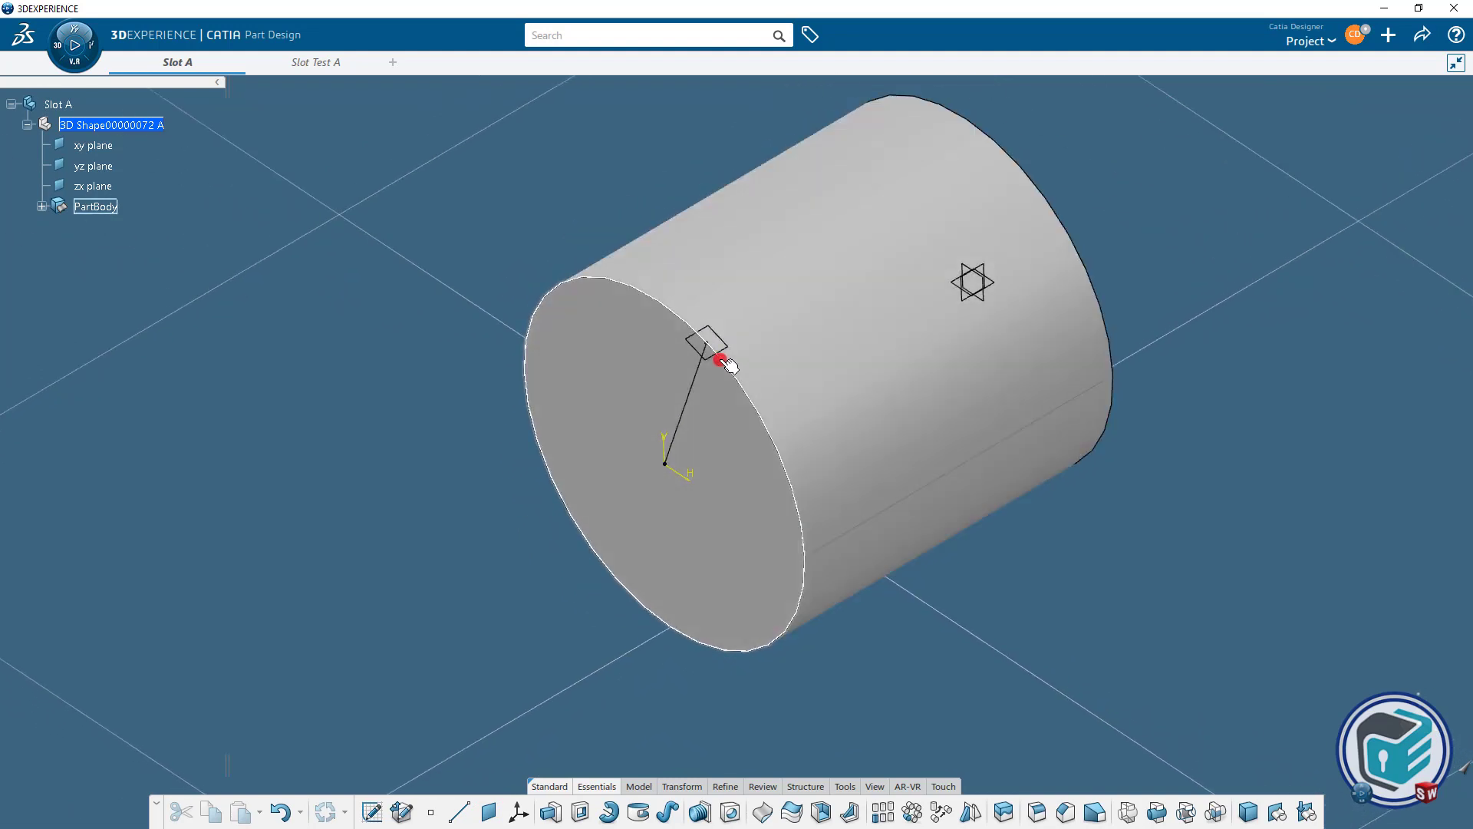
click(371, 813)
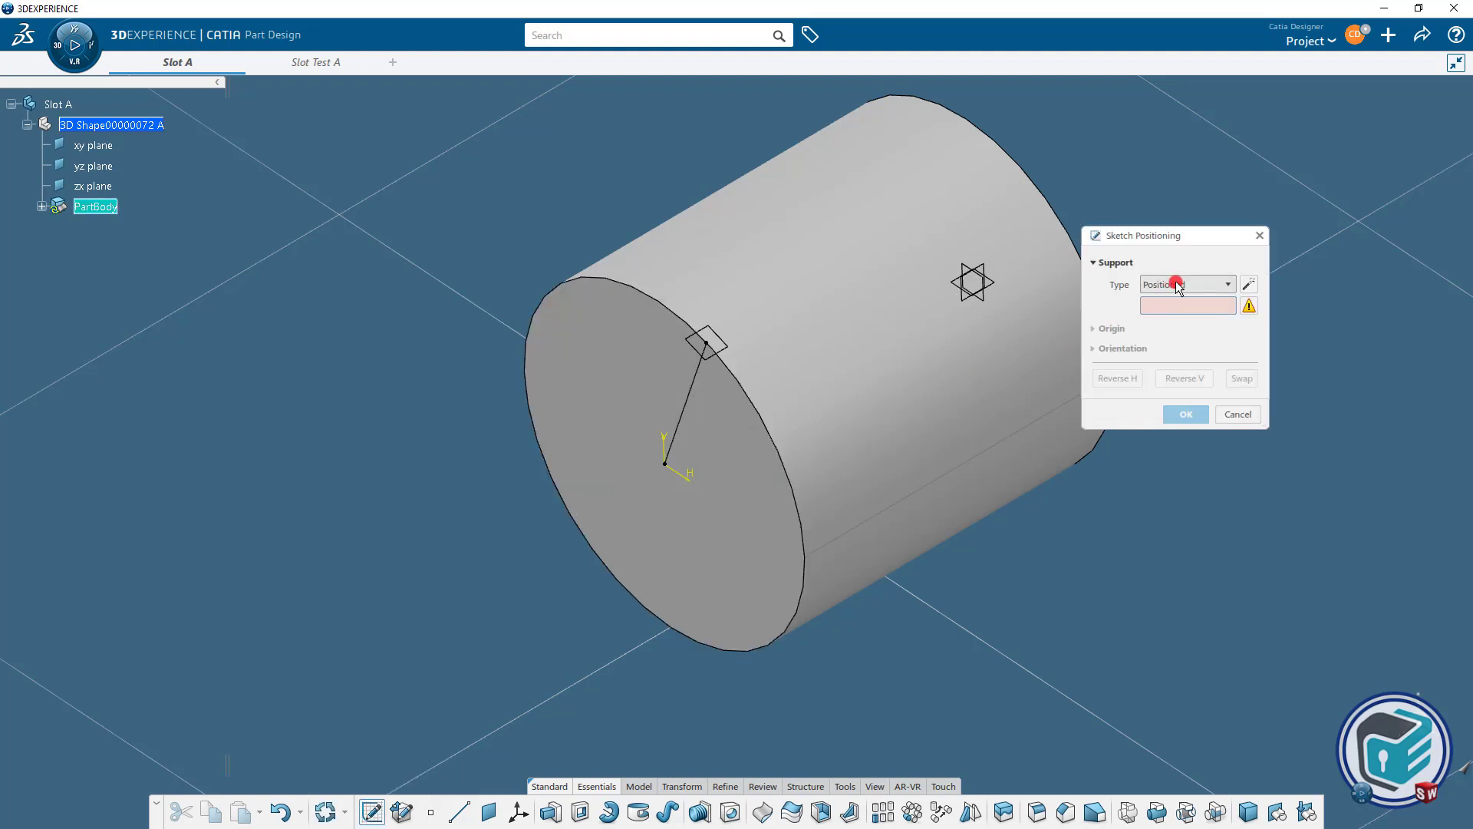
click(724, 348)
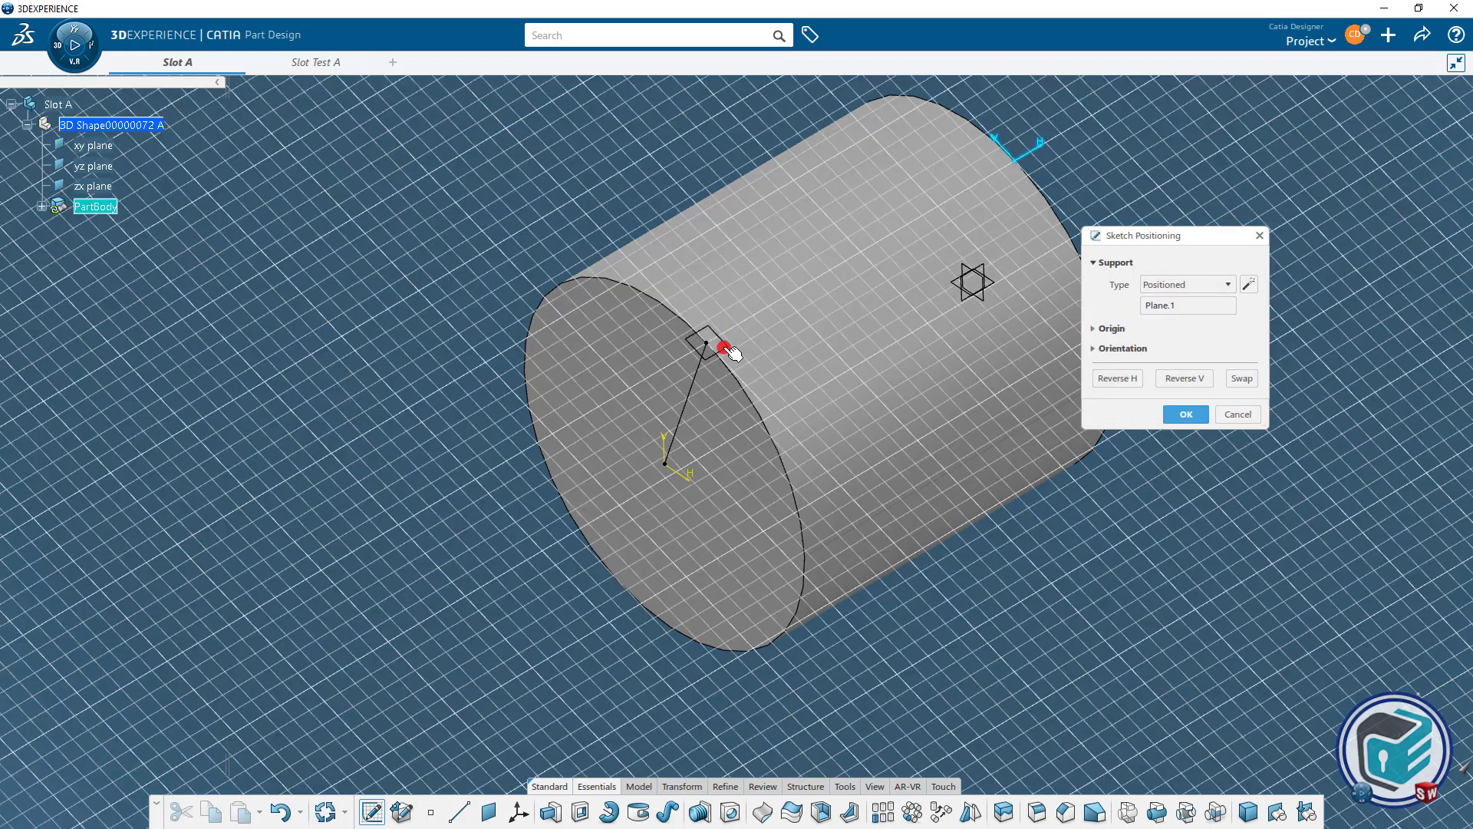
click(1109, 330)
click(1163, 350)
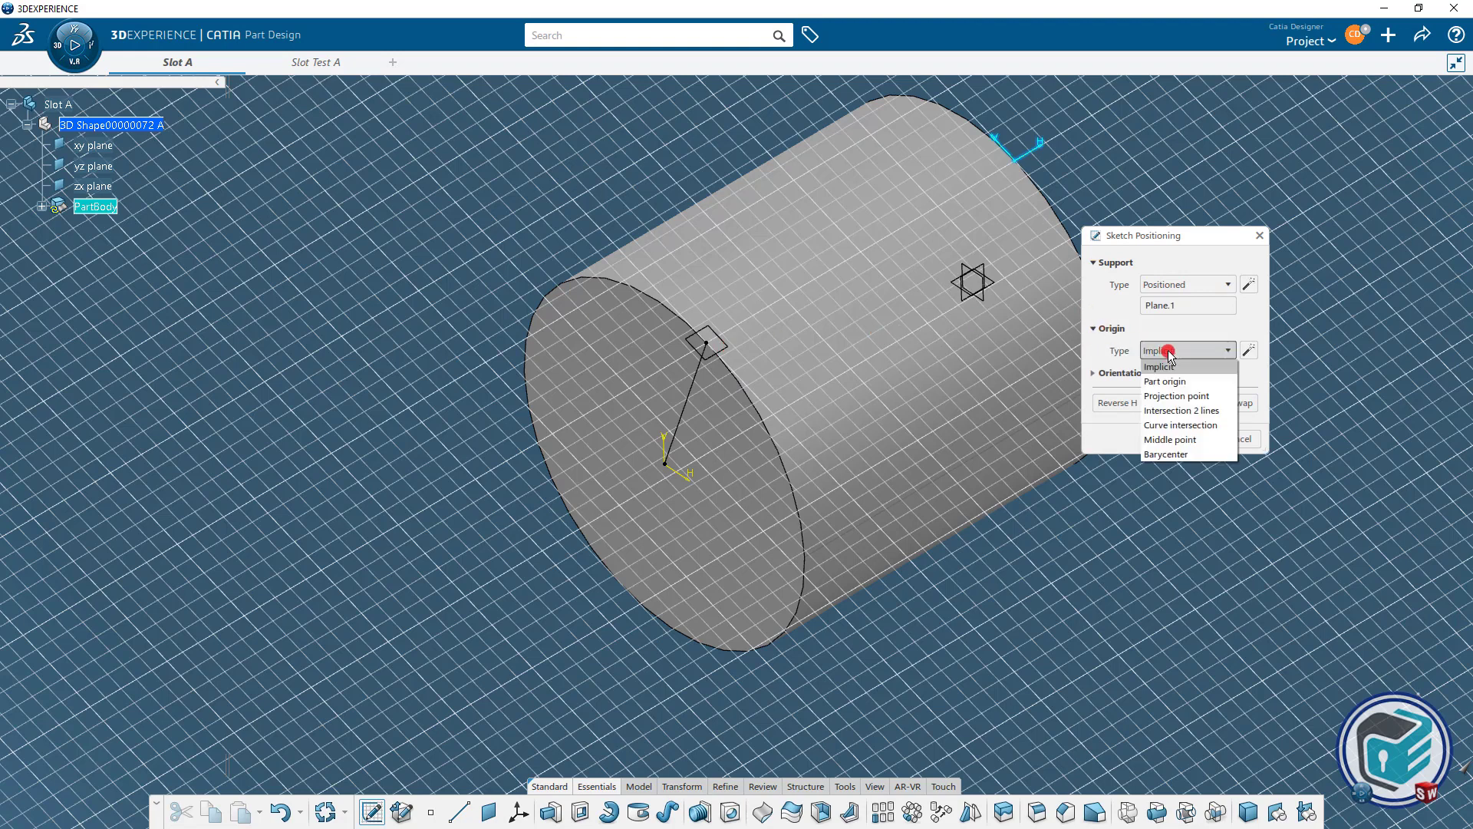
click(1178, 396)
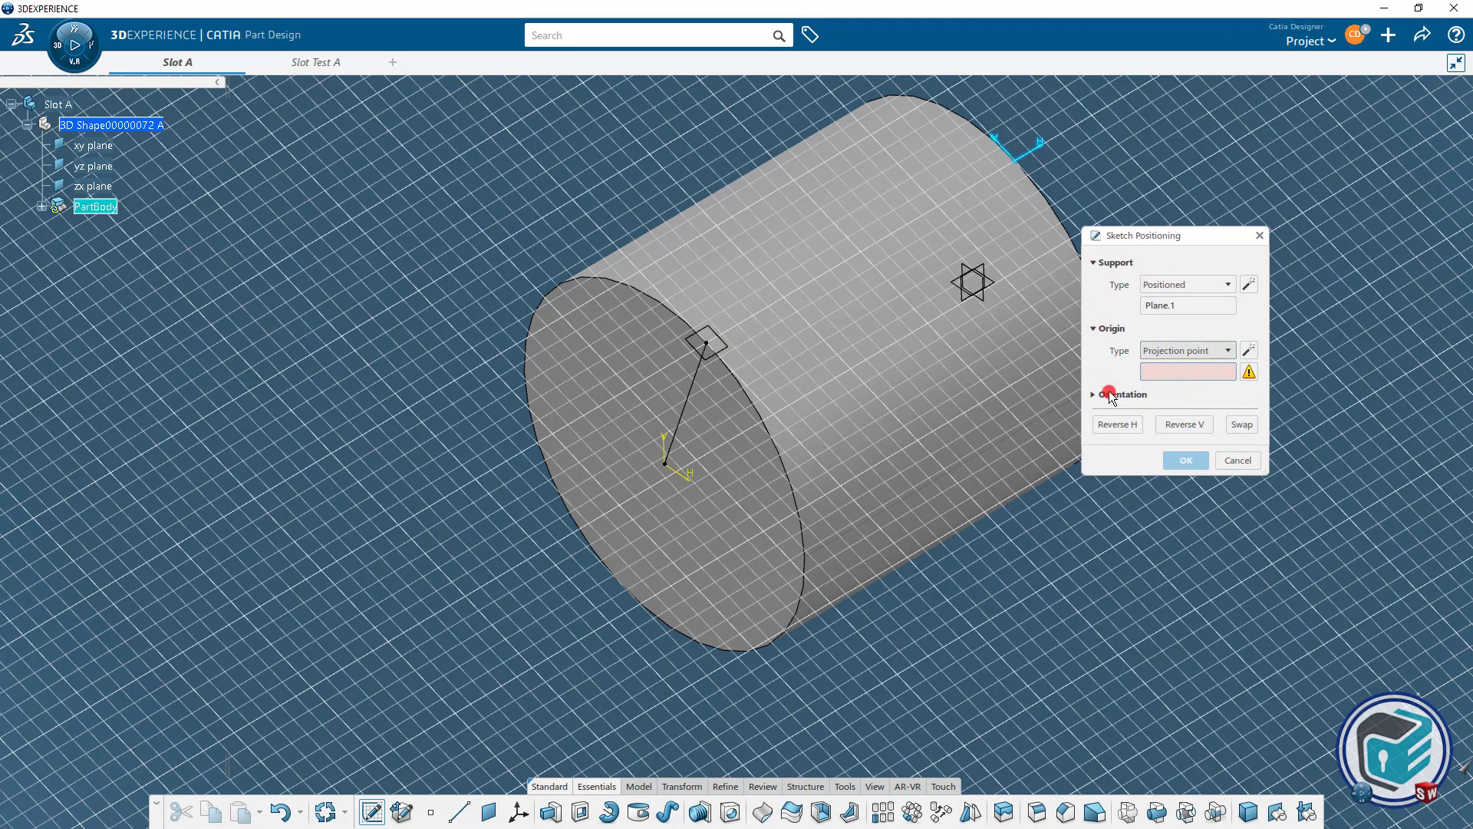
click(707, 343)
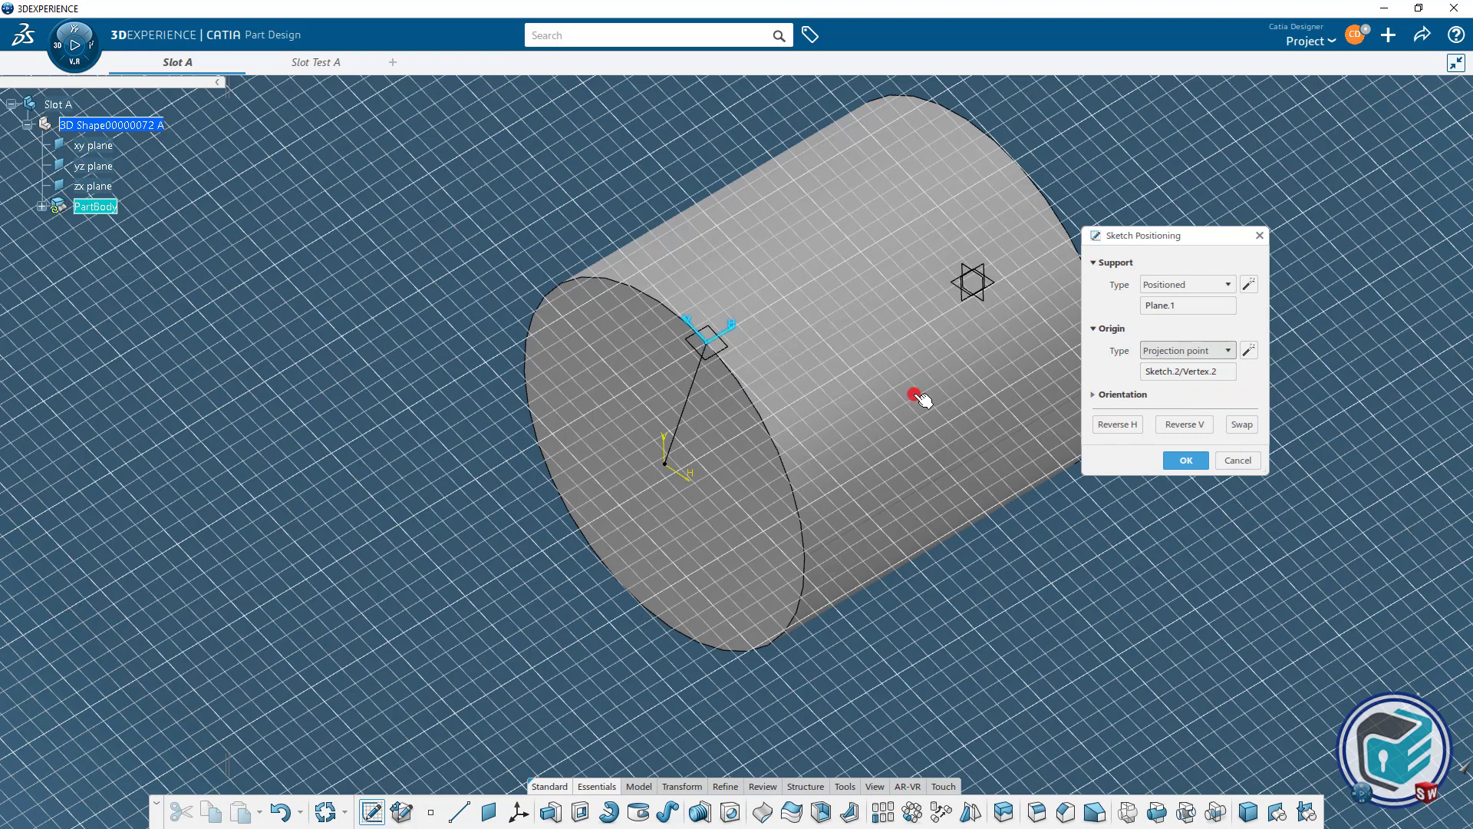
Reverse the sketch's V direction and accept the positioning to enter the sketch.
middle_drag(773, 372, 760, 409)
scroll(760, 409, up, 2)
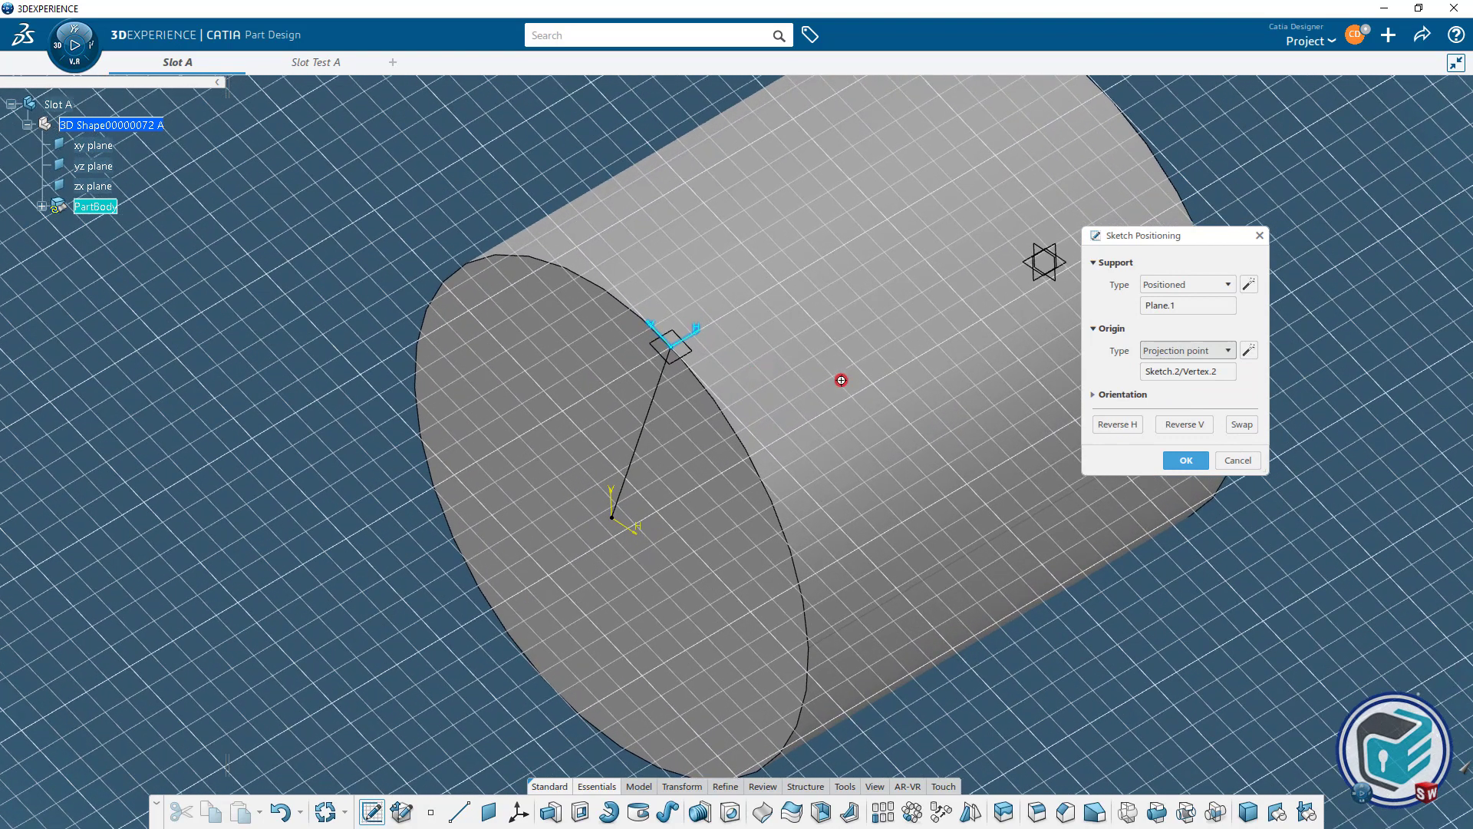
click(1132, 424)
click(1185, 424)
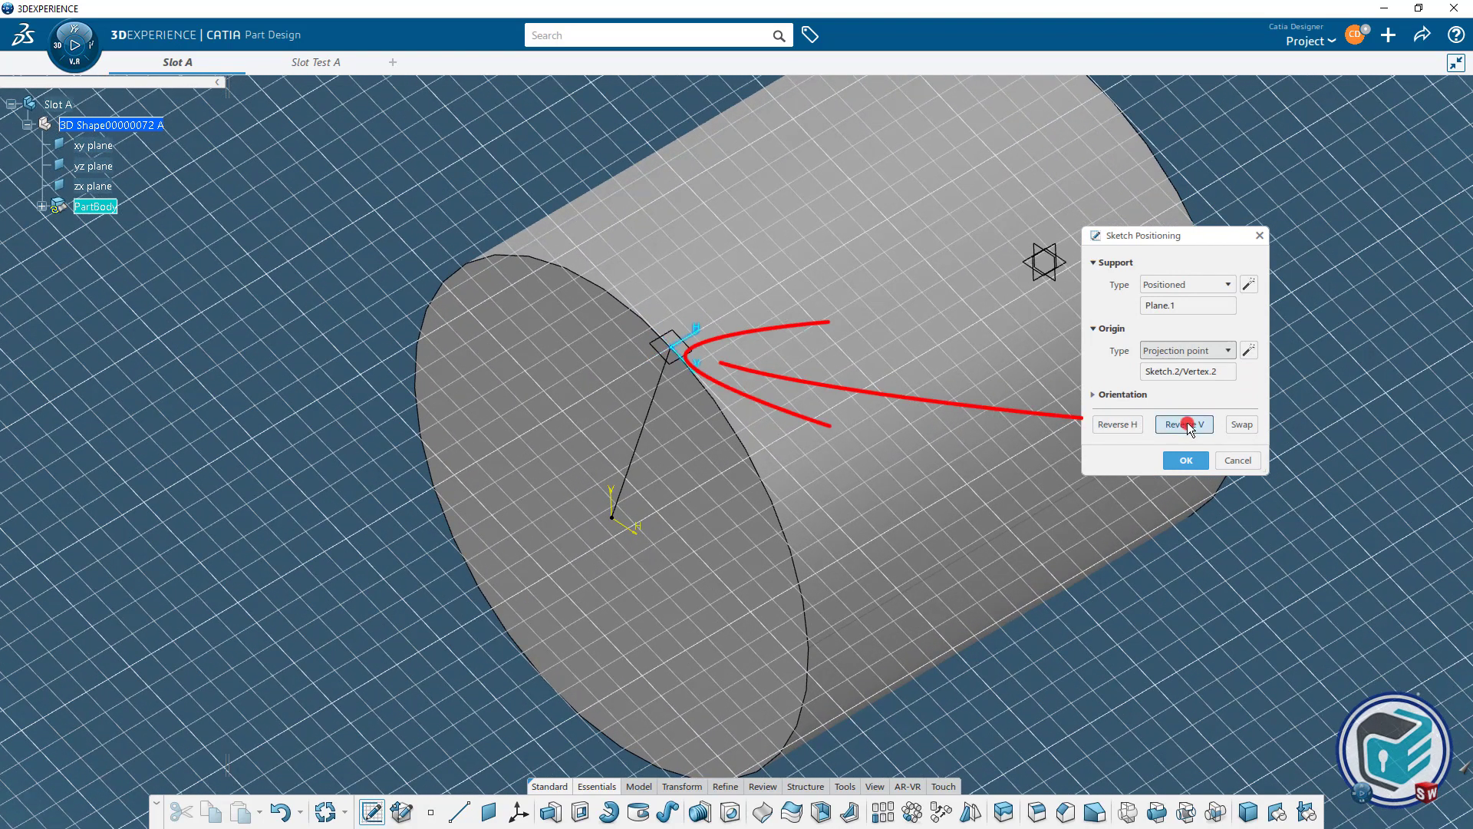
click(1187, 461)
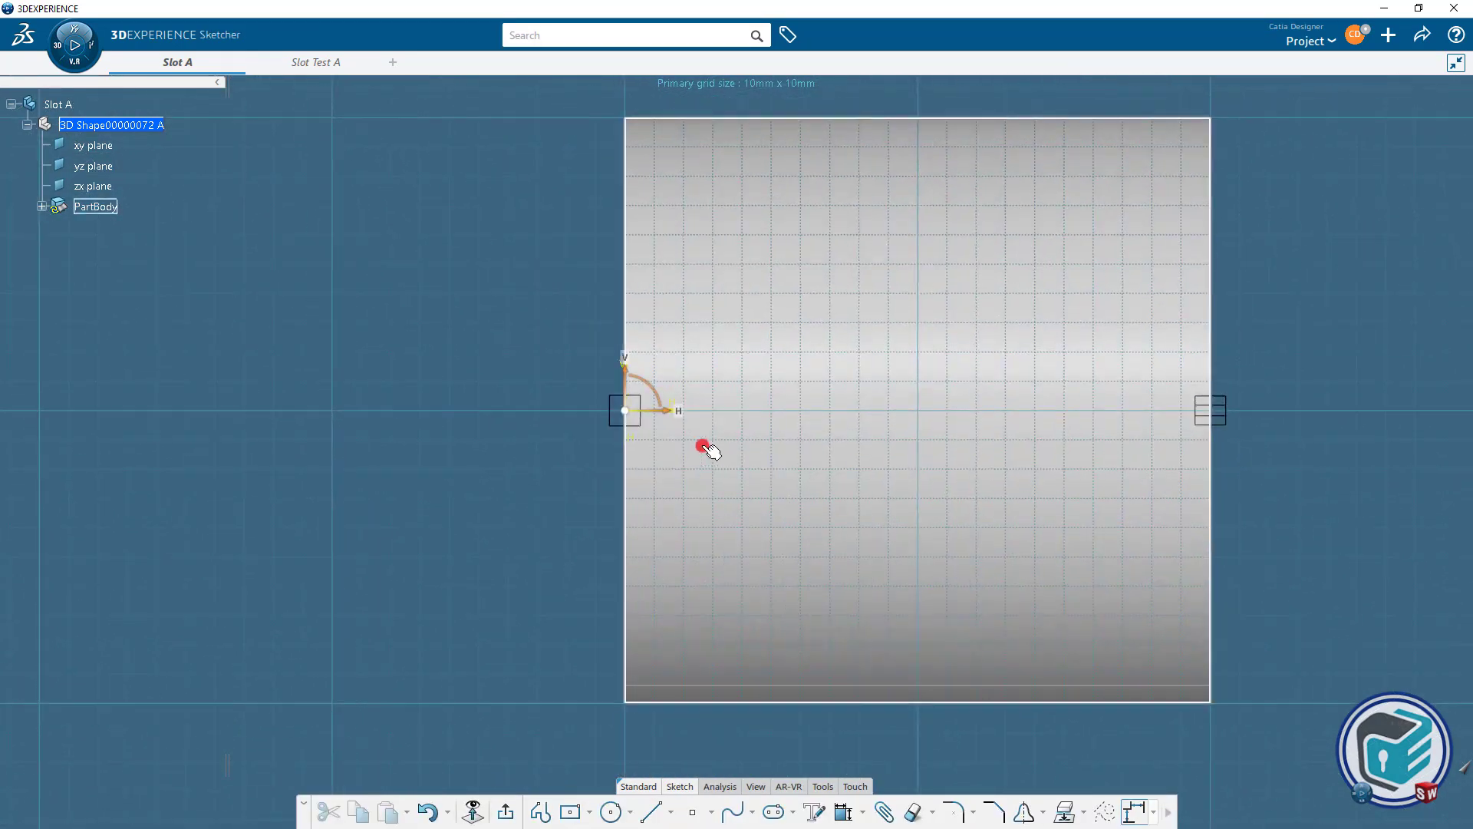
Sketch a horizontal elongated hole below the horizontal axis, about 2.9 mm between centres with a radius of about 0.8 mm.
click(774, 811)
click(737, 468)
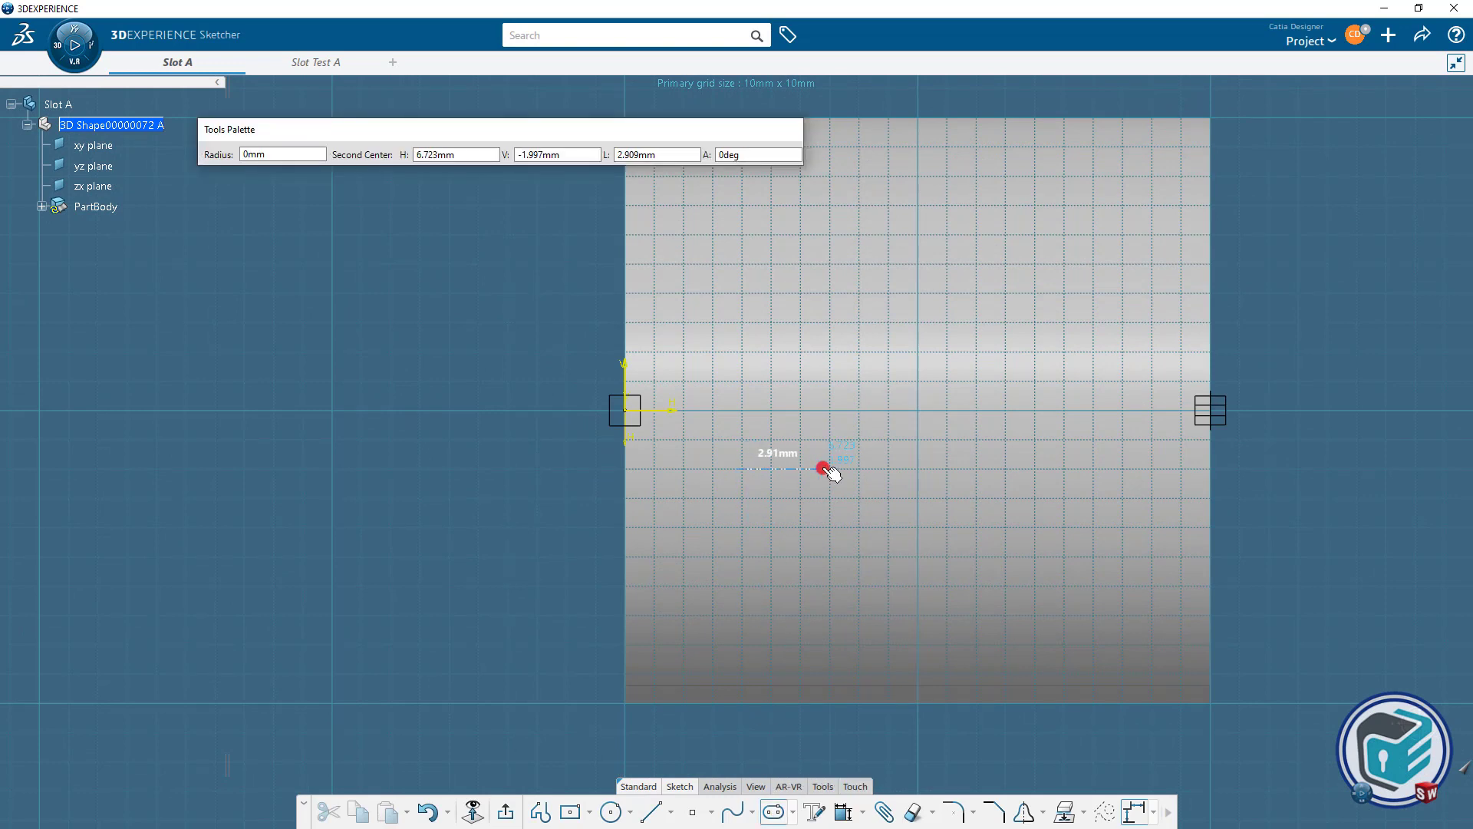
click(823, 468)
click(830, 446)
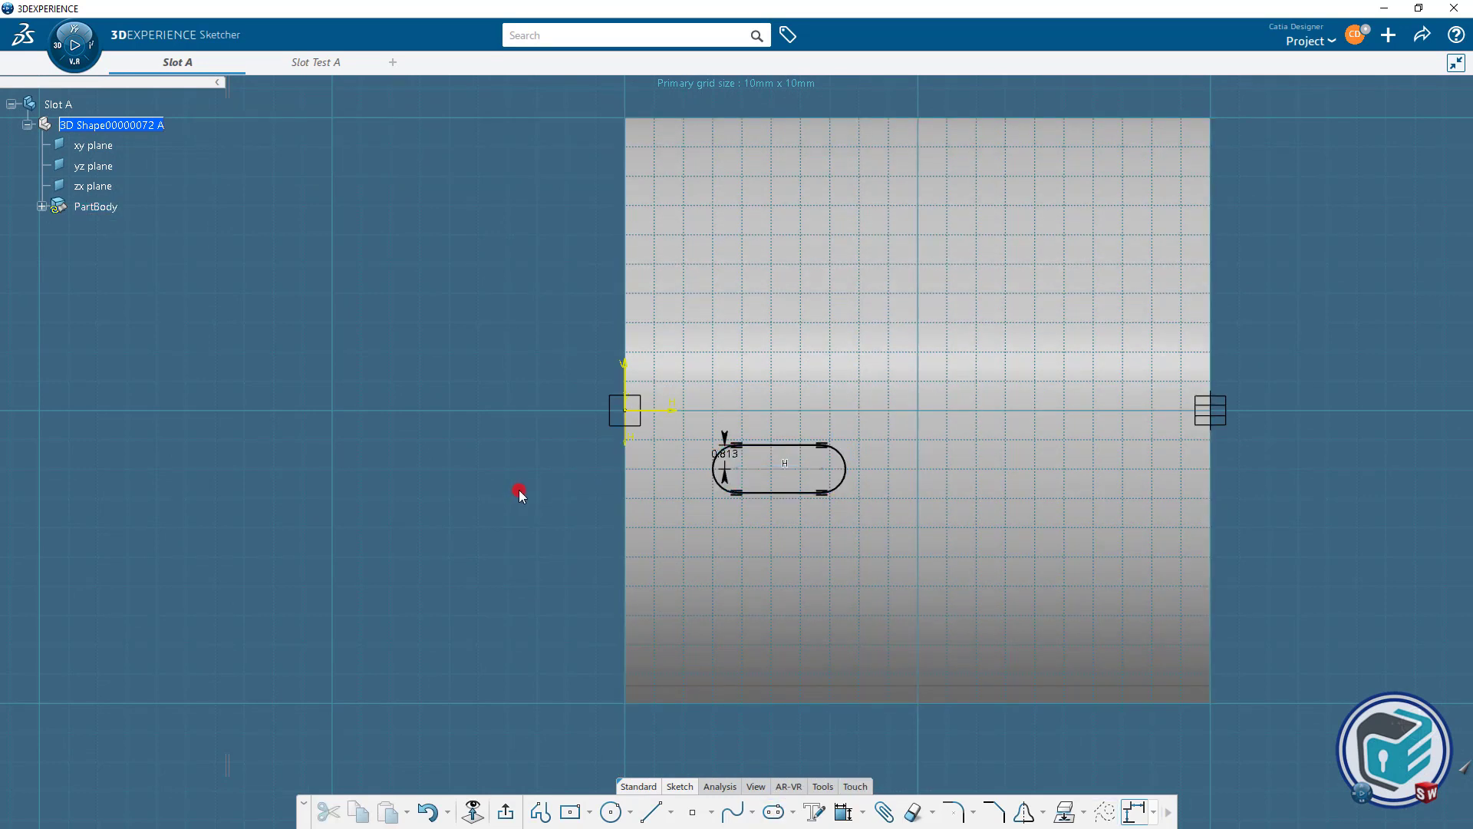
Set the slot's half-width dimension to 1 mm and name it SC1.
double_click(737, 459)
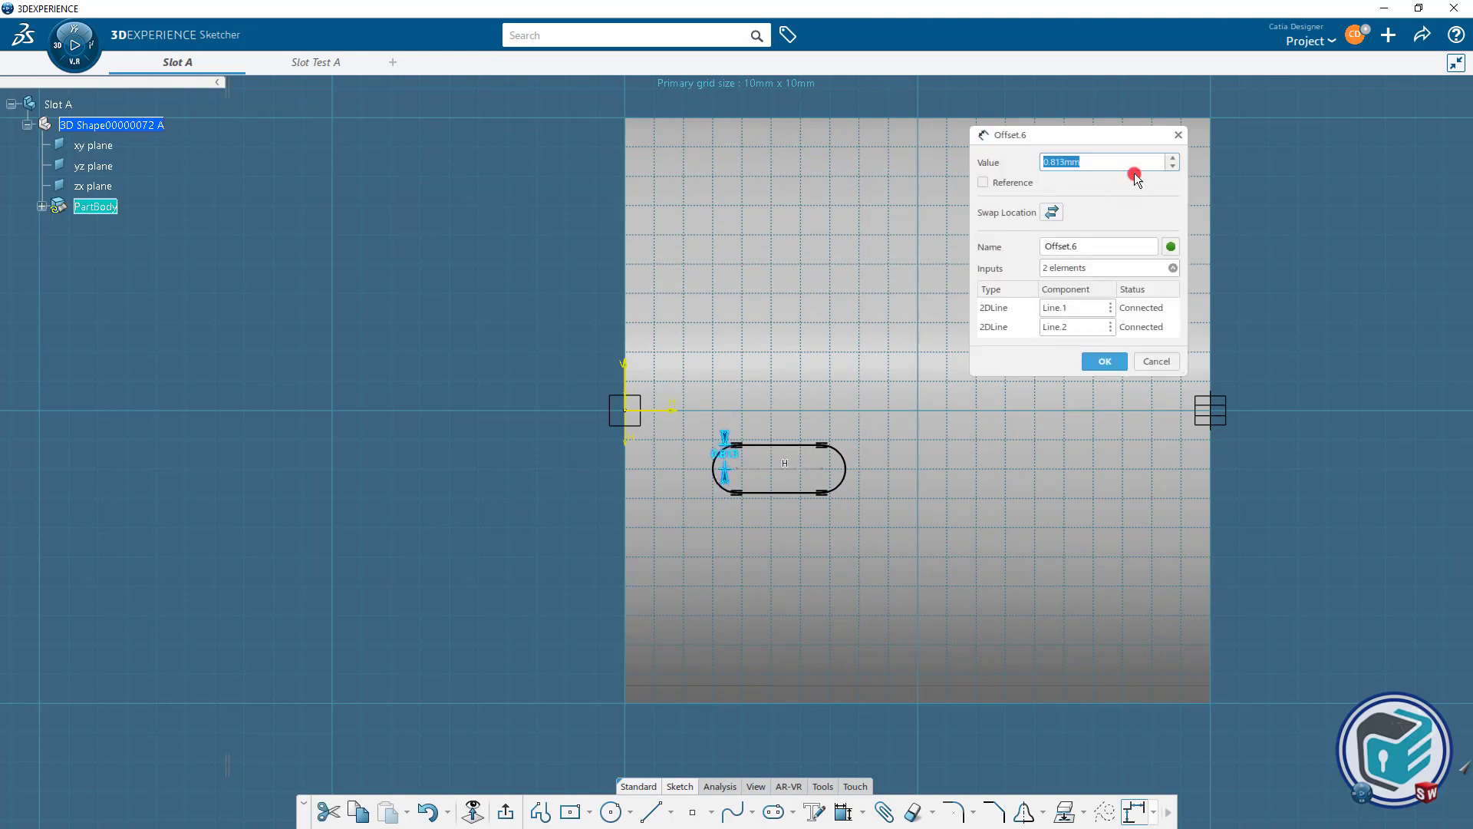
click(1056, 163)
double_click(1057, 163)
text(1)
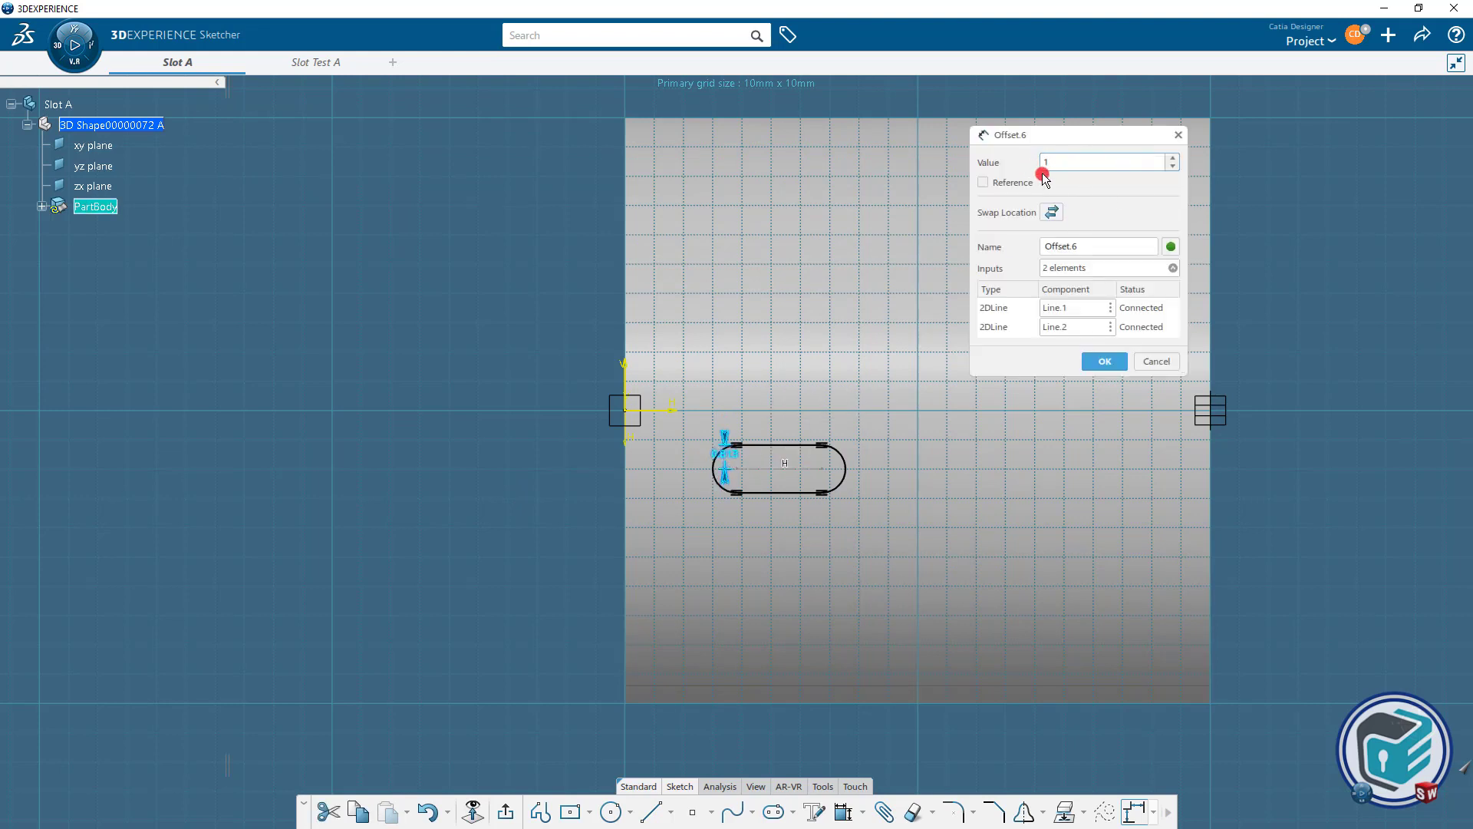
click(1103, 247)
drag(1103, 247, 1019, 250)
key(Caps_Lock)
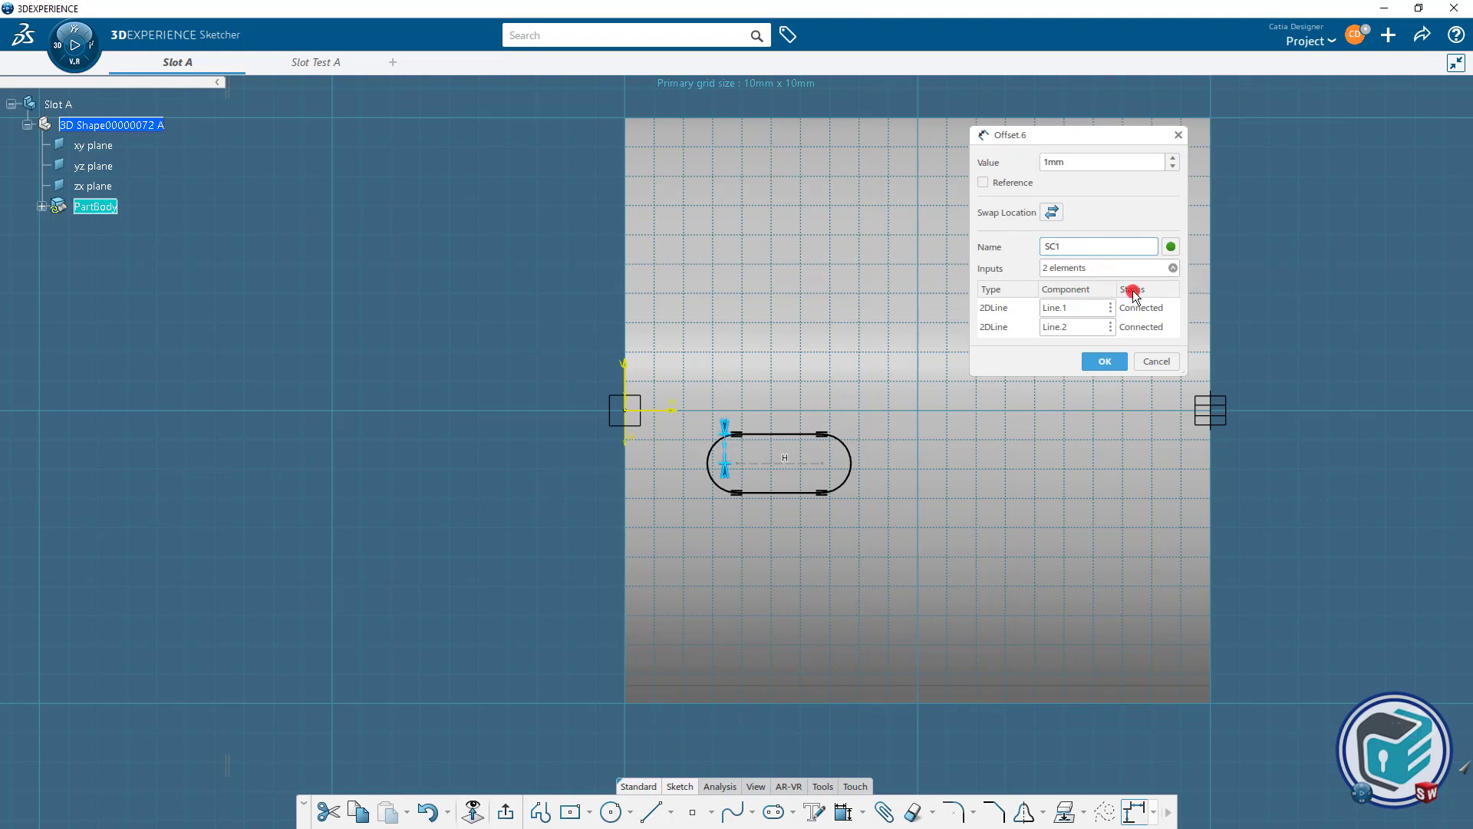
click(1105, 360)
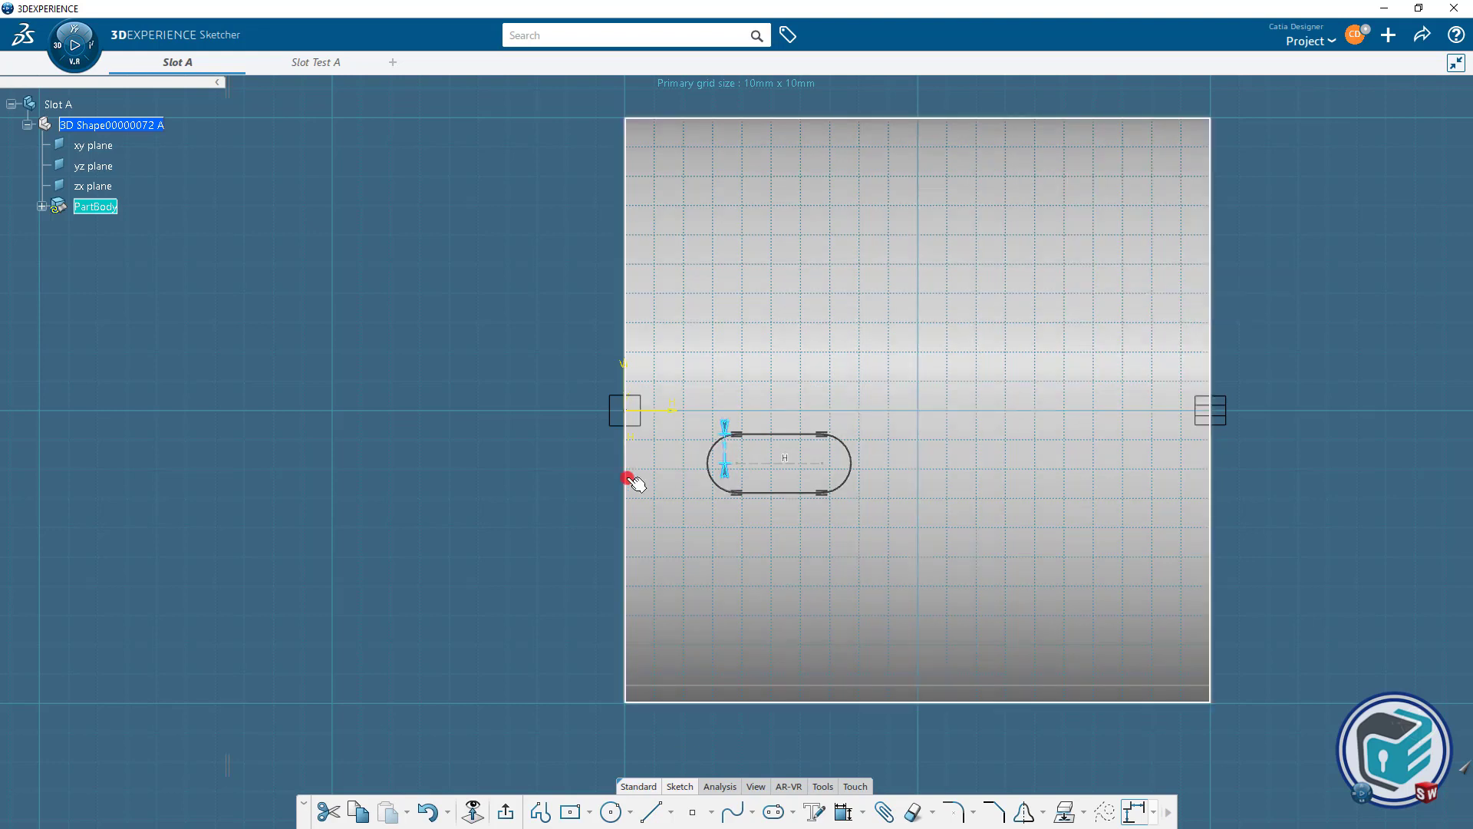
click(564, 491)
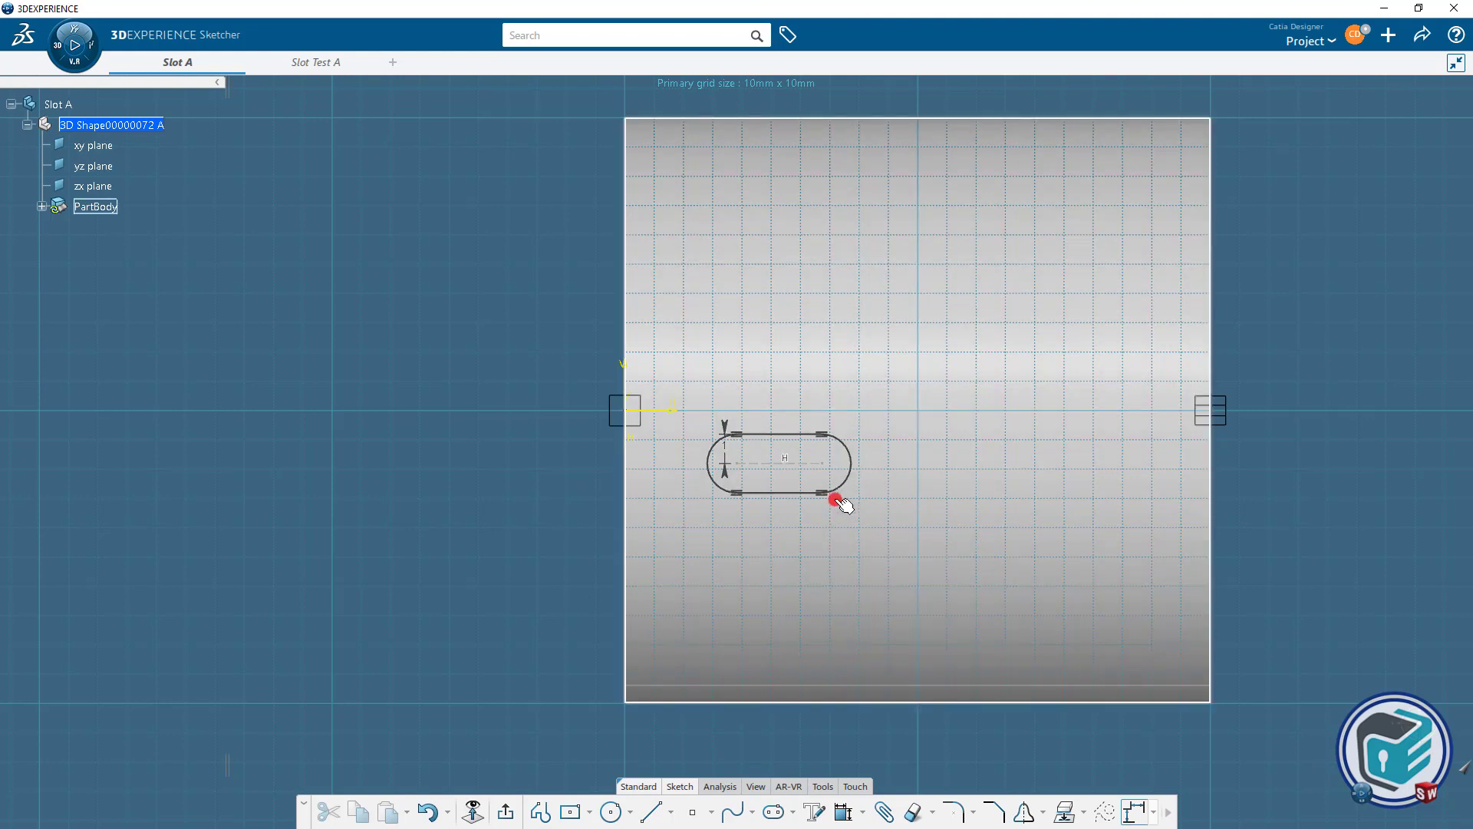
Dimension the slot's overall length between its two end arcs, placing the value outside the cylinder.
click(850, 464)
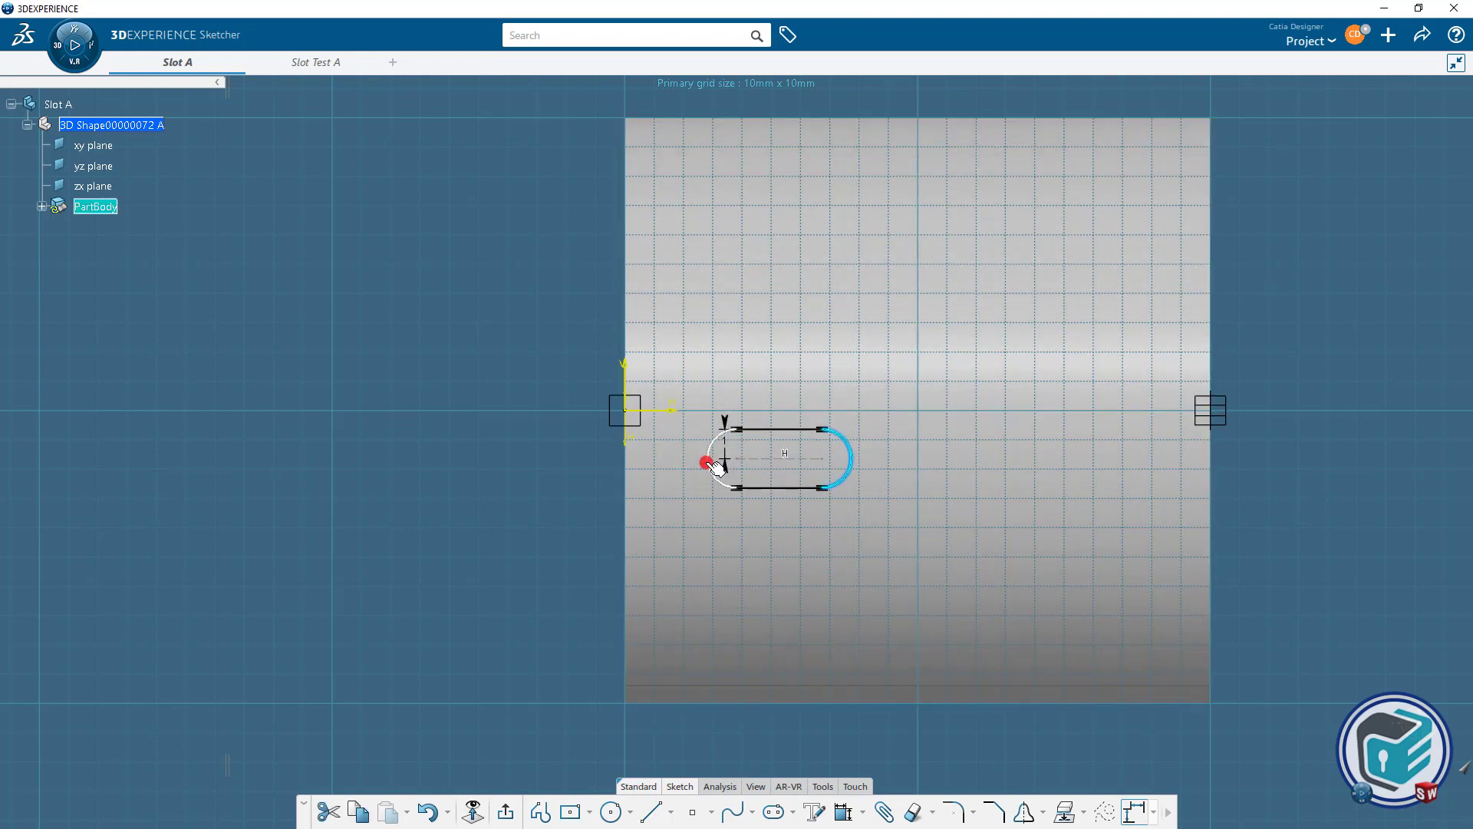
ctrl+click(707, 463)
click(842, 412)
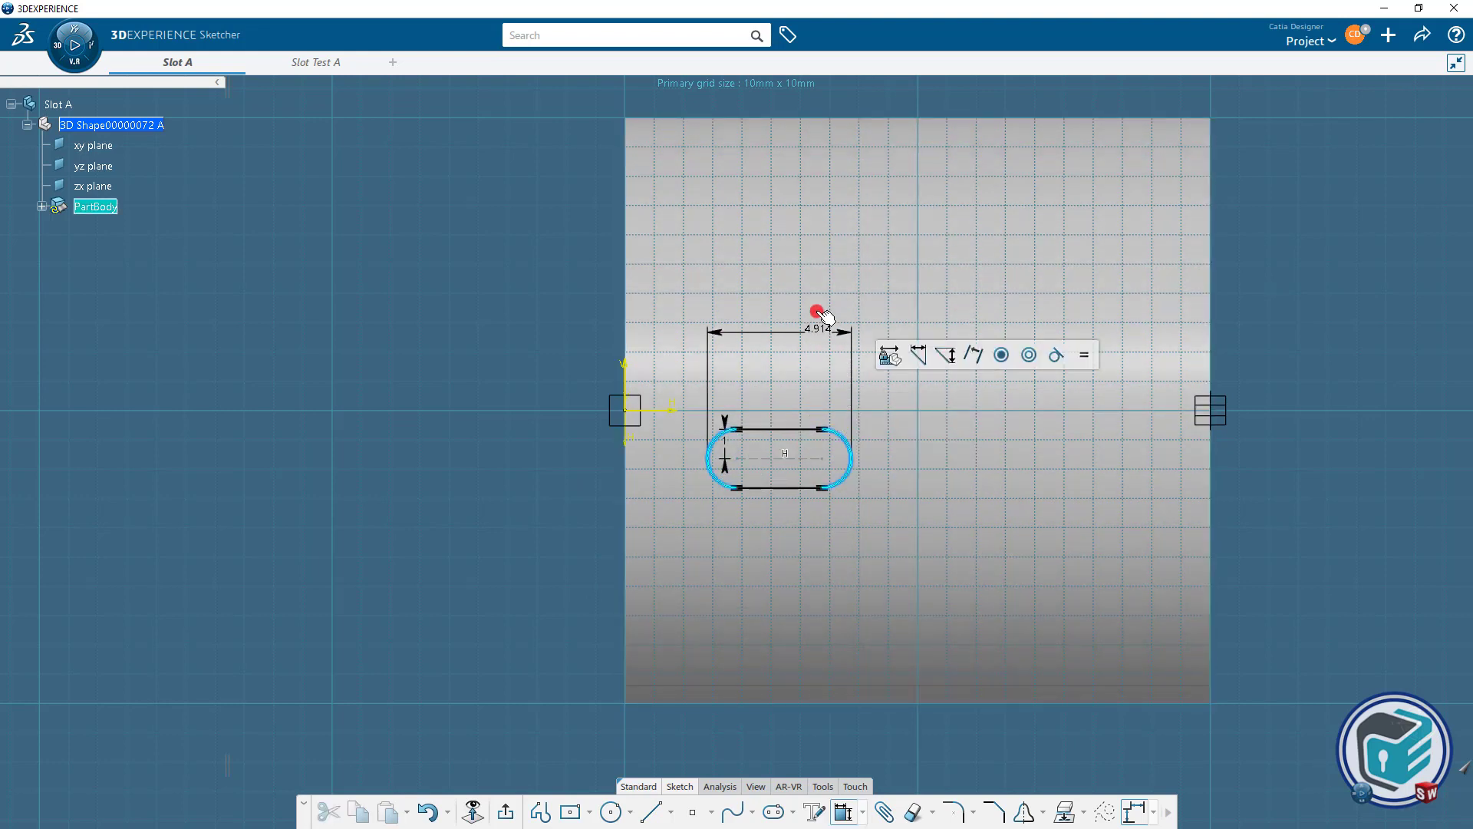
click(551, 312)
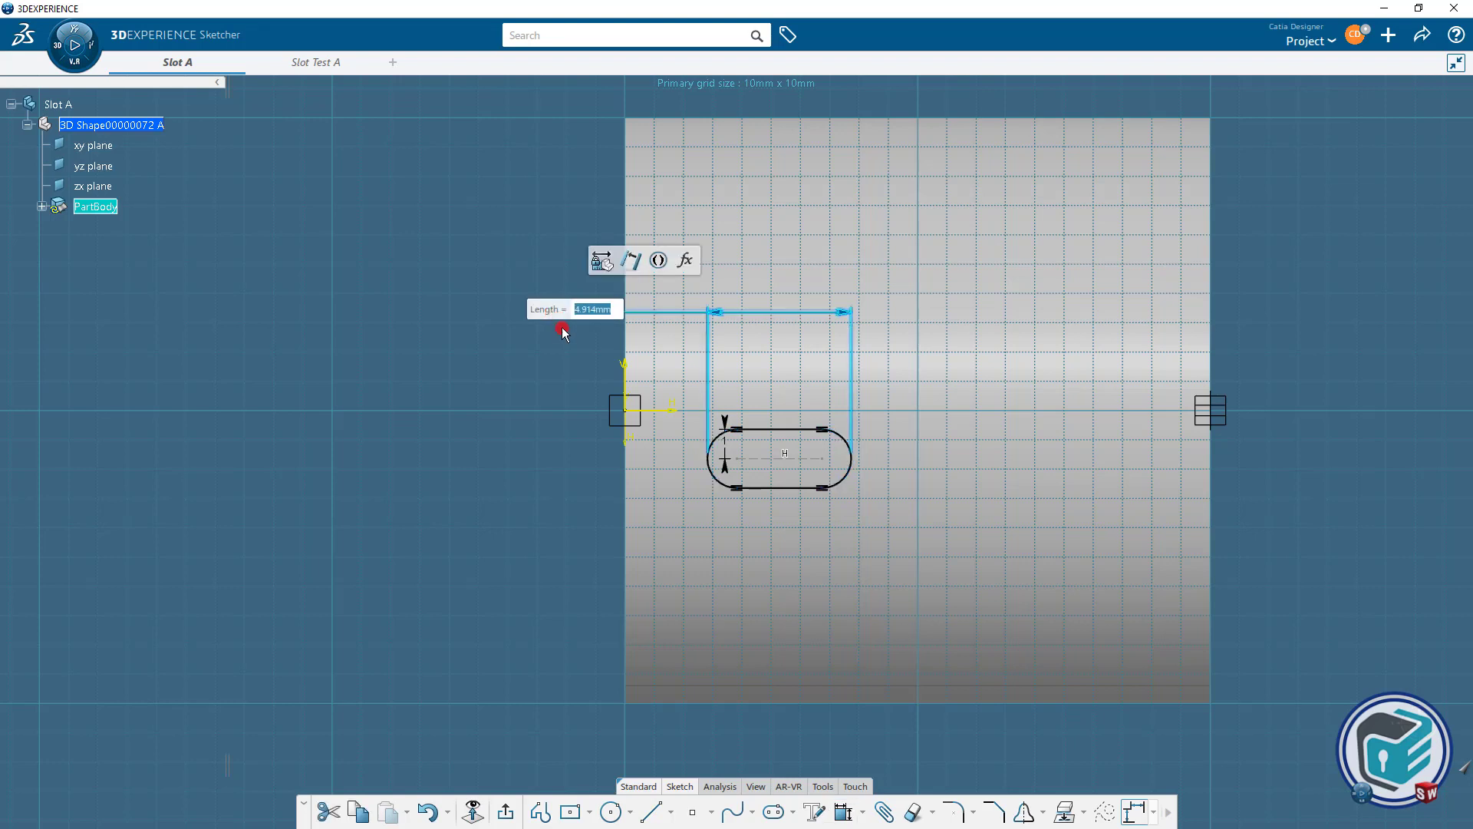
key(Return)
Set the slot's overall length dimension to 5 mm and name it SL.
double_click(555, 316)
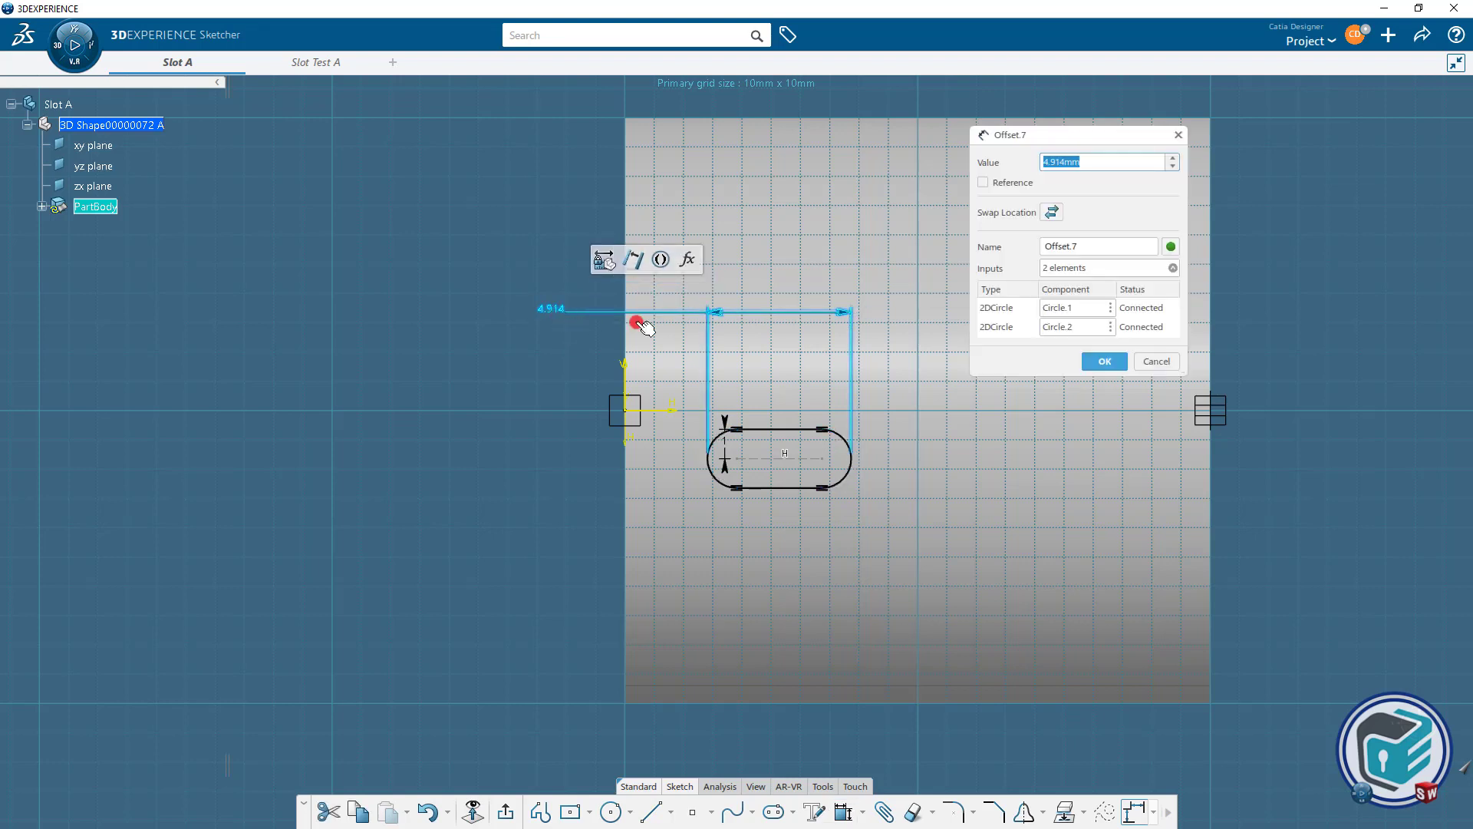
text(5)
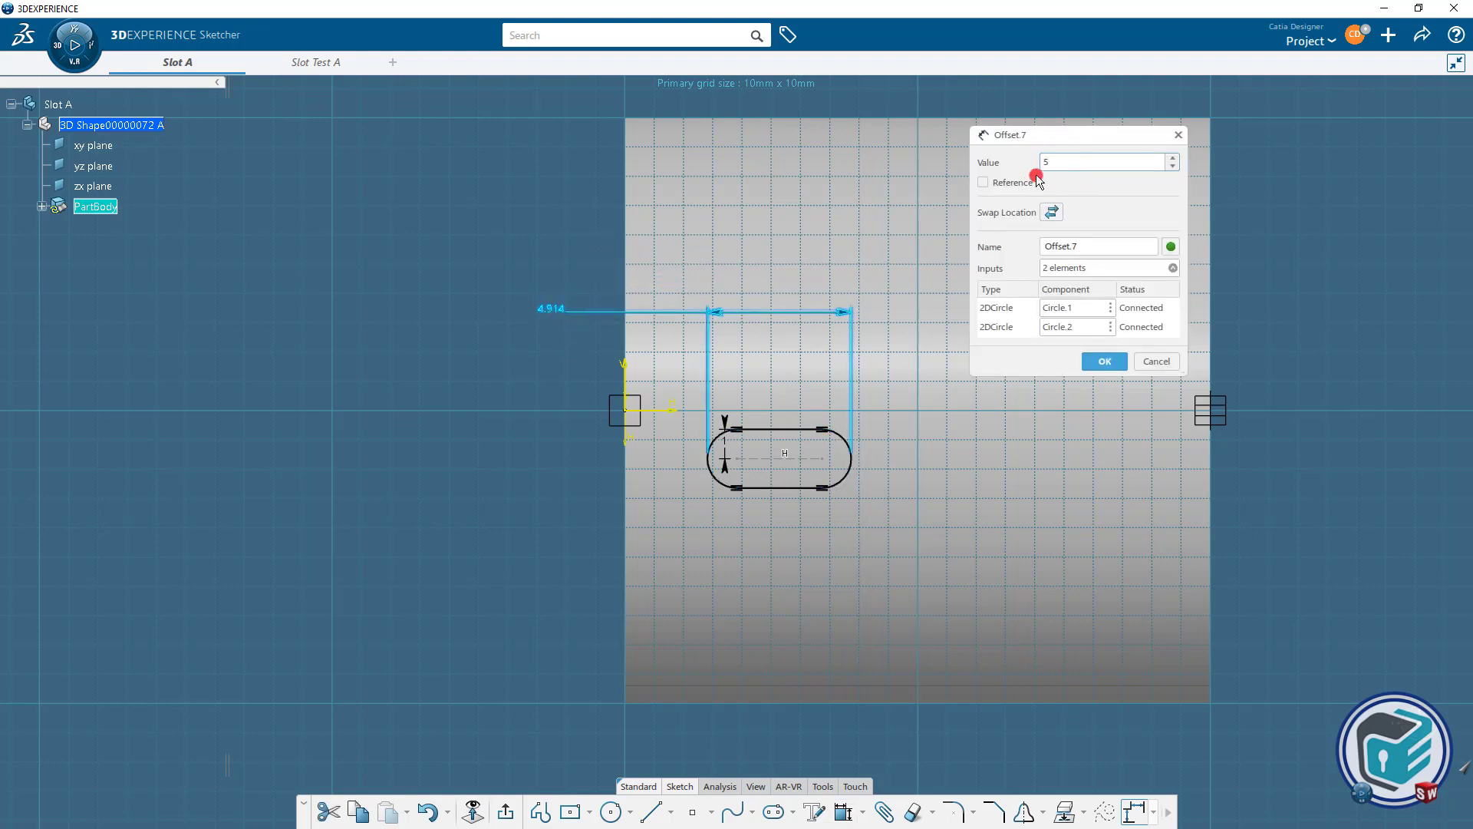
drag(1086, 246, 1018, 252)
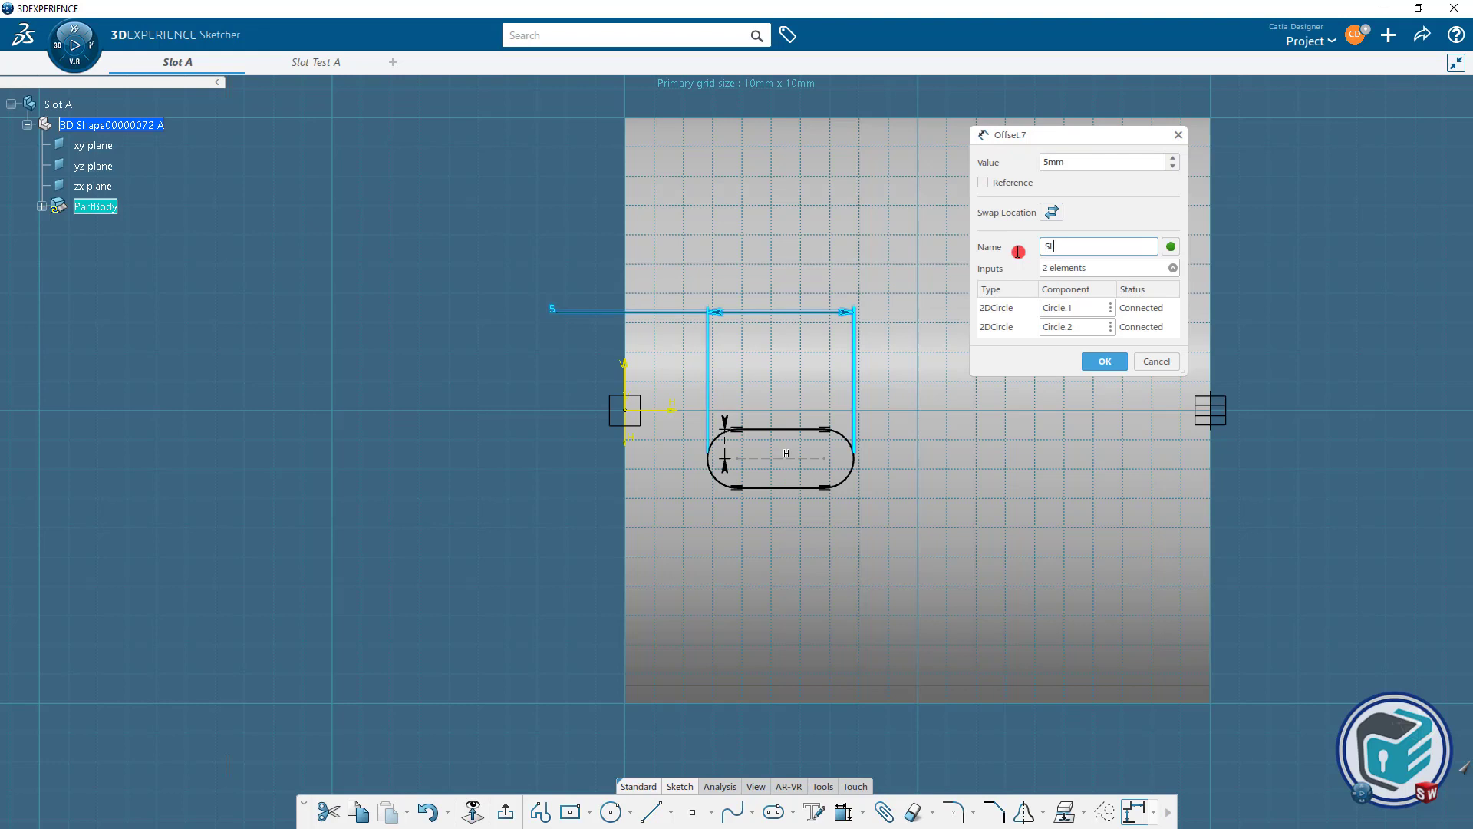
click(1106, 360)
click(576, 503)
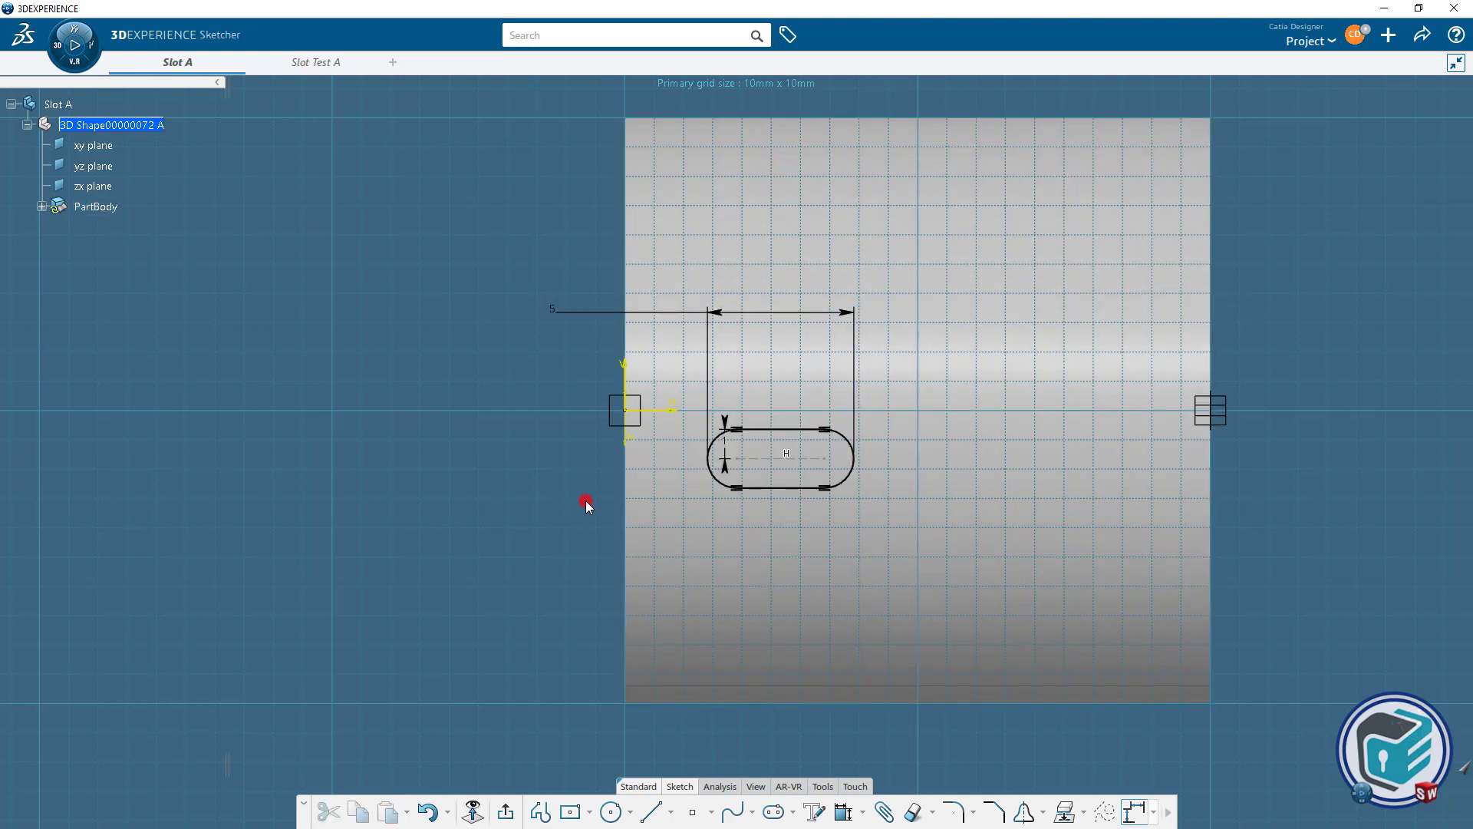
Make the slot's centreline coincident with the sketch's horizontal axis.
click(763, 458)
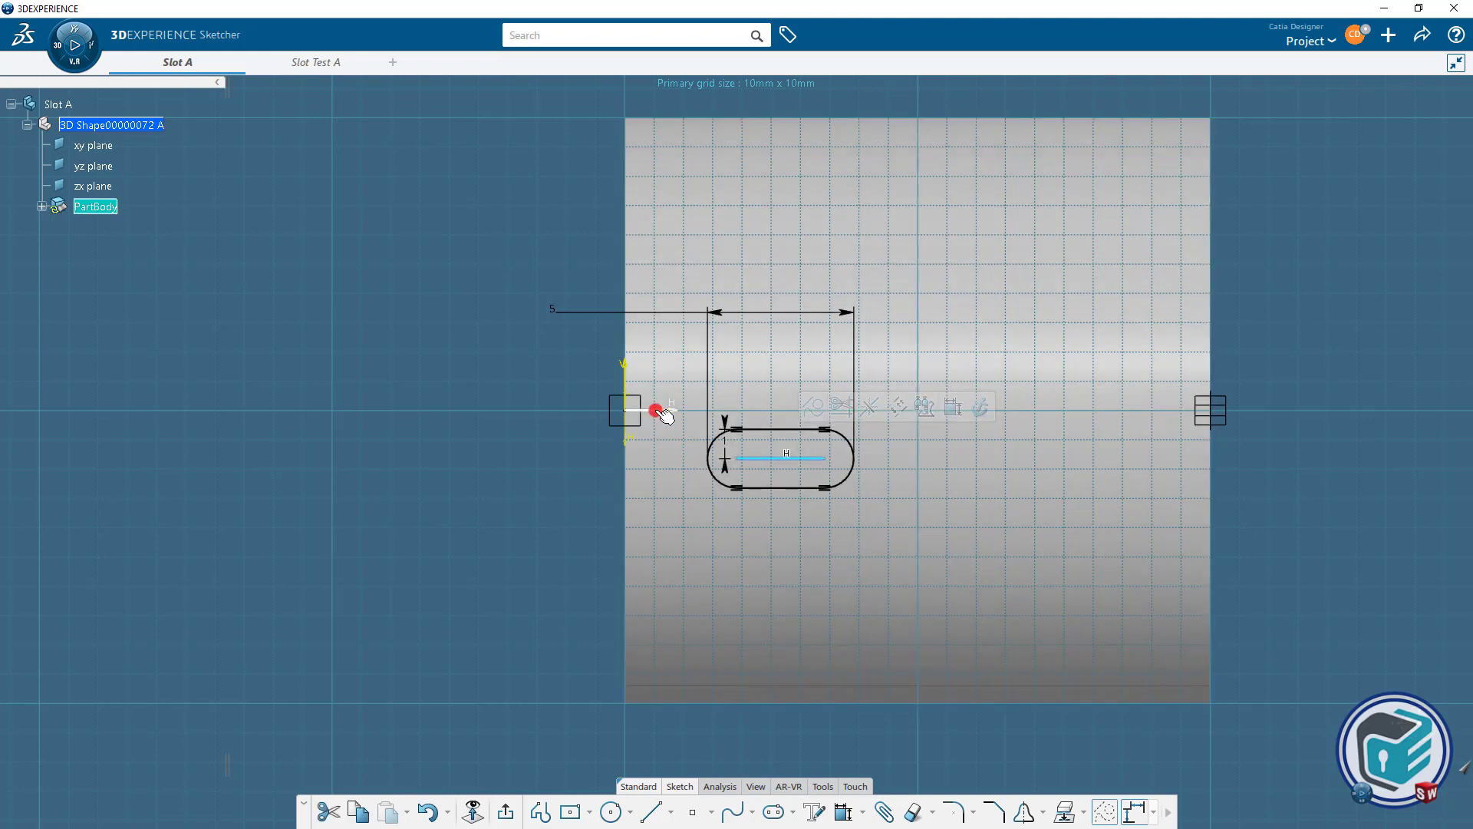
ctrl+click(656, 410)
click(820, 352)
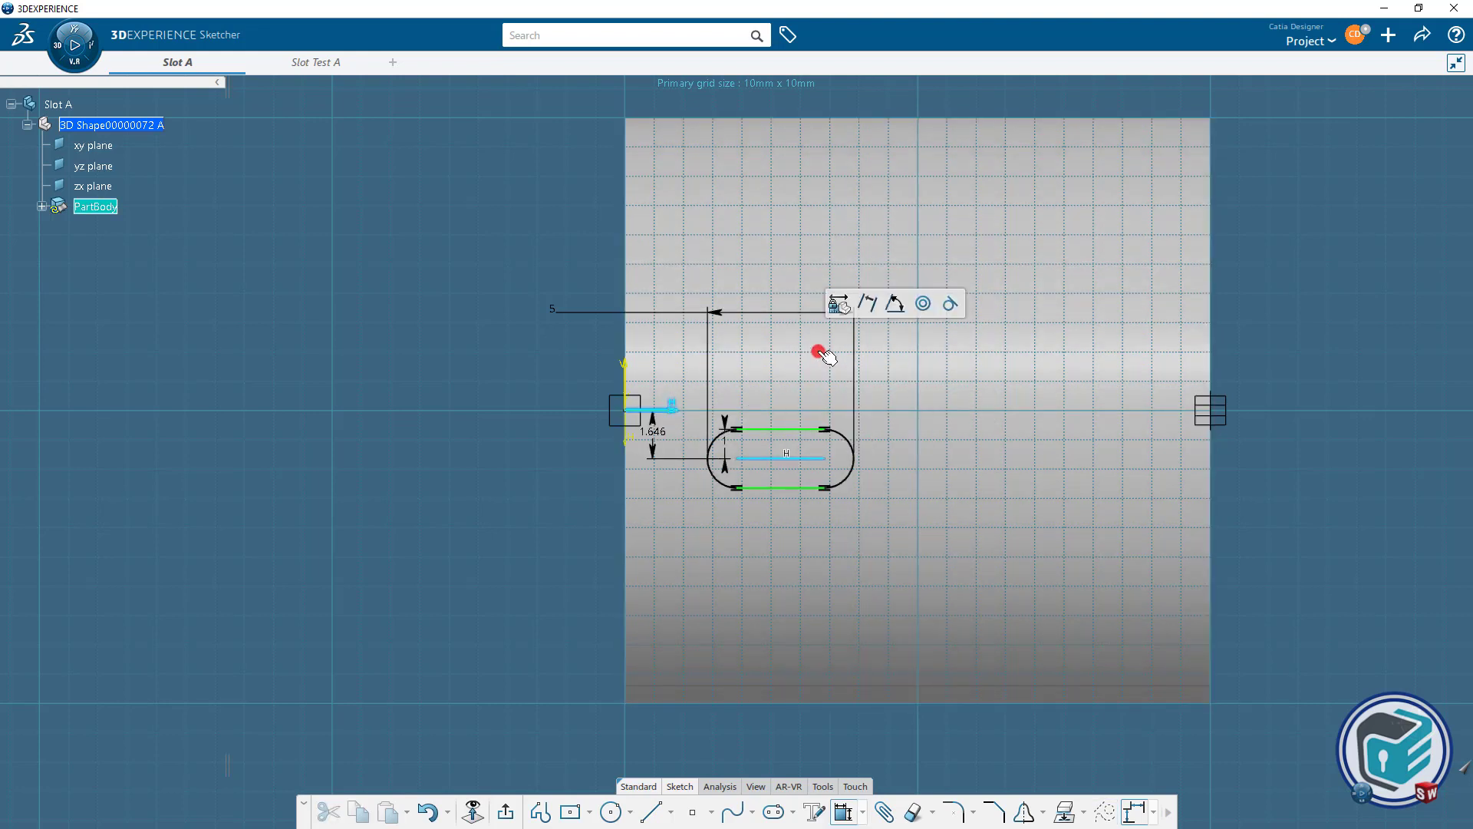
click(923, 303)
click(511, 472)
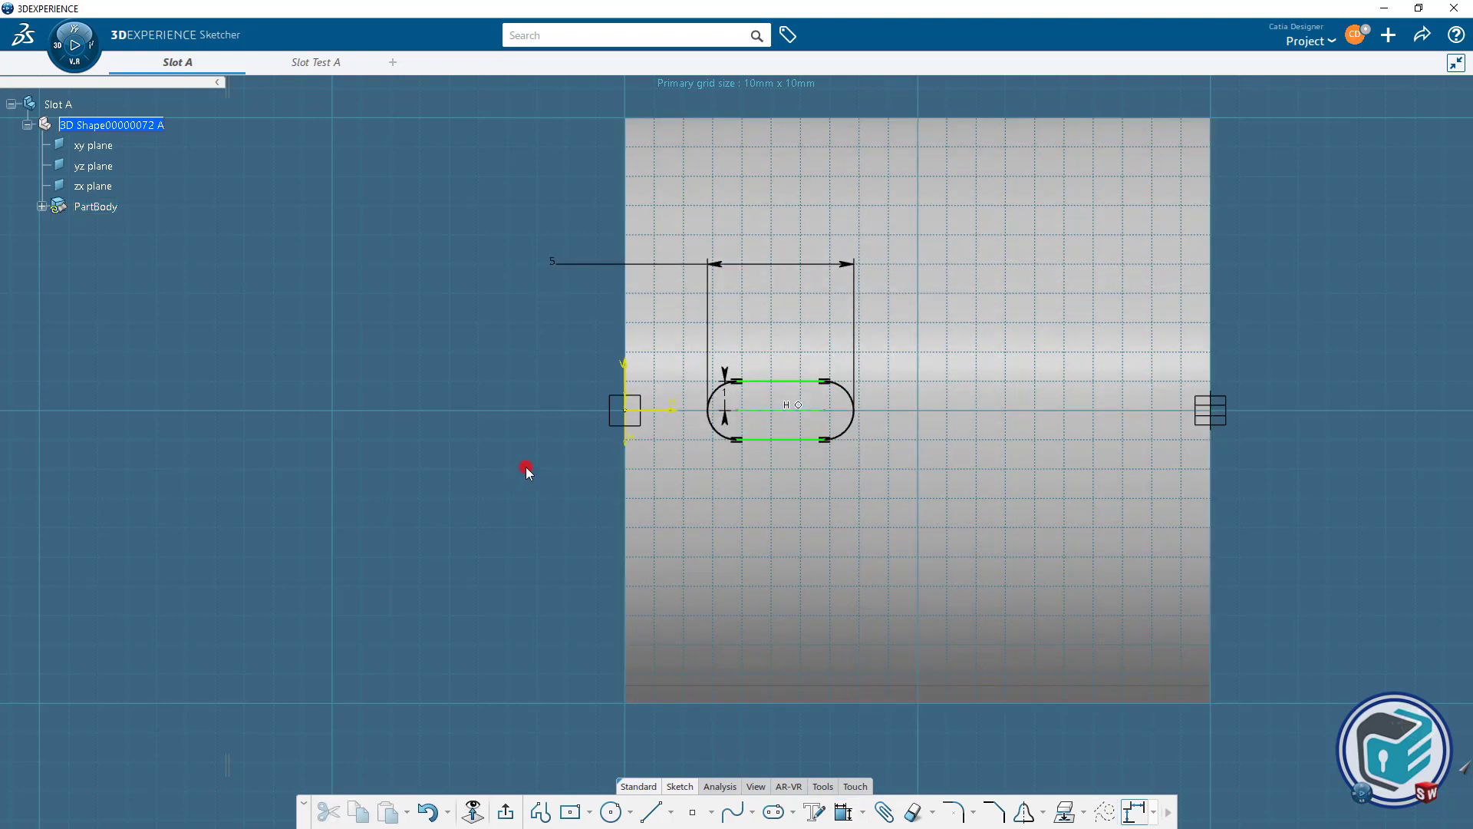
Dimension the distance from the sketch's vertical axis to the slot's nearer end arc, placing the value outside the cylinder.
click(624, 373)
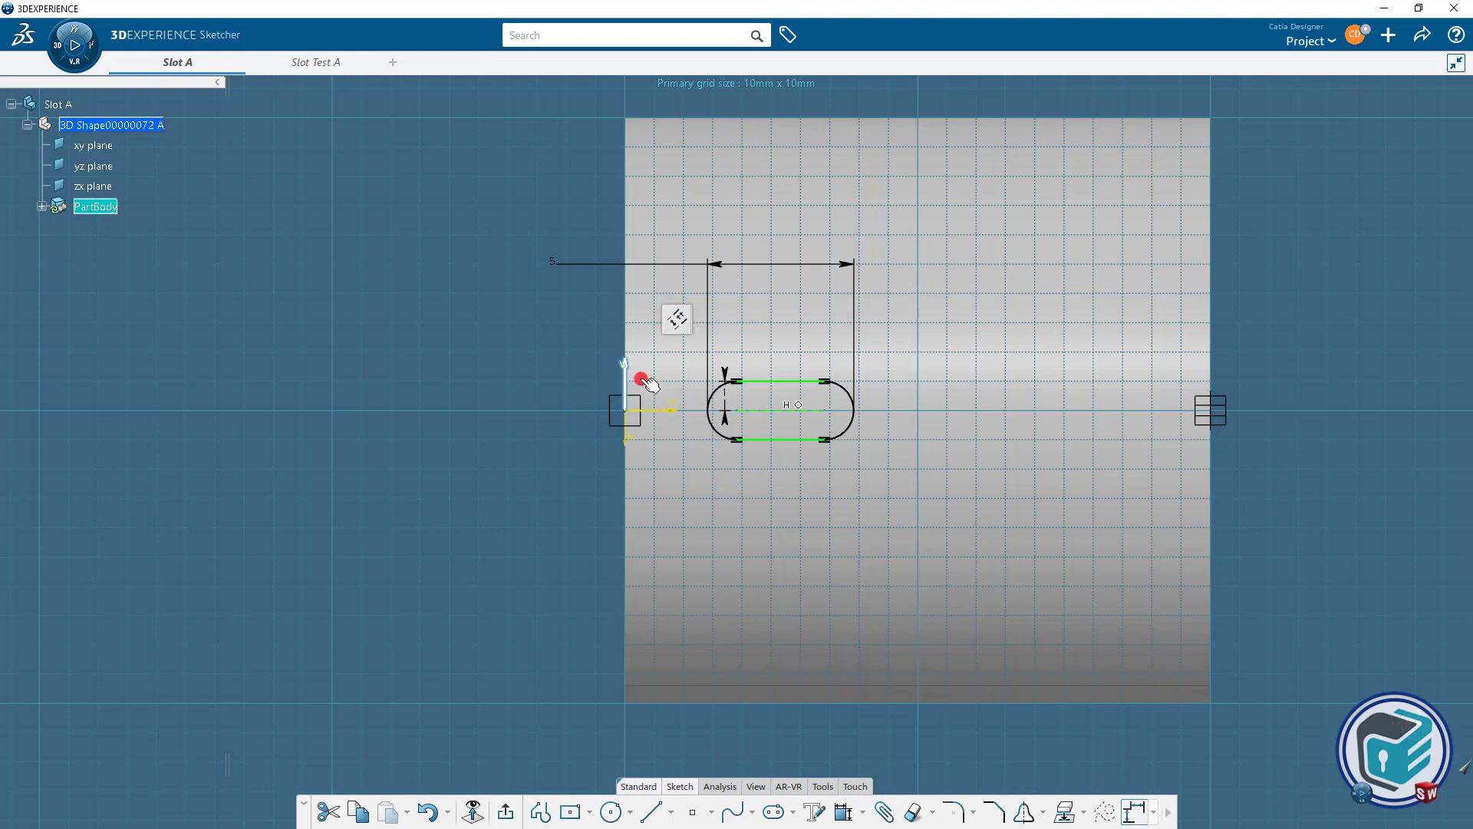
ctrl+click(711, 413)
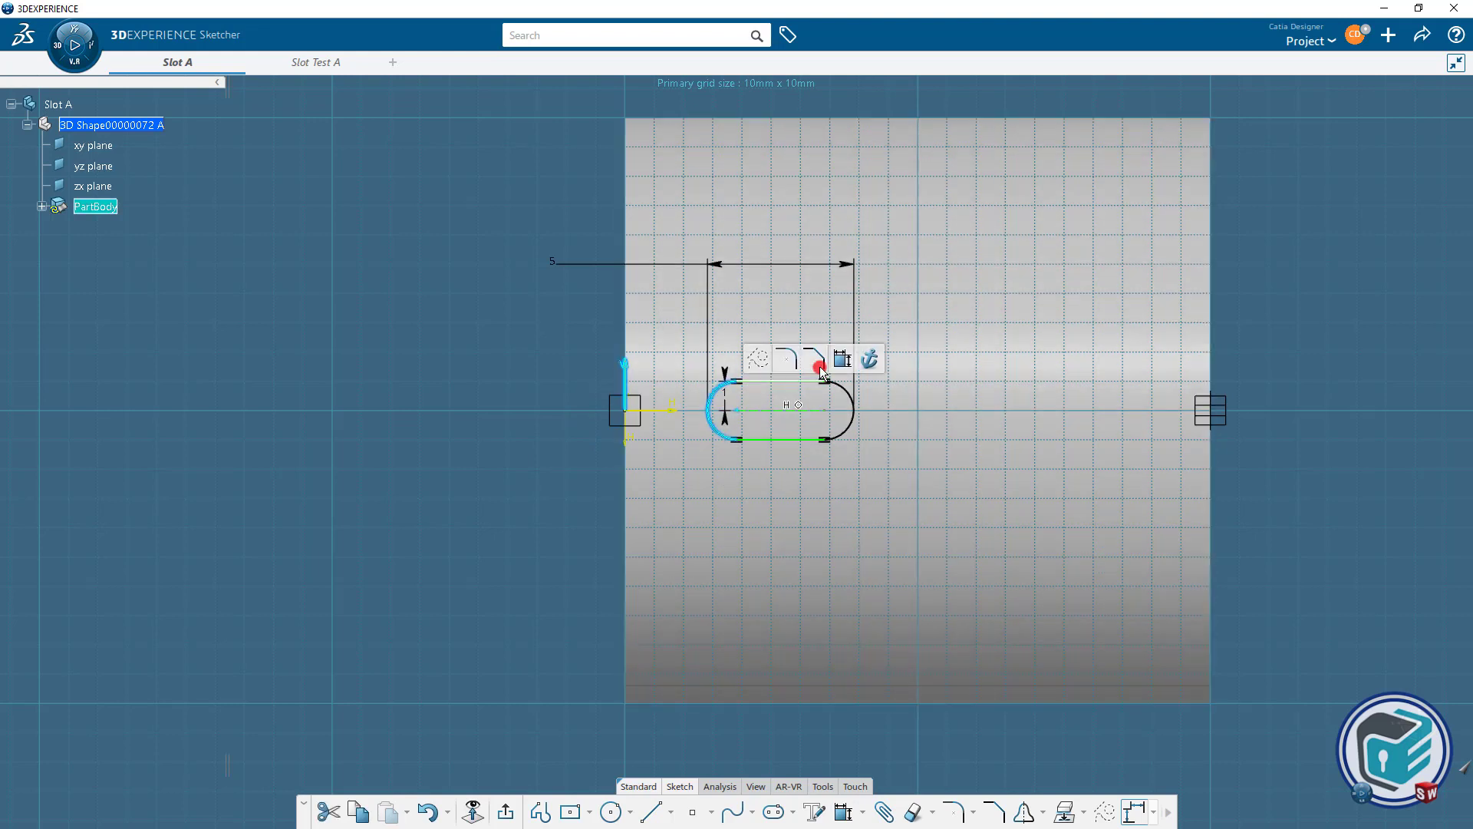
click(839, 352)
click(550, 335)
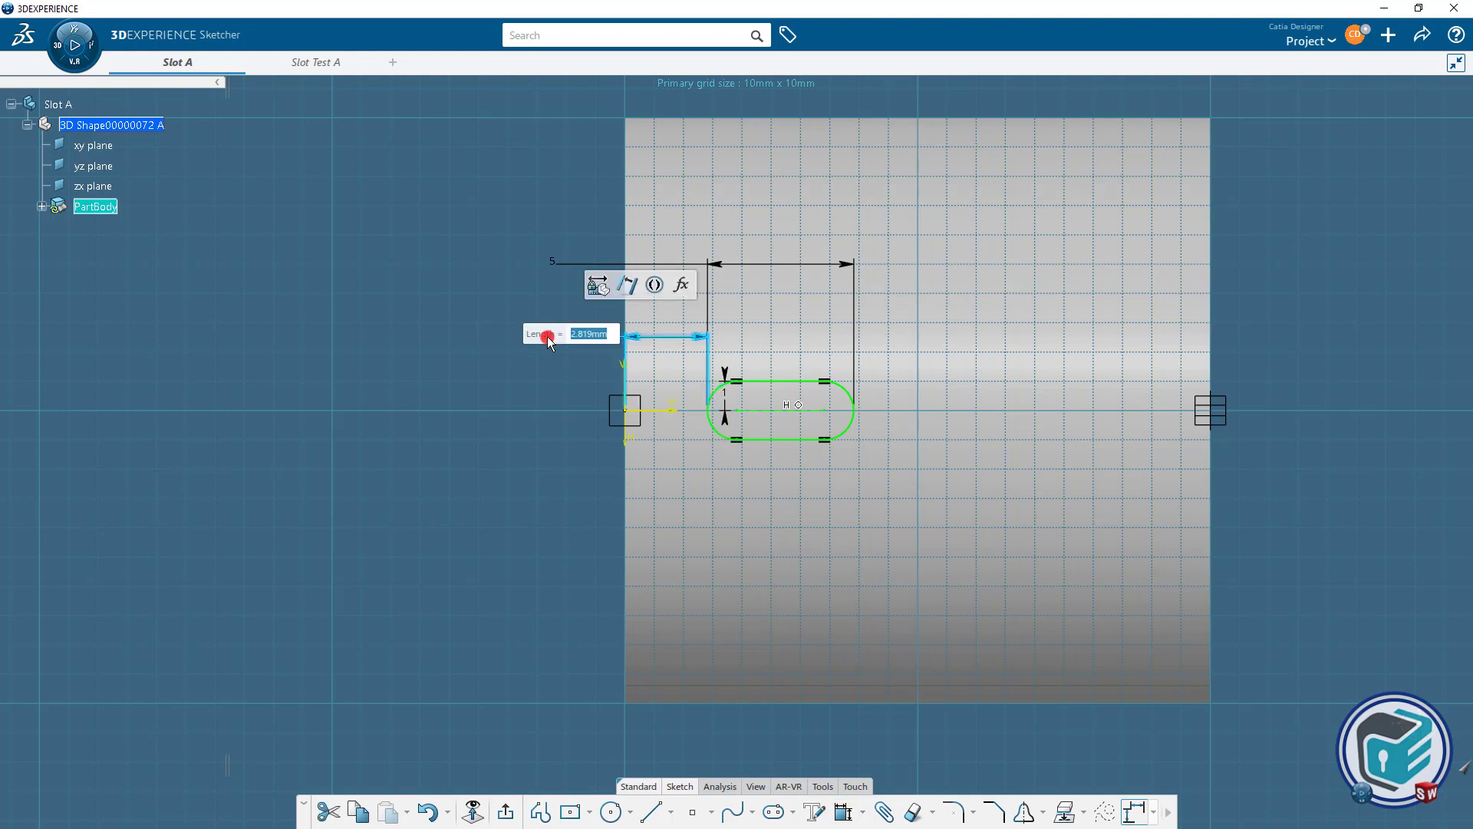
Set the slot's offset dimension from the vertical axis to 3 mm and name it SOL1.
double_click(554, 333)
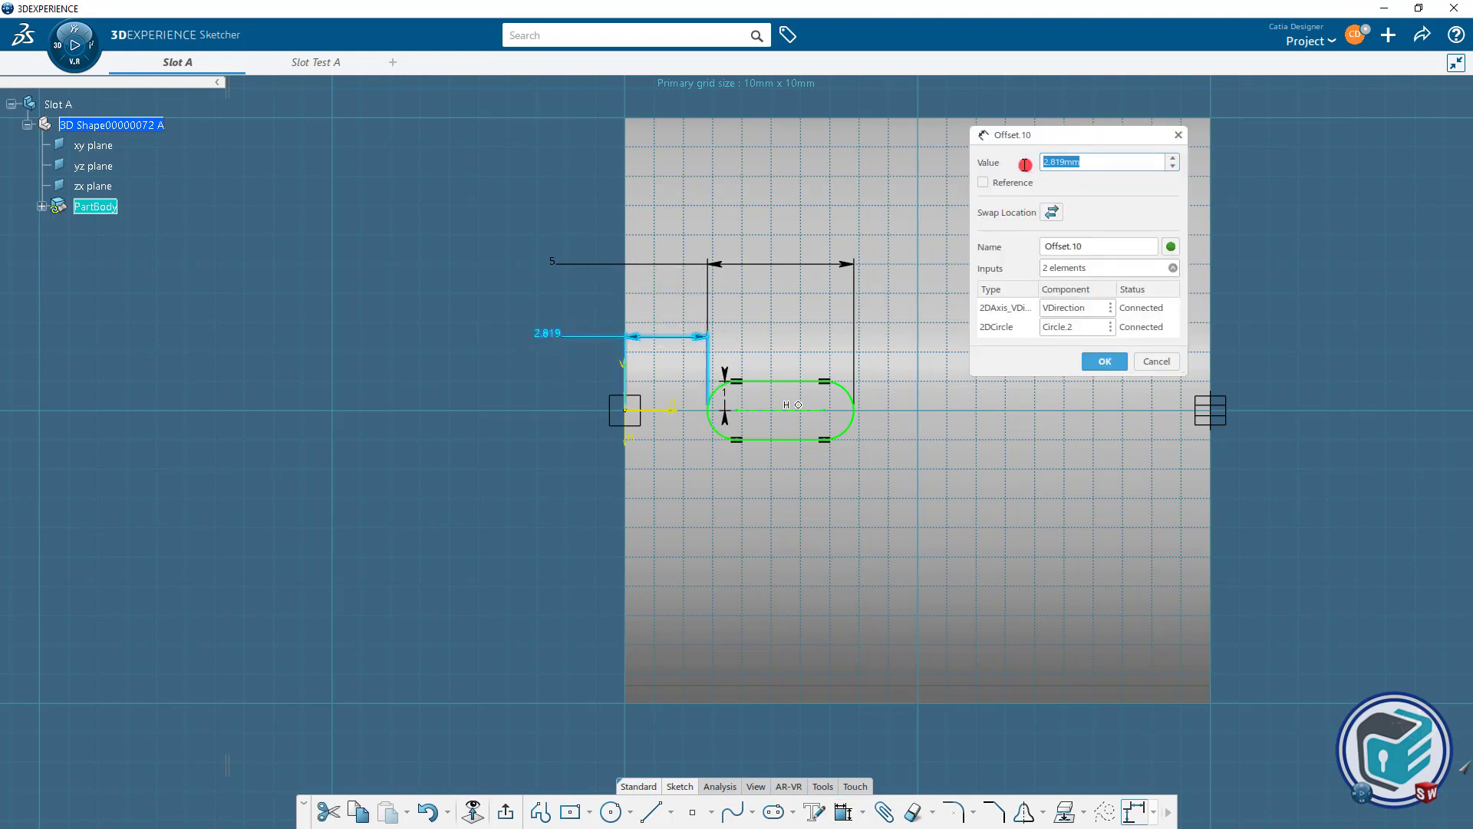
text(3)
click(1091, 246)
drag(1063, 248, 1023, 250)
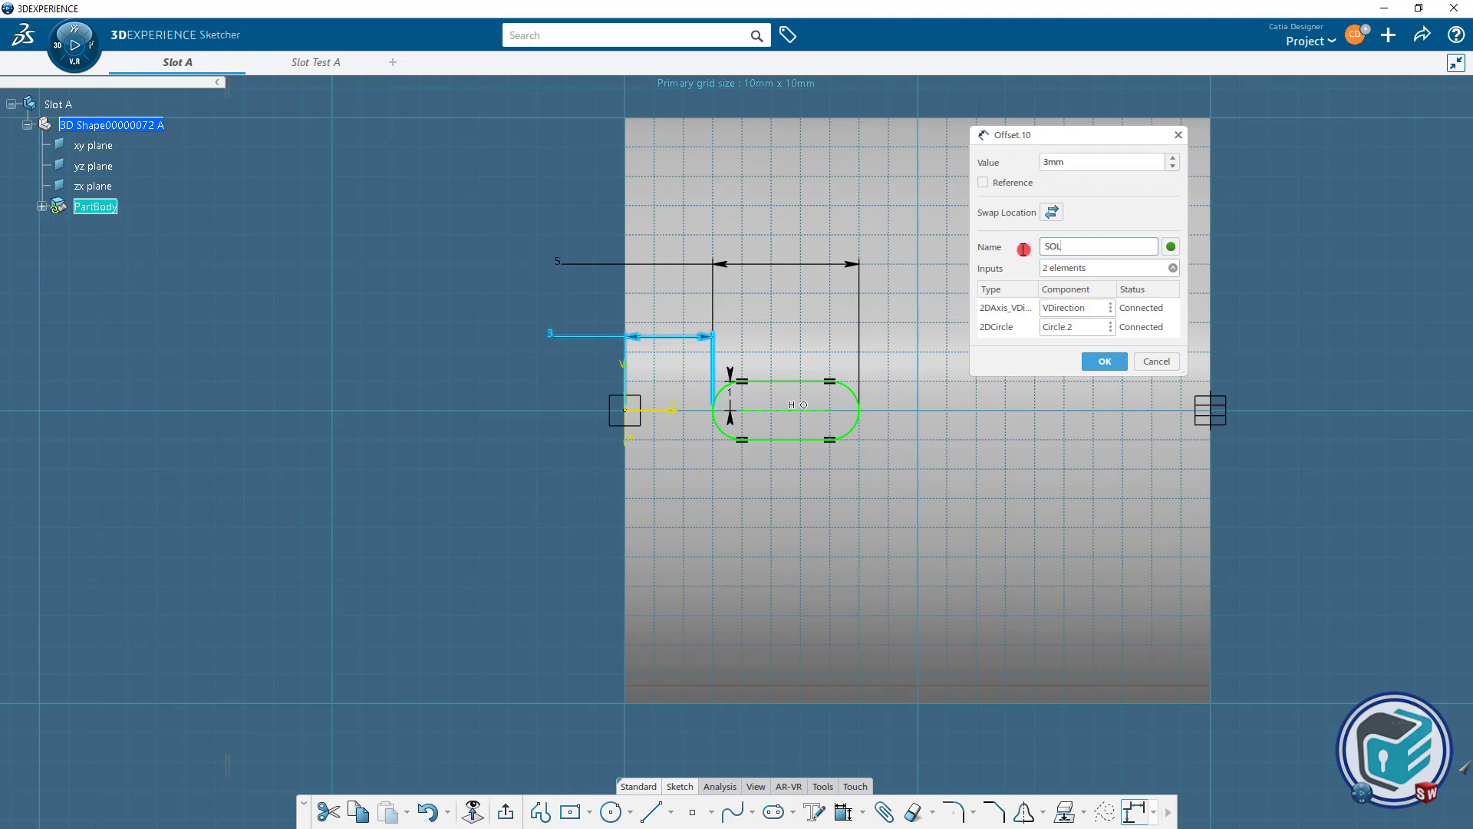
click(1097, 363)
click(1106, 362)
click(569, 471)
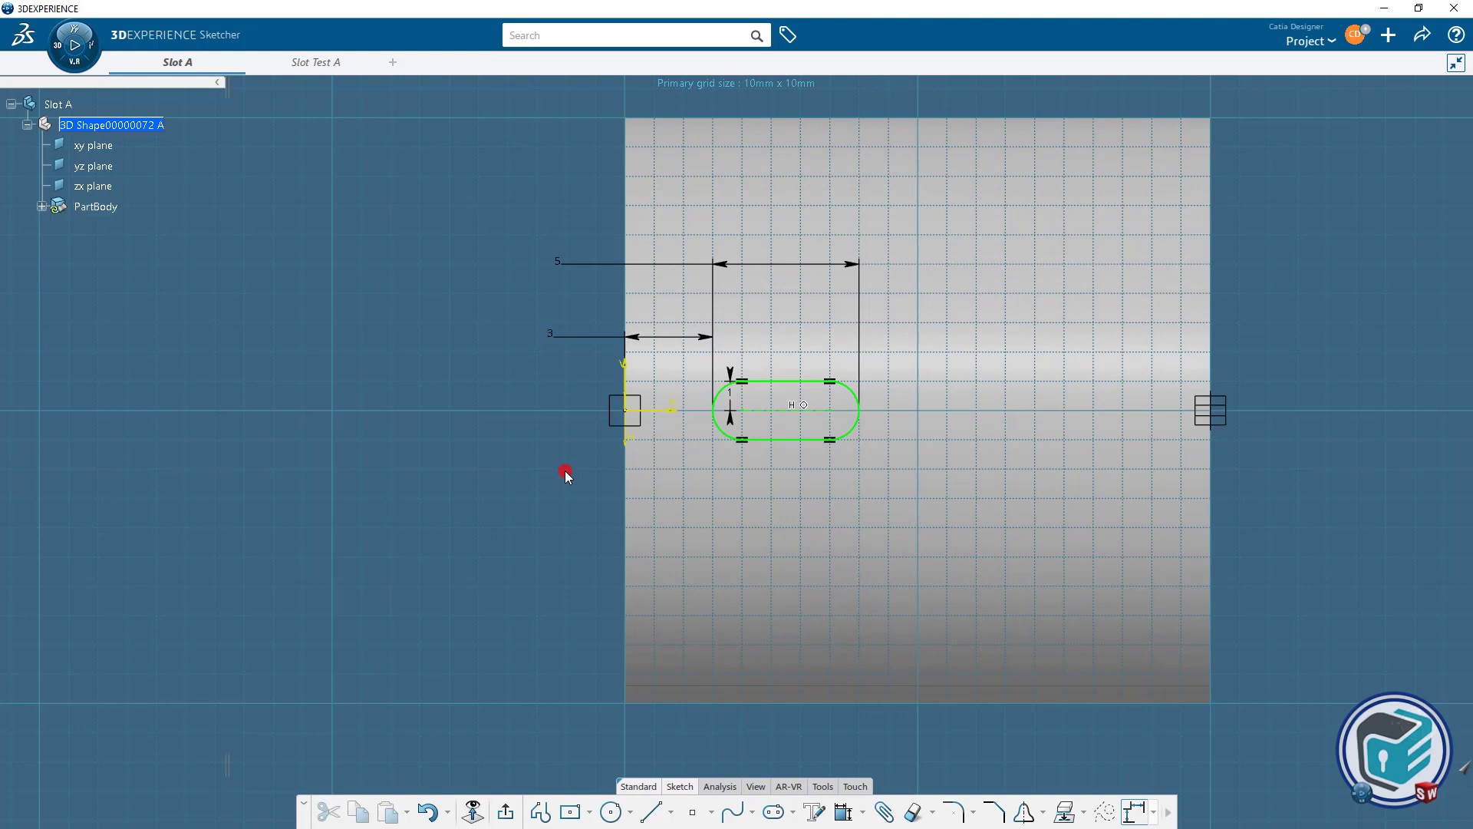
Exit the sketch and cut the slot profile into the cylinder as a 1 mm deep pocket.
click(504, 809)
click(314, 637)
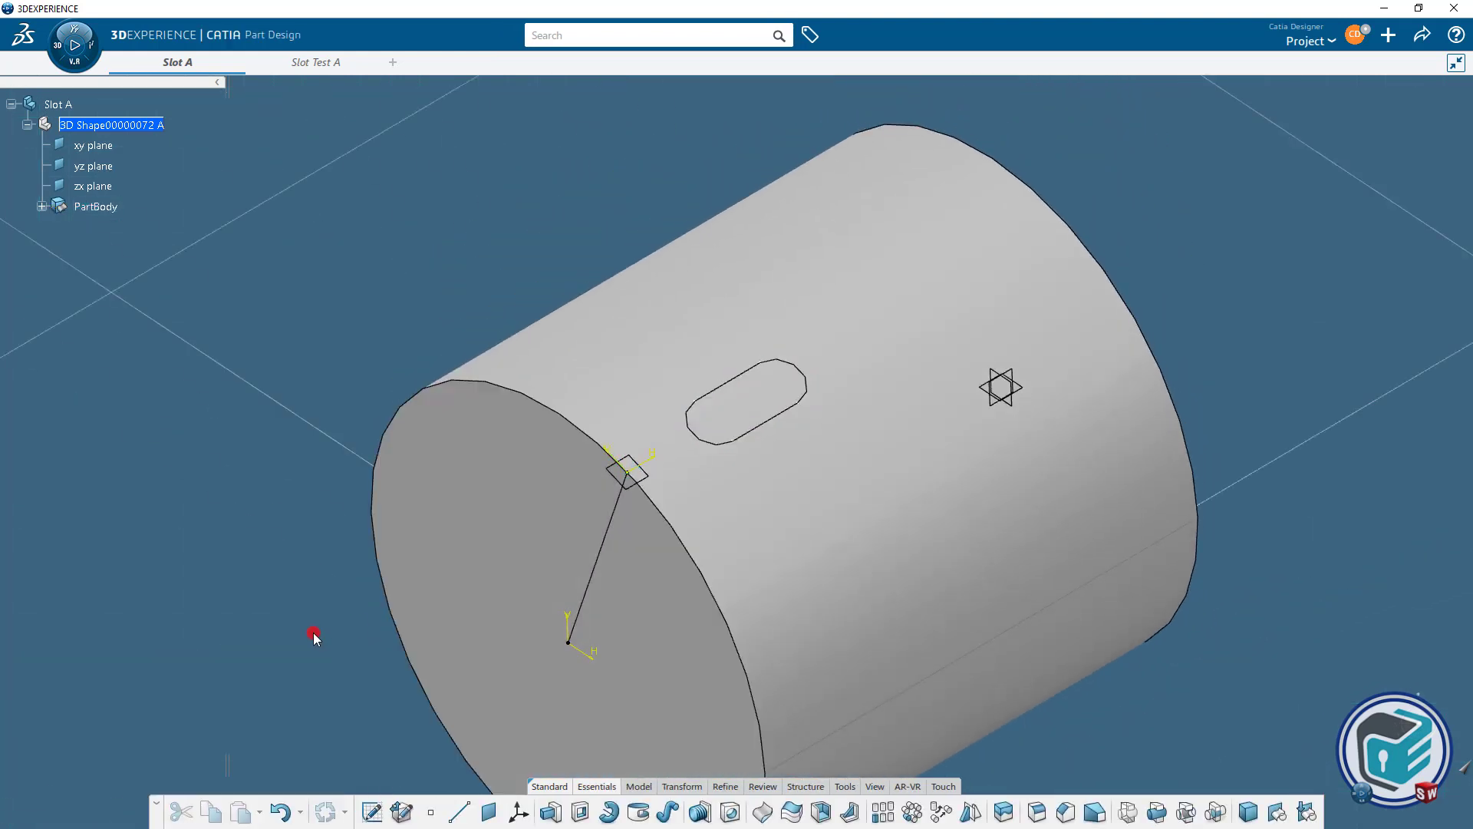
click(581, 813)
click(746, 437)
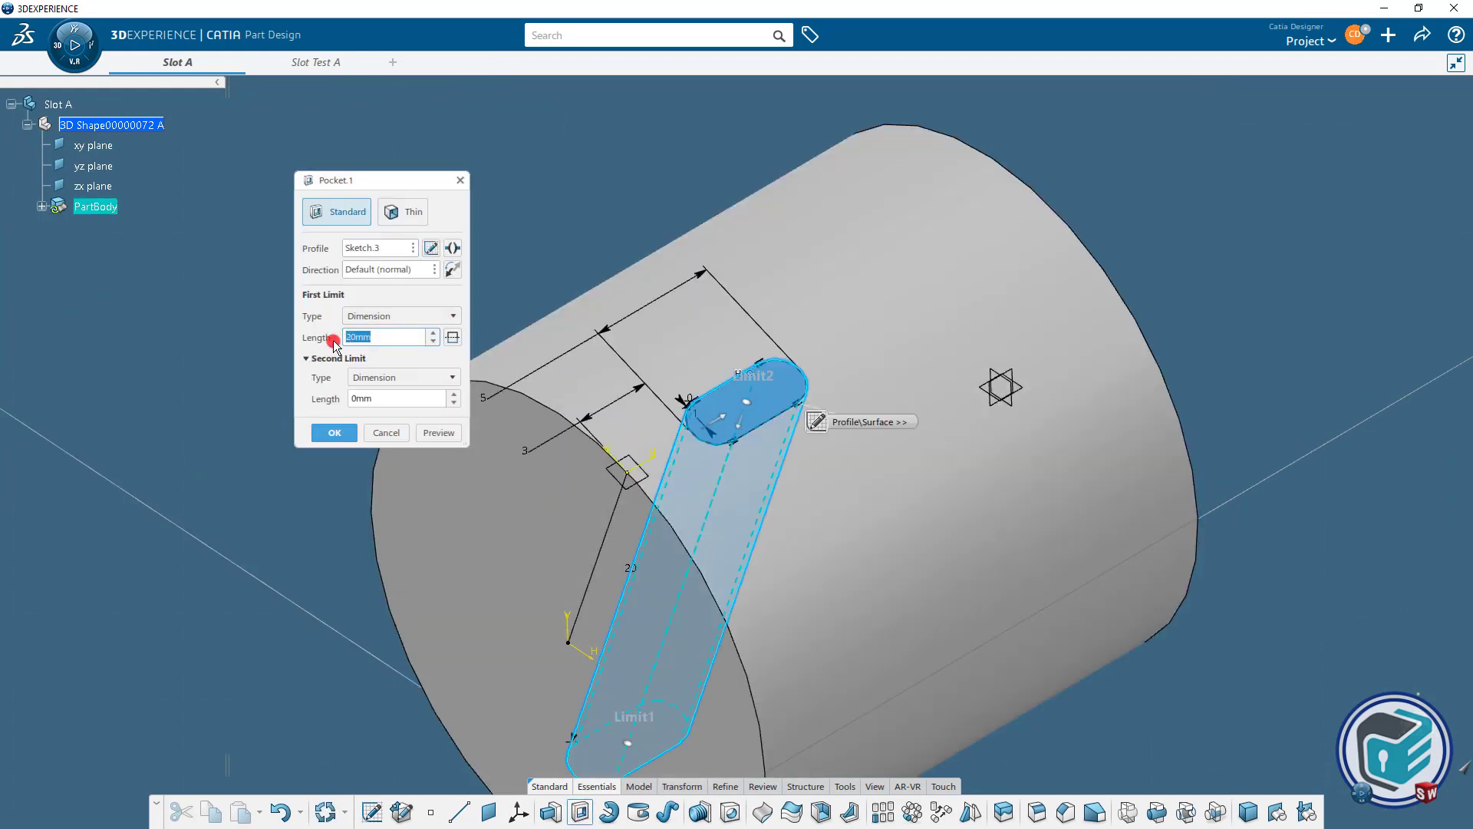
text(1)
click(438, 432)
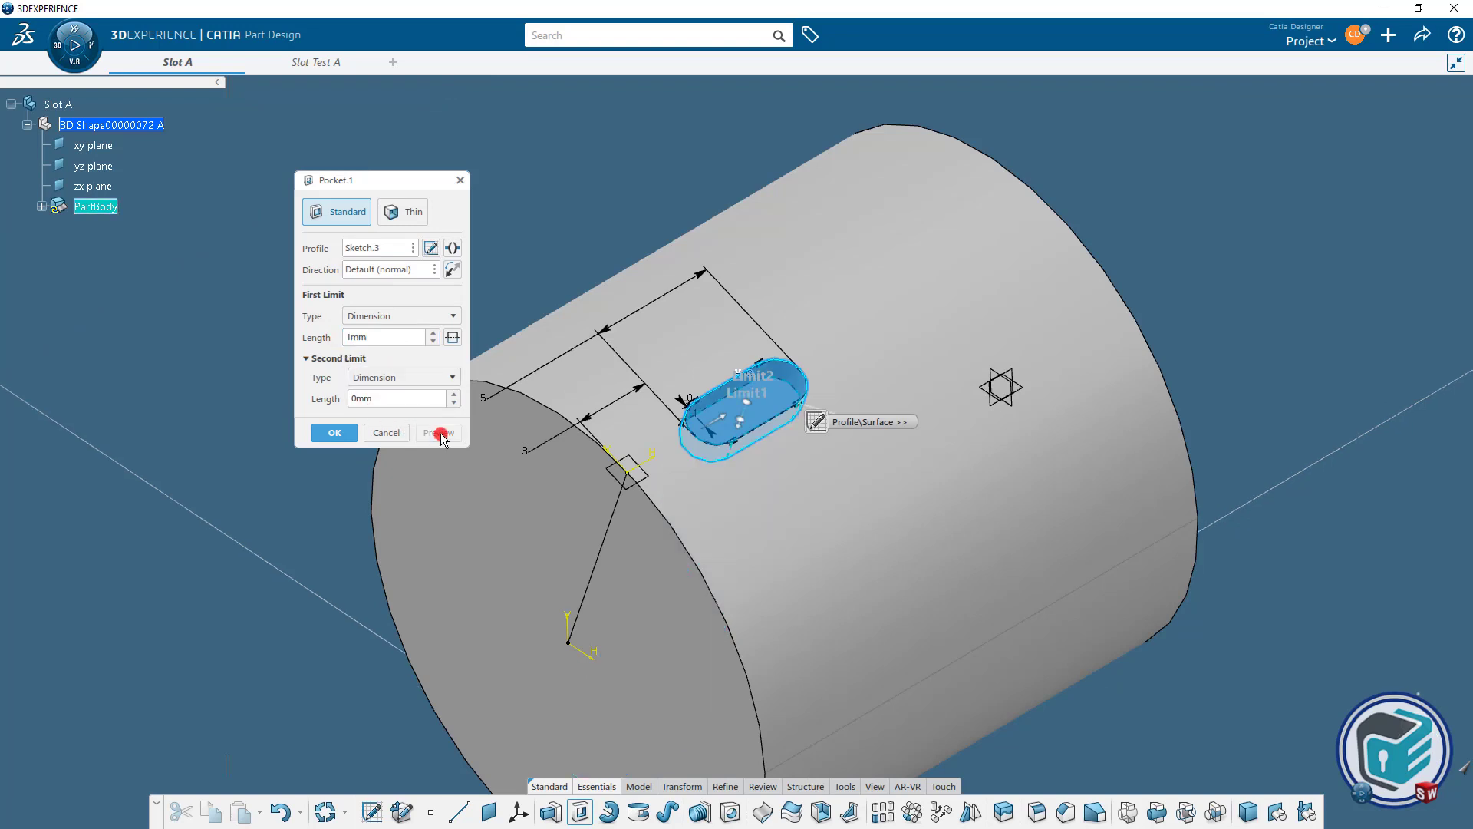
click(335, 434)
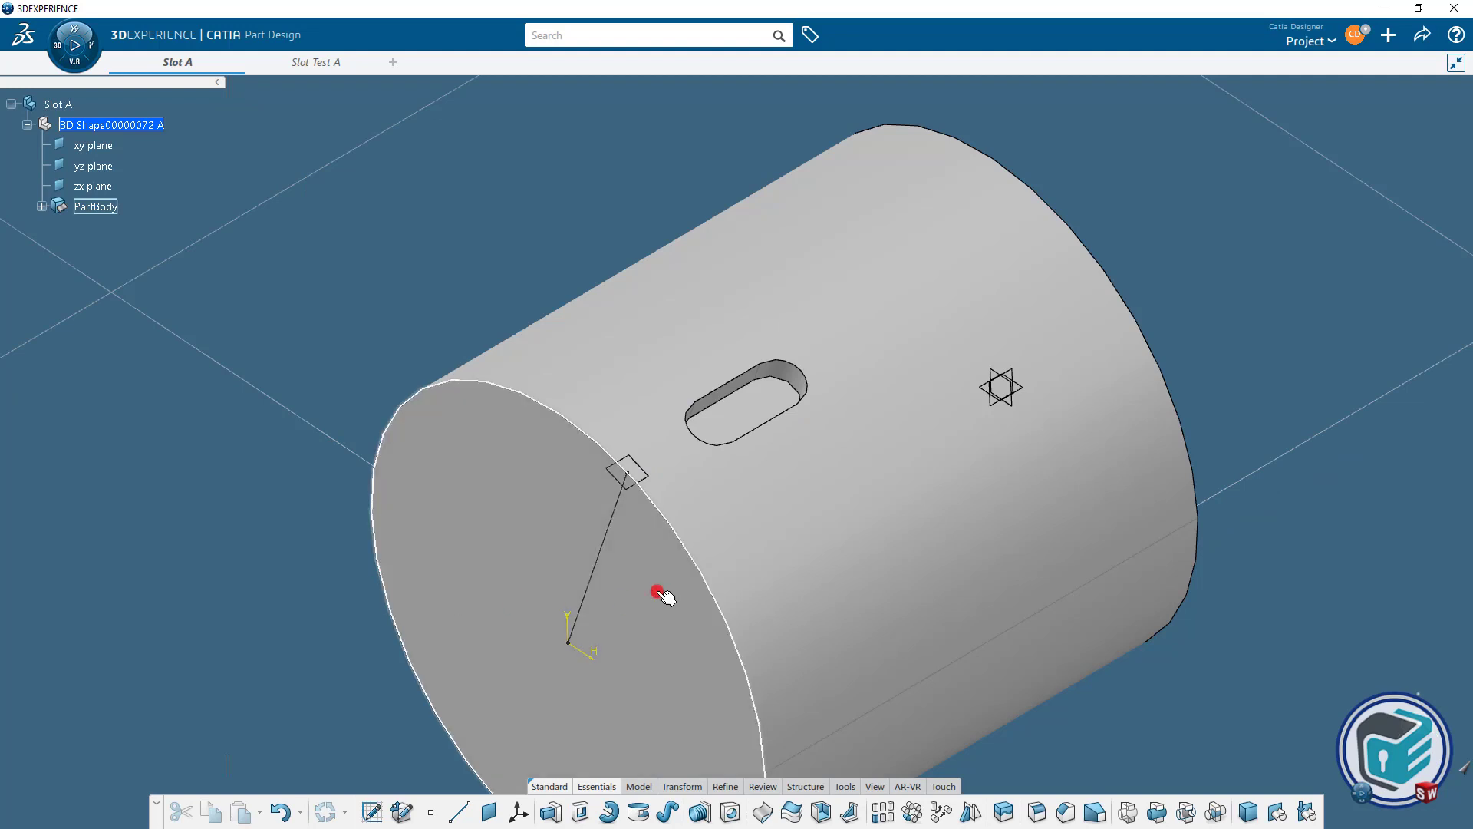
Create a Power Copy definition containing Pocket.1, Plane.1 and Sketch.2 as its components.
middle_drag(664, 595, 729, 491)
click(42, 207)
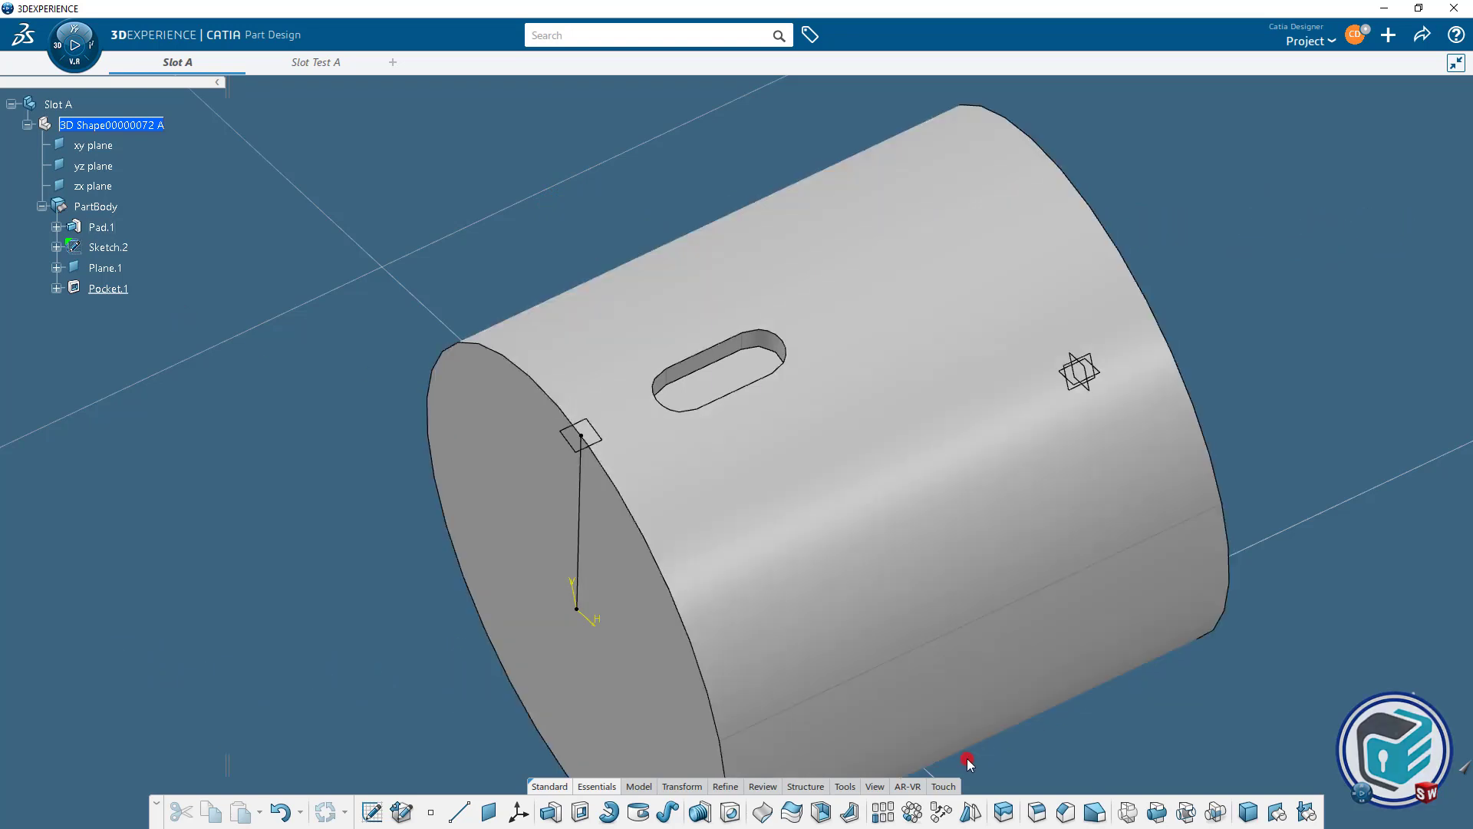
click(847, 787)
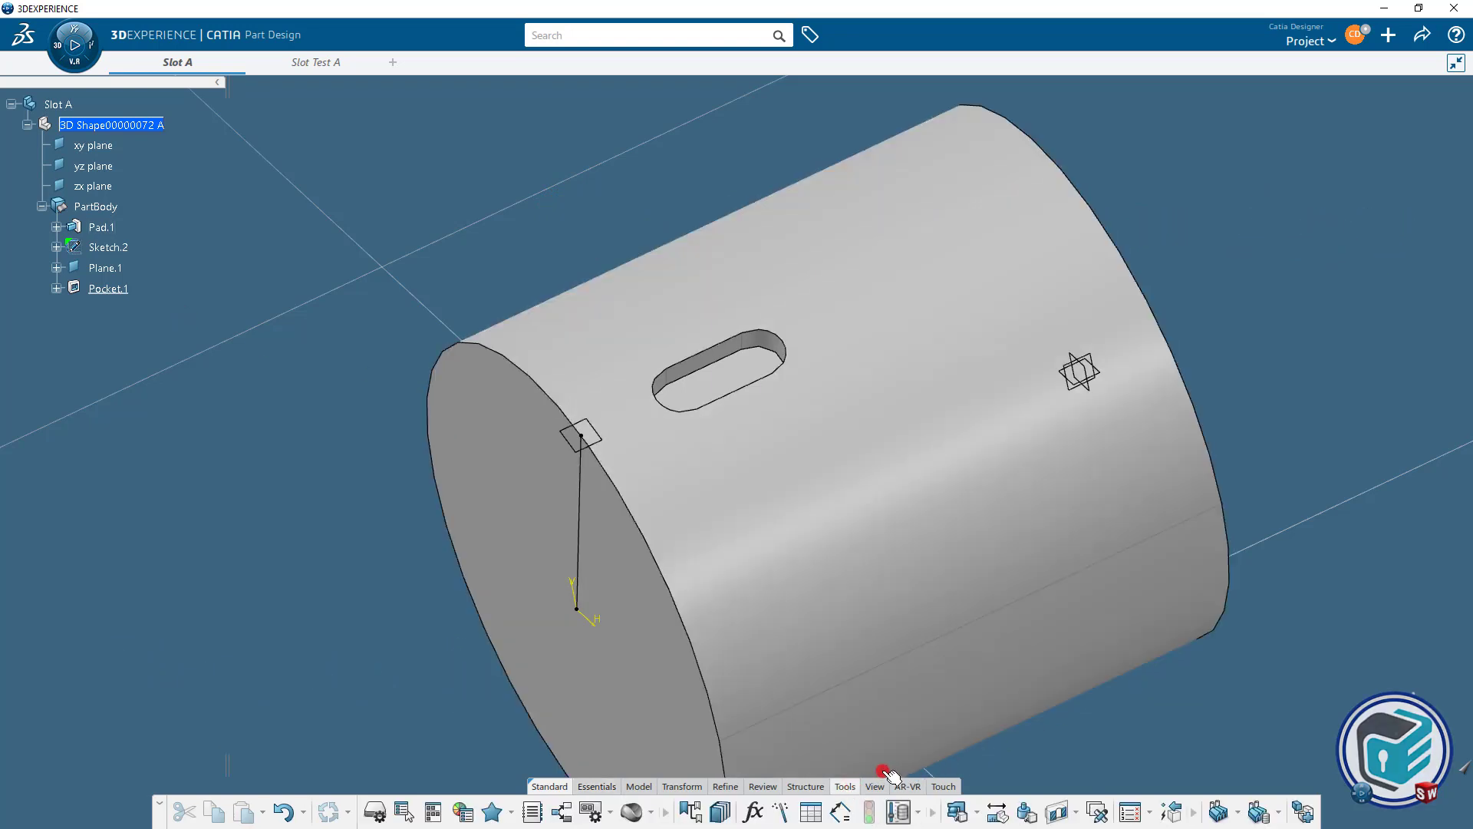
click(1239, 814)
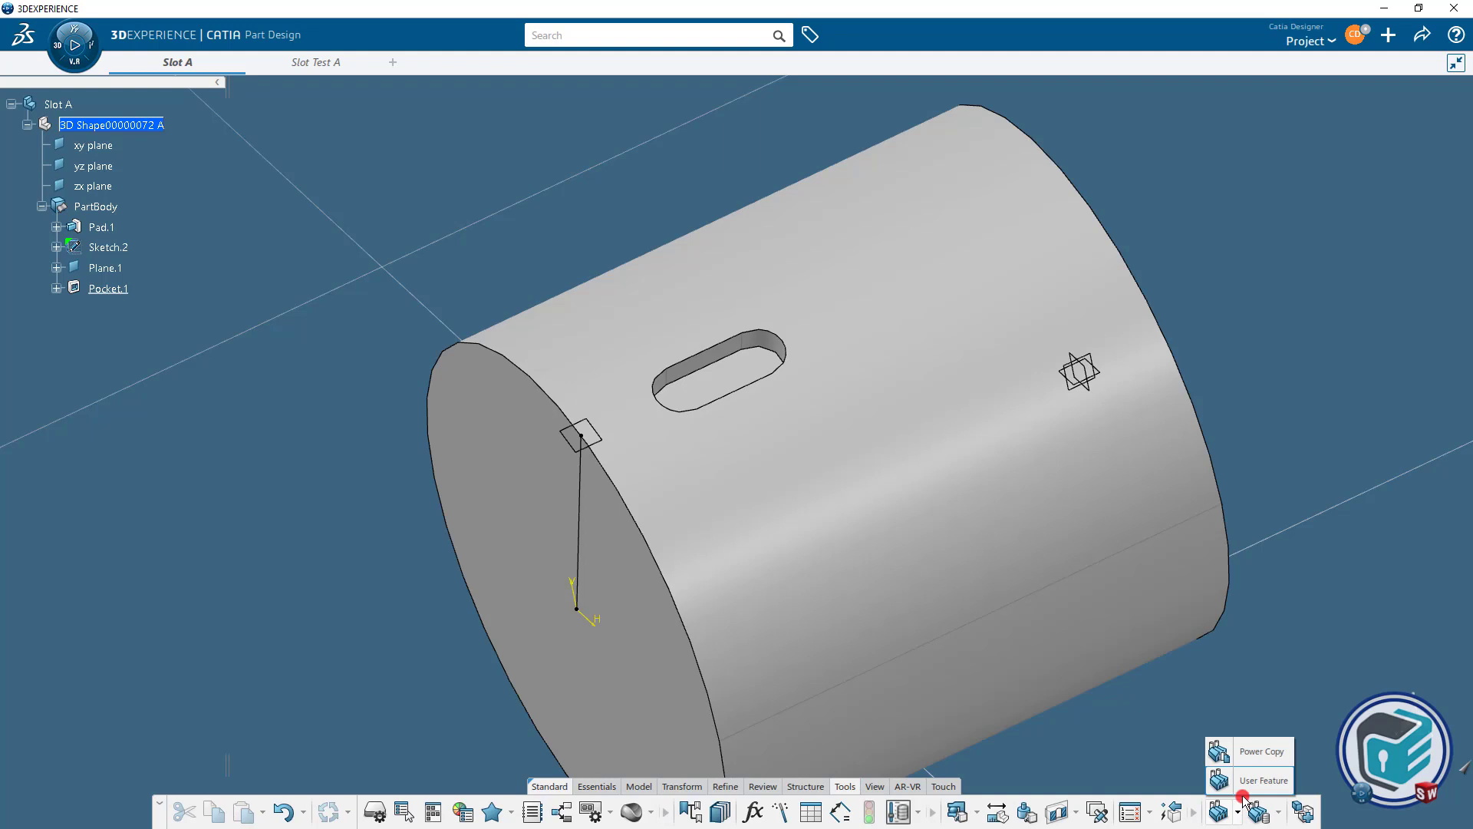
click(1261, 751)
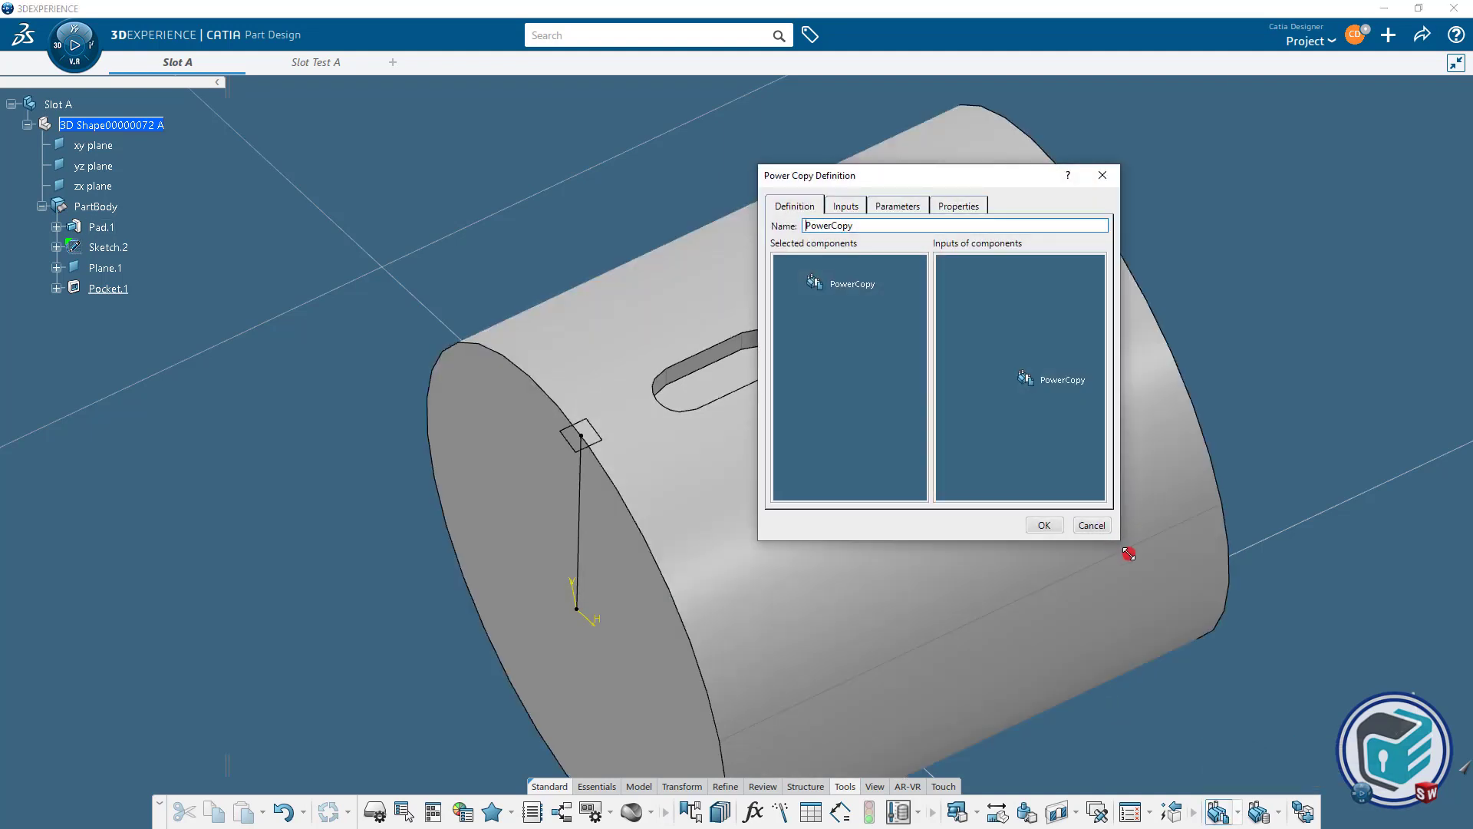
drag(1120, 540, 1226, 634)
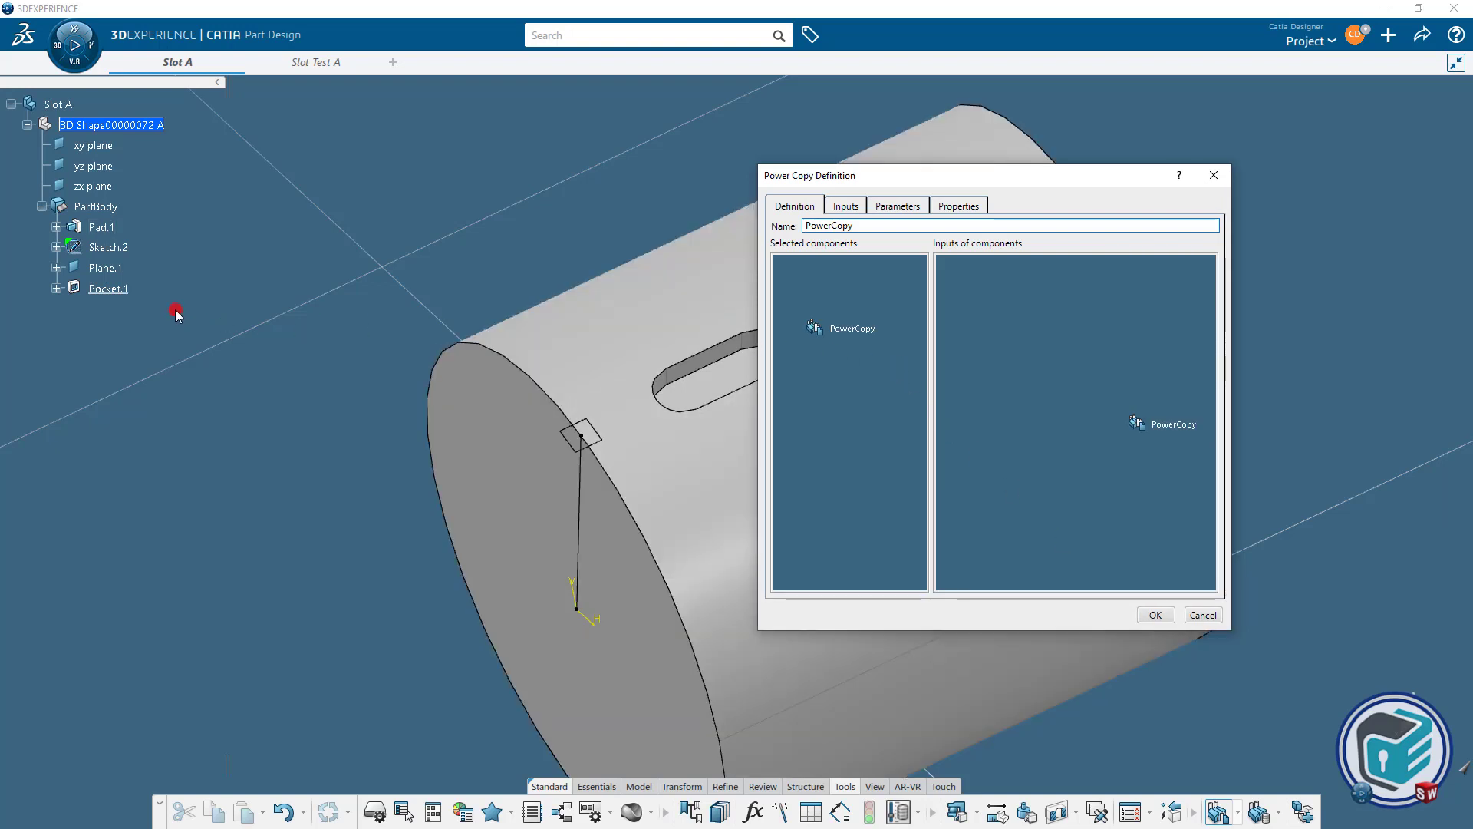
click(108, 289)
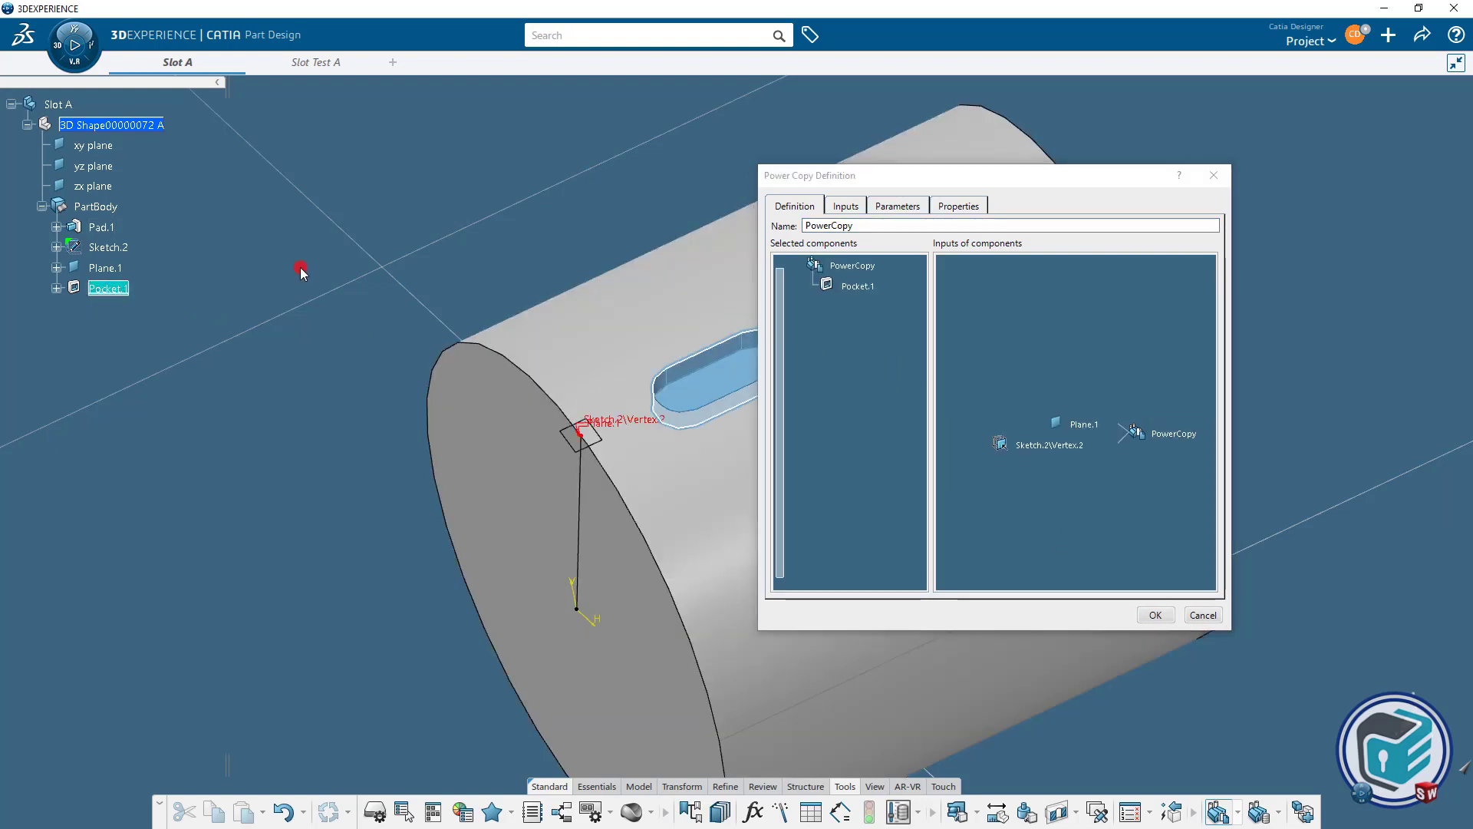
click(859, 307)
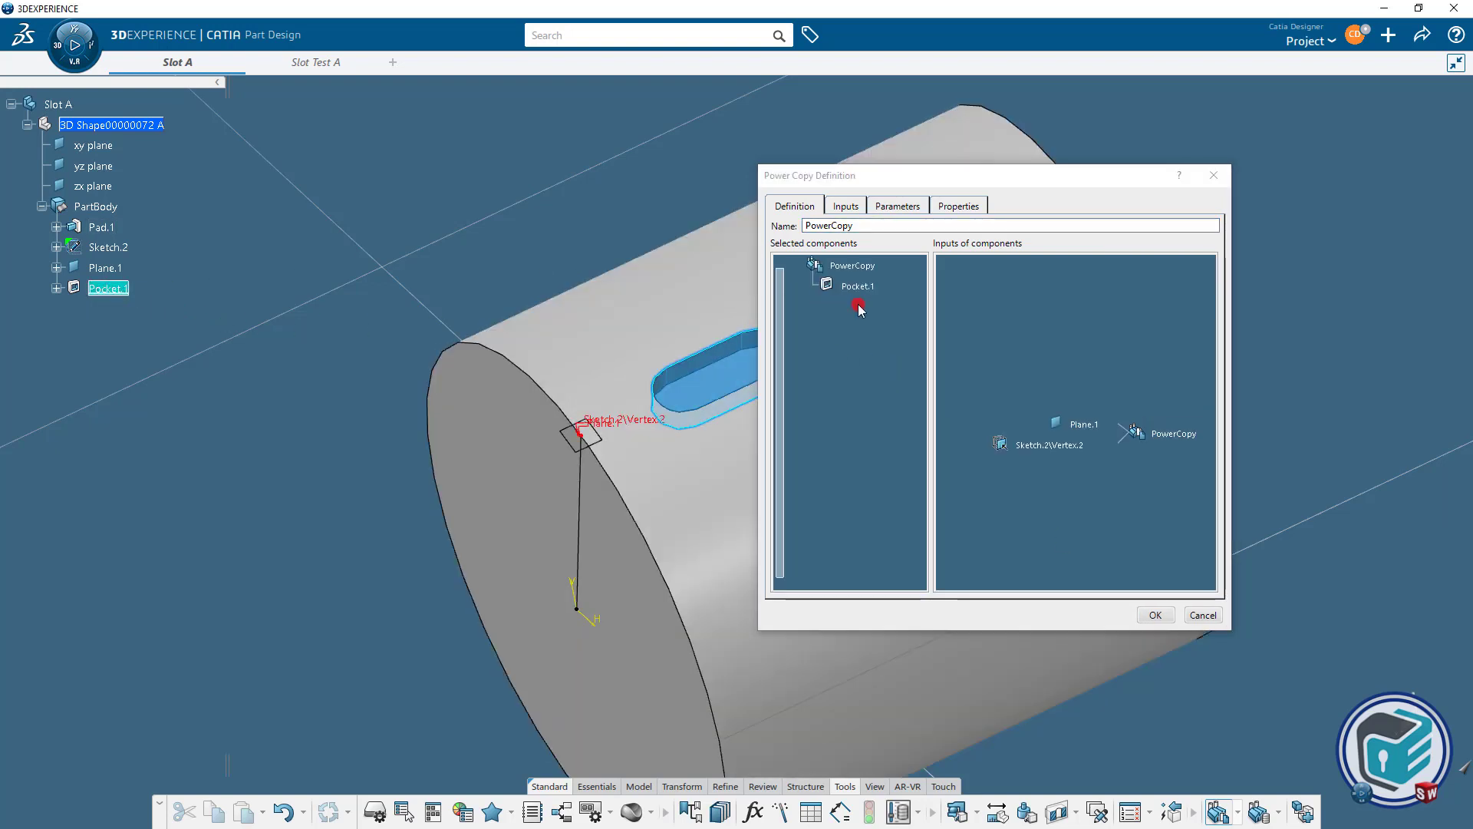
click(1082, 424)
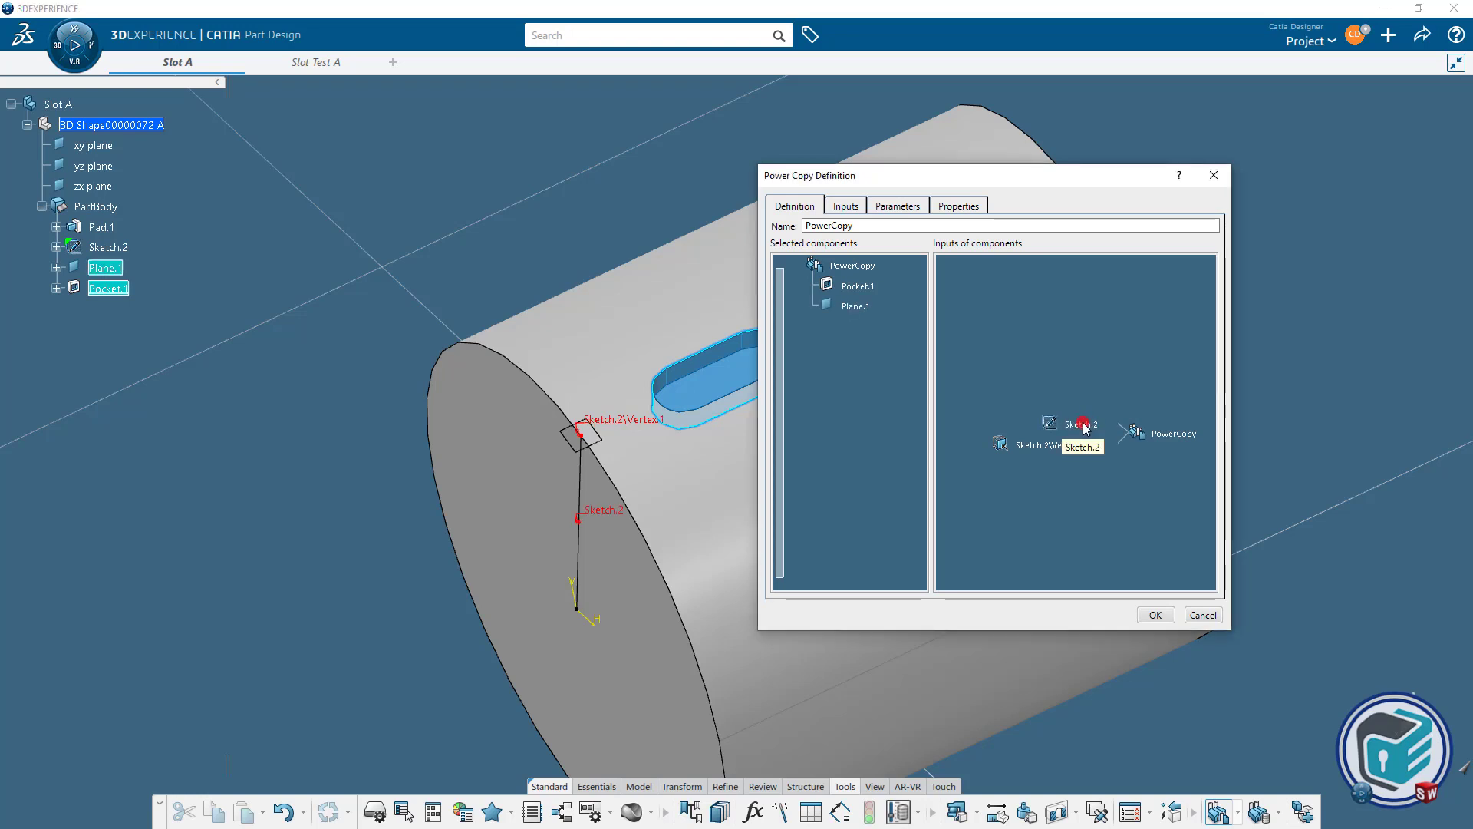
click(1082, 425)
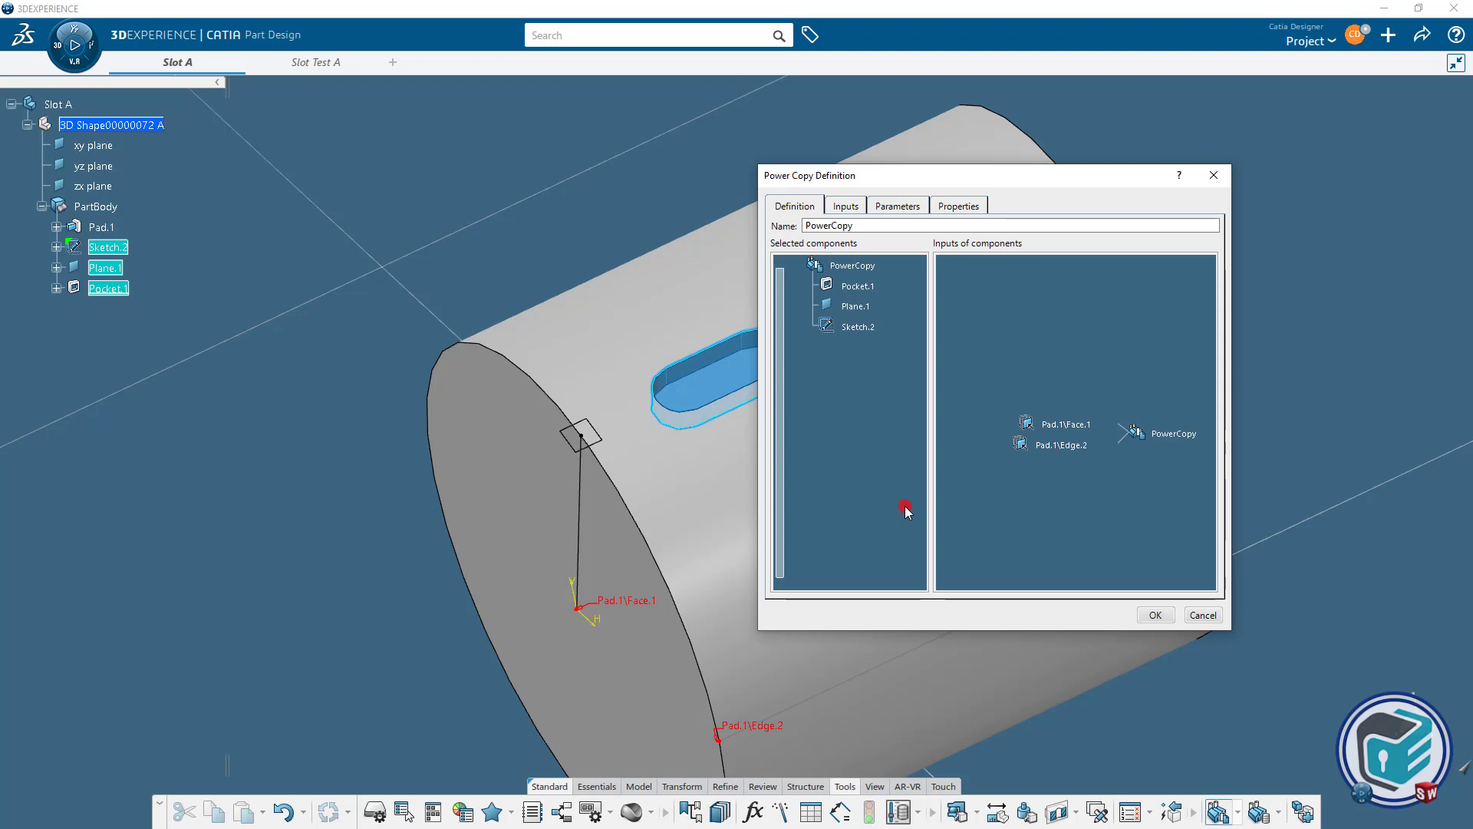
middle_drag(685, 552, 613, 464)
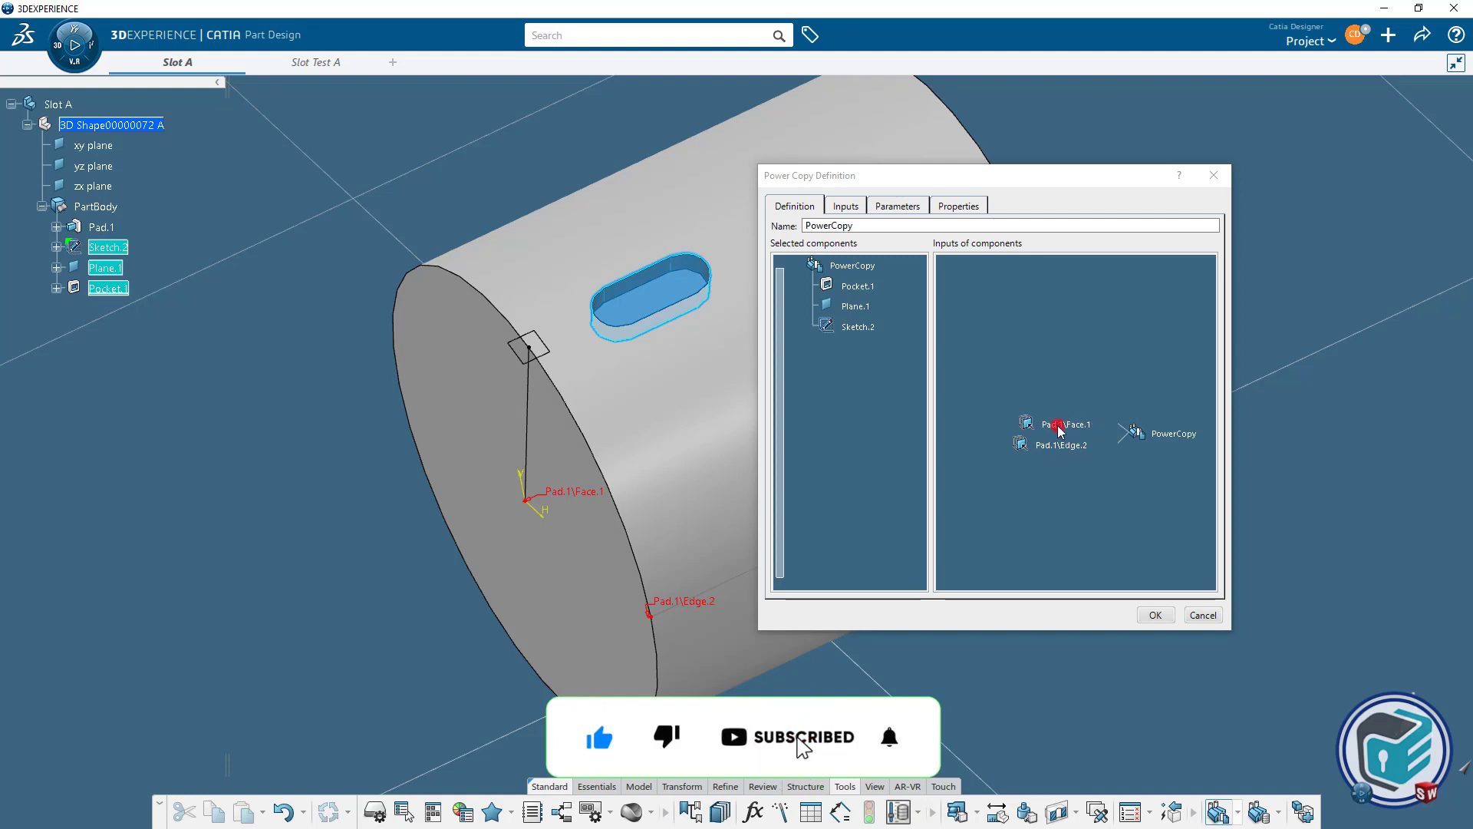
Name the power copy Slot_PowerCopy.
double_click(871, 224)
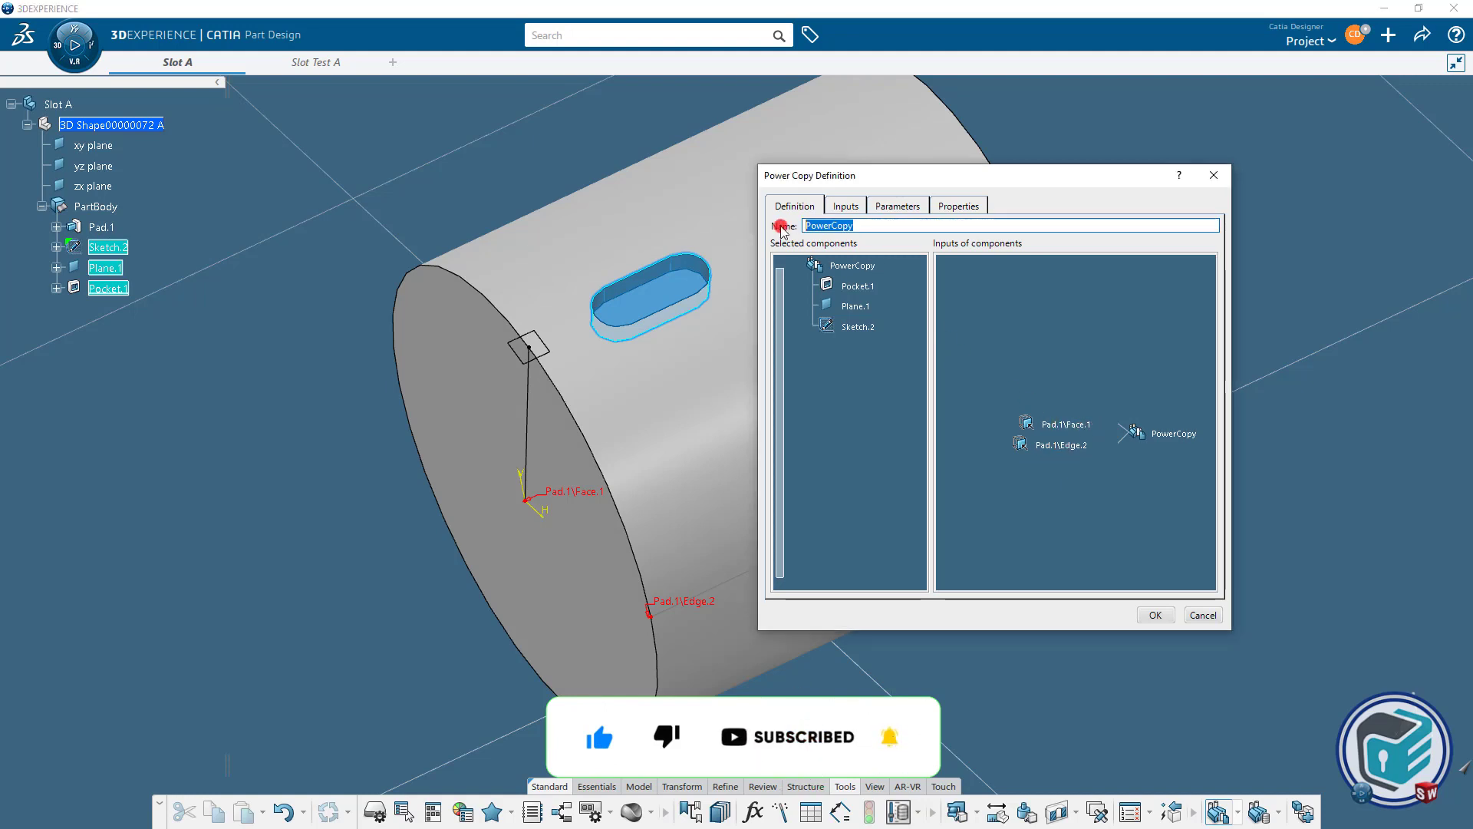
text(Slot)
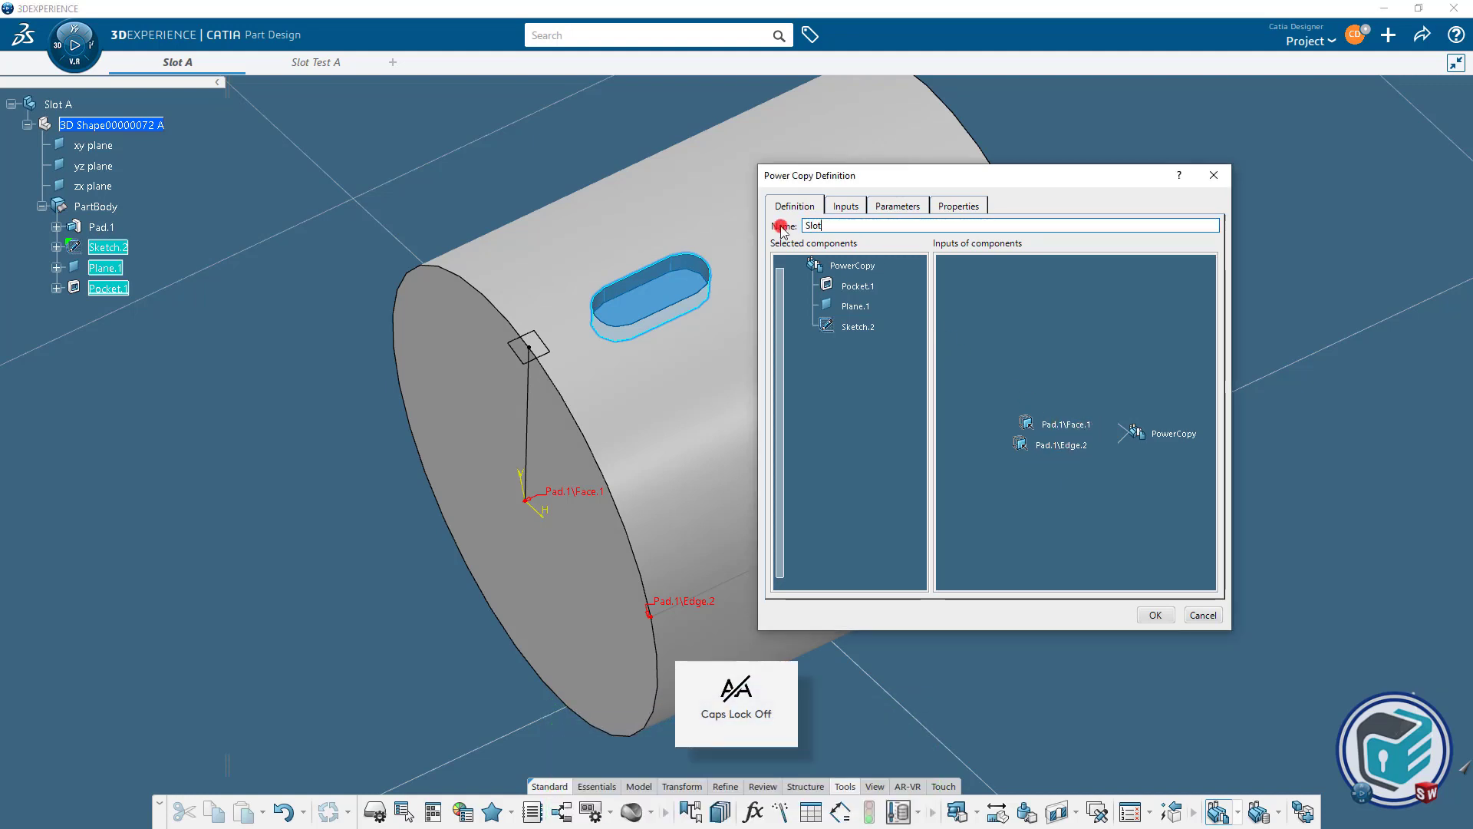
text(_Power)
key(Caps_Lock)
text(Copy)
Publish the Sketch.2 angle parameter of the power copy under the name A1.
click(848, 206)
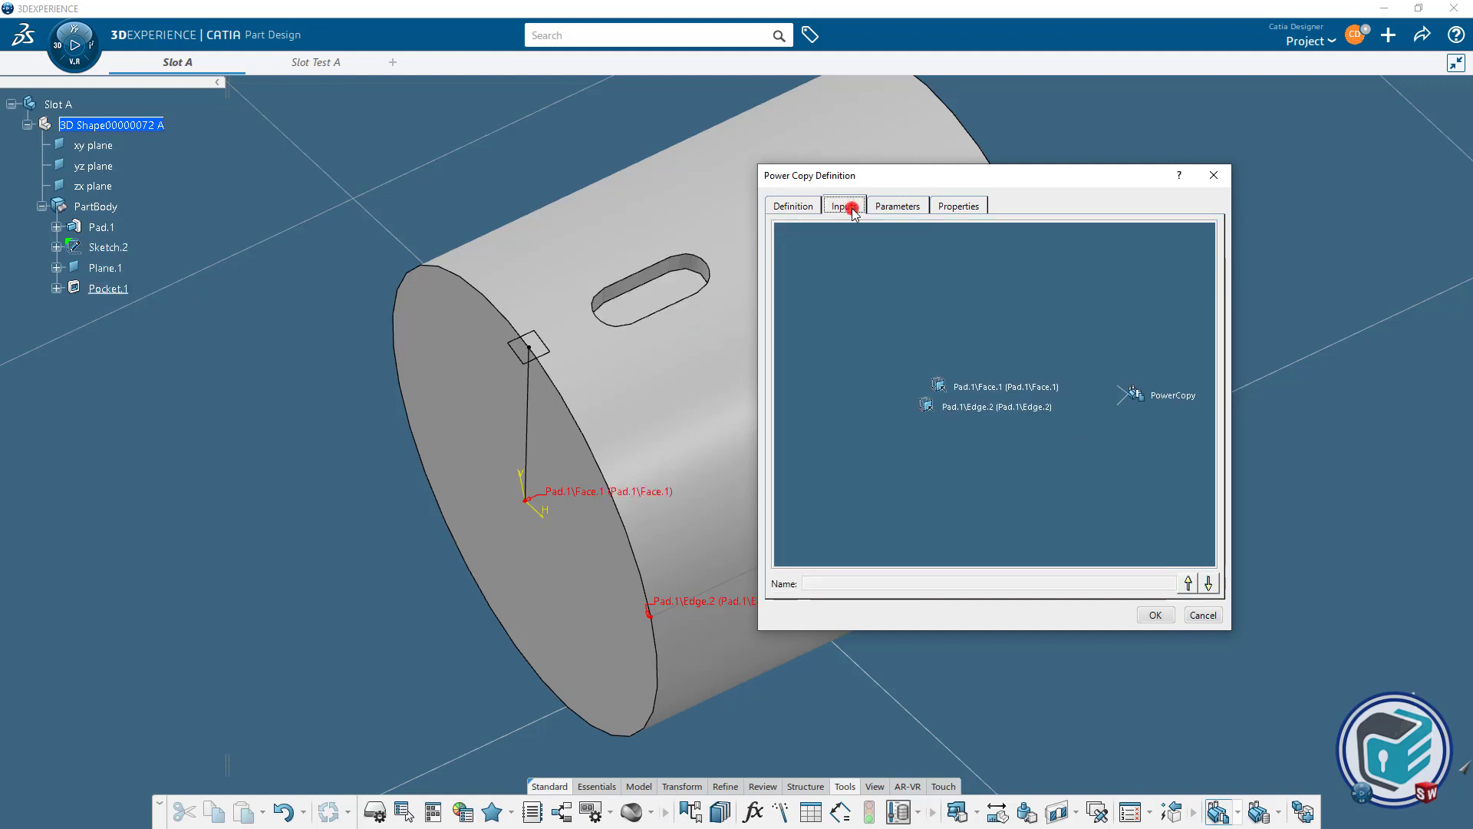
click(896, 209)
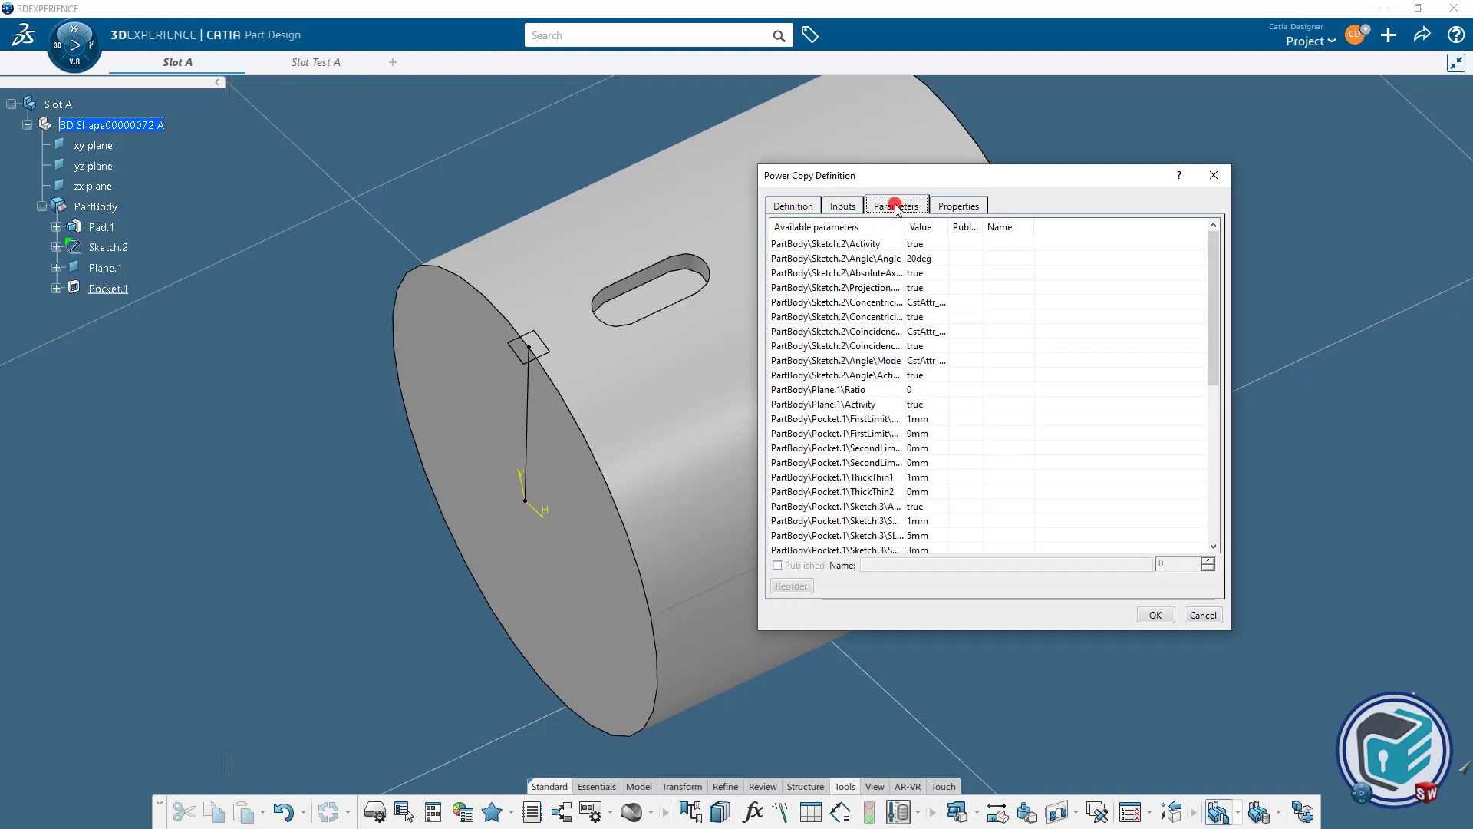
drag(906, 227, 1046, 228)
click(905, 258)
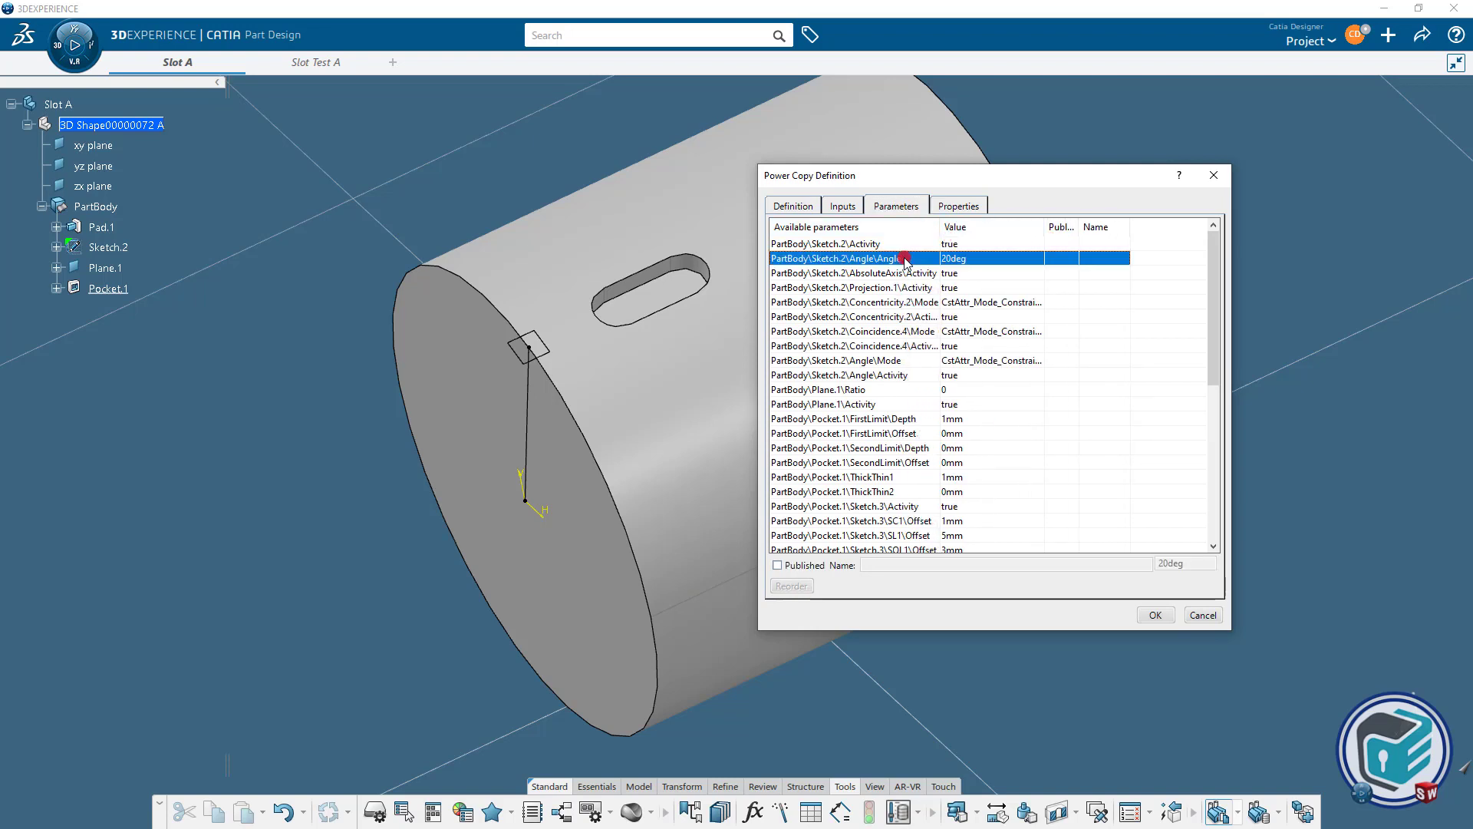
click(791, 565)
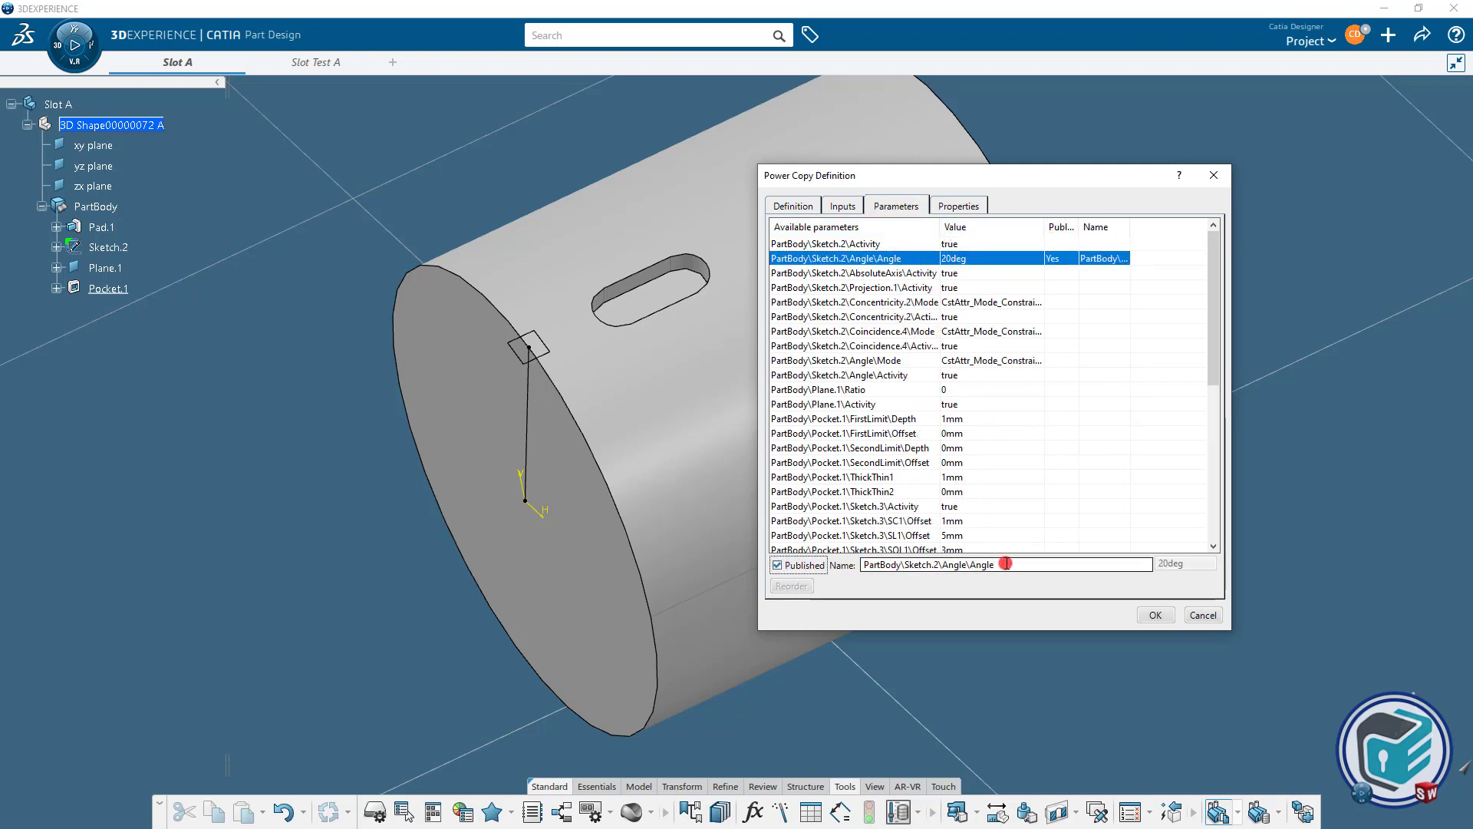
drag(1008, 565, 833, 568)
key(Caps_Lock)
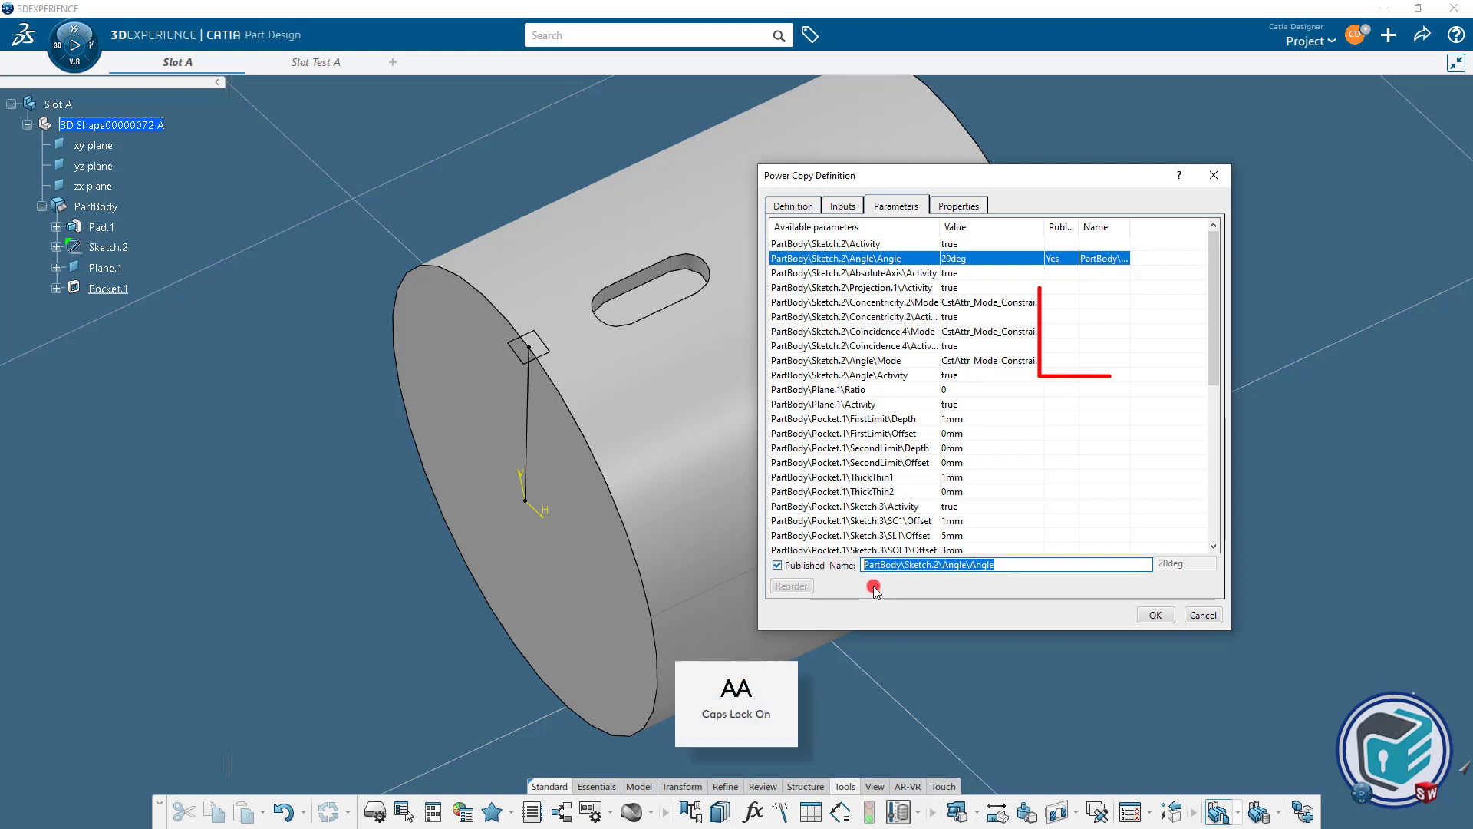
text(A1)
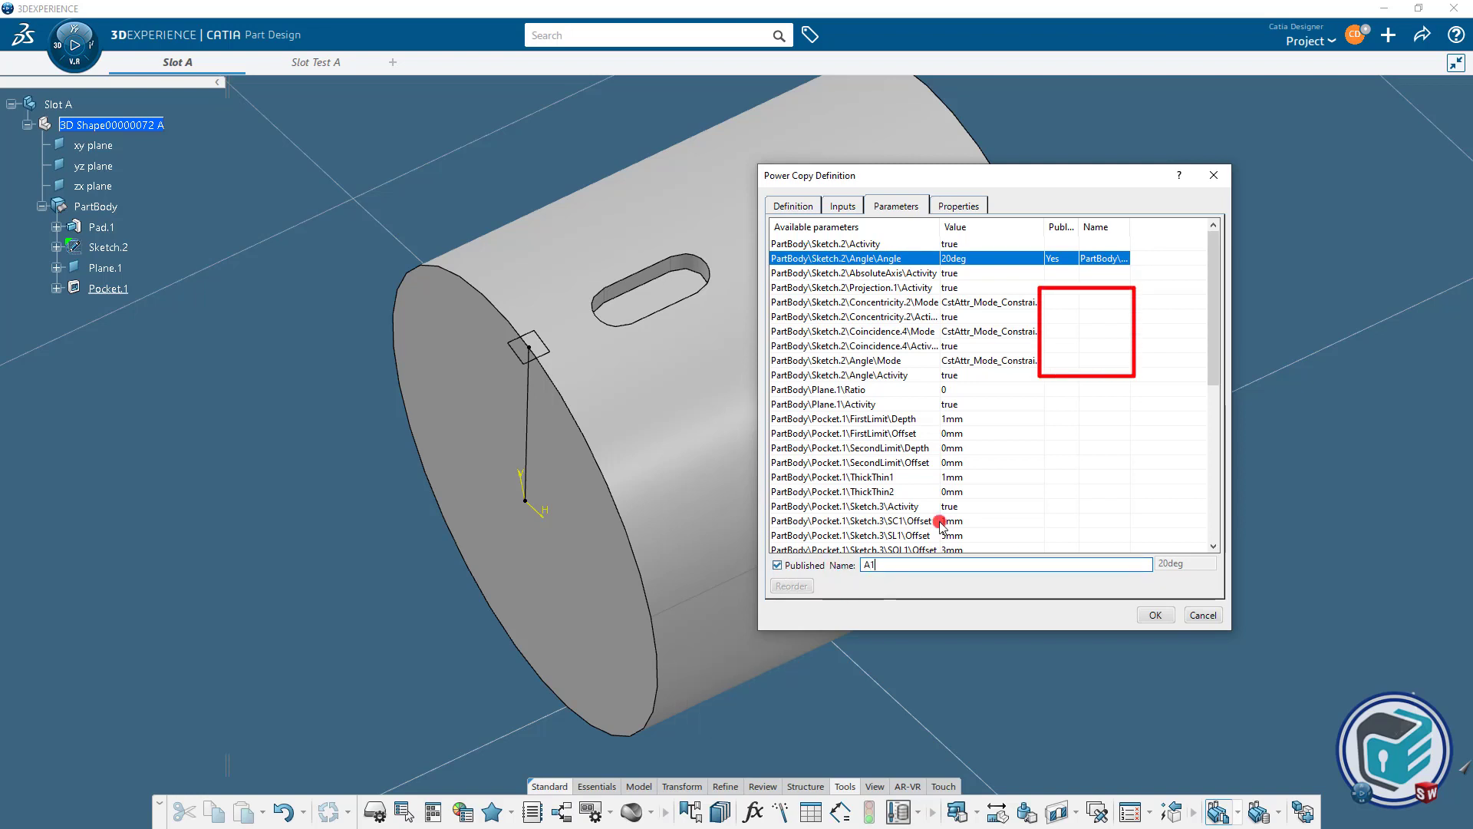
click(970, 422)
Publish the slot's half-width parameter, the SC1 offset of Sketch.3, under the name SC1.
scroll(990, 441, down, 5)
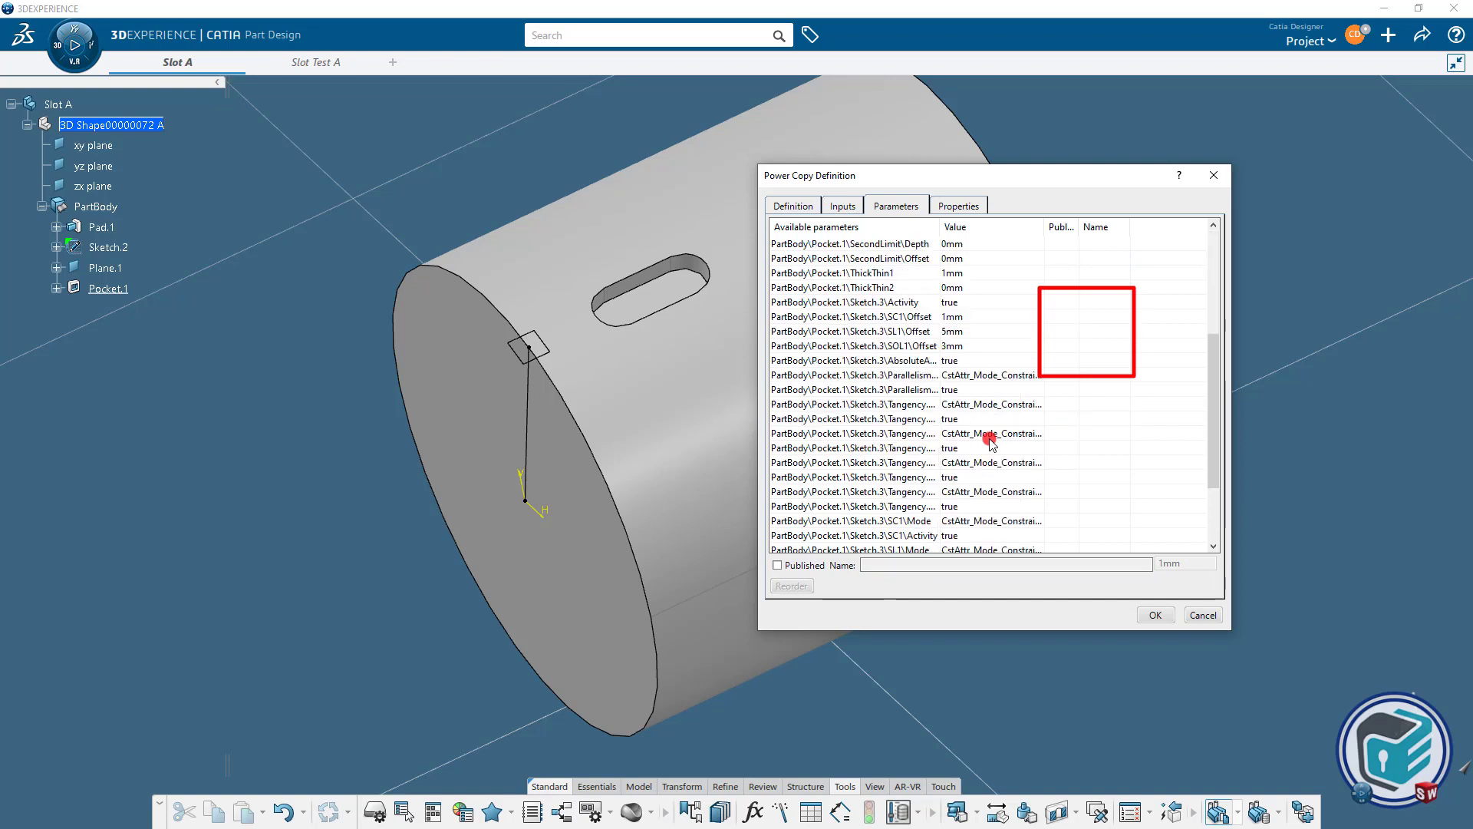
click(968, 317)
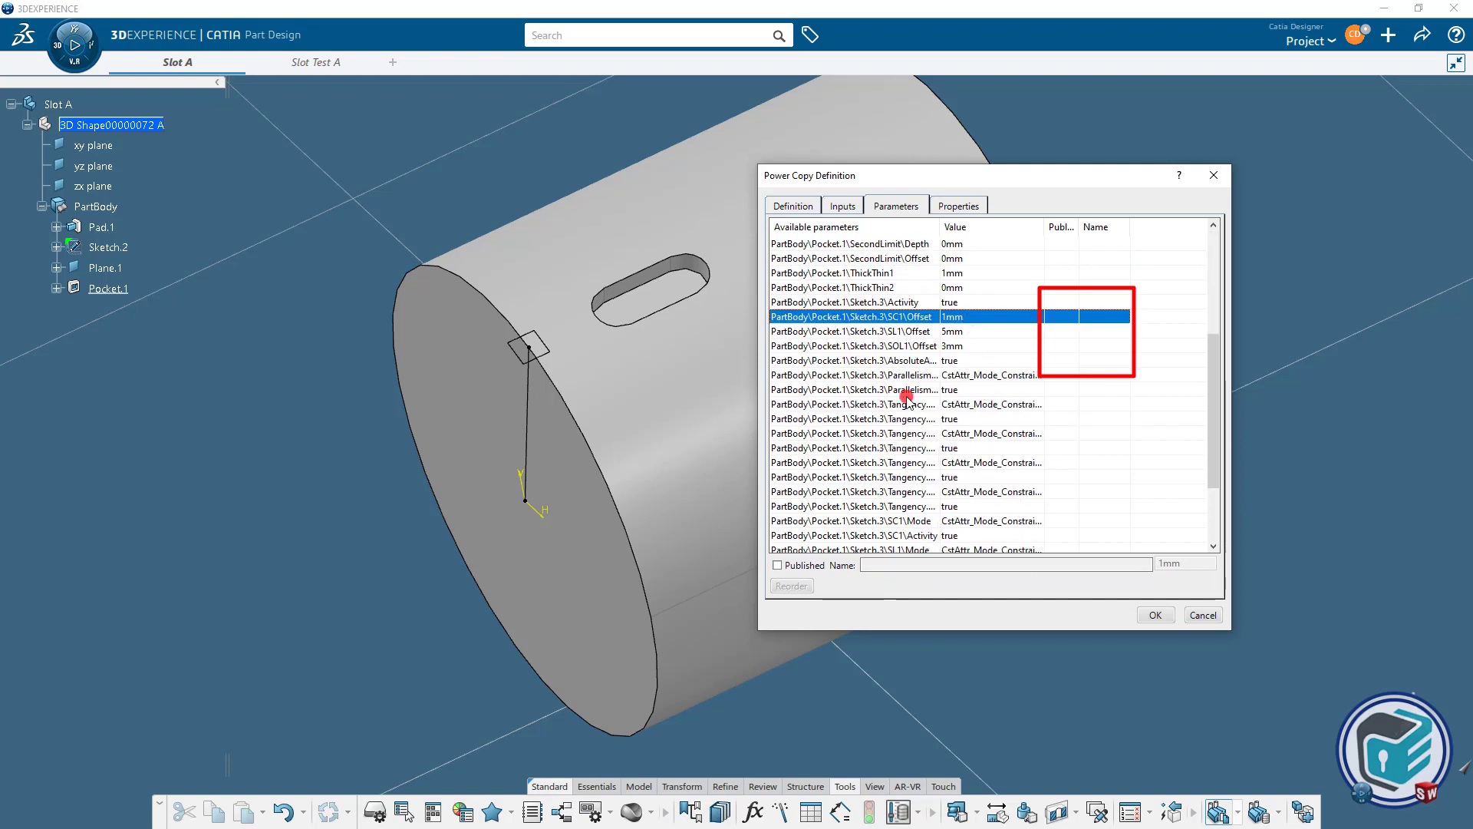
click(777, 565)
click(973, 565)
drag(973, 564, 758, 564)
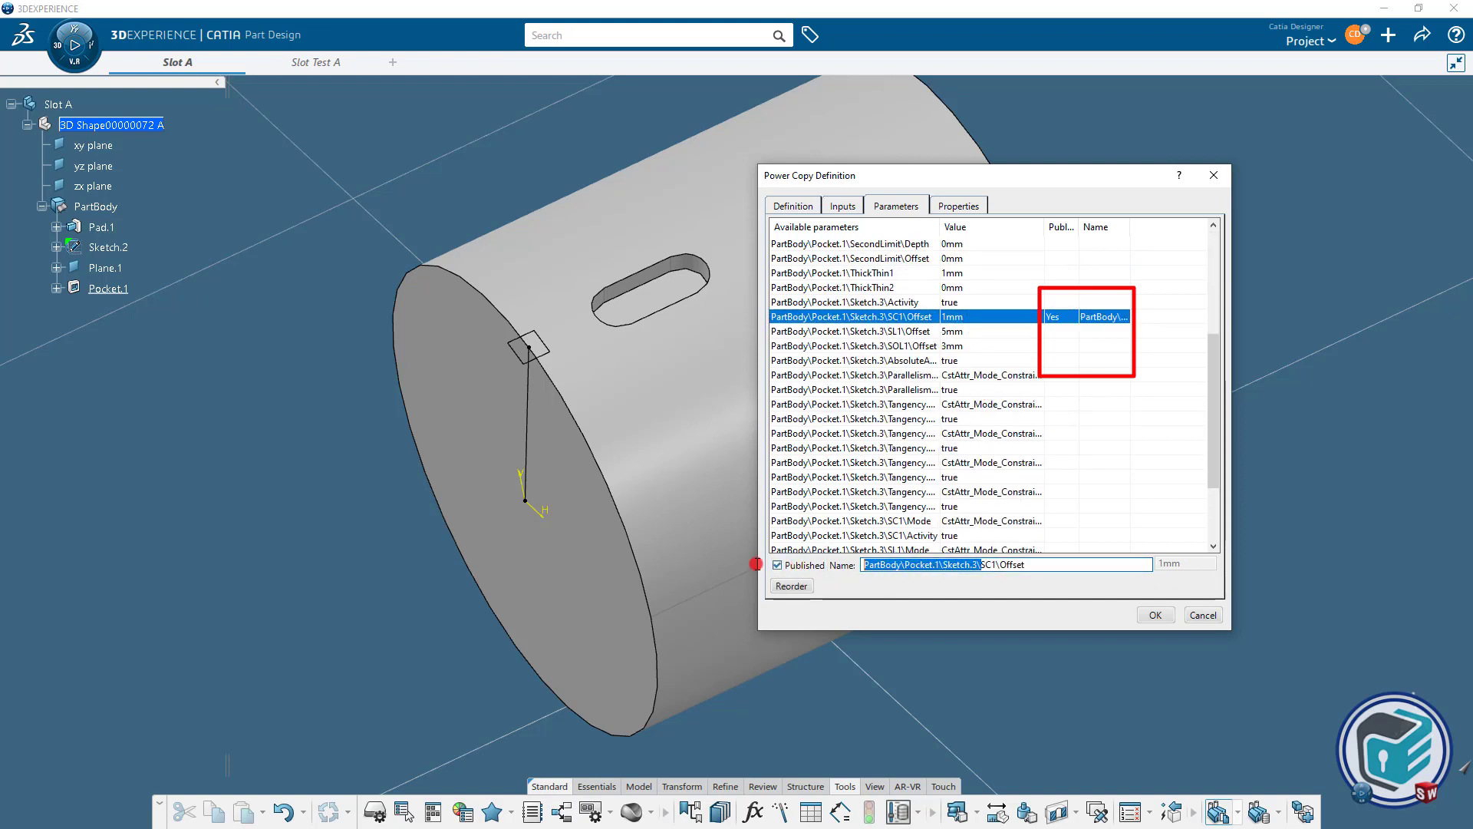
key(BackSpace)
drag(911, 565, 883, 564)
key(BackSpace)
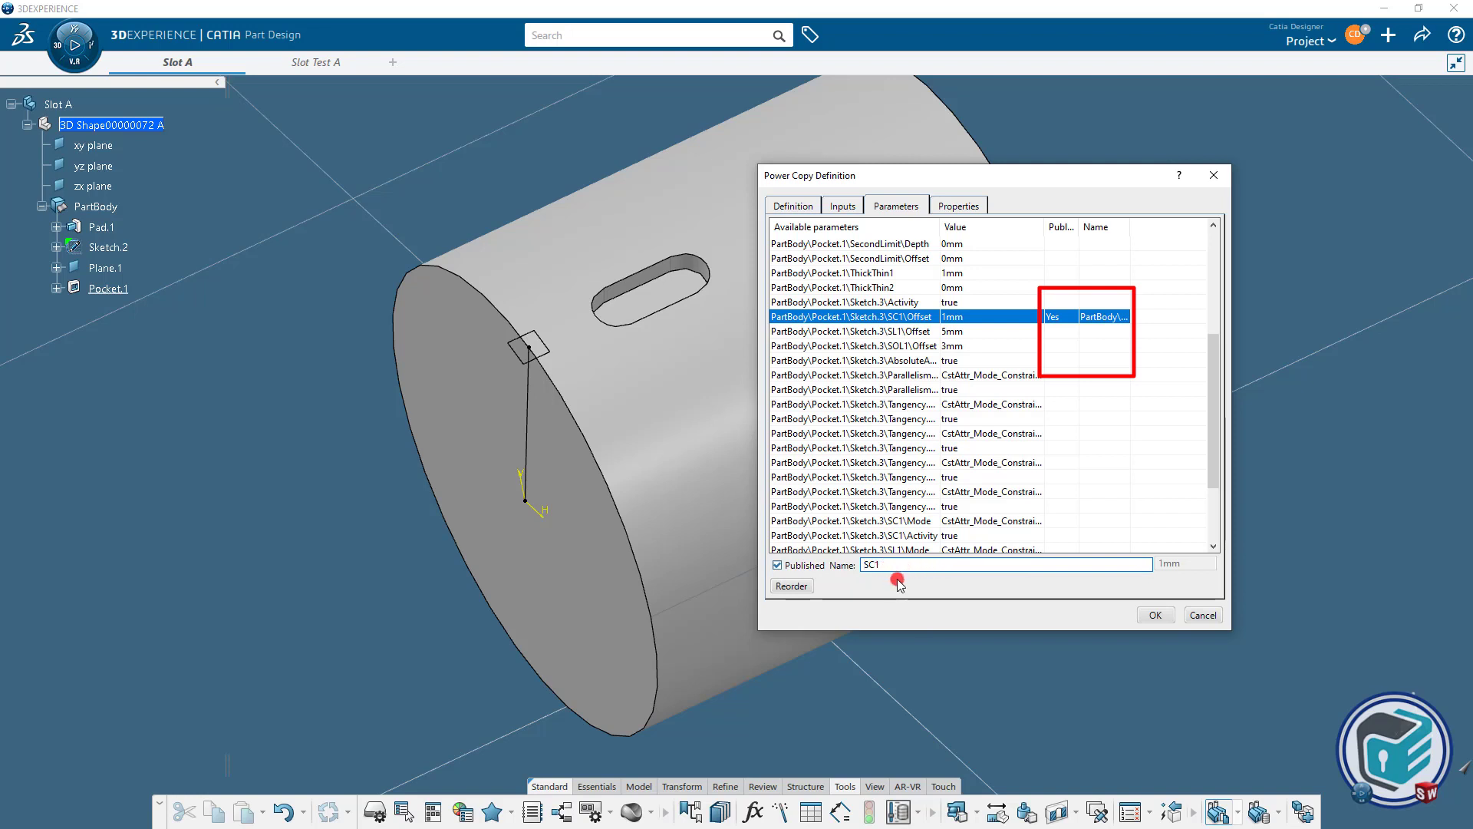
Publish the SL1 offset parameter of Sketch.3 in the power copy under the name SL1.
click(961, 332)
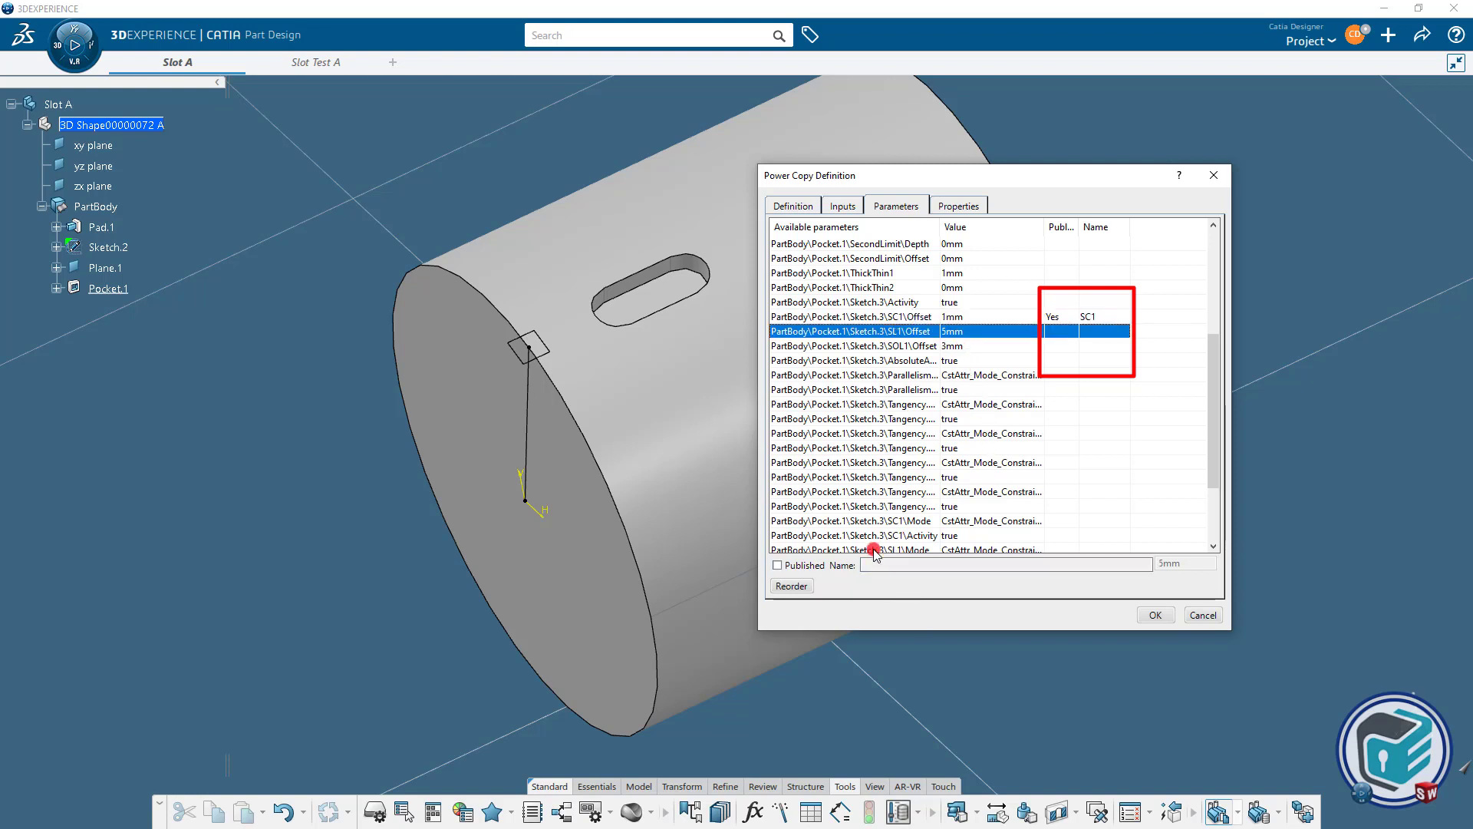
click(778, 565)
drag(982, 565, 810, 568)
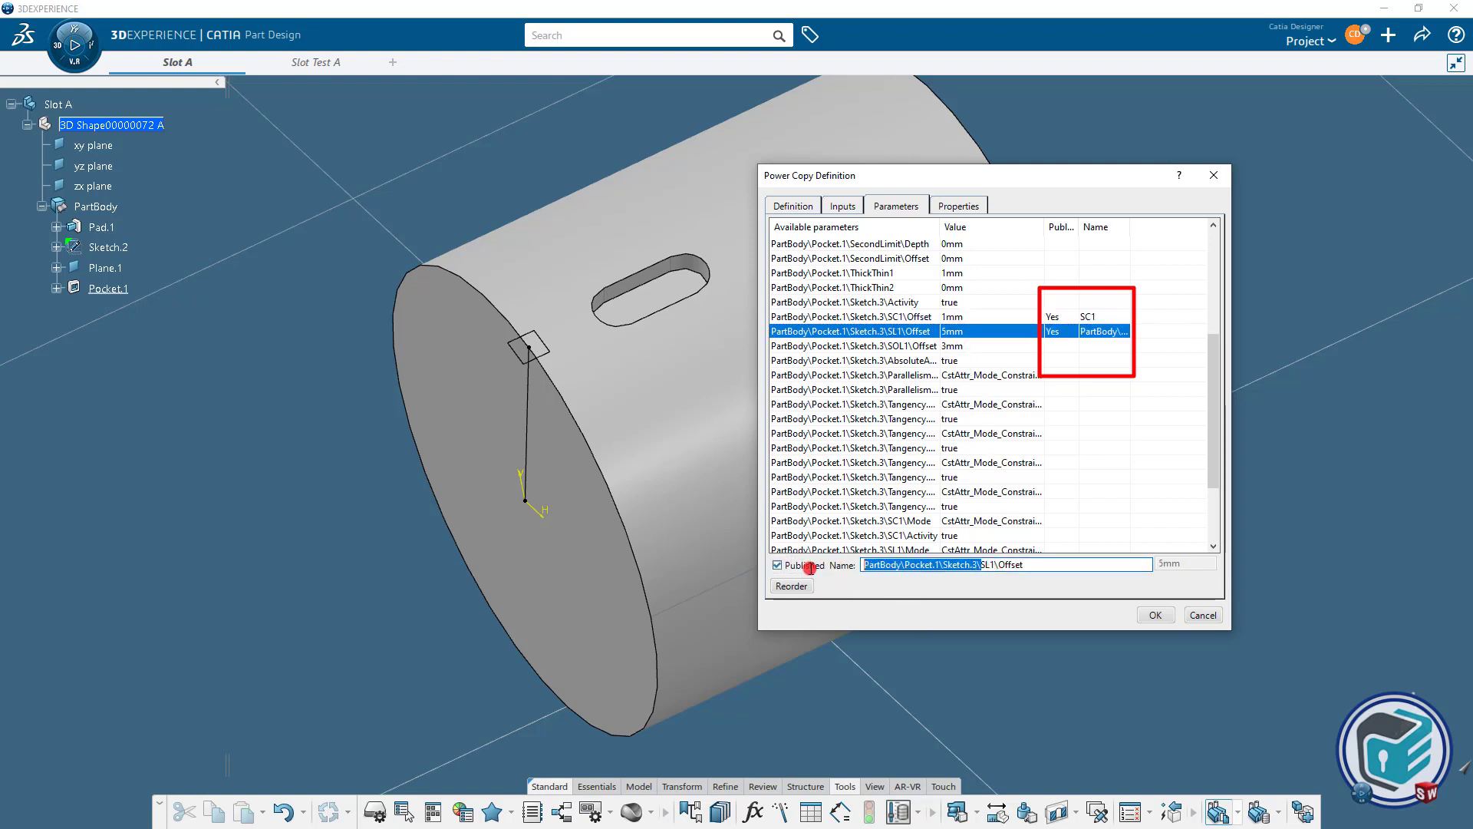
key(BackSpace)
drag(917, 565, 884, 565)
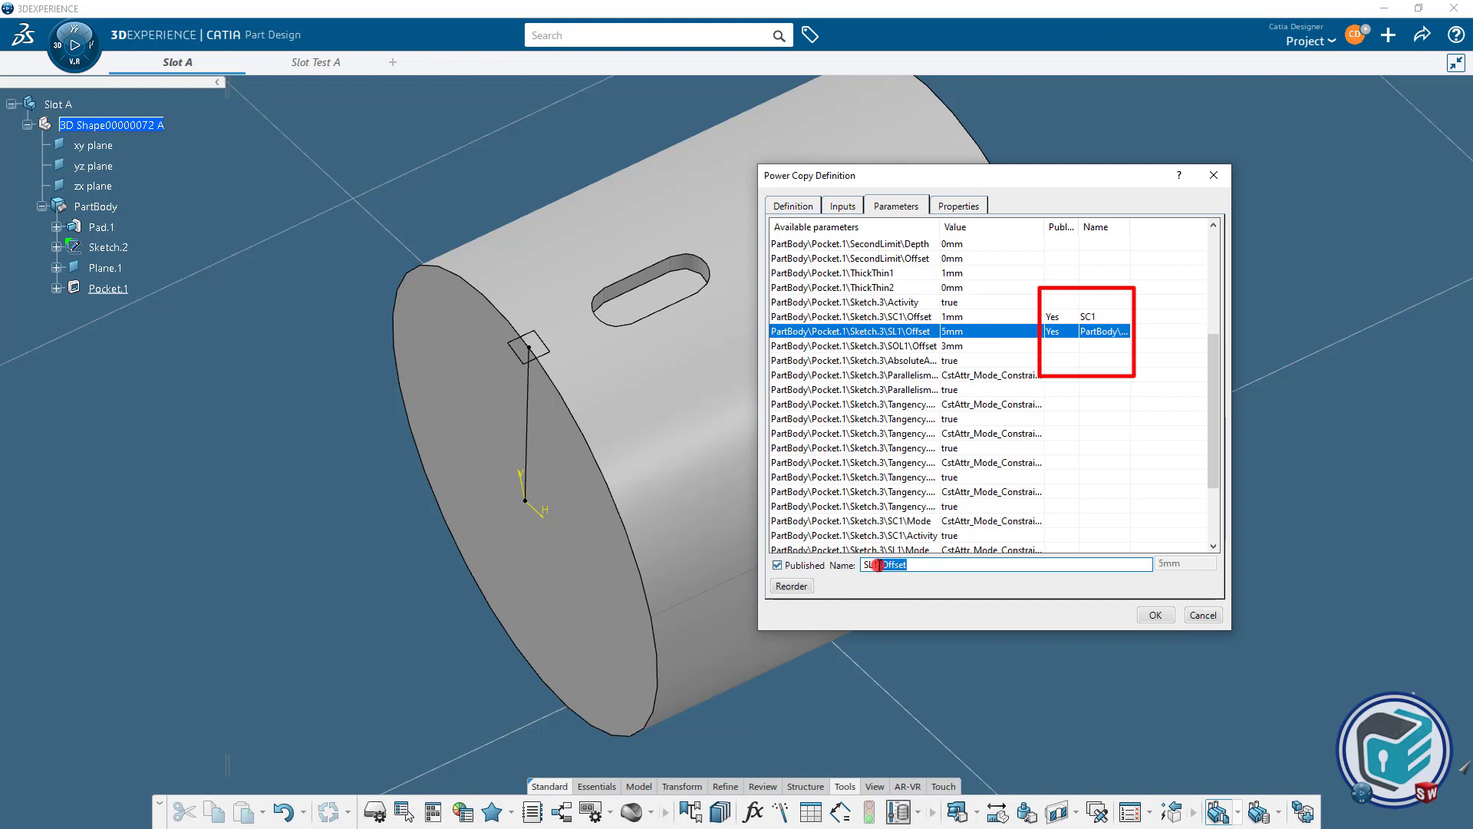
key(BackSpace)
Publish the SOL1 offset parameter of Sketch.3 in the power copy under the name SOL1.
click(935, 346)
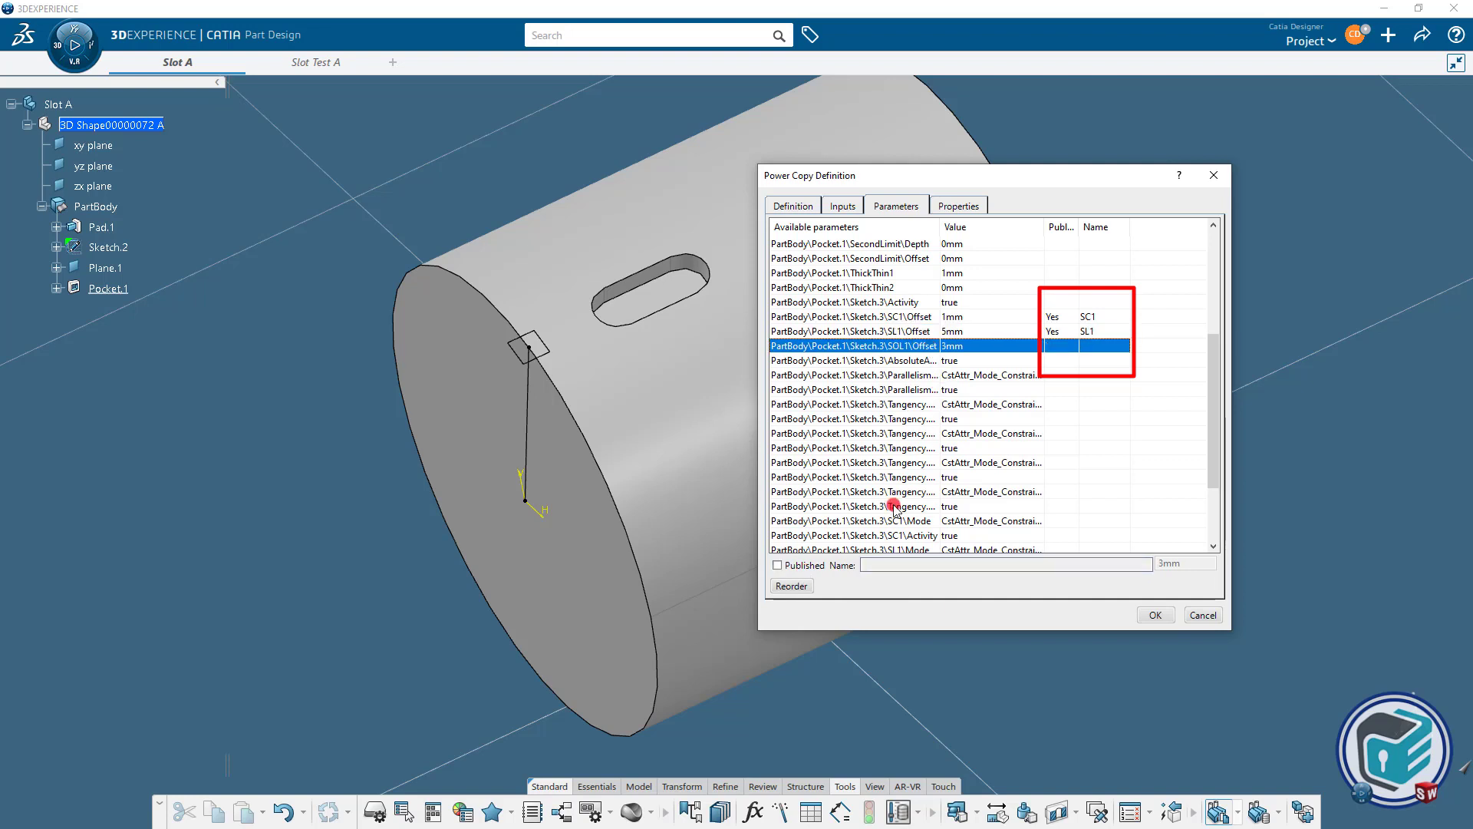
click(809, 566)
drag(980, 565, 799, 565)
key(BackSpace)
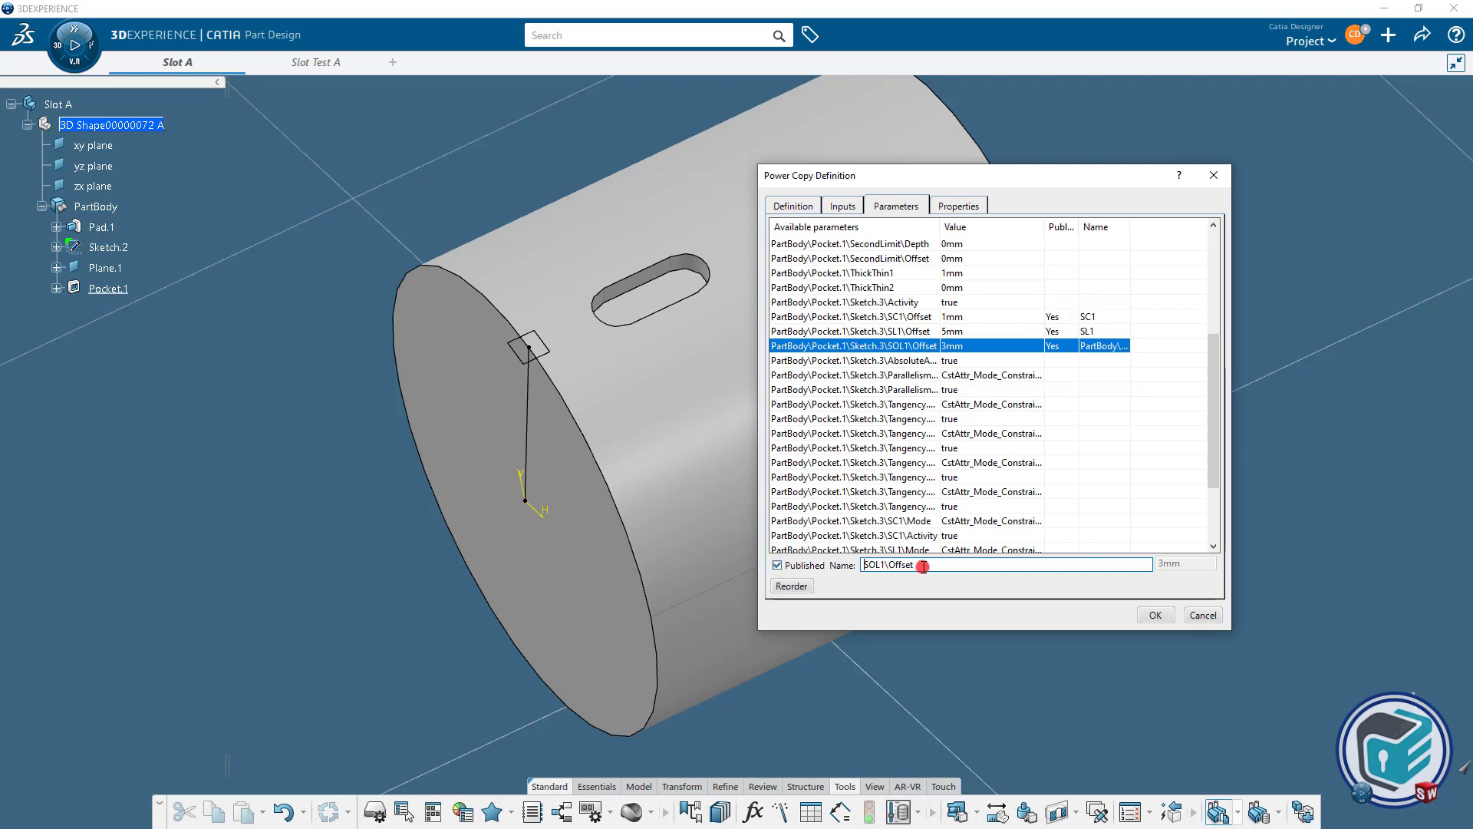
key(BackSpace)
click(909, 406)
Review the remaining parameters and properties, accept the power copy definition and expand the PowerCopy node in the tree.
scroll(1062, 476, down, 3)
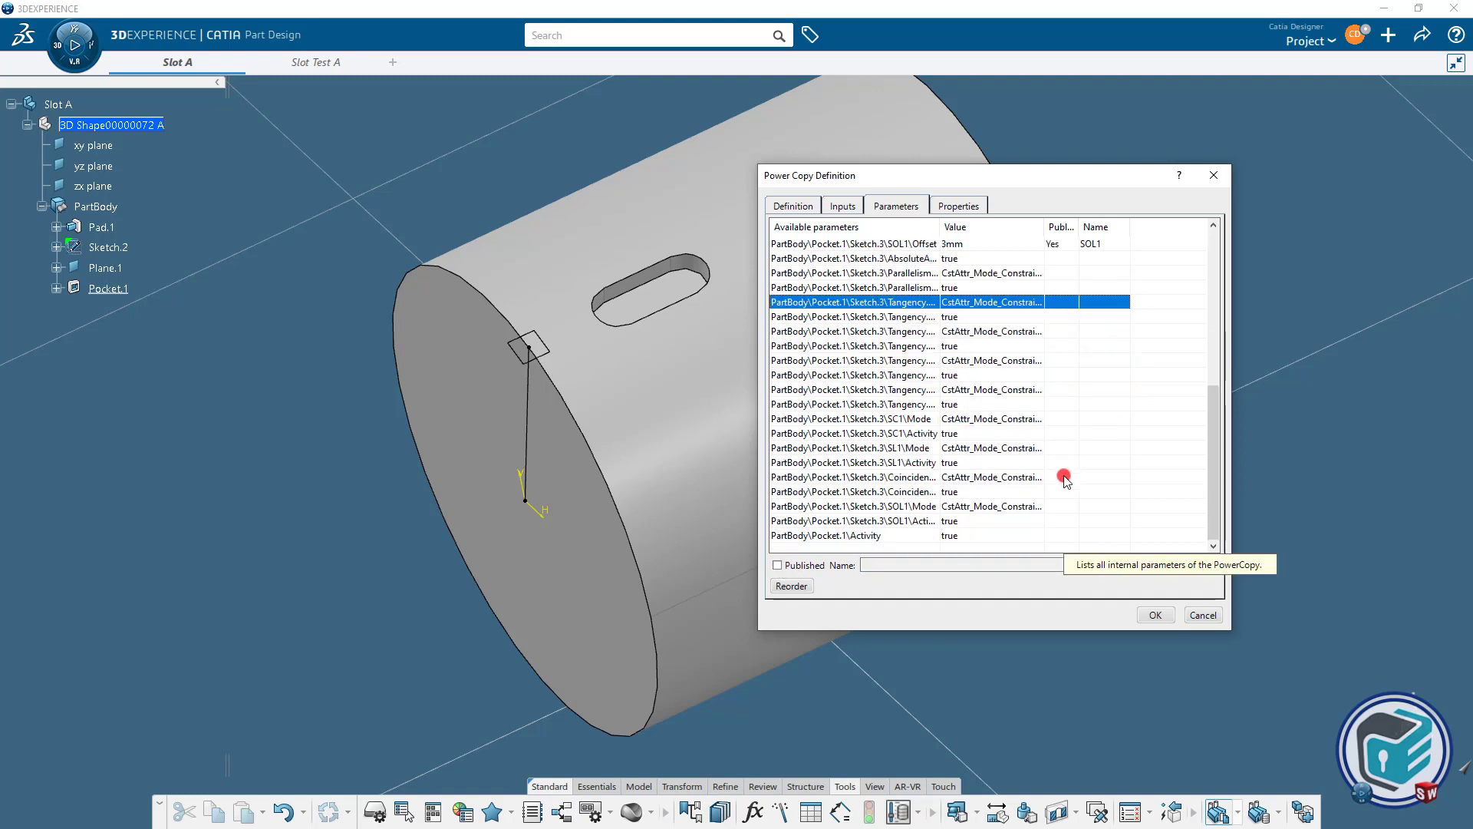
scroll(1065, 479, up, 5)
click(965, 206)
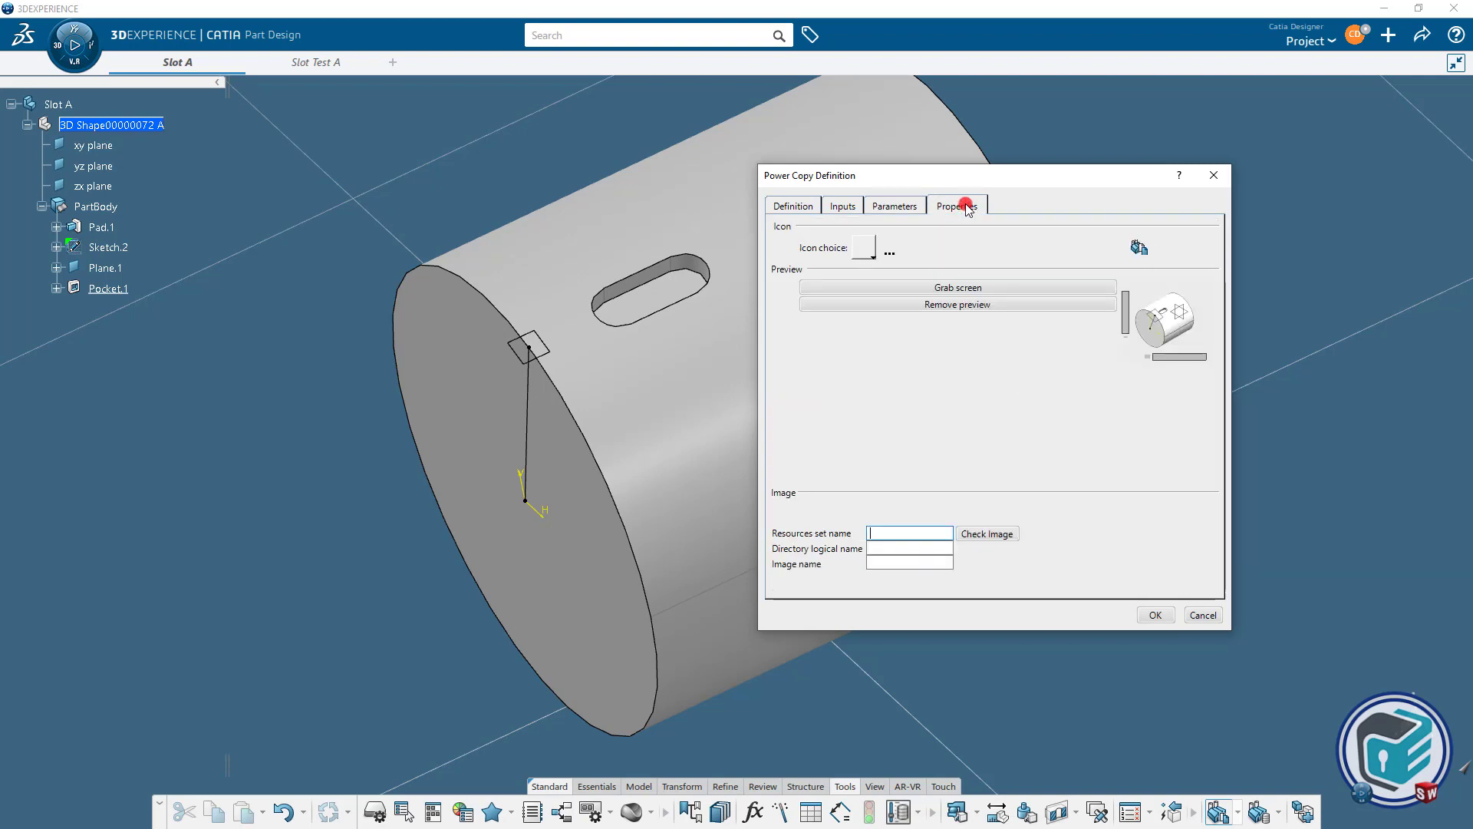
click(1157, 615)
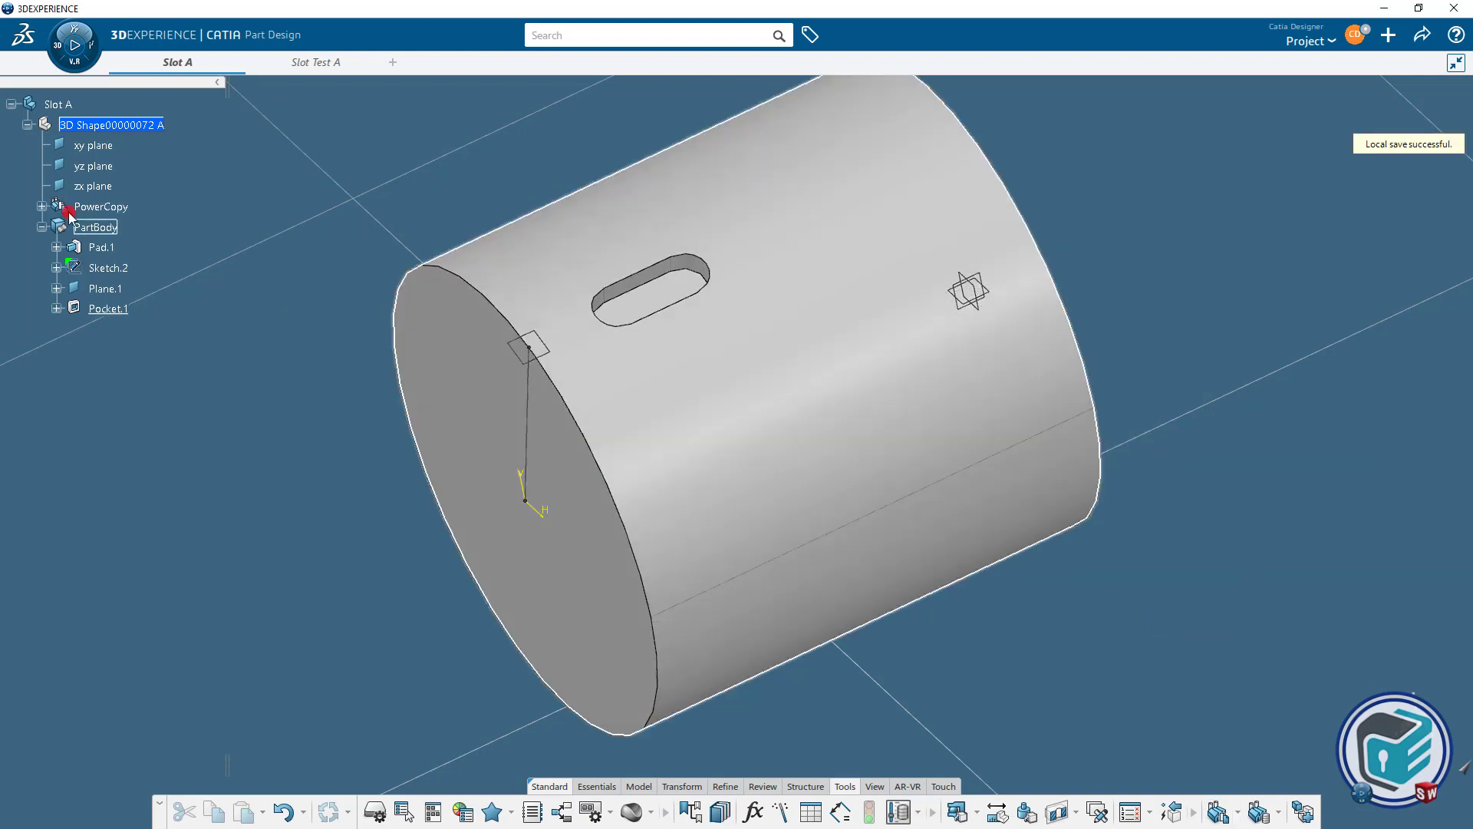
click(42, 206)
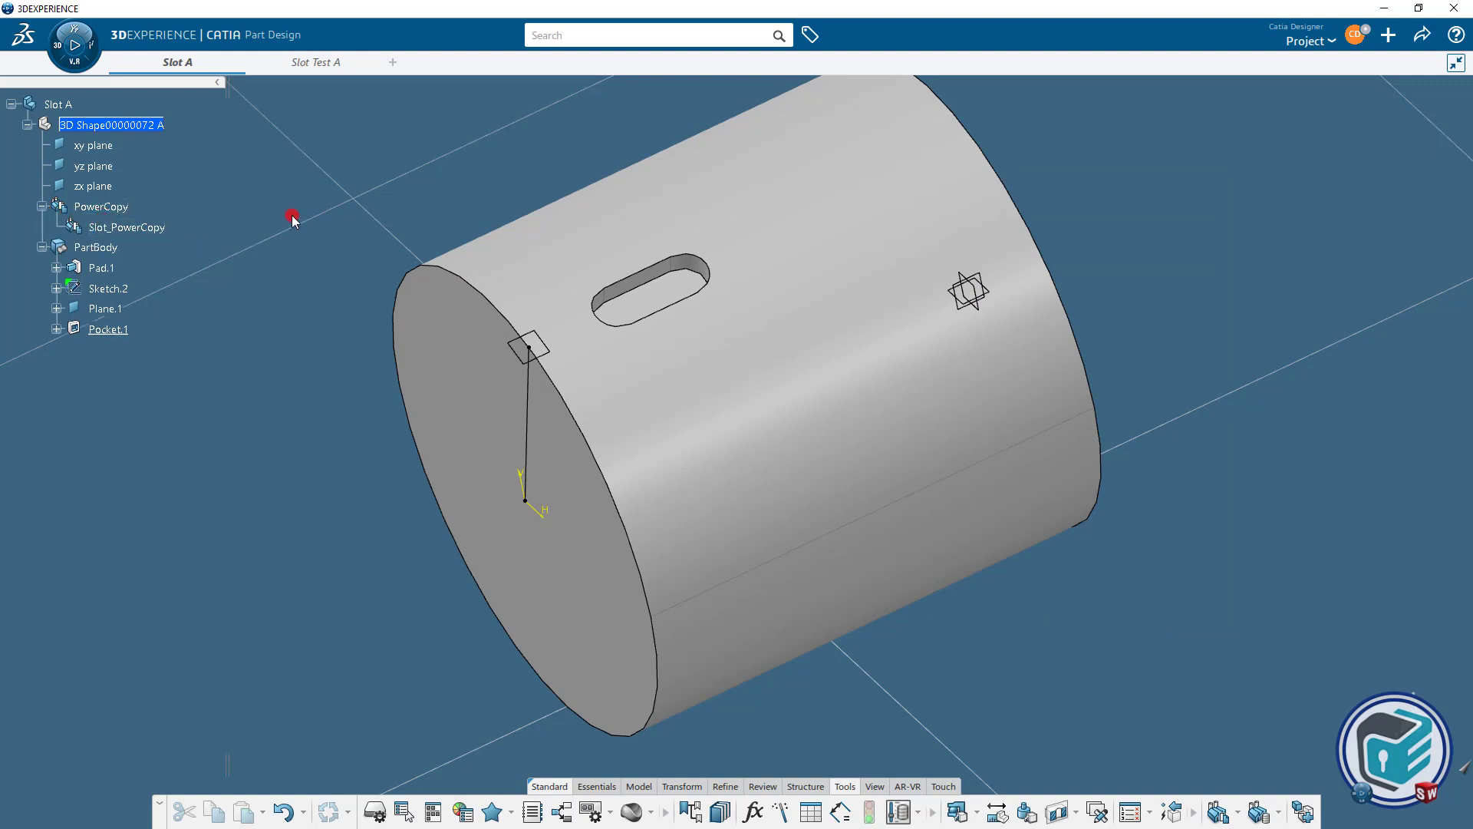
In the Slot Test part, start a sketch on the zx plane and draw a circle centred on the origin.
click(320, 64)
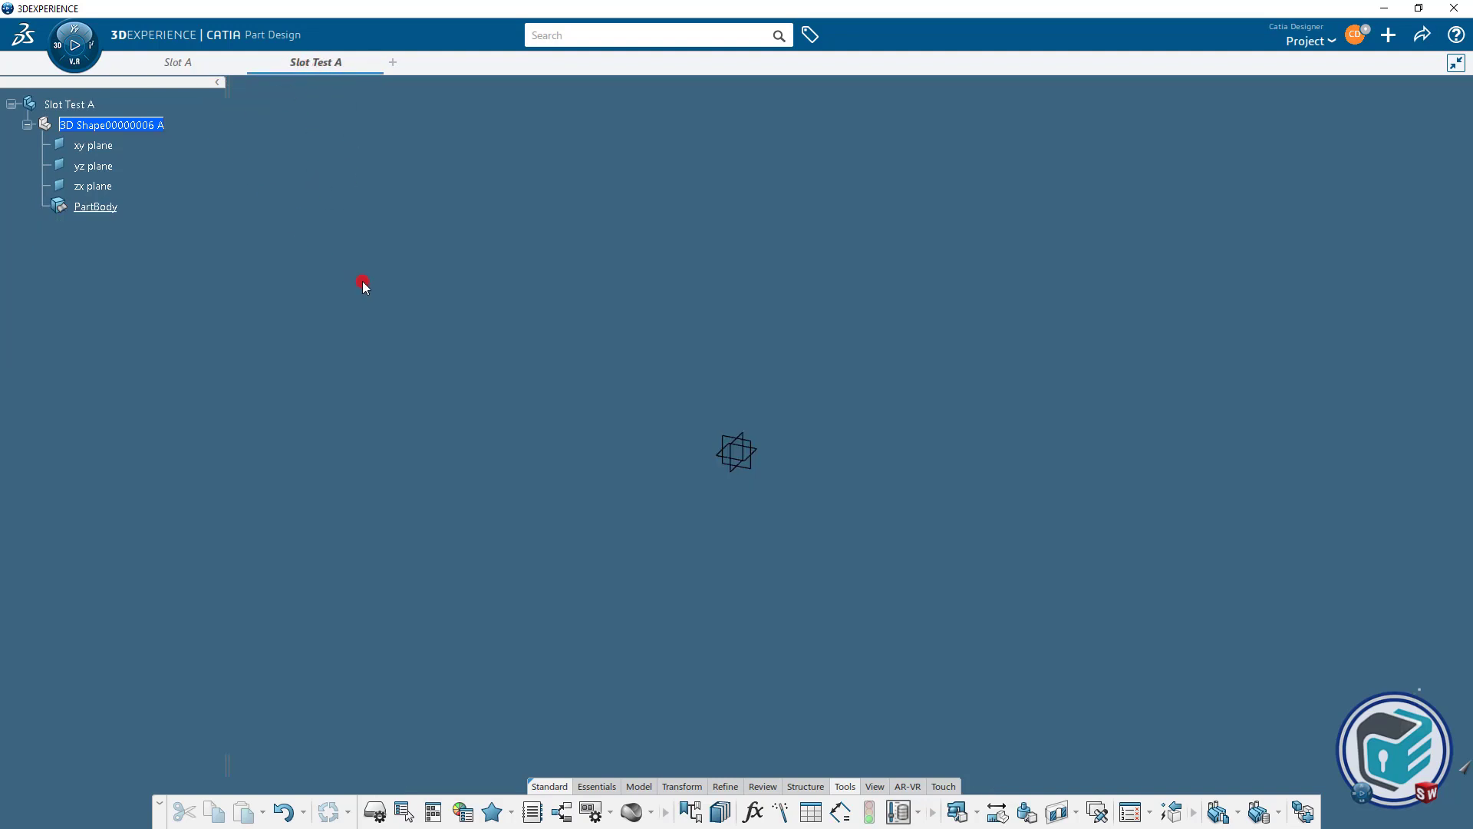
click(735, 451)
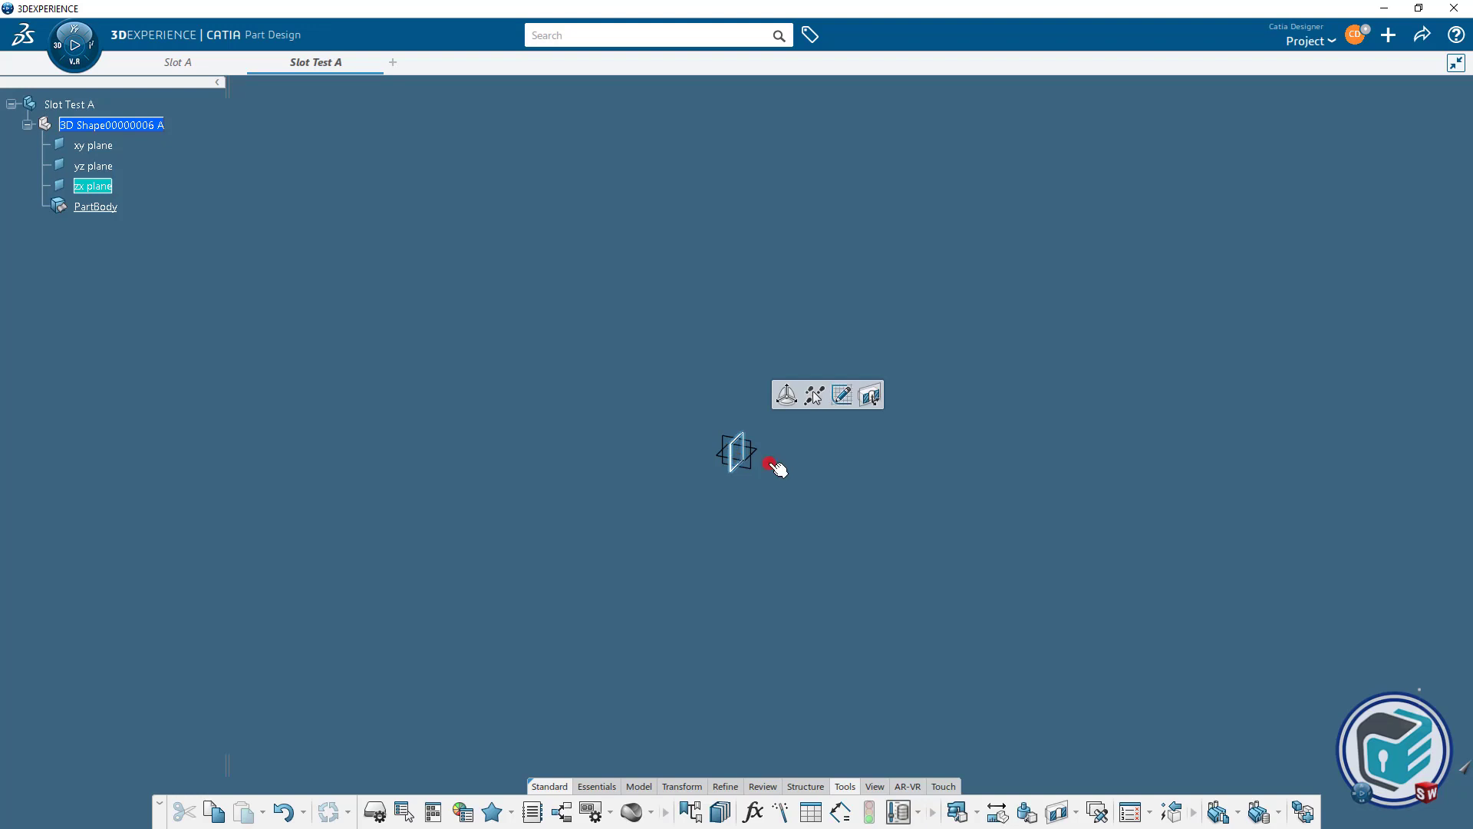
click(854, 405)
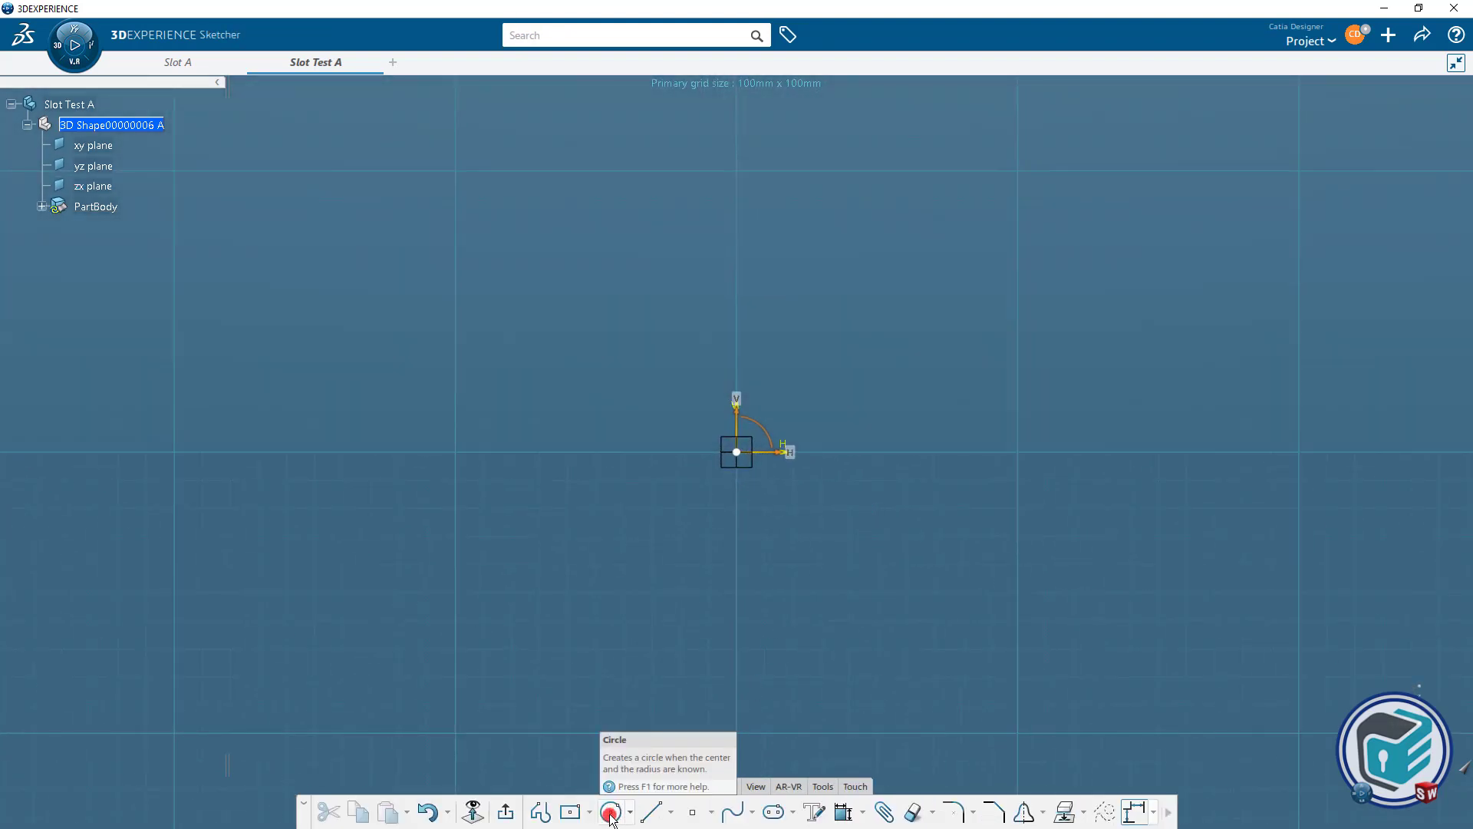
click(612, 814)
click(737, 451)
click(811, 556)
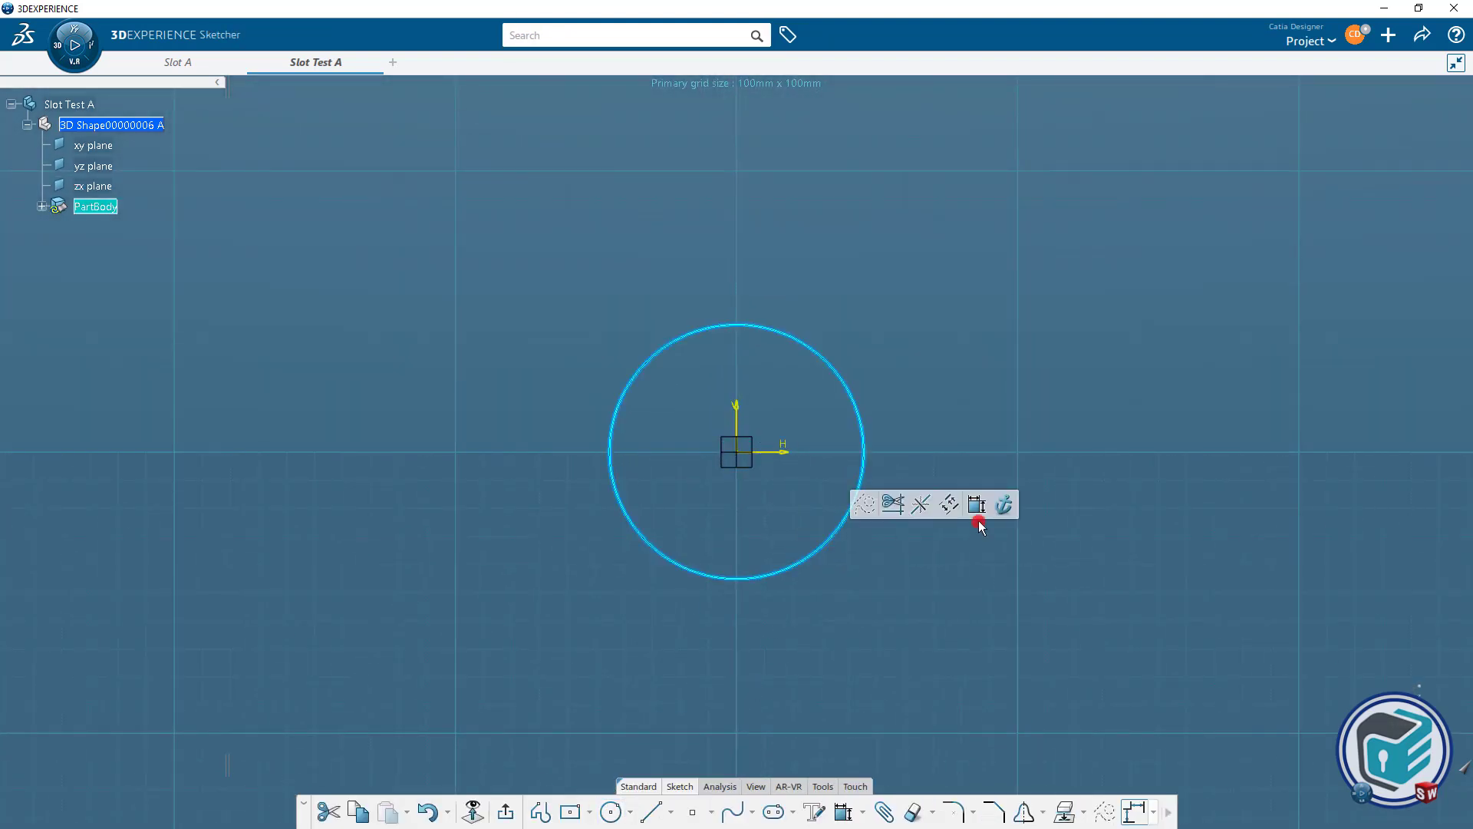
Constrain the circle's radius to 40 mm and exit the sketch.
click(977, 507)
click(942, 338)
text(40)
key(Return)
click(821, 573)
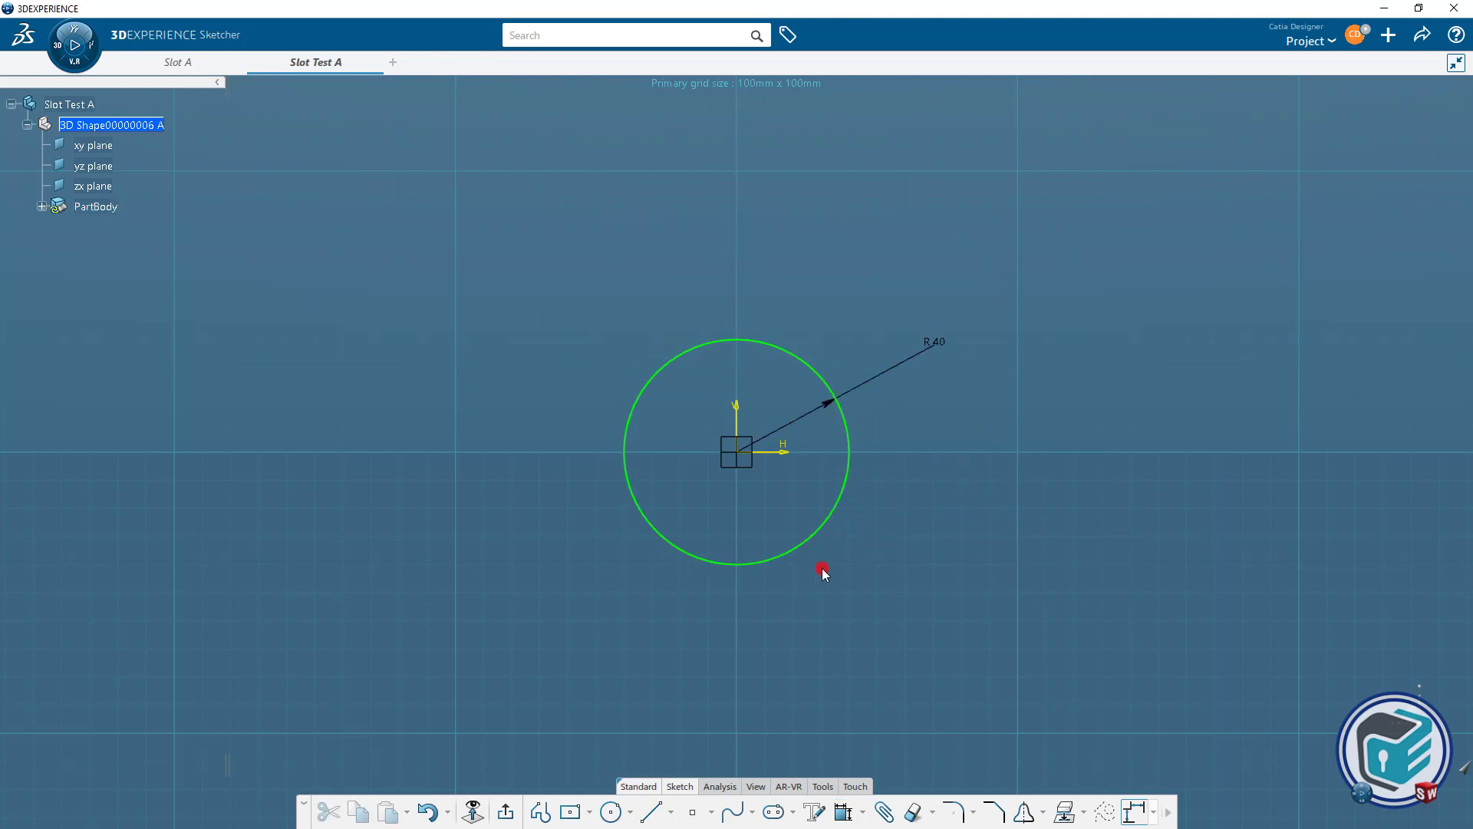
click(505, 813)
Pad the circle sketch into a solid cylinder.
click(551, 812)
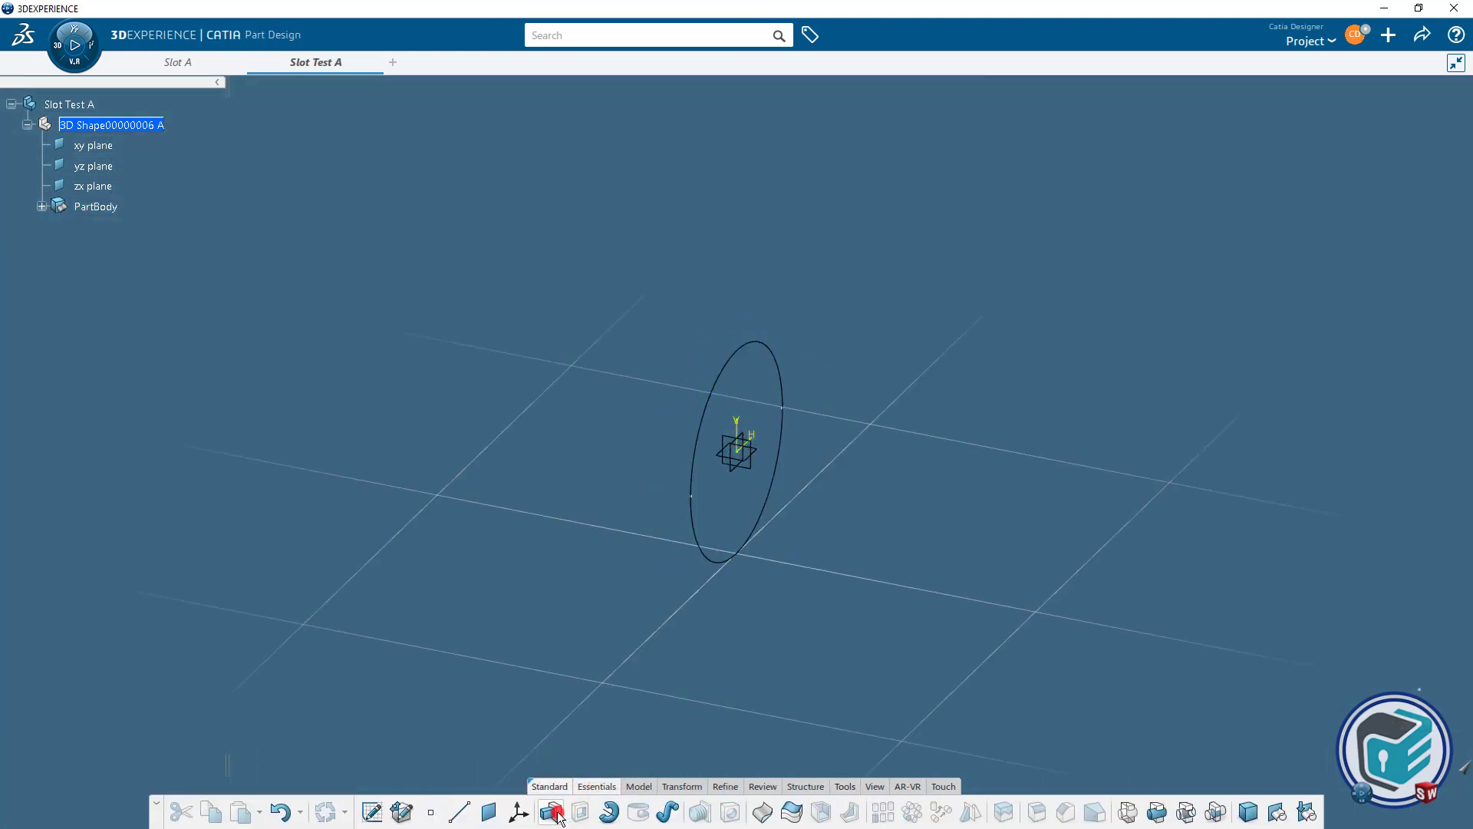
click(696, 469)
drag(796, 464, 1009, 538)
click(335, 435)
middle_drag(888, 470, 670, 455)
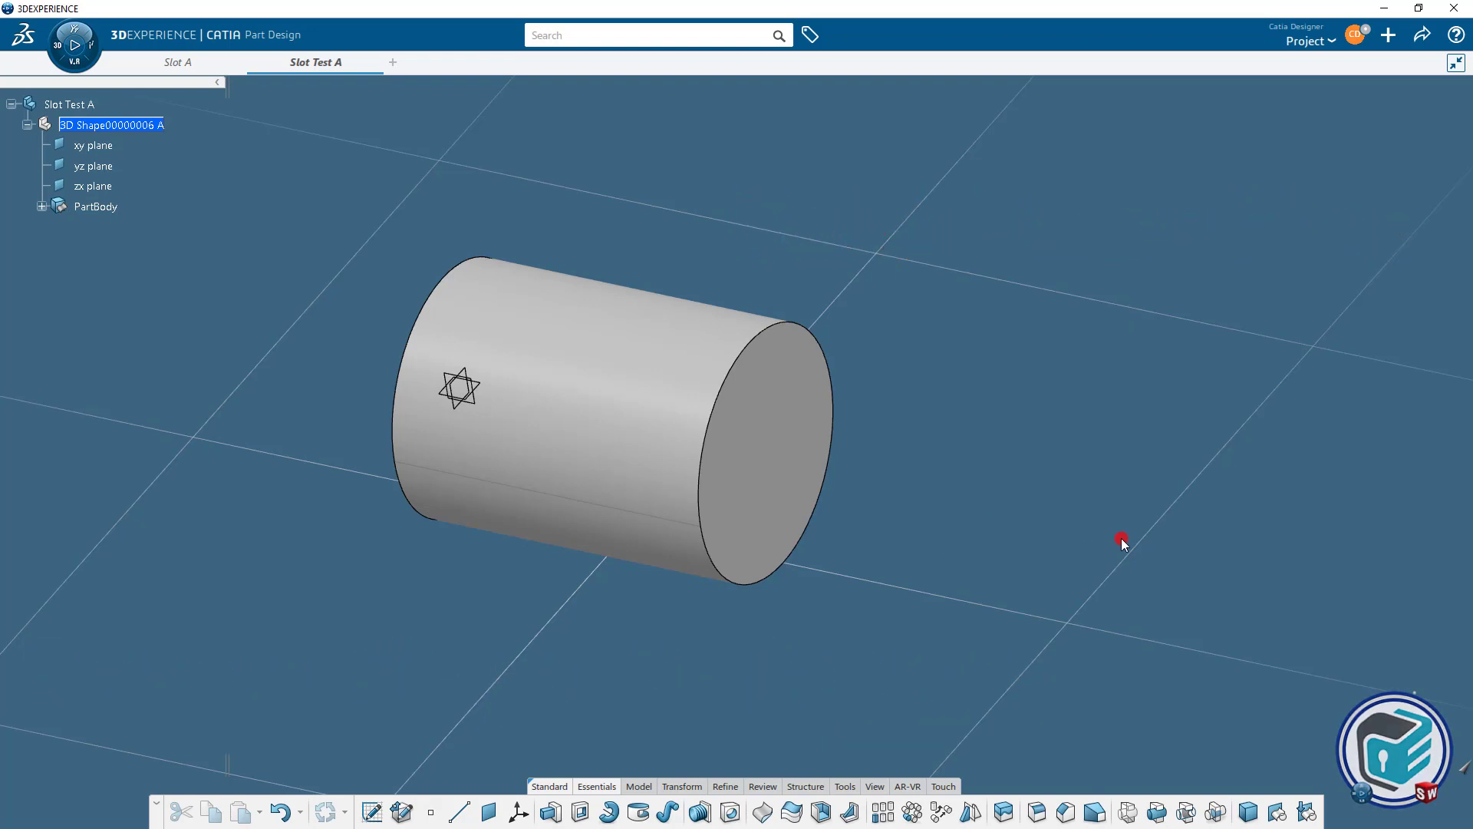
Start instantiating Slot_PowerCopy into the Slot Test part, picking the Slot A part as the source.
click(845, 786)
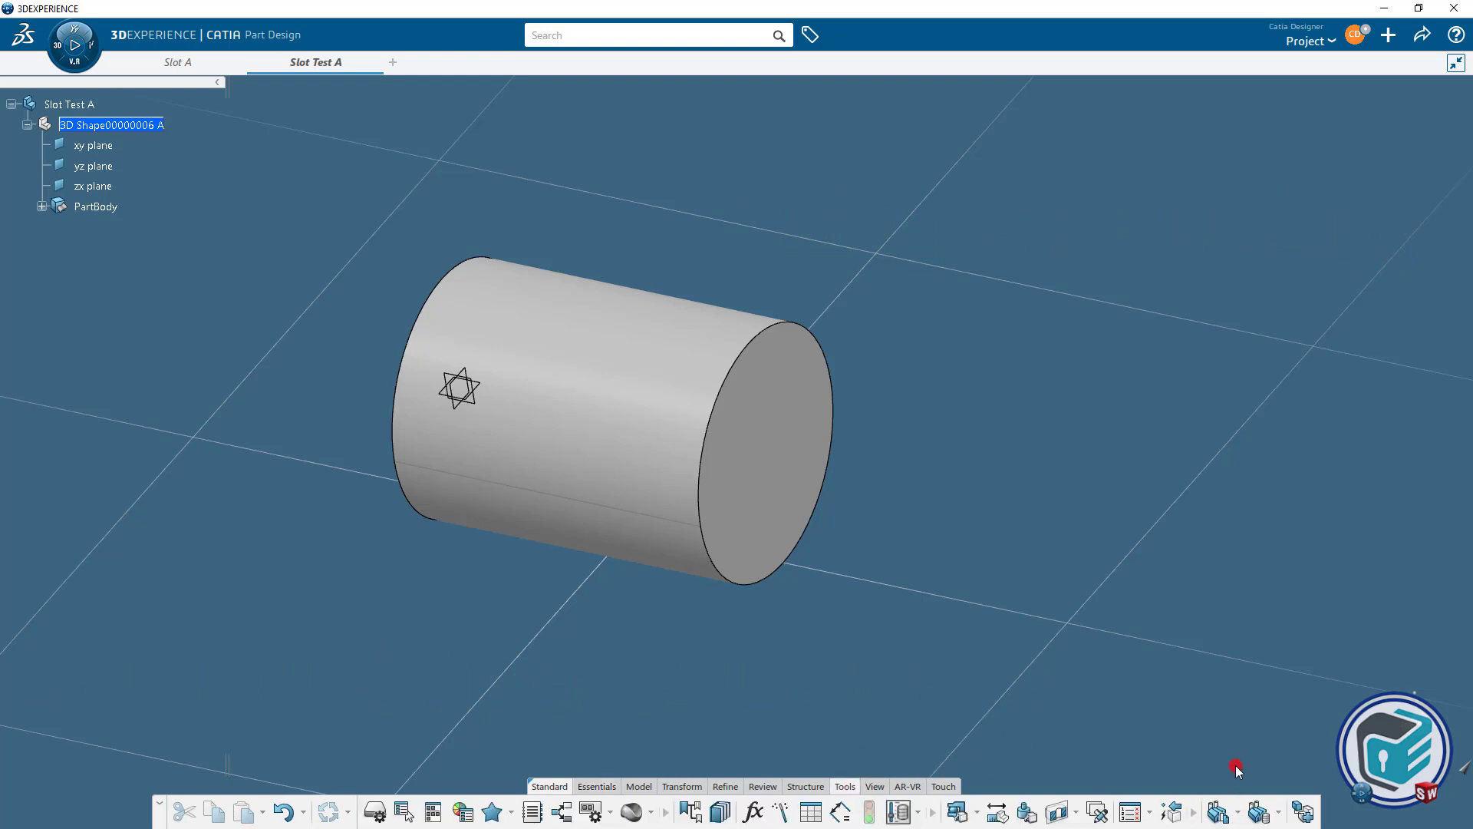
click(1277, 817)
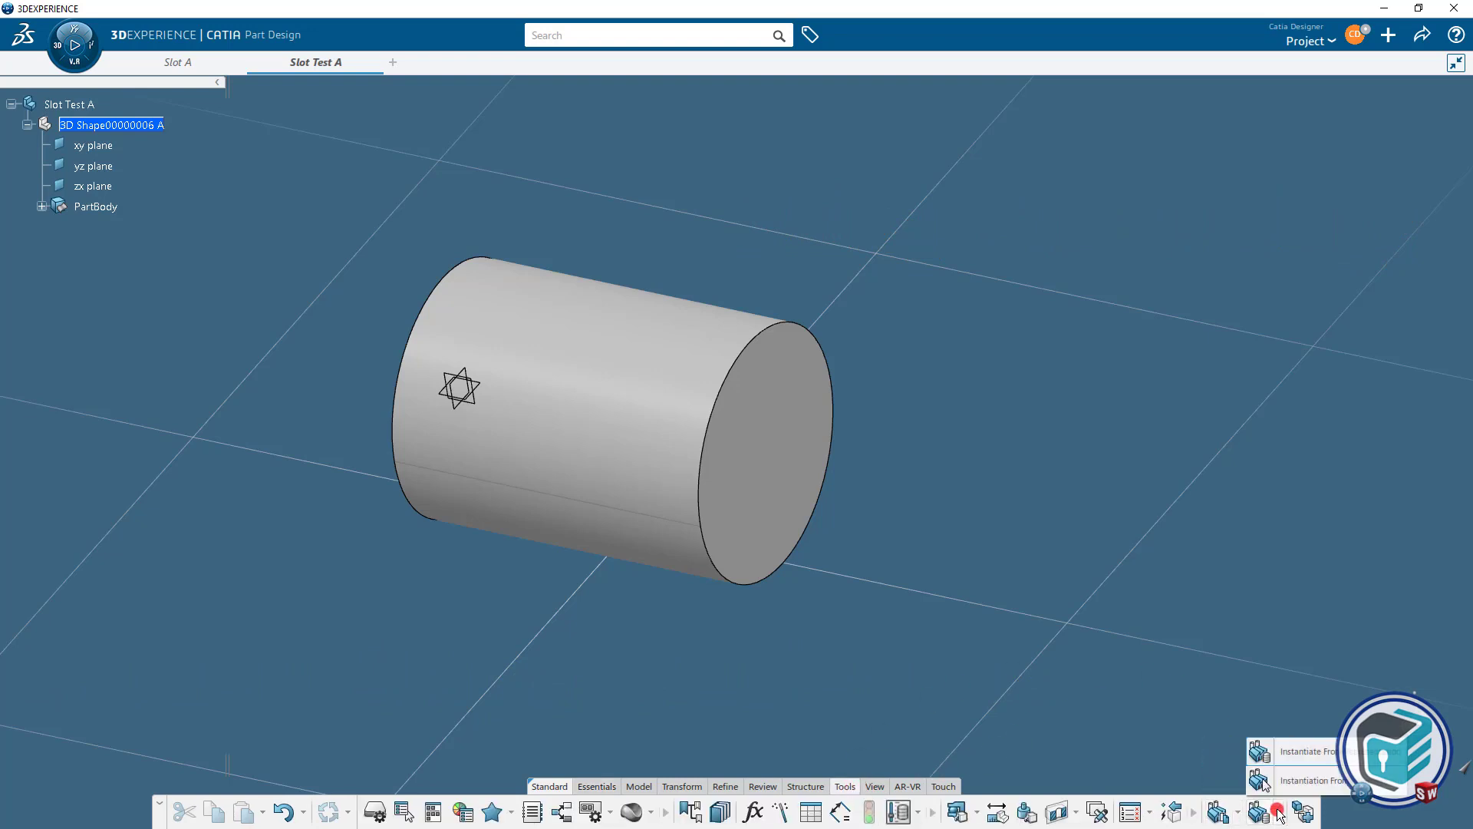
click(1302, 754)
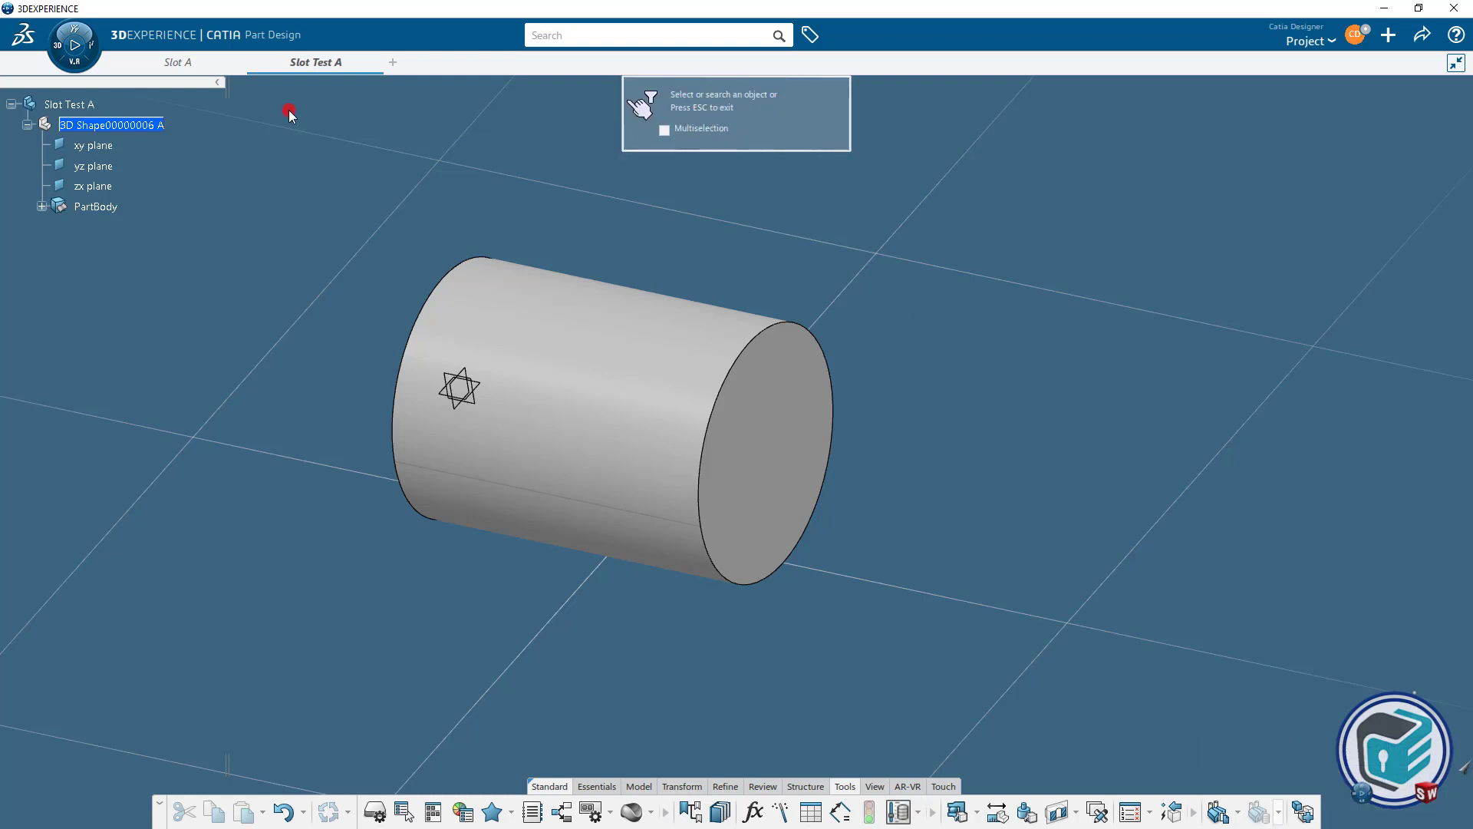
click(183, 63)
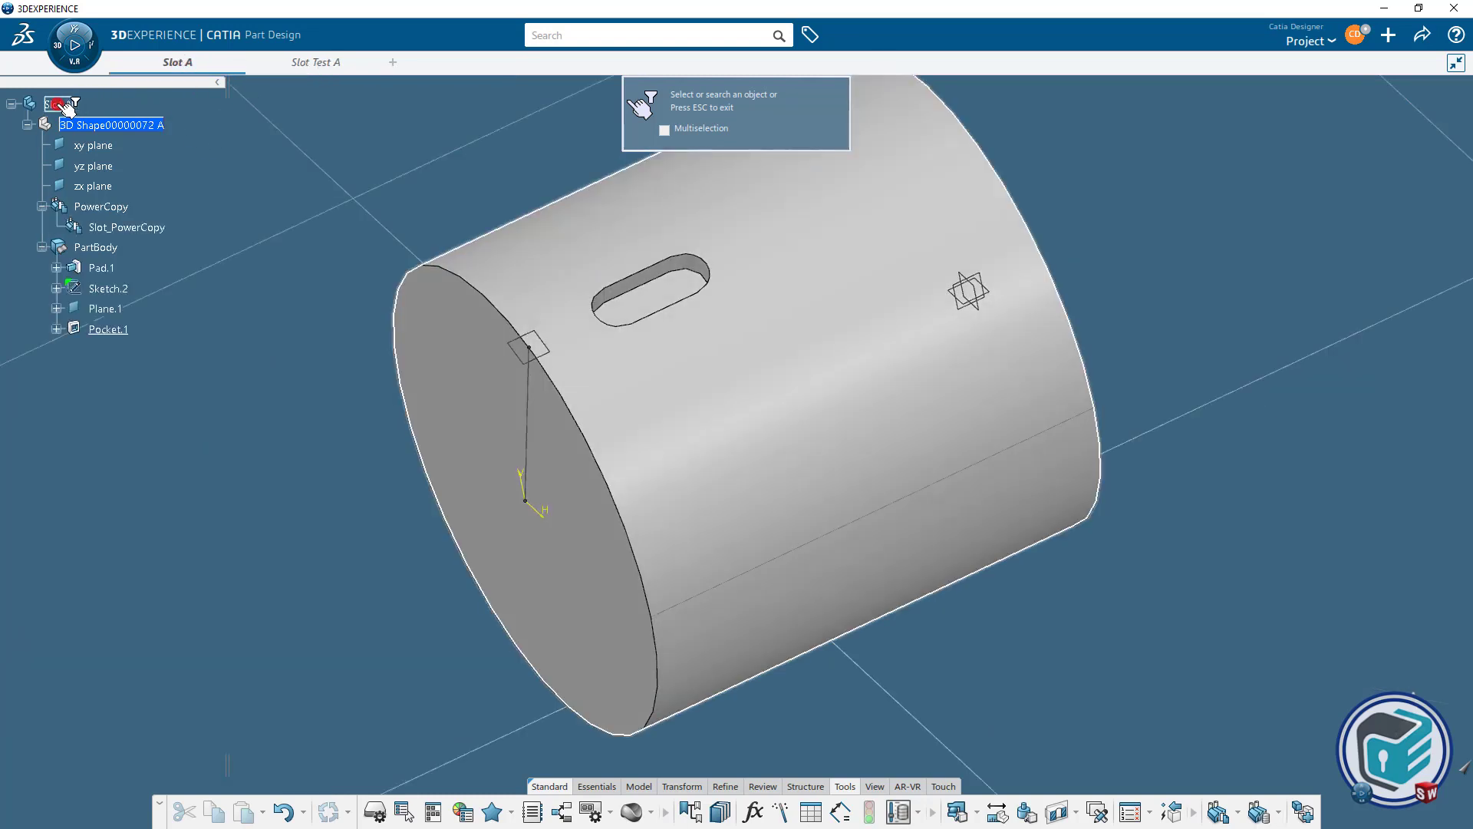
click(66, 106)
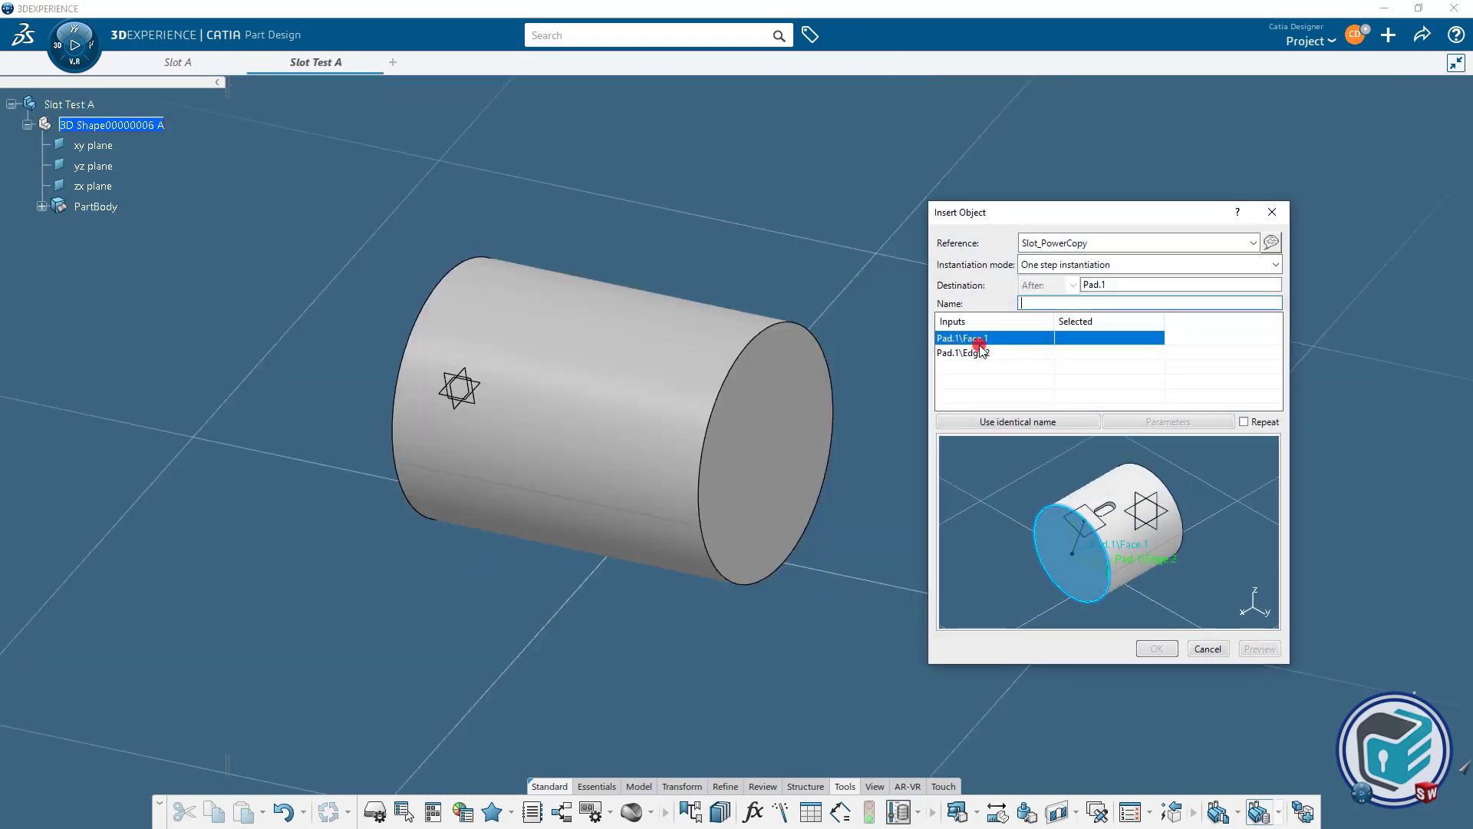
Assign the cylinder's flat end face to input Face.1 and its circular edge to Edge.2, and preview the slot.
click(1005, 339)
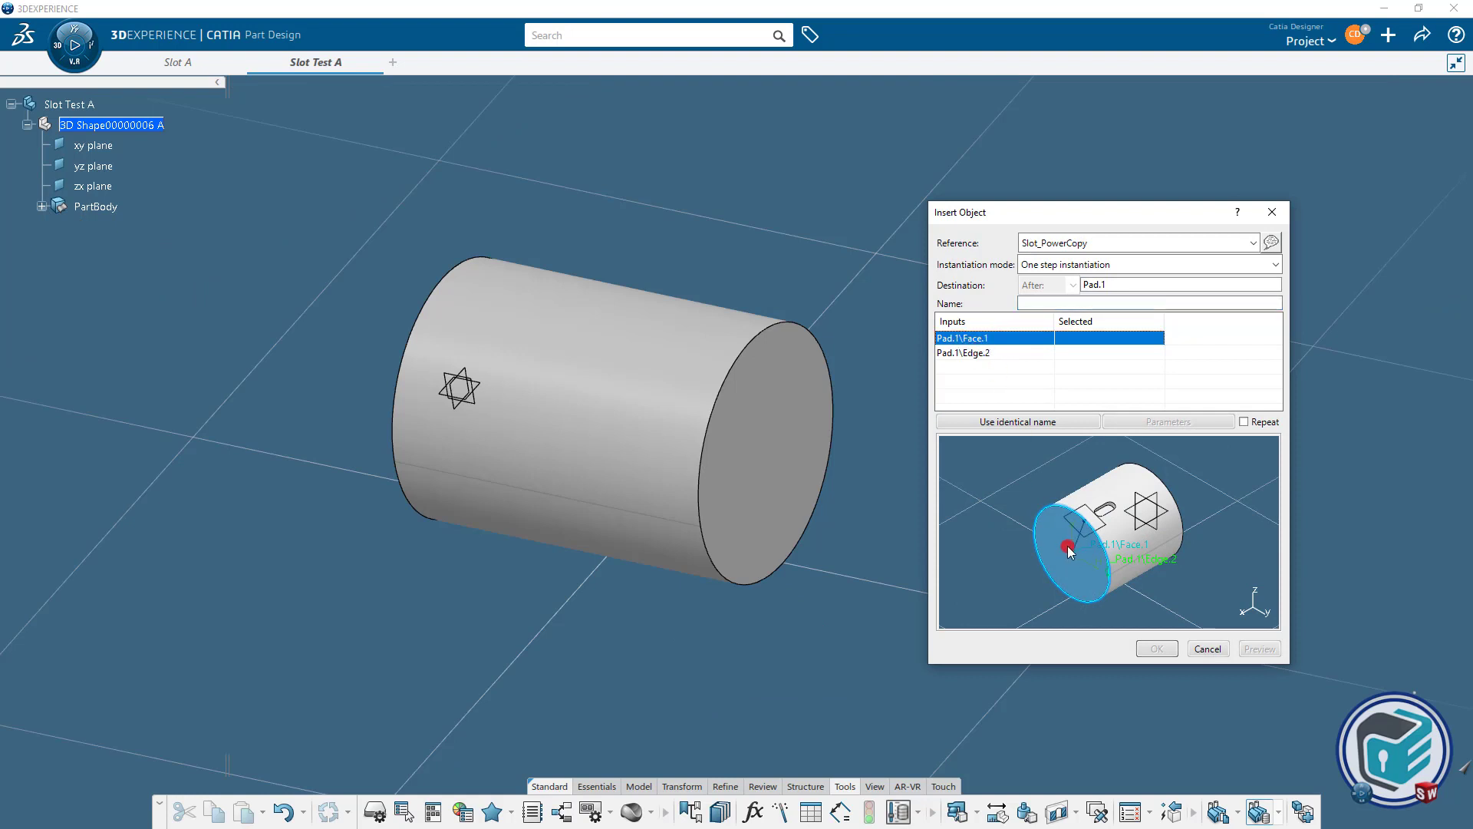
click(767, 451)
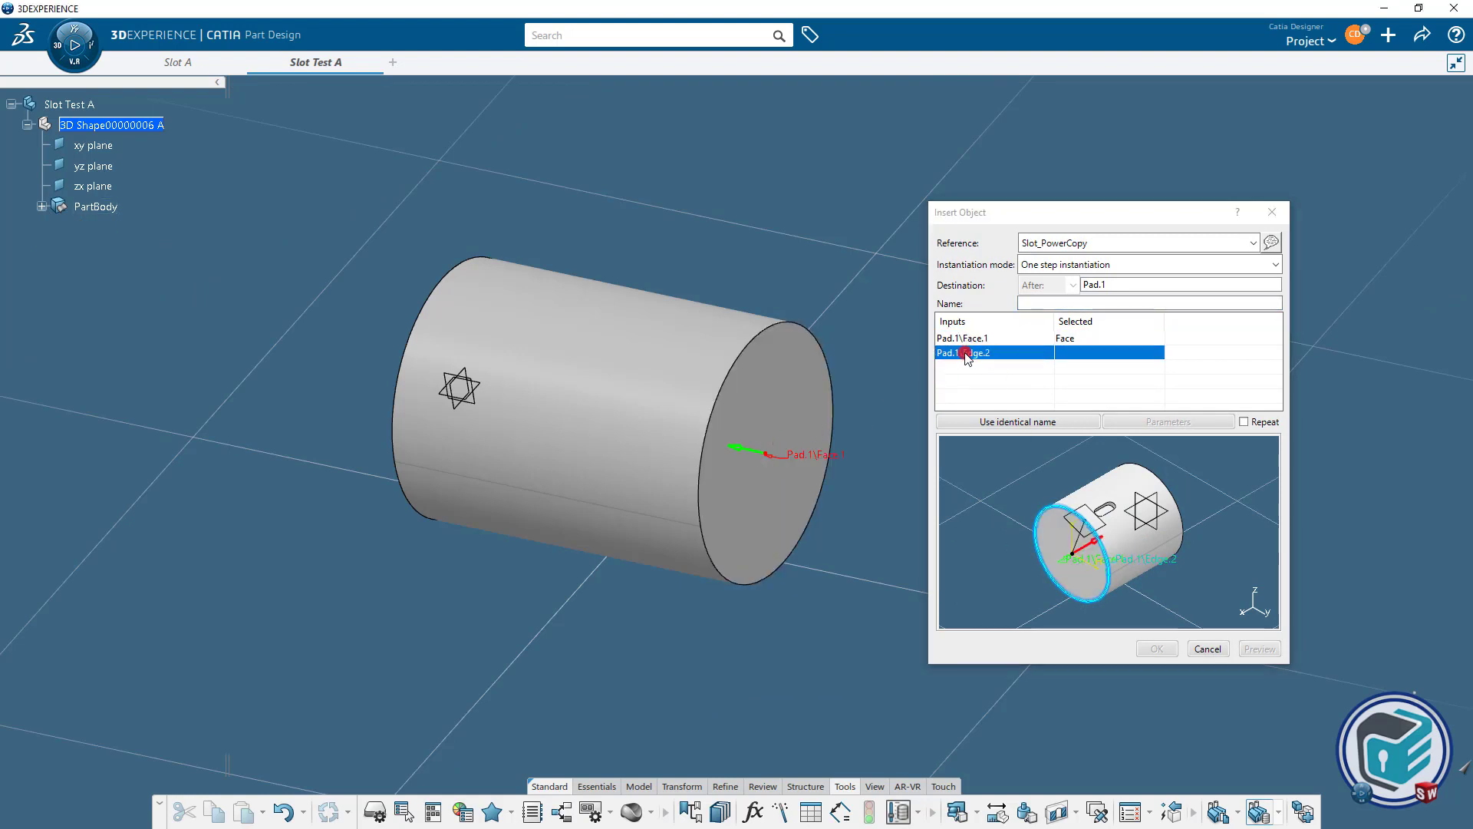
click(804, 323)
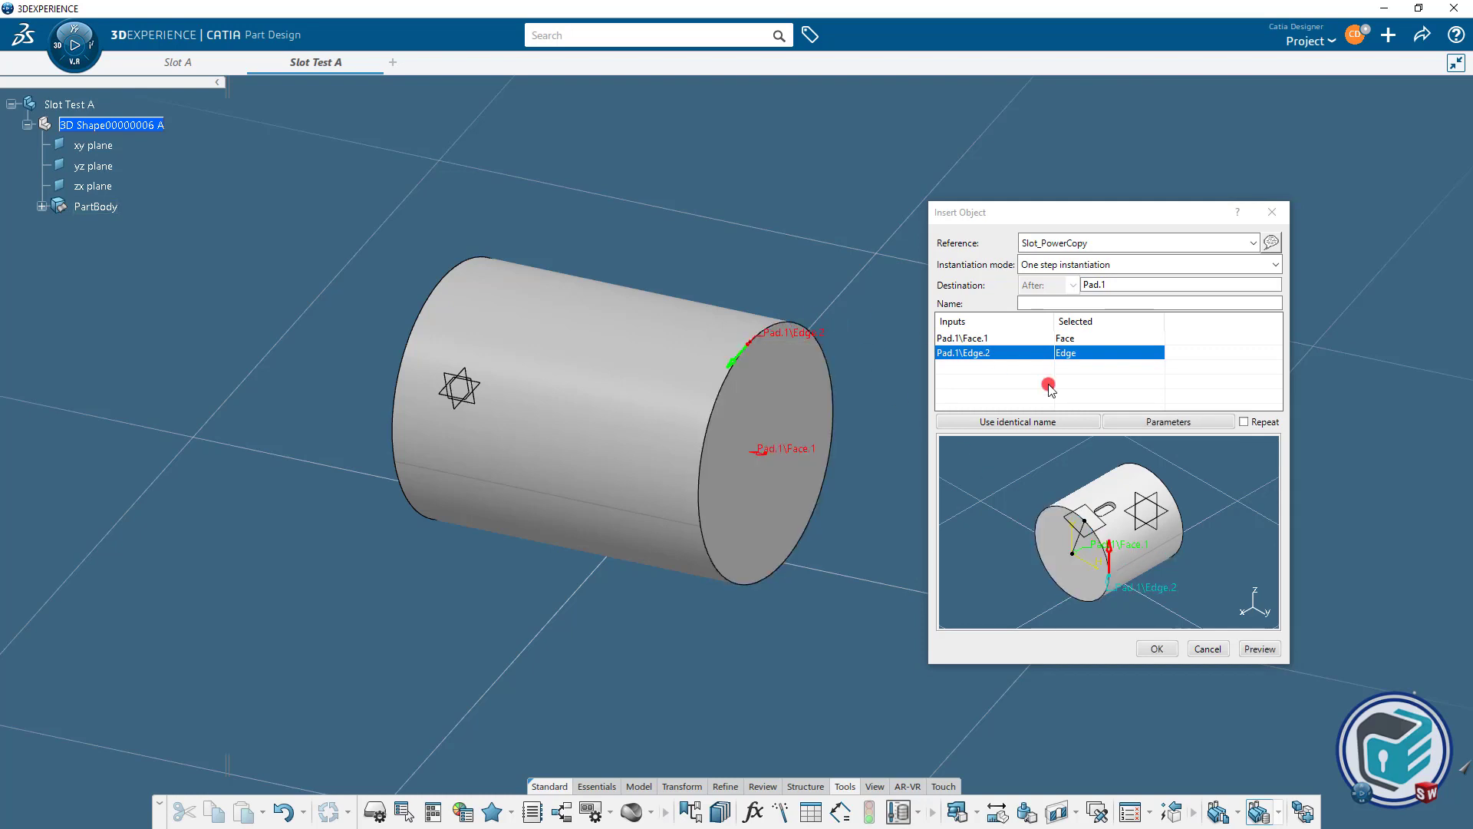
click(1258, 650)
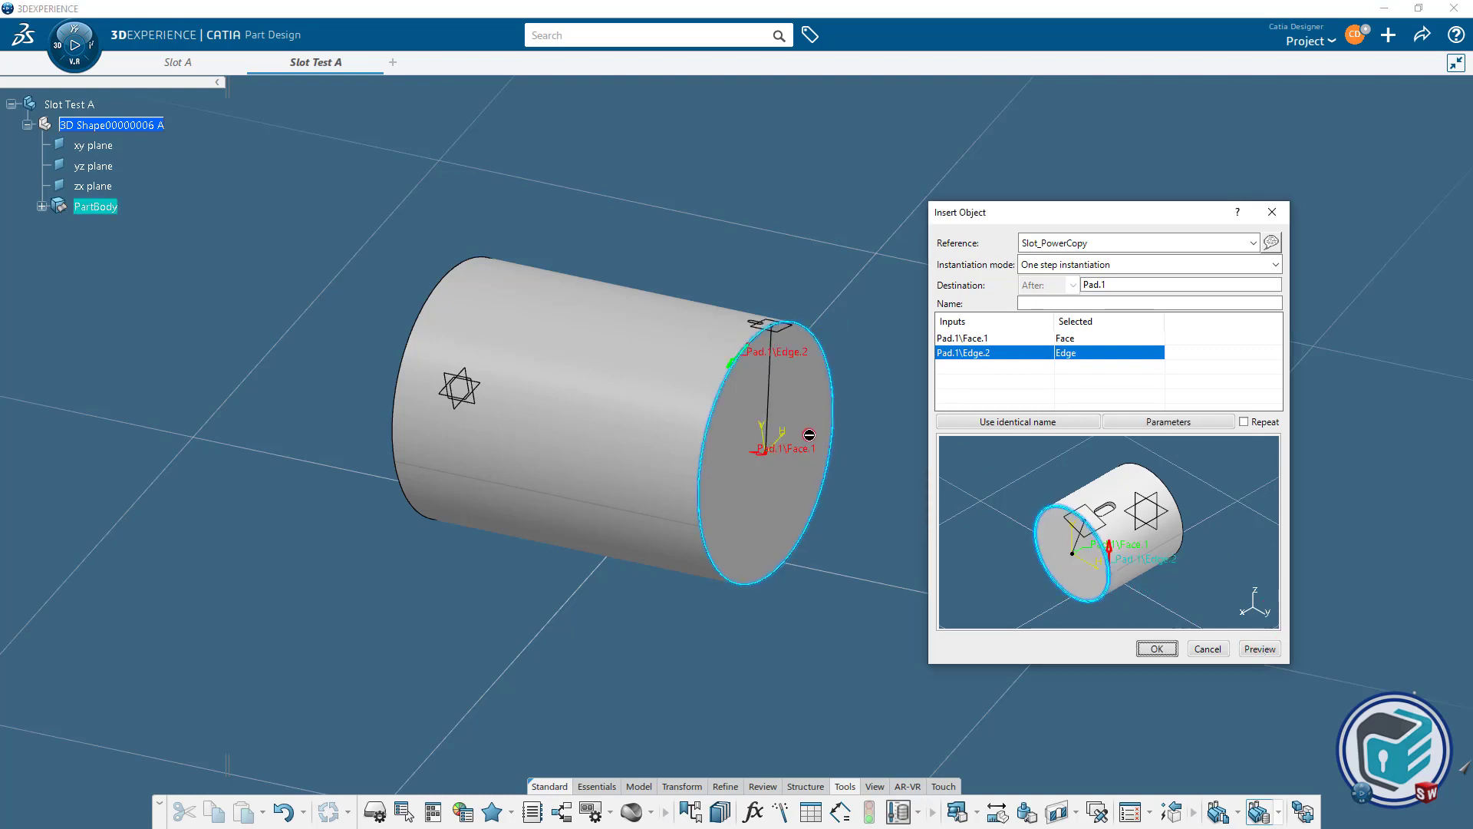
scroll(702, 491, up, 3)
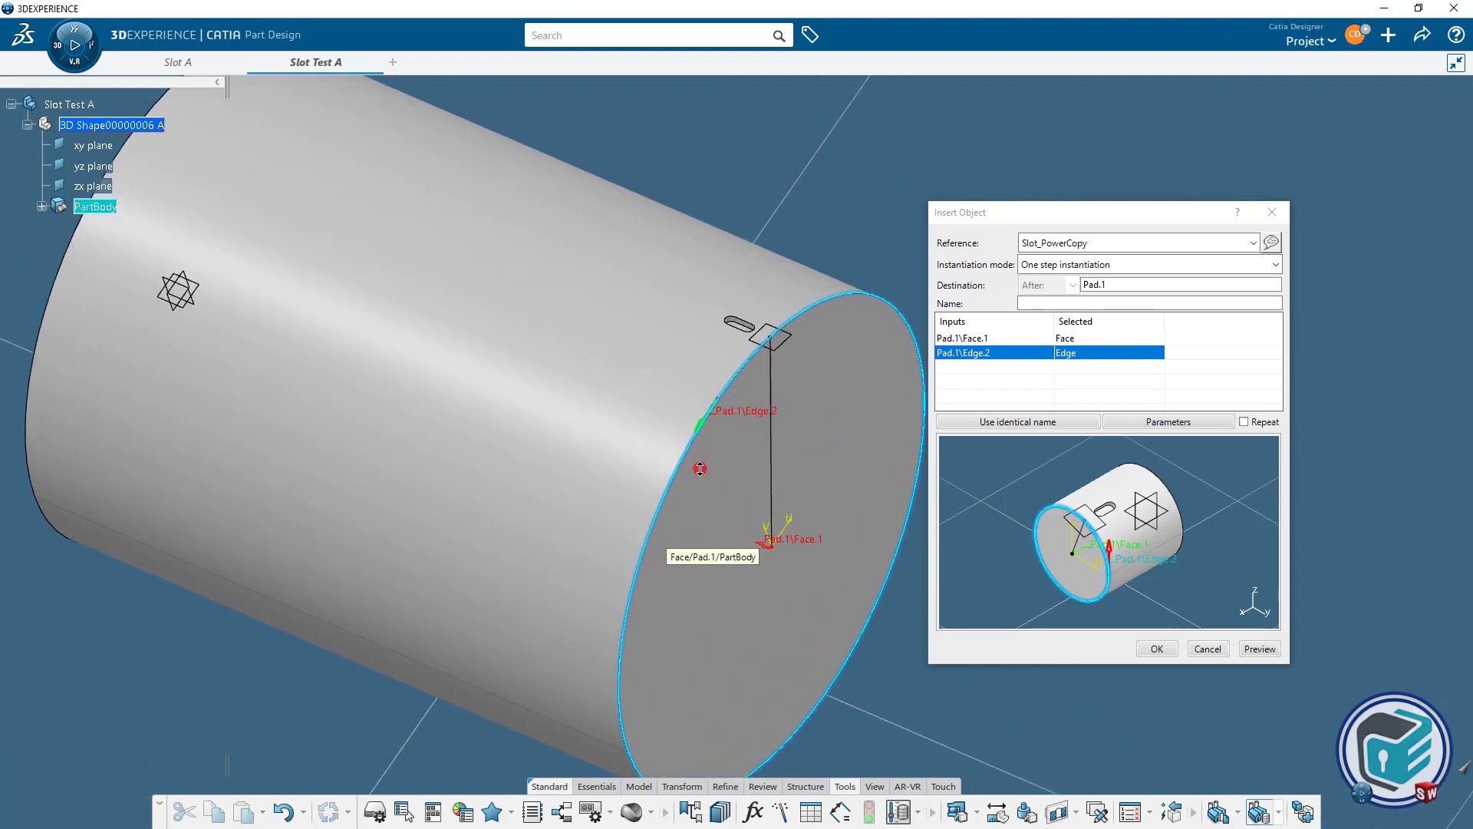
ctrl+middle_drag(700, 469, 655, 478)
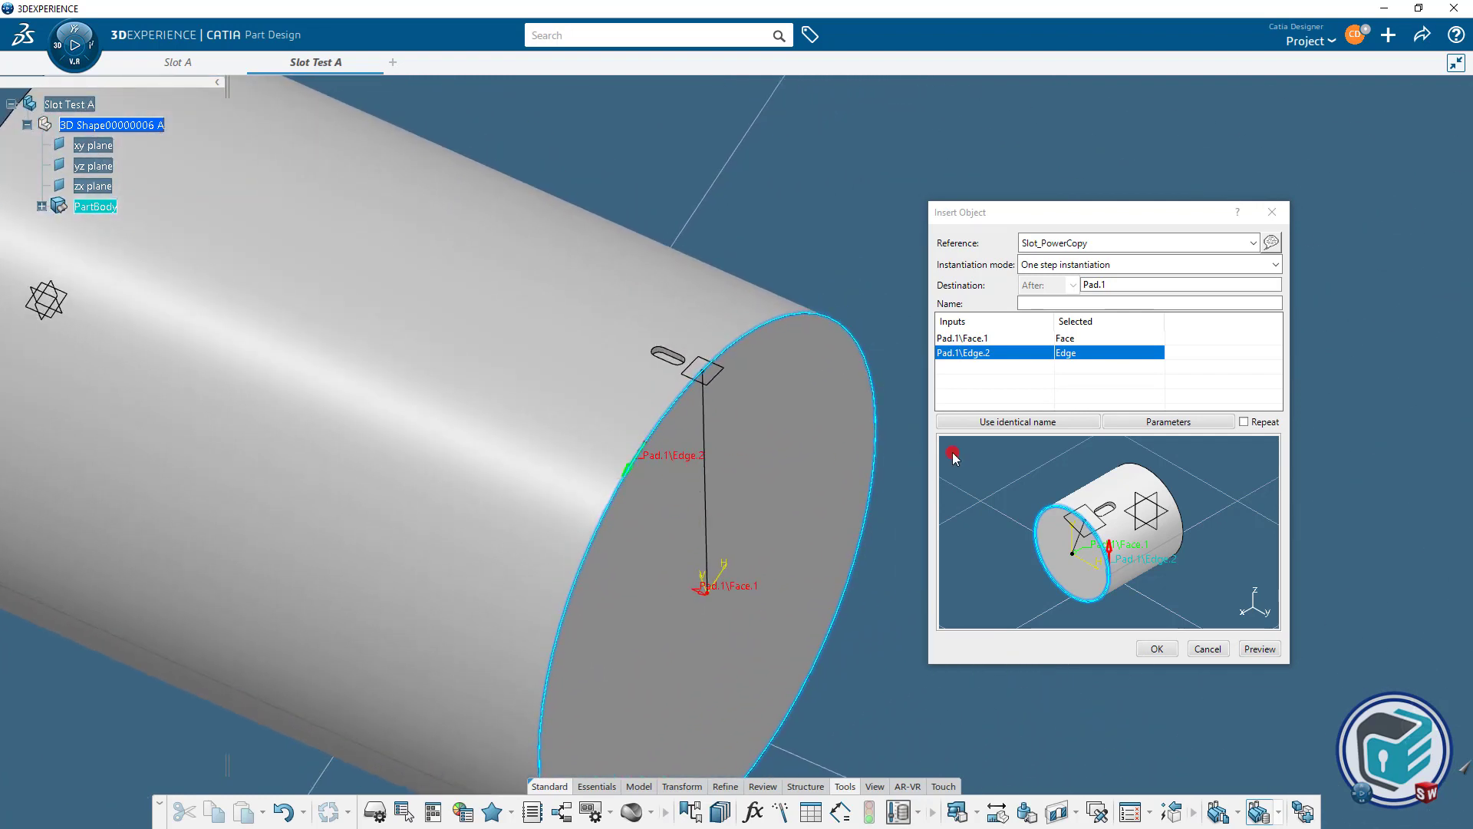
Set the power copy parameters SC1 to 3 mm, SL1 to 10 mm and SOL1 to 5 mm, and preview the slot.
click(1175, 423)
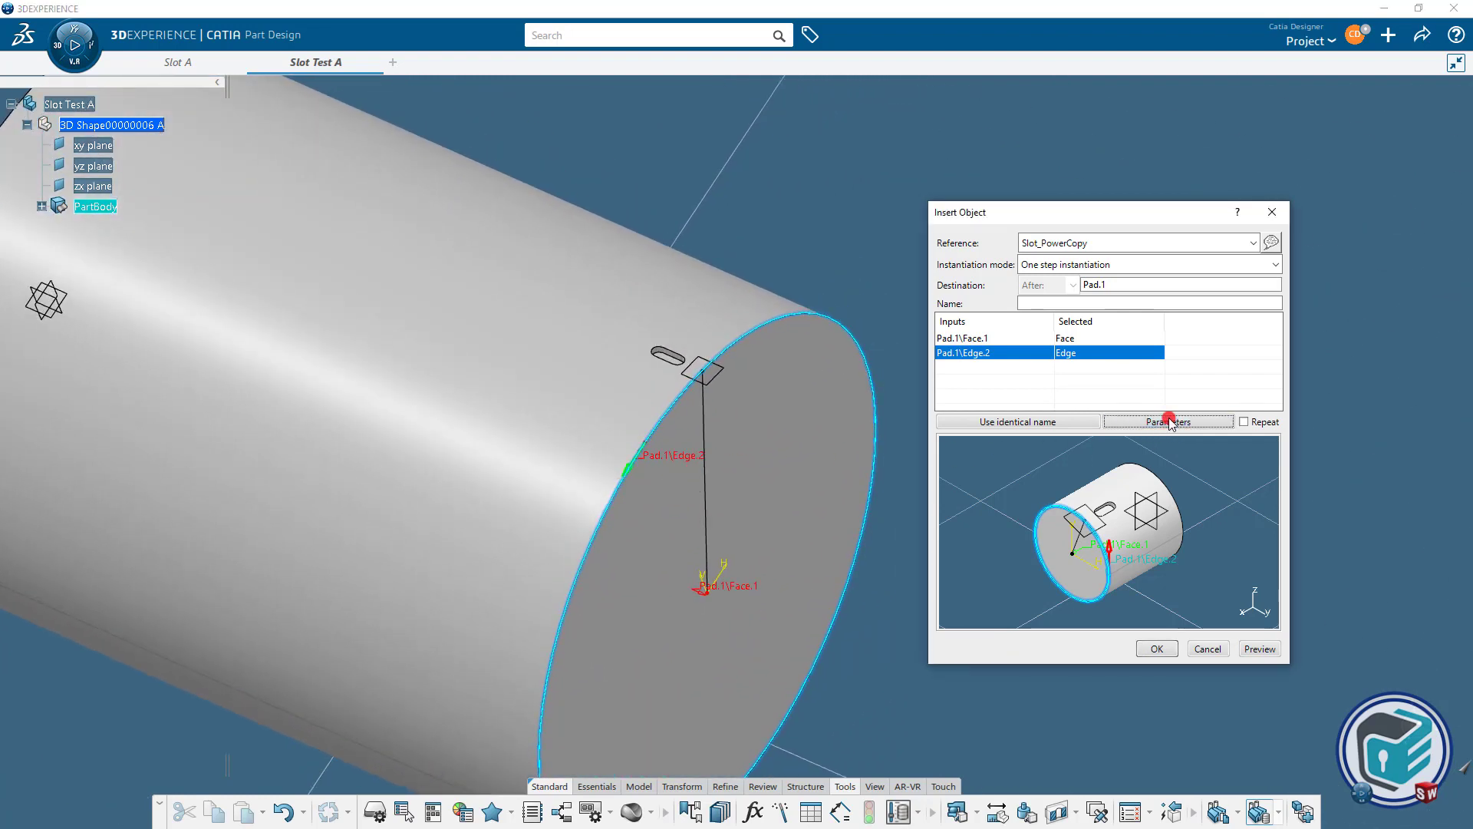
click(857, 155)
mouse_move(809, 153)
mouse_down()
mouse_move(755, 152)
mouse_move(781, 175)
mouse_up()
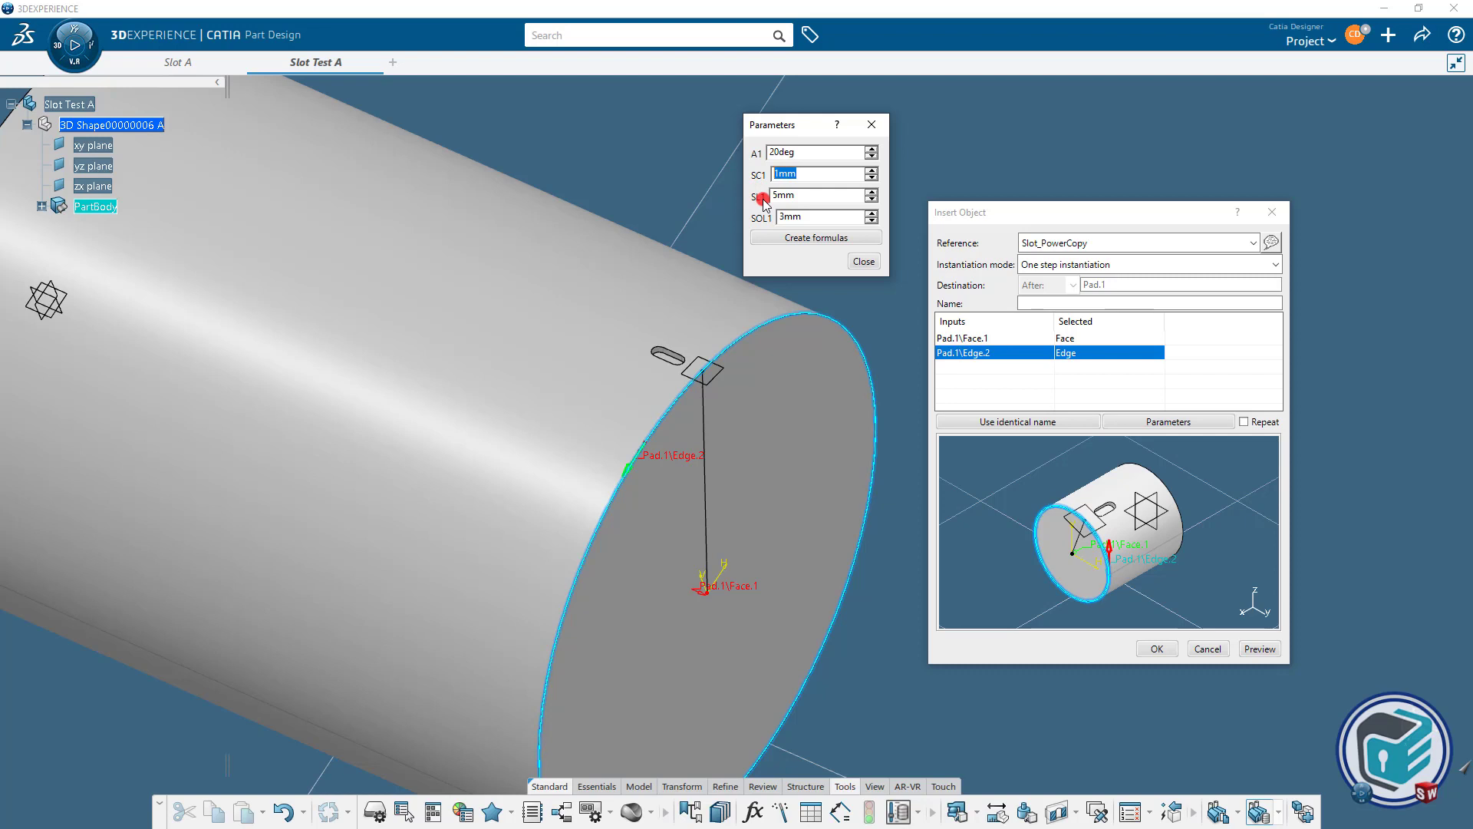
text(3)
drag(792, 197, 752, 197)
drag(829, 218, 779, 219)
text(5)
click(865, 262)
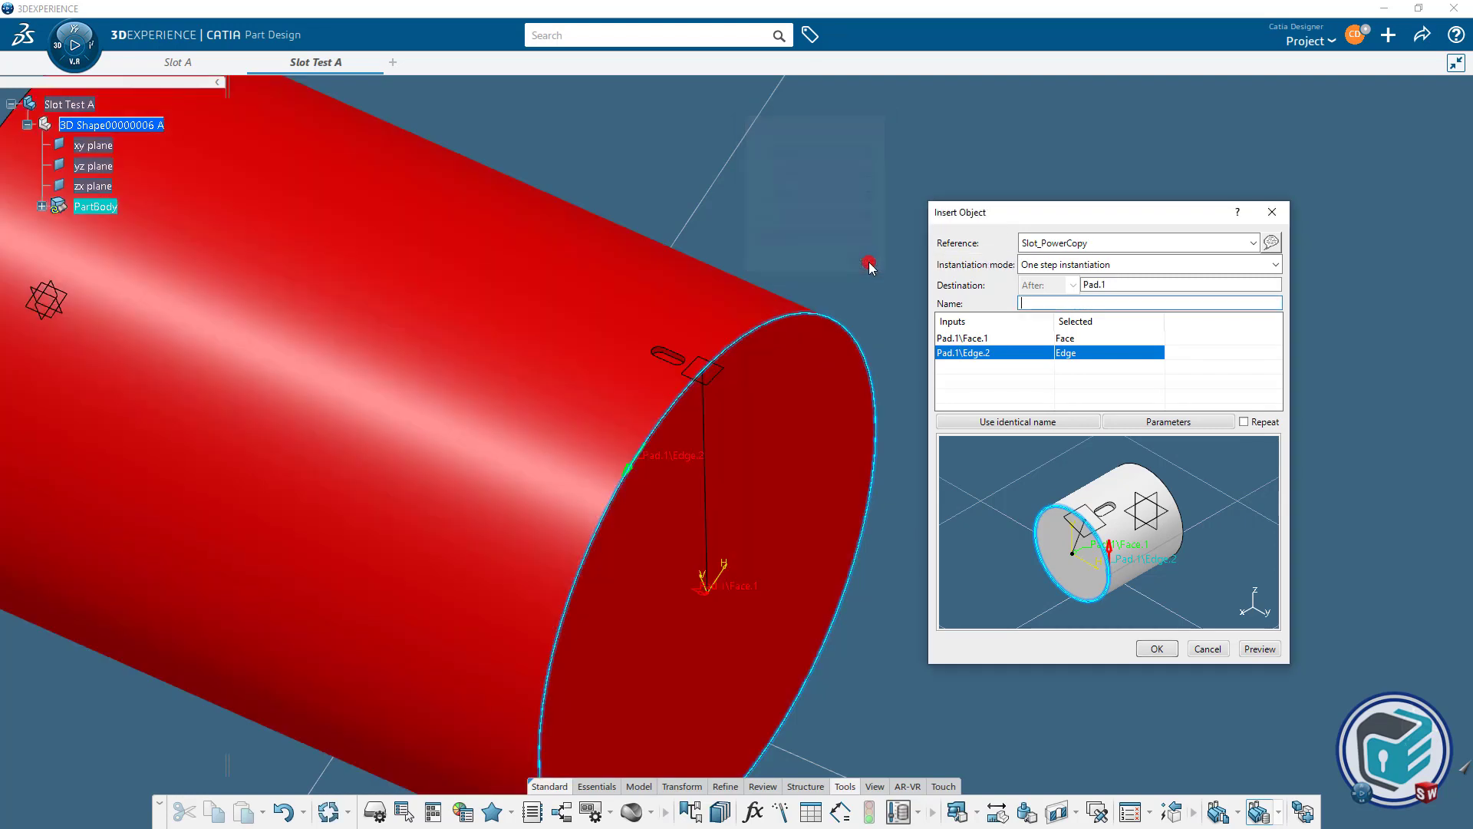
click(1214, 573)
click(1261, 649)
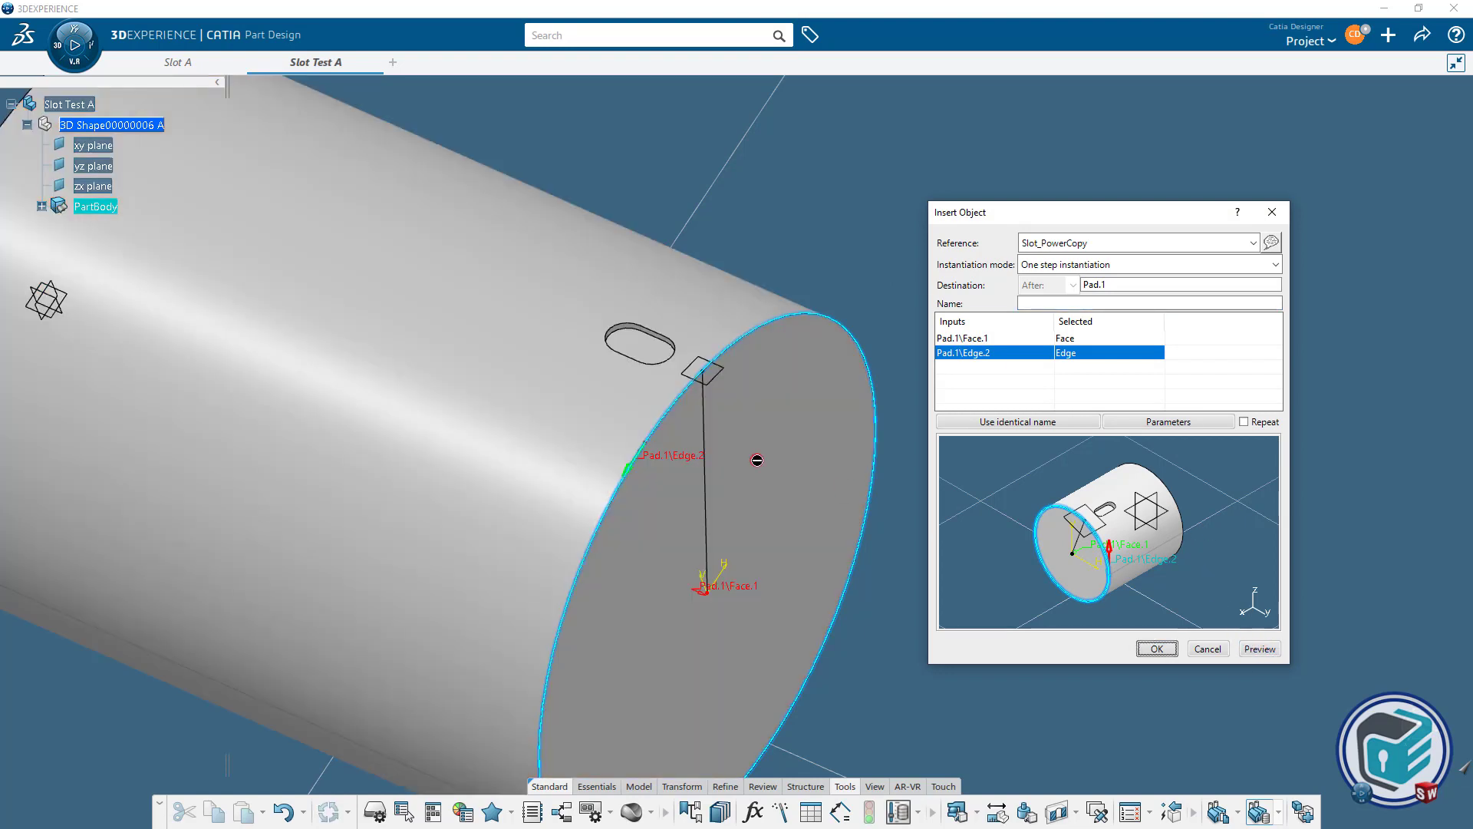
Lengthen the slot by increasing its SL1 parameter and preview the updated result.
mouse_move(649, 417)
middle_down()
mouse_move(651, 471)
mouse_move(675, 411)
middle_up()
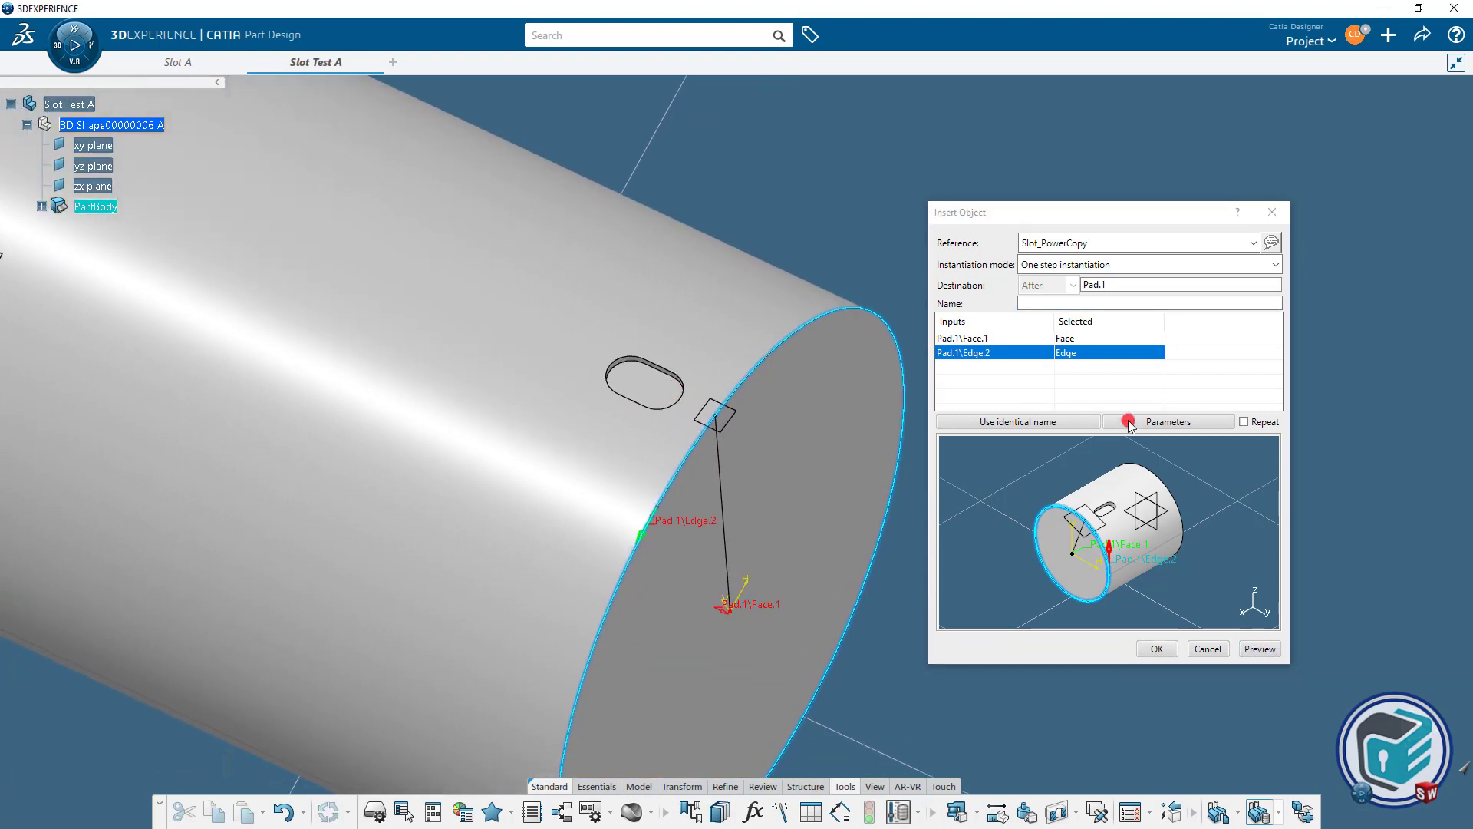
click(1176, 422)
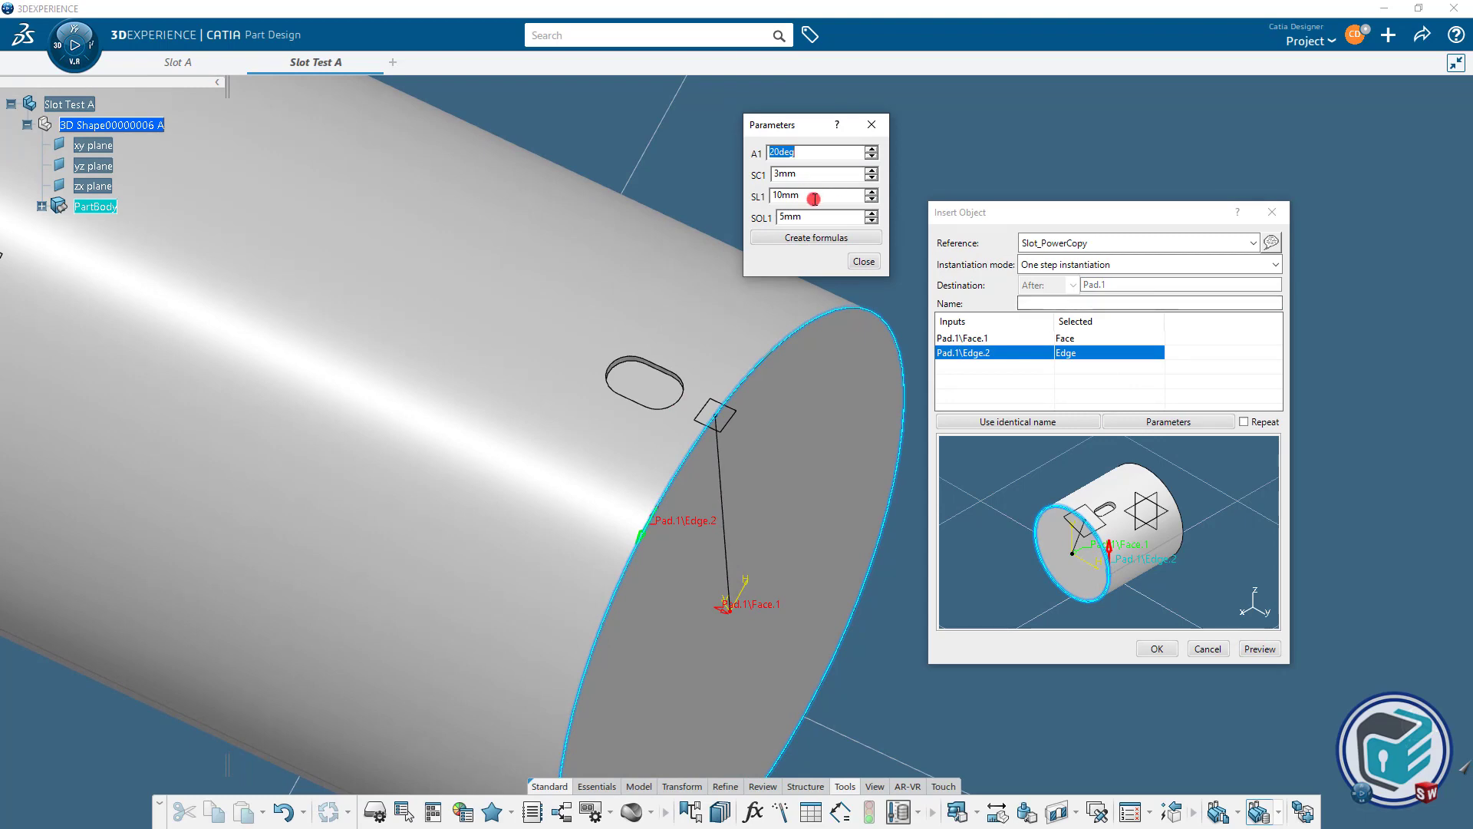
drag(829, 199, 745, 199)
click(864, 261)
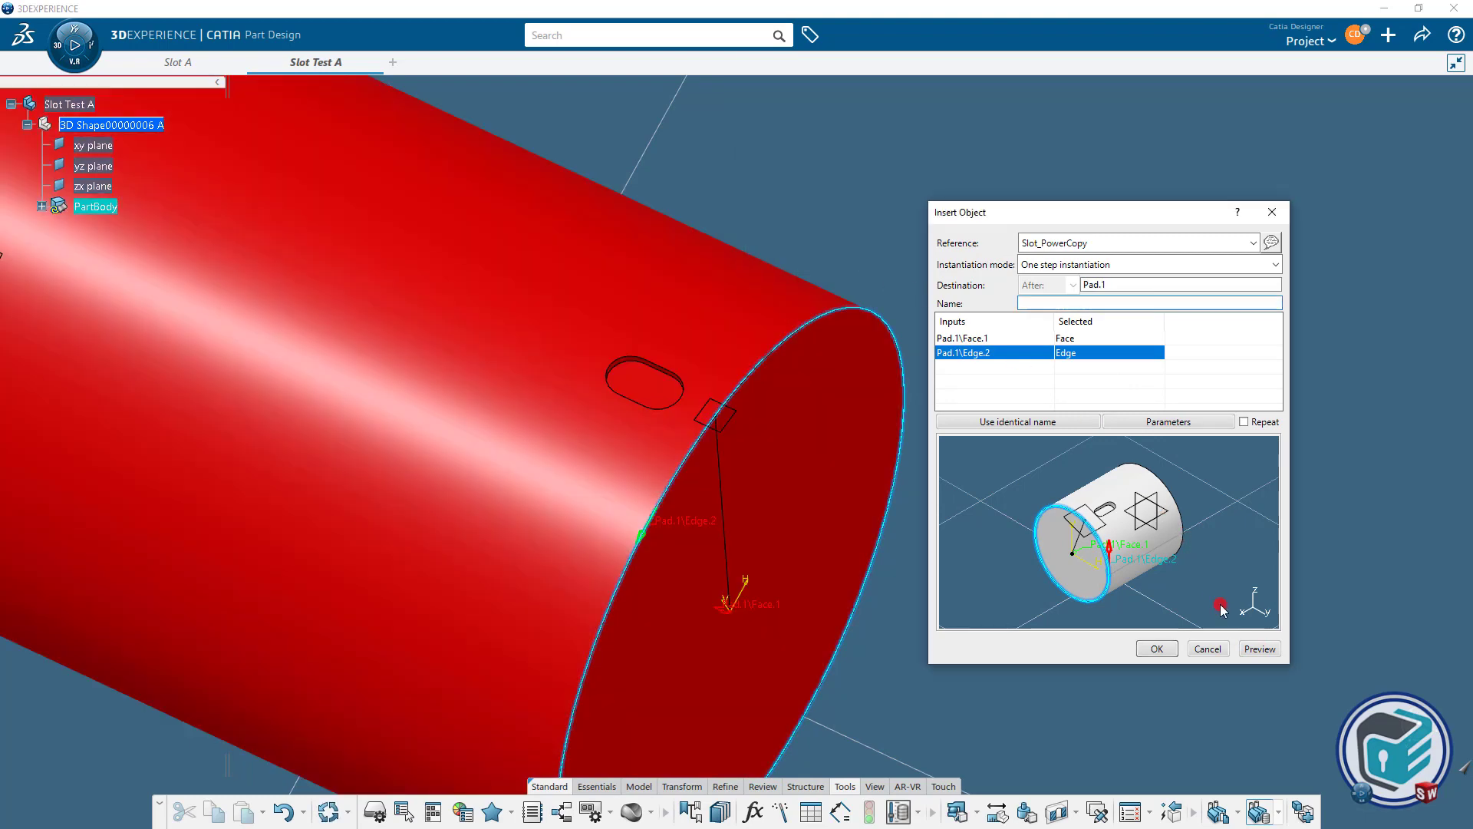
click(1258, 649)
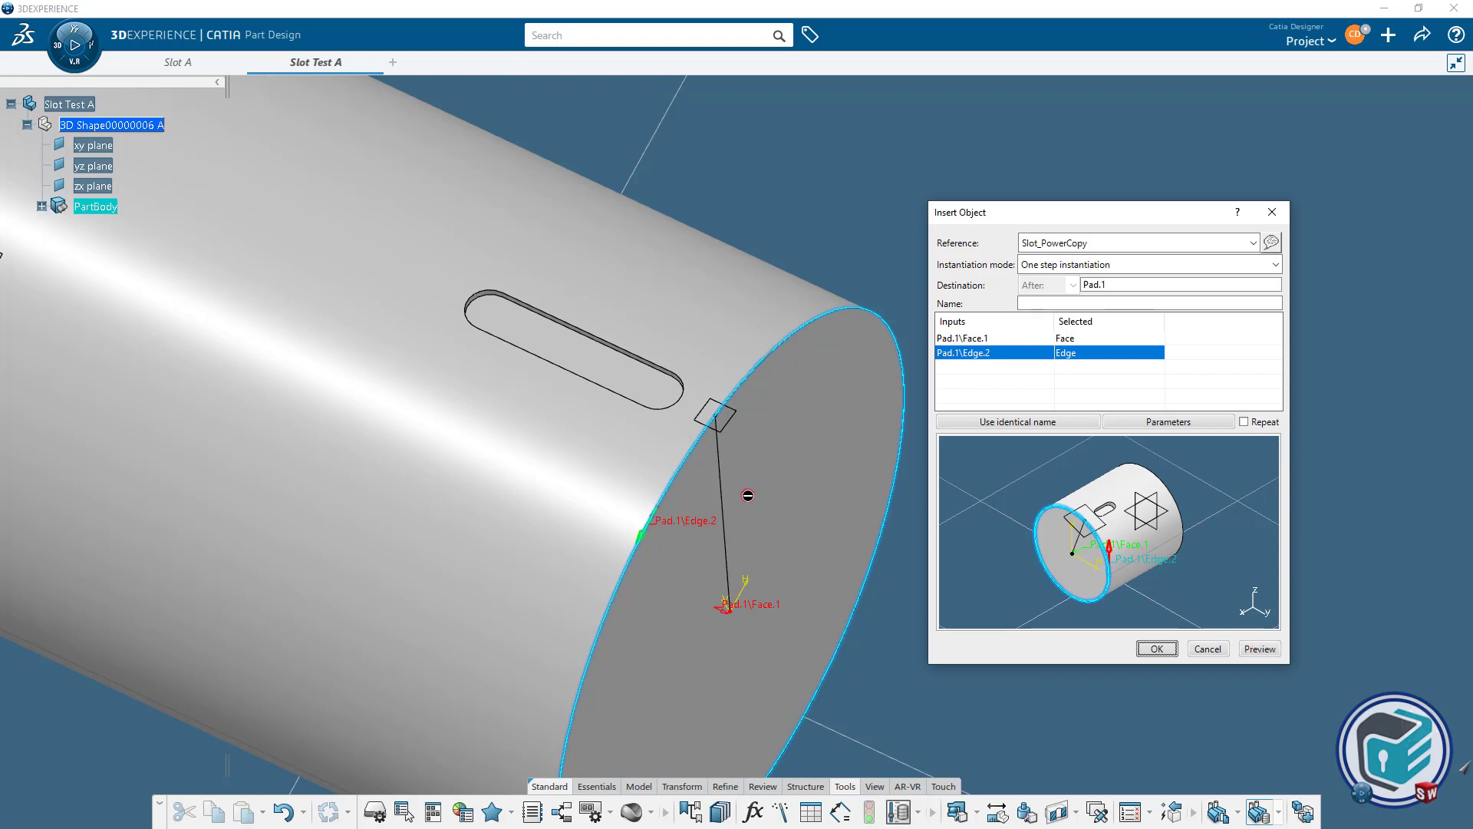
Set the power copy's SC1 parameter to 2 mm, preview the slot and confirm the instantiation.
mouse_move(747, 495)
middle_down()
mouse_move(821, 405)
mouse_move(770, 497)
middle_up()
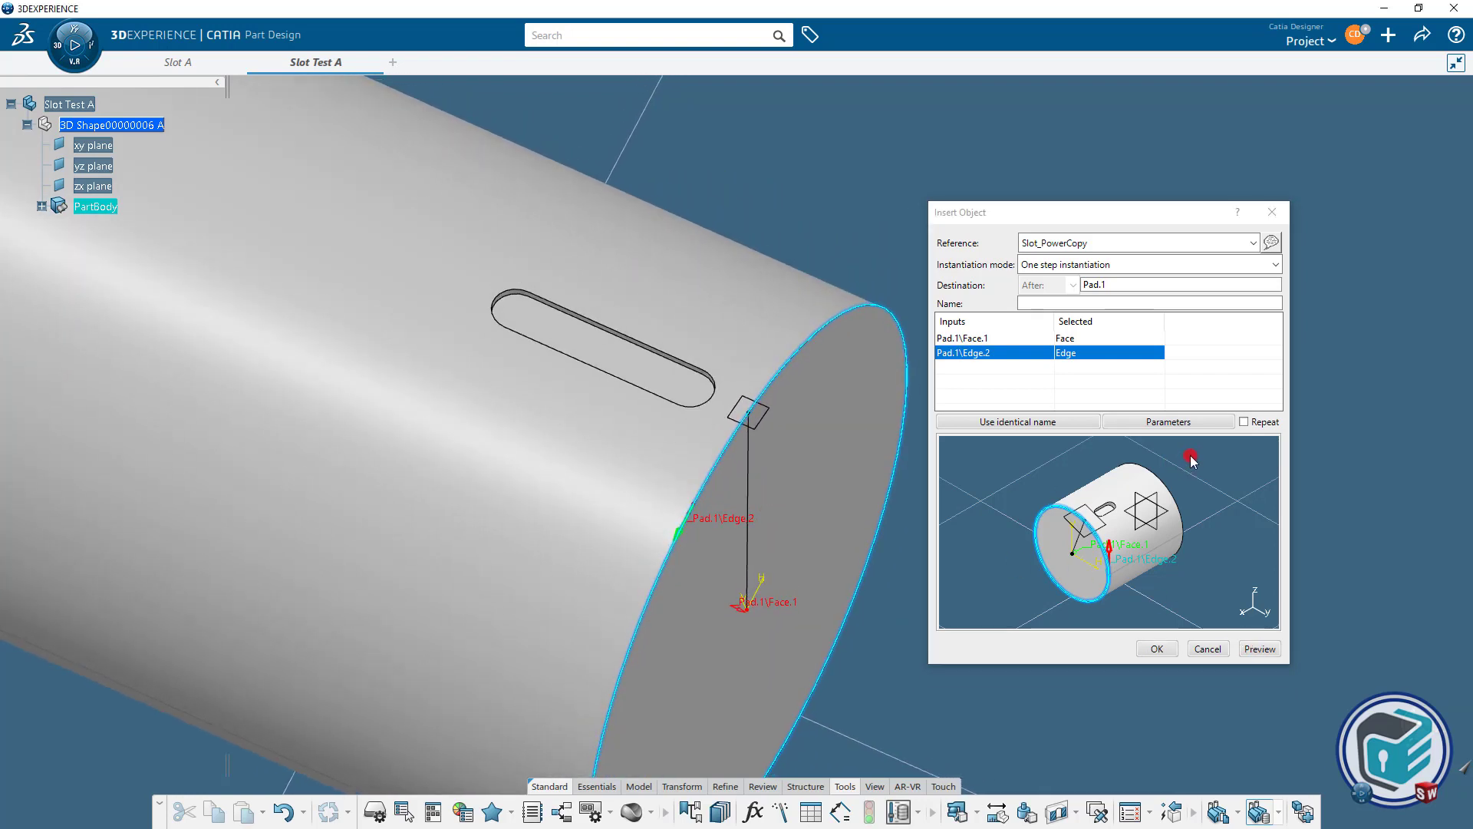
click(1177, 424)
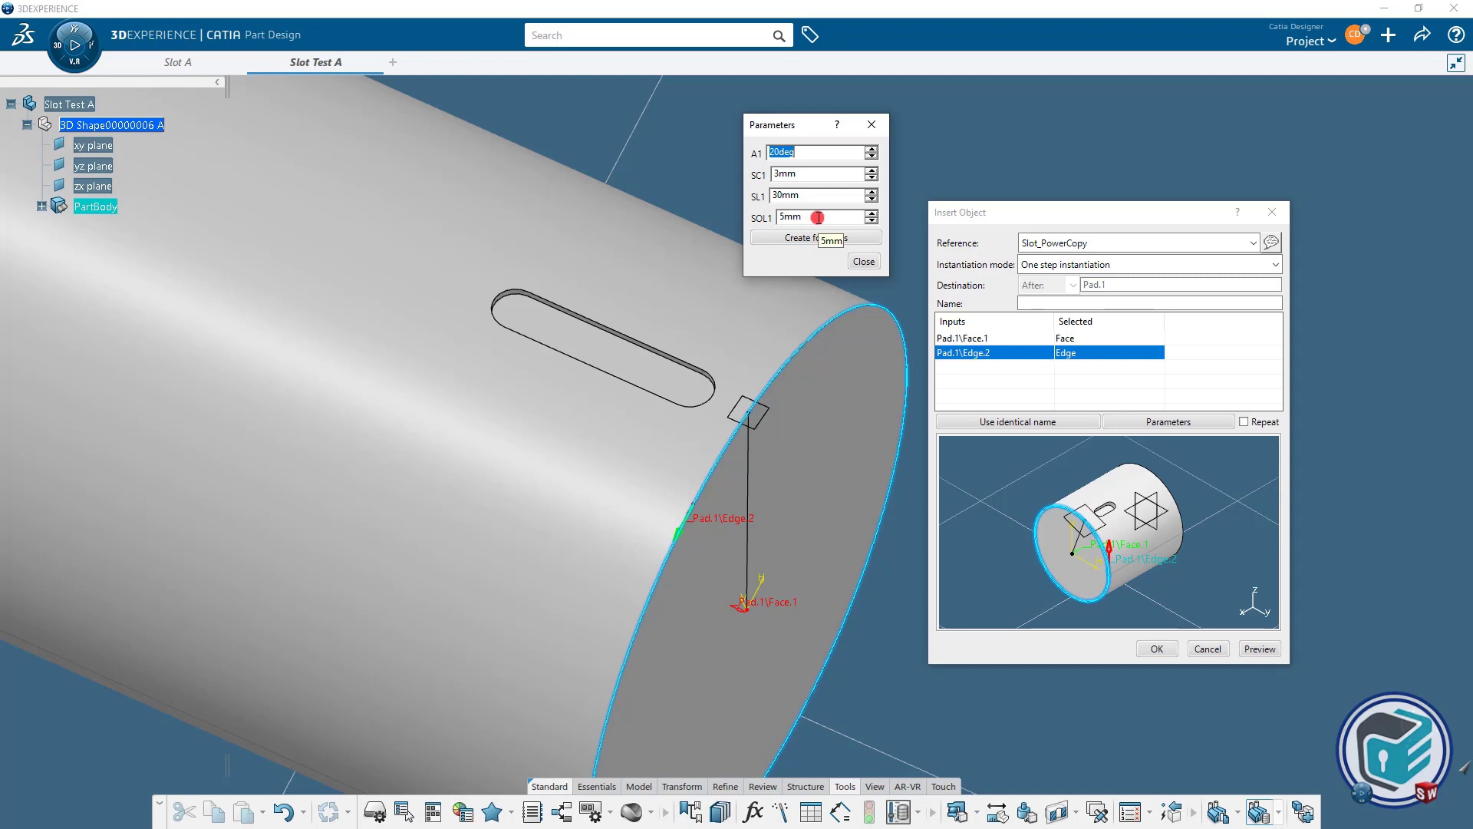
double_click(818, 218)
double_click(790, 175)
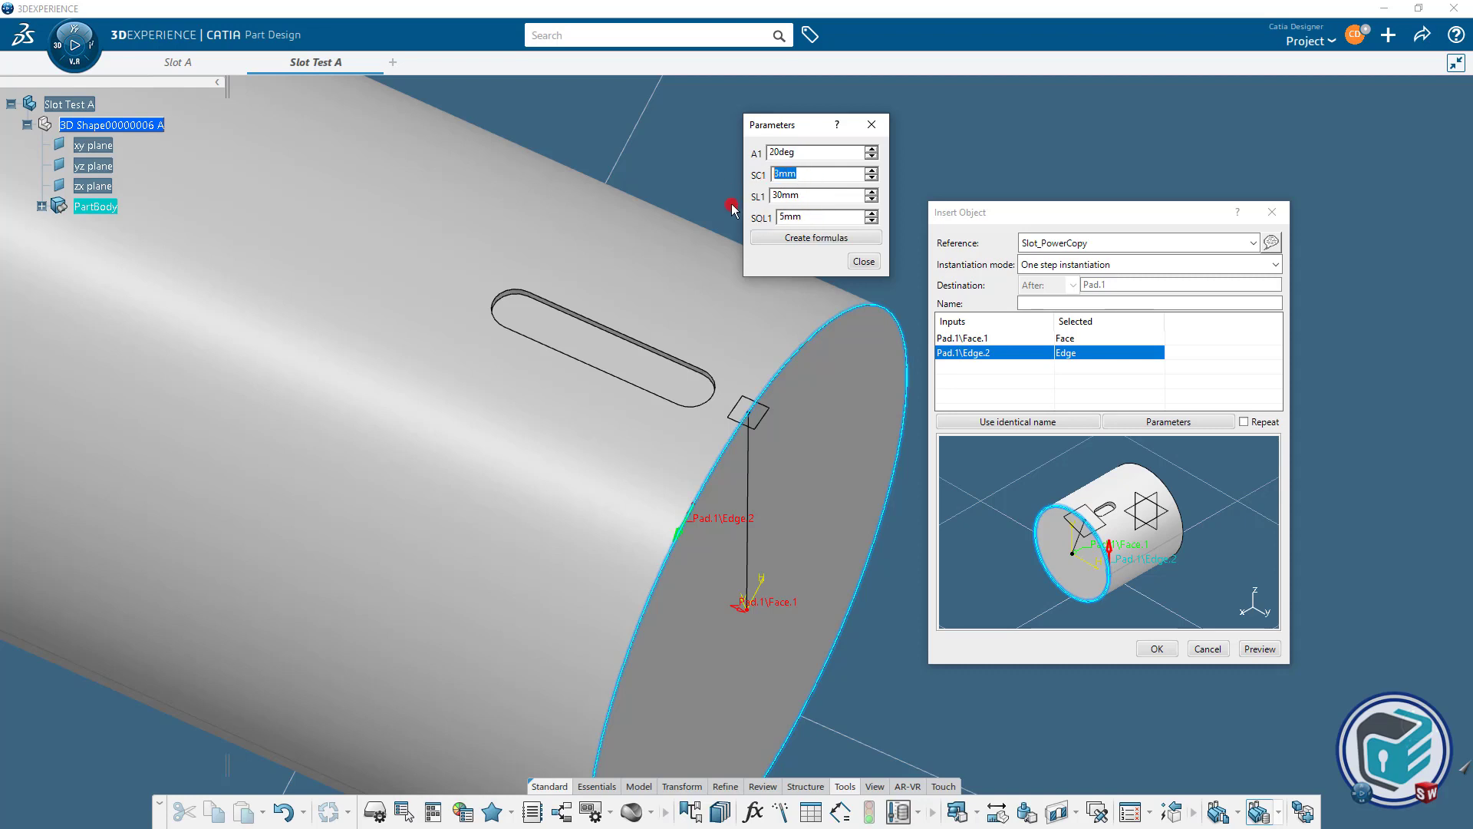
text(2)
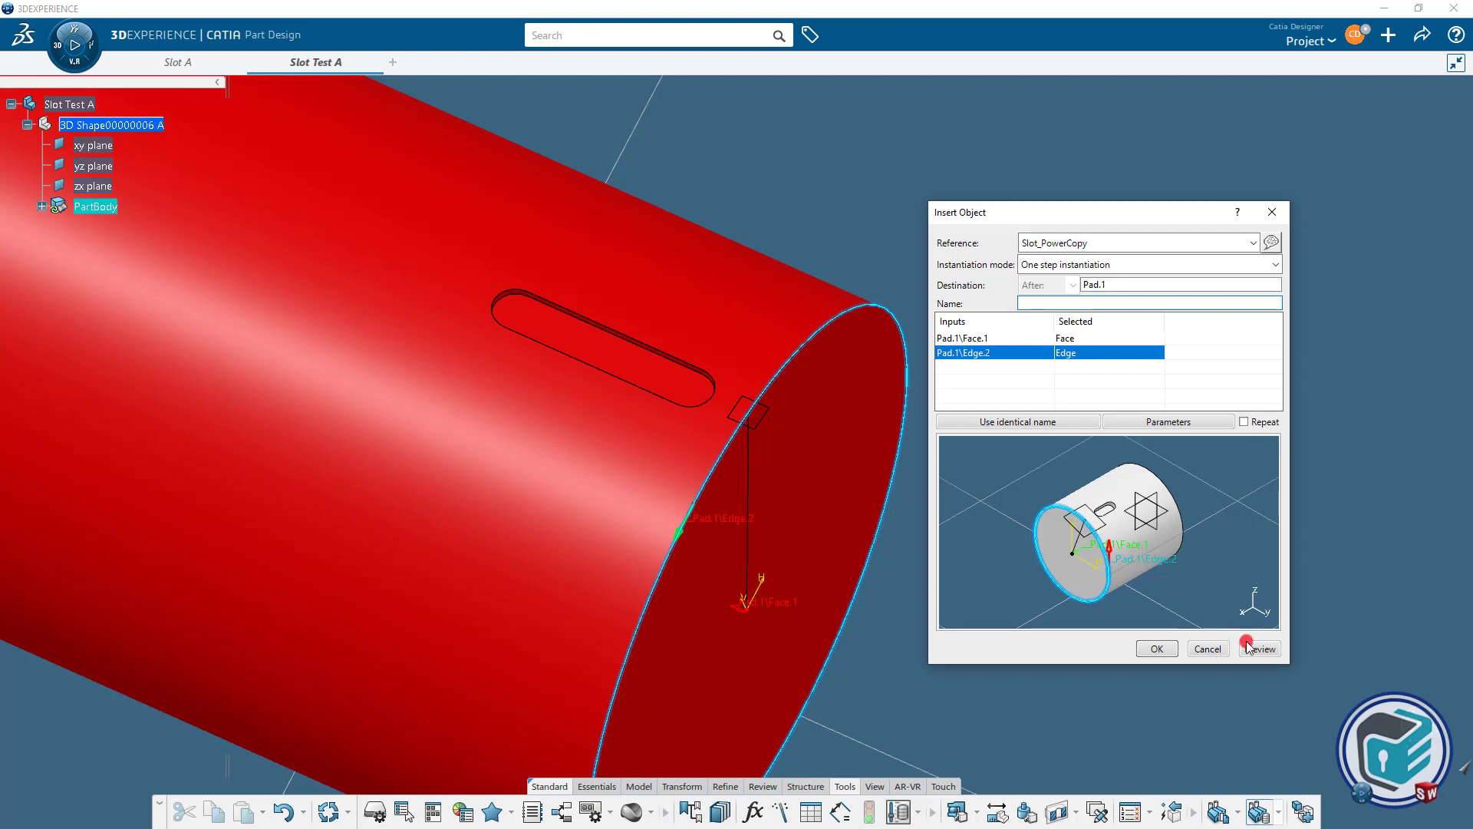
click(1259, 649)
click(1164, 649)
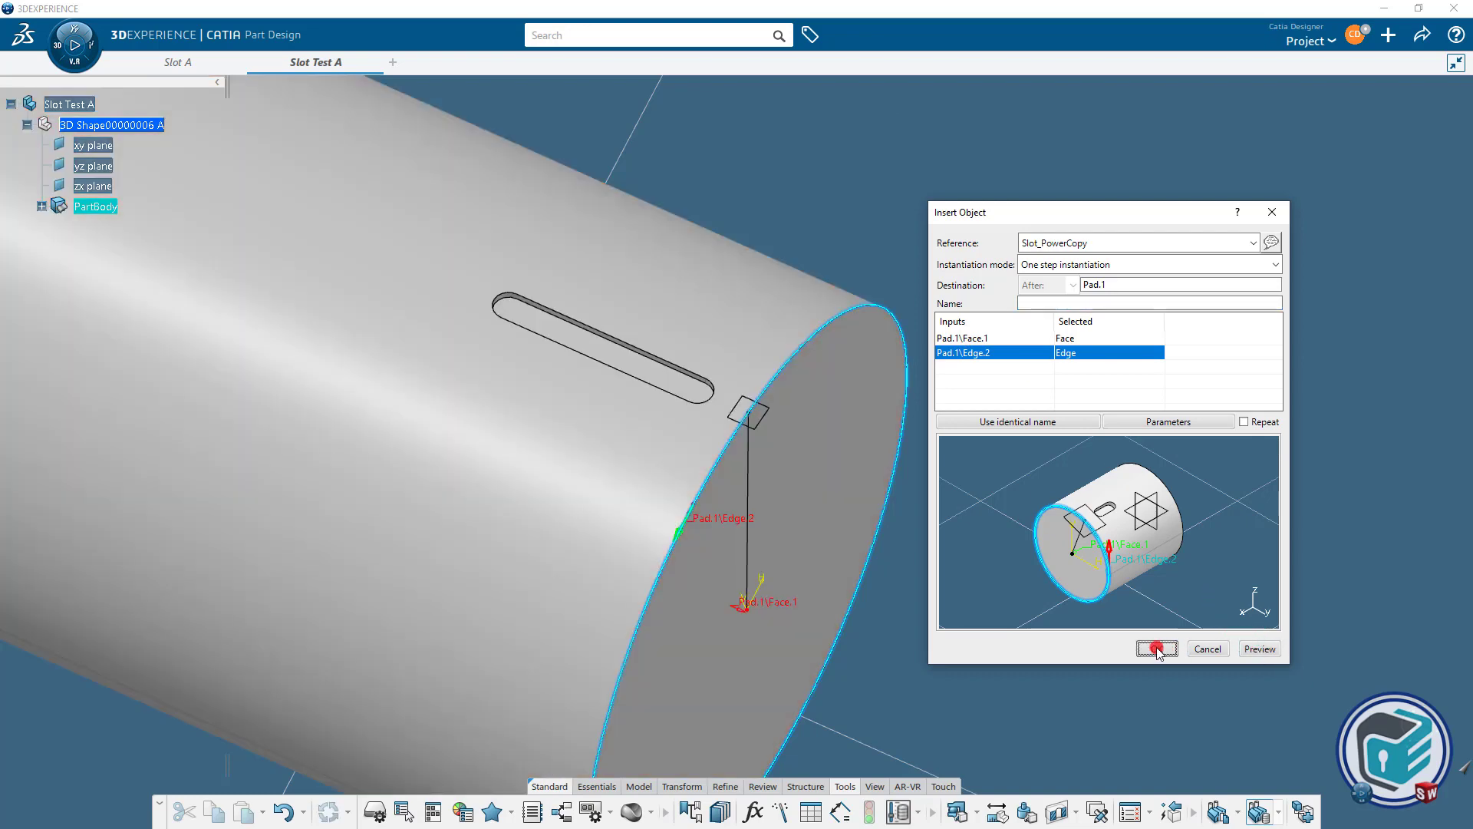
Expand PartBody and examine the inserted Sketch.2, Plane.1 and Pocket.1 features on the cylinder.
ctrl+middle_drag(870, 500, 903, 521)
click(99, 239)
click(42, 207)
click(62, 259)
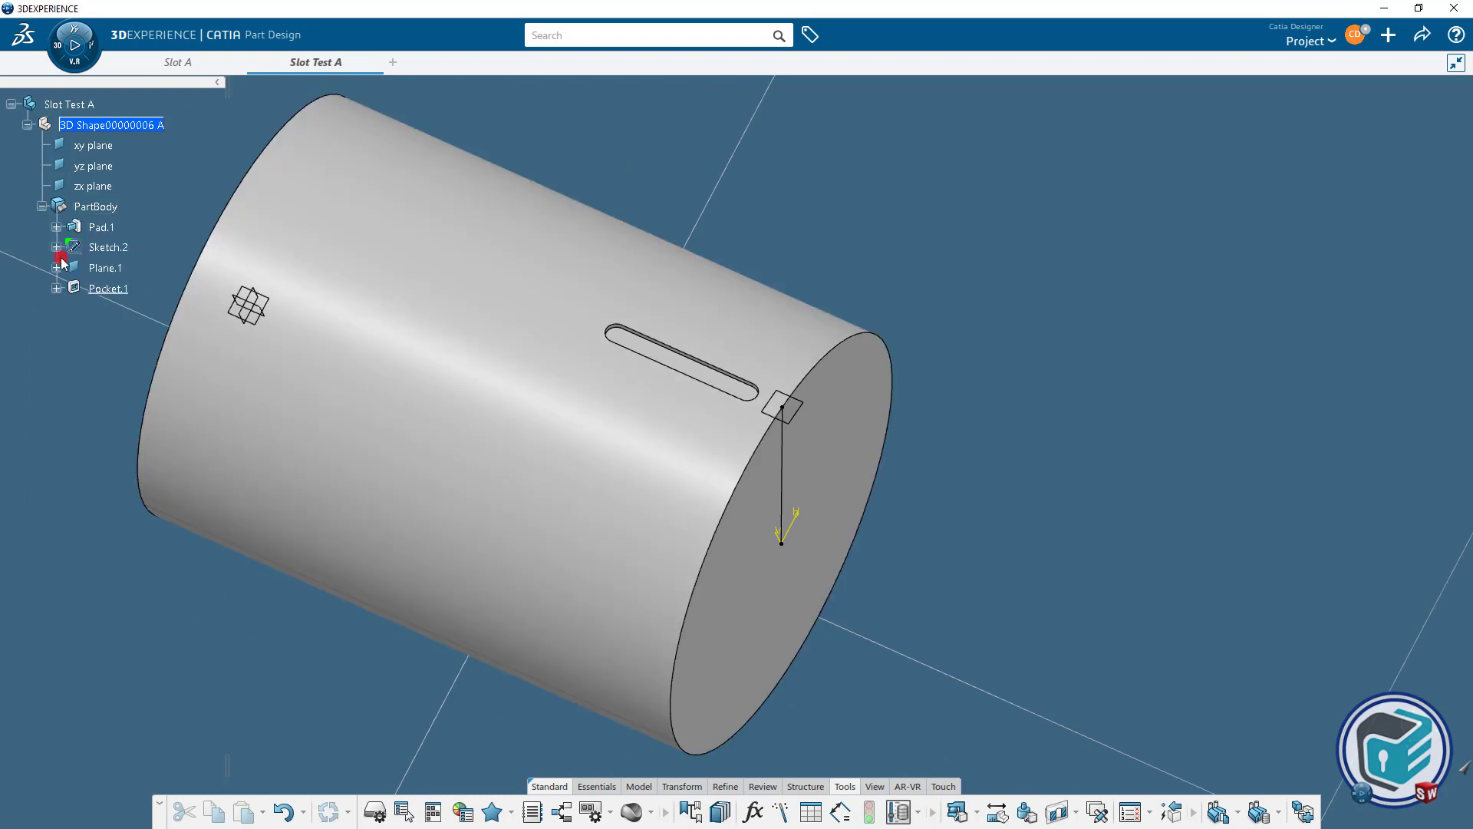
click(104, 247)
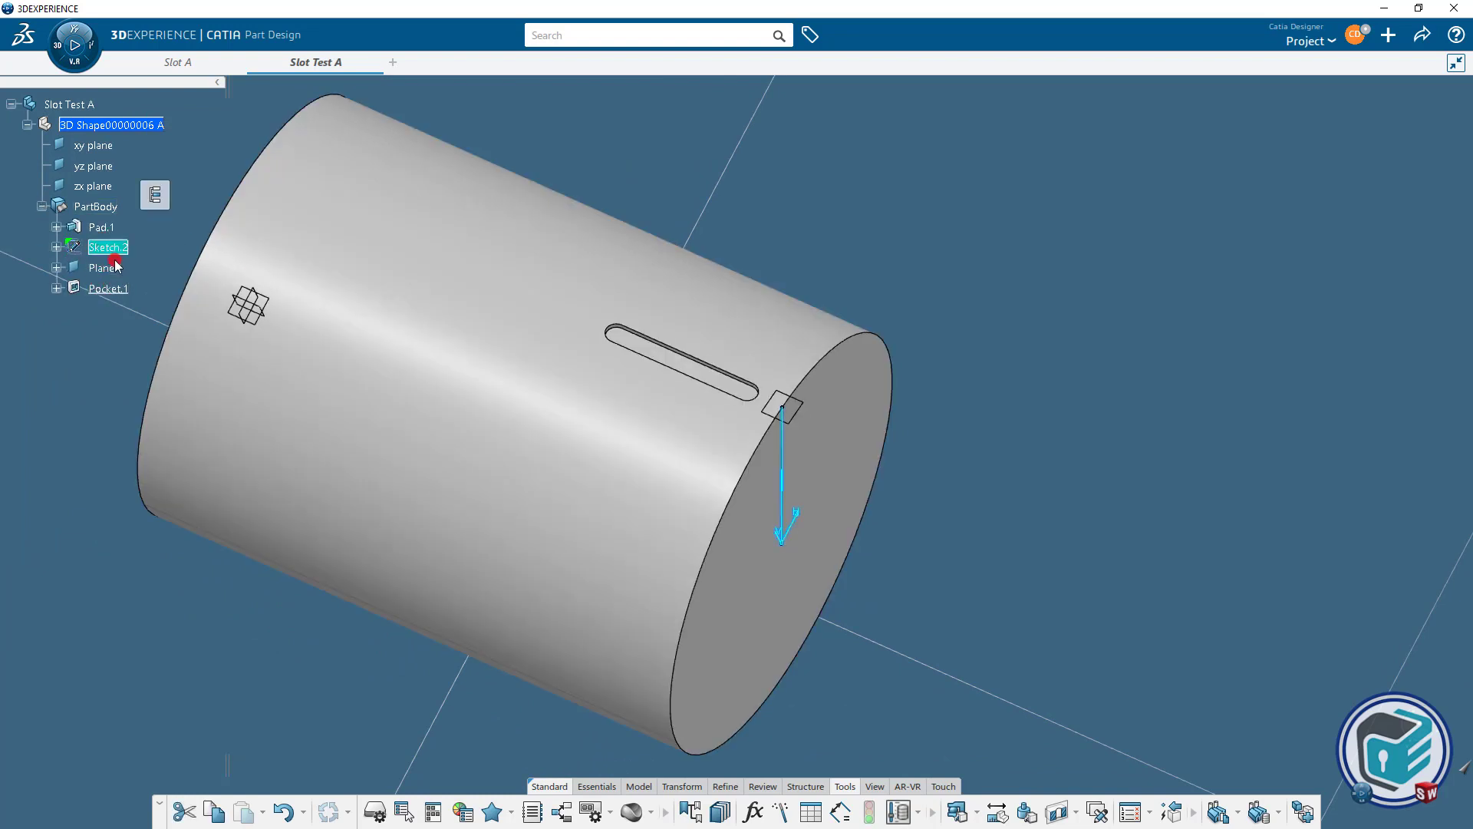
click(106, 267)
click(79, 293)
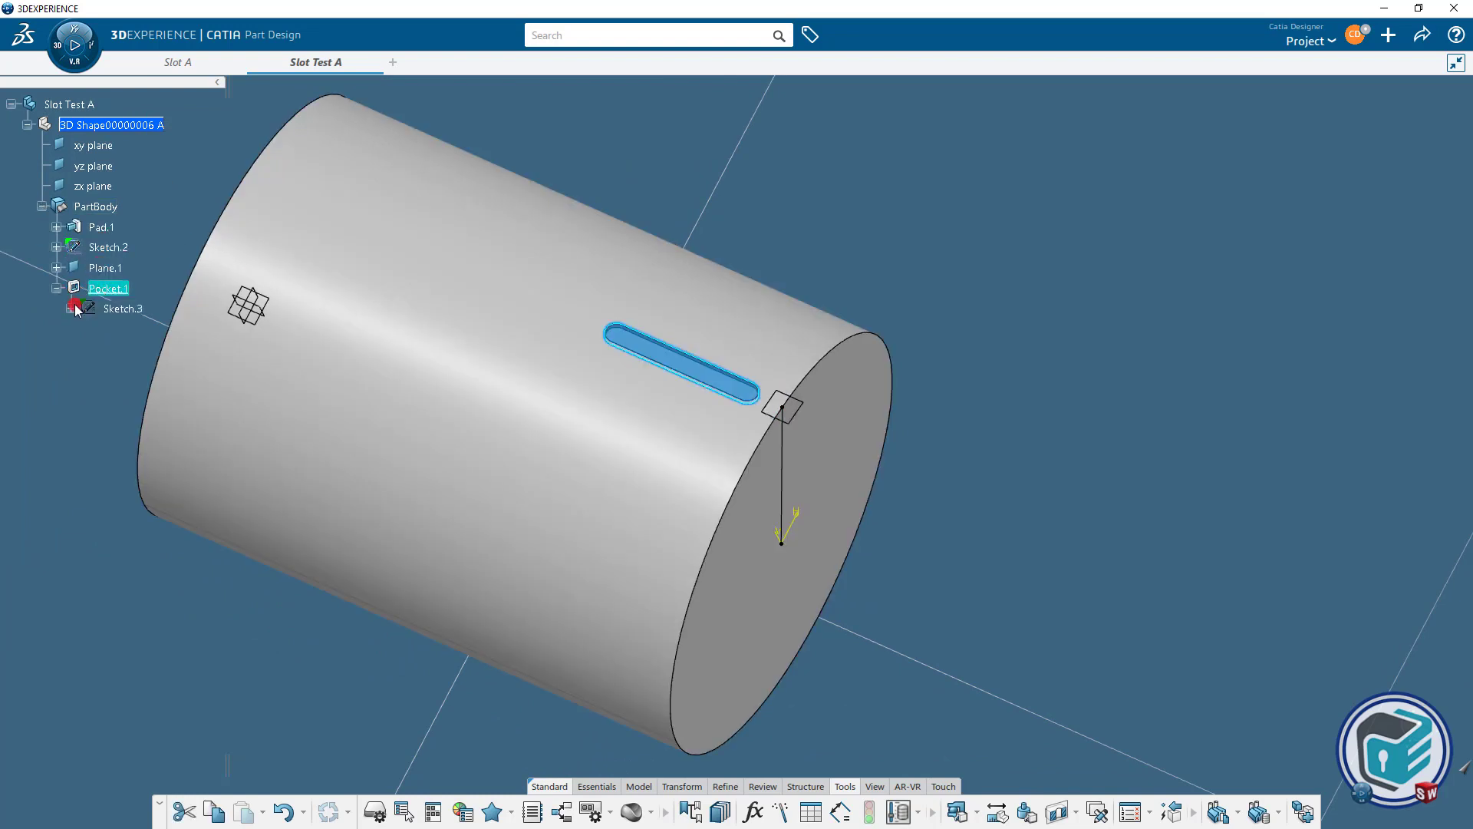
Open Sketch.3 under Pocket.1, rearrange the slot's offset and length dimension labels for readability, and exit the sketch.
double_click(121, 308)
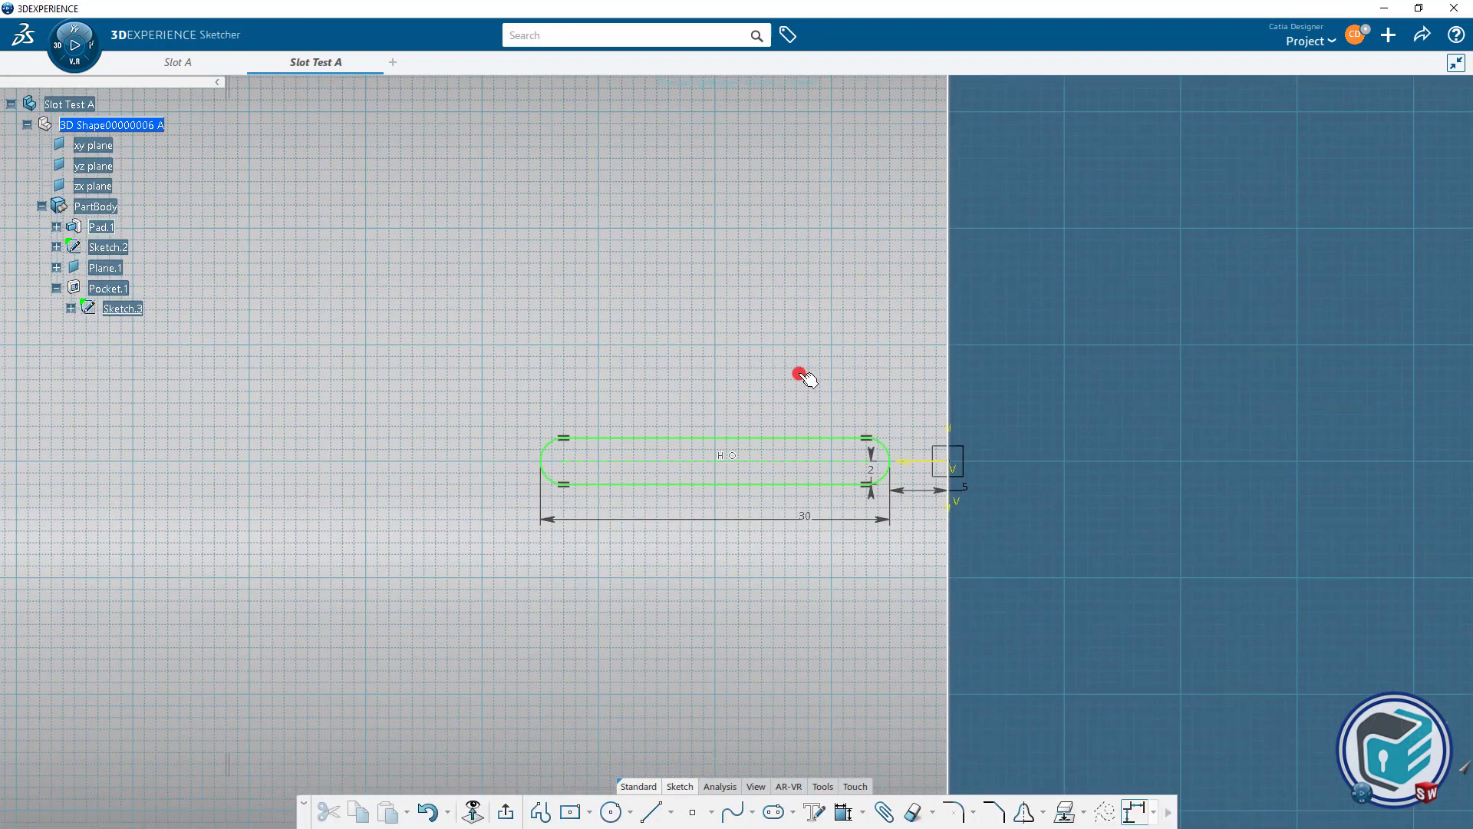
drag(937, 491, 938, 579)
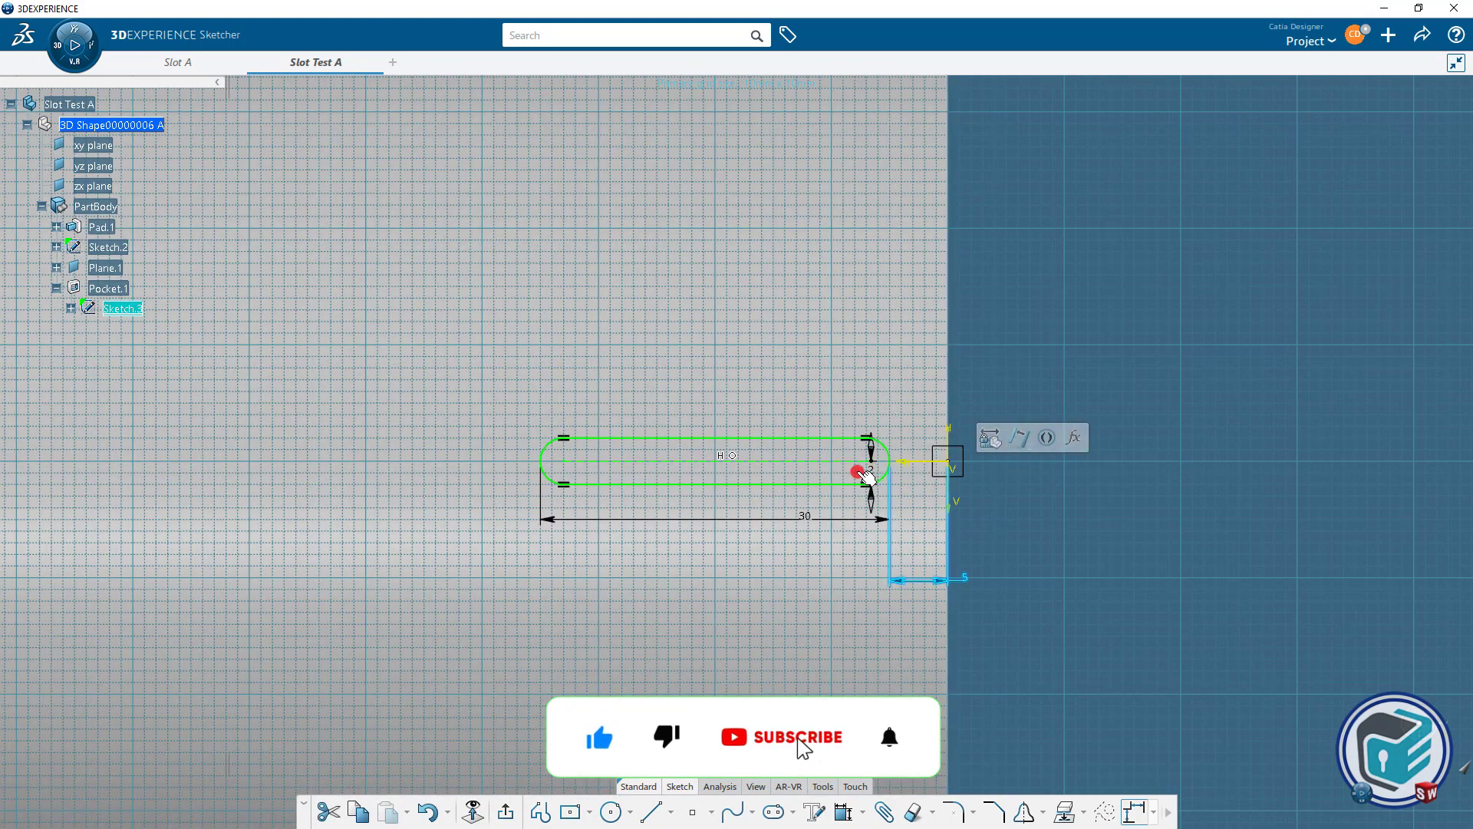
click(868, 468)
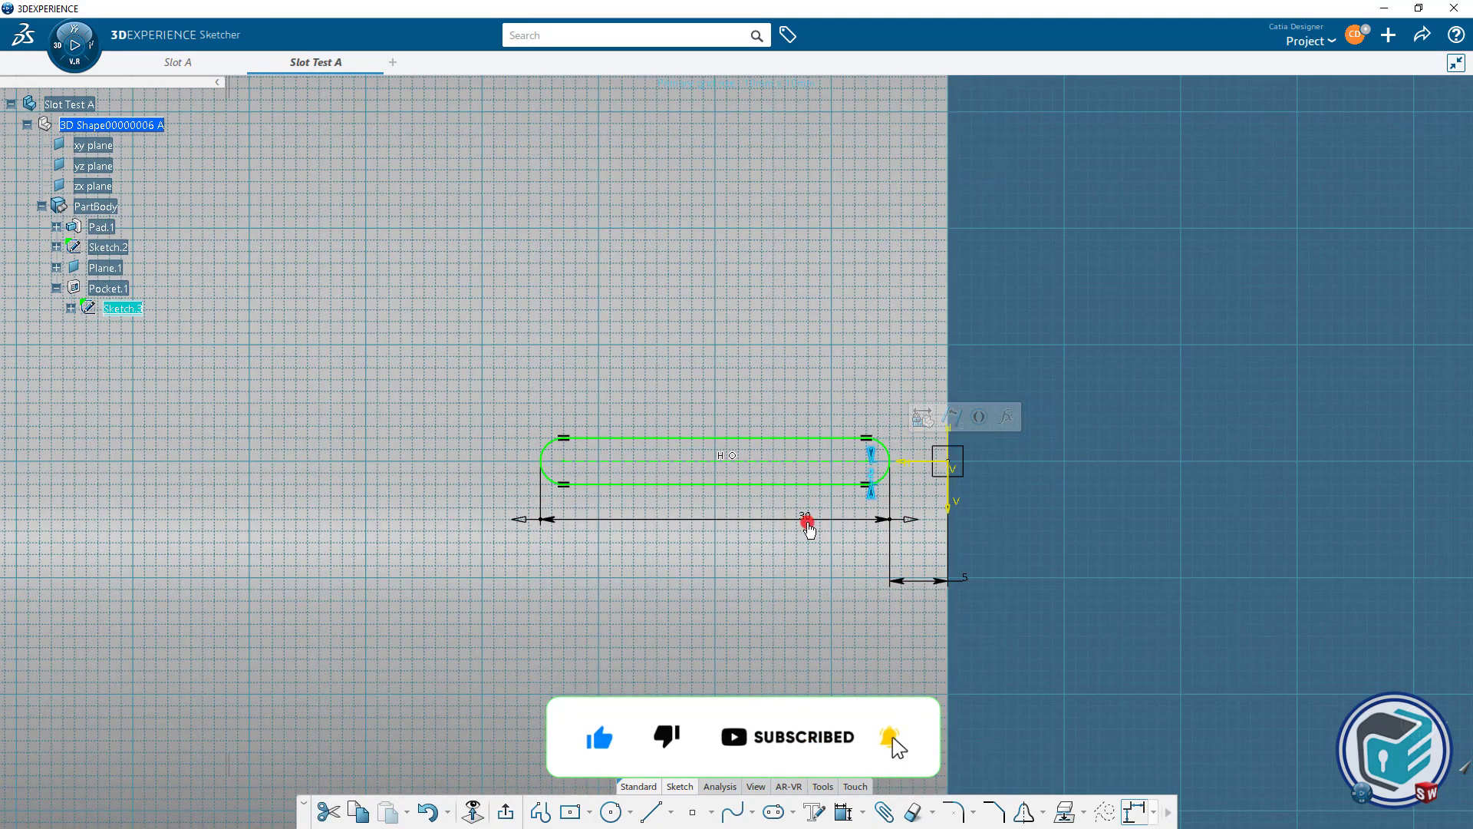
click(805, 519)
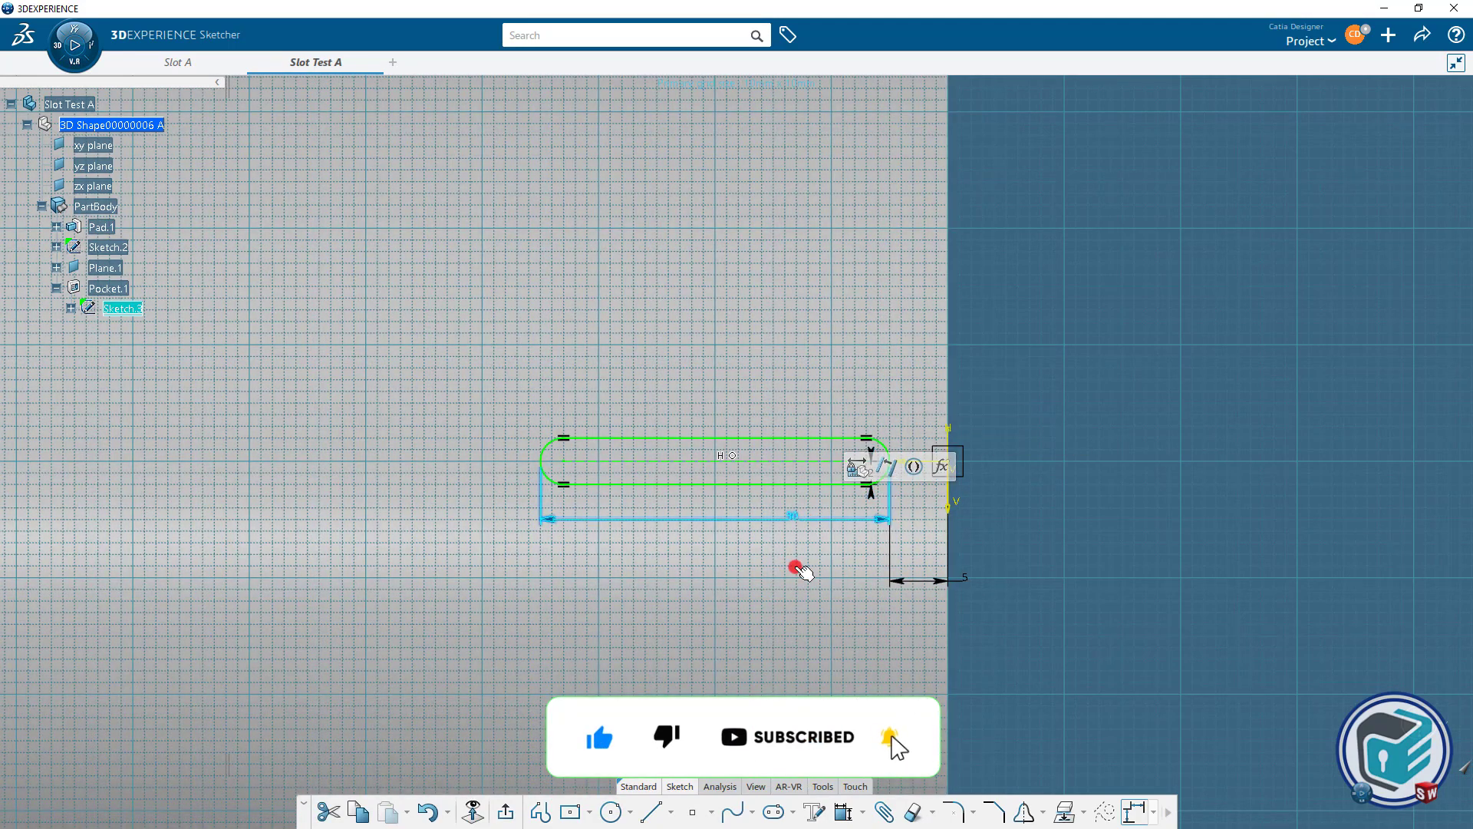
drag(795, 567, 740, 578)
click(1066, 533)
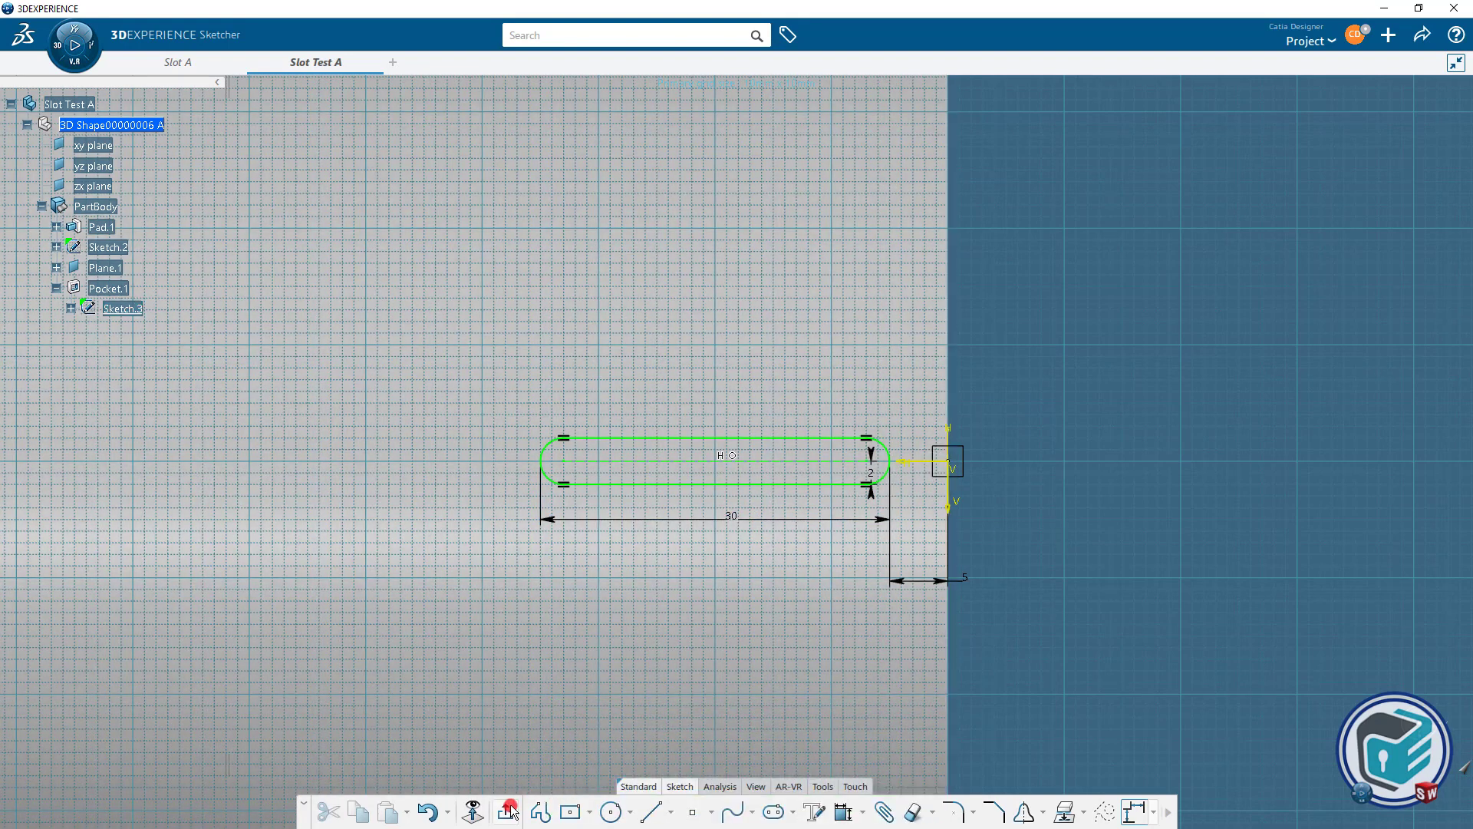
click(505, 815)
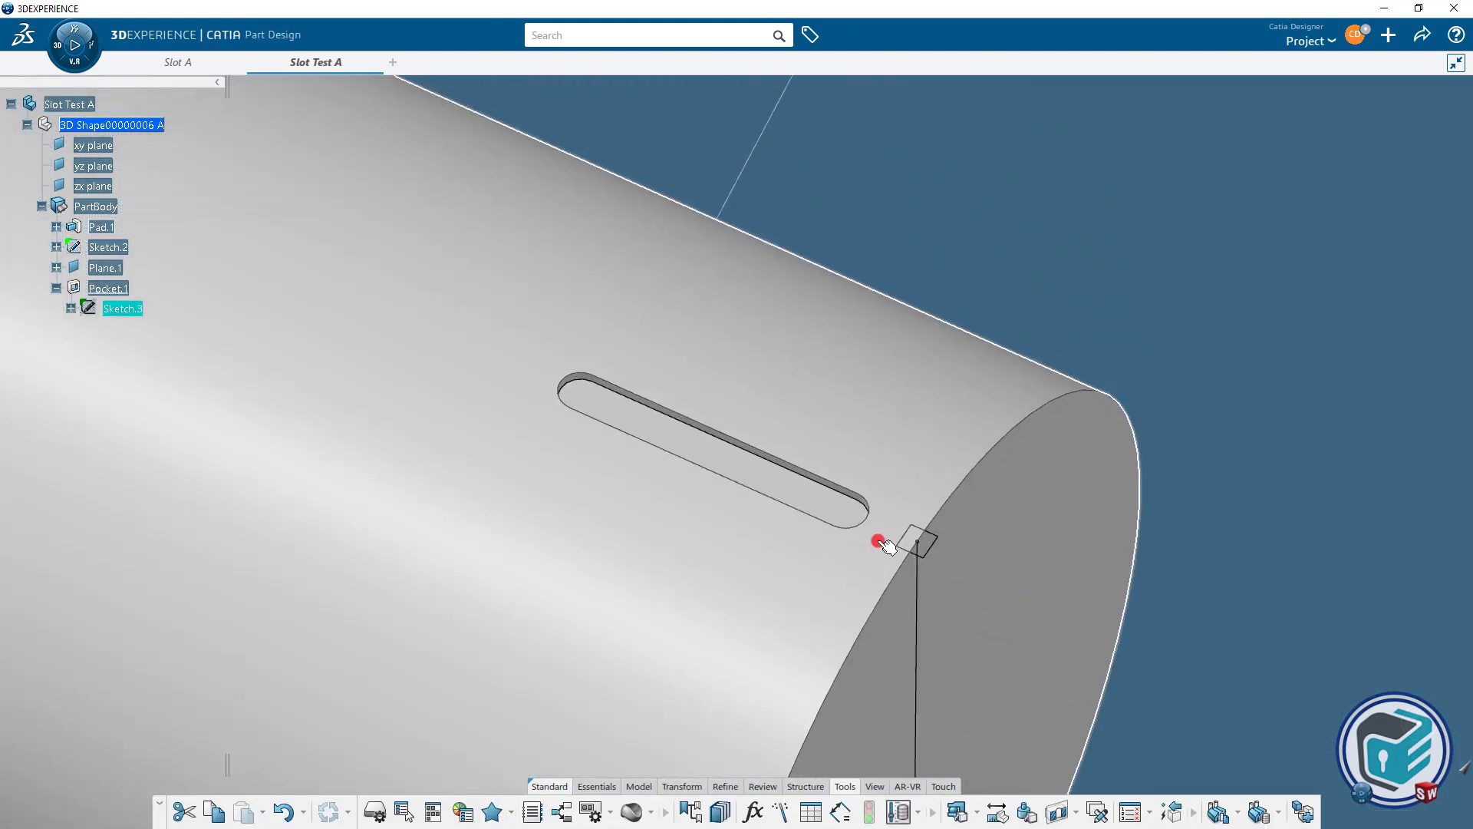
mouse_move(909, 510)
ctrl+middle_down()
mouse_move(891, 585)
mouse_move(865, 490)
ctrl+middle_up()
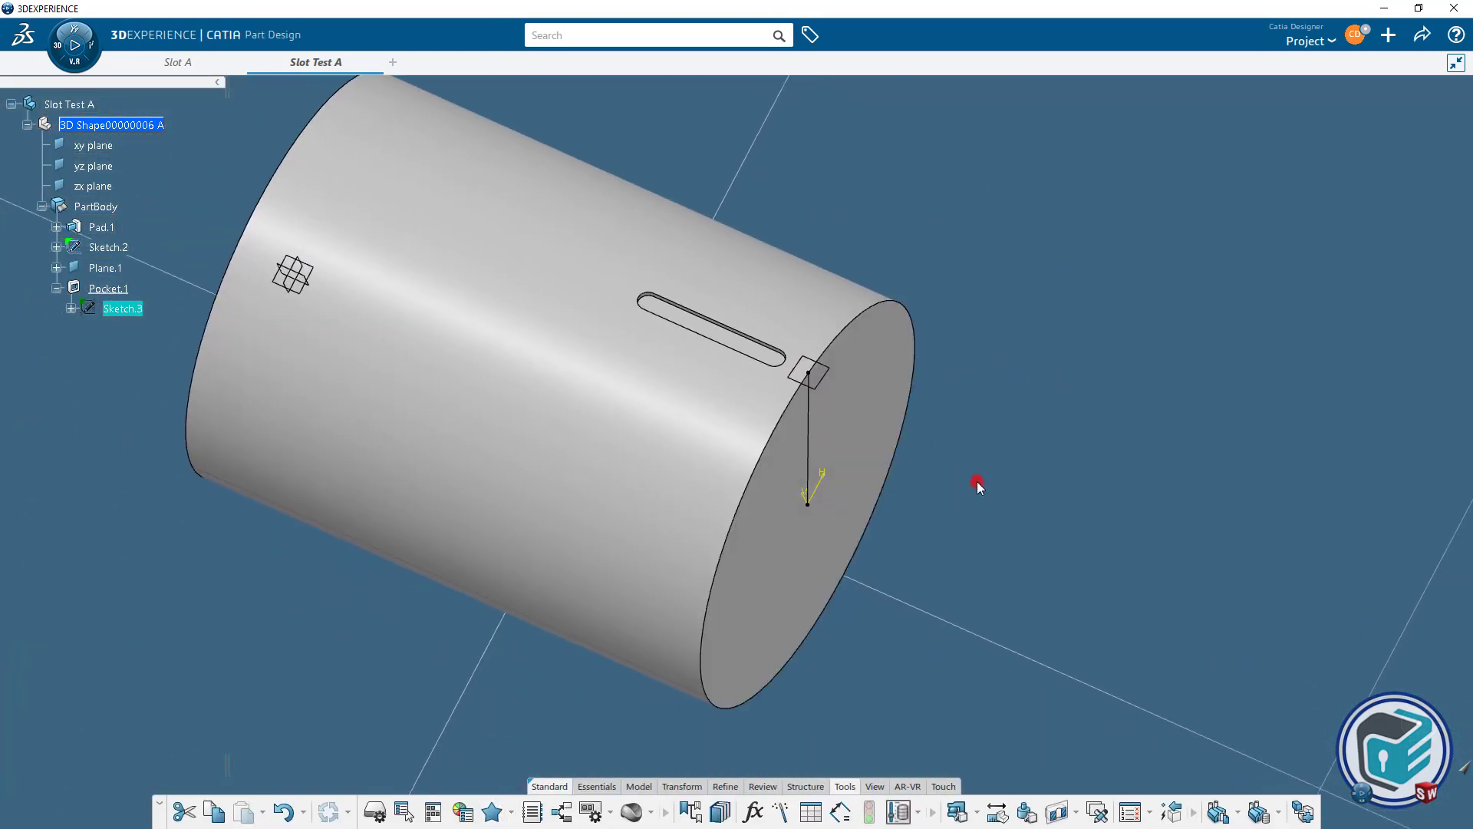
click(977, 482)
Switch to the Slot A part and start a new User Feature named Slot_UserFeature.
click(174, 63)
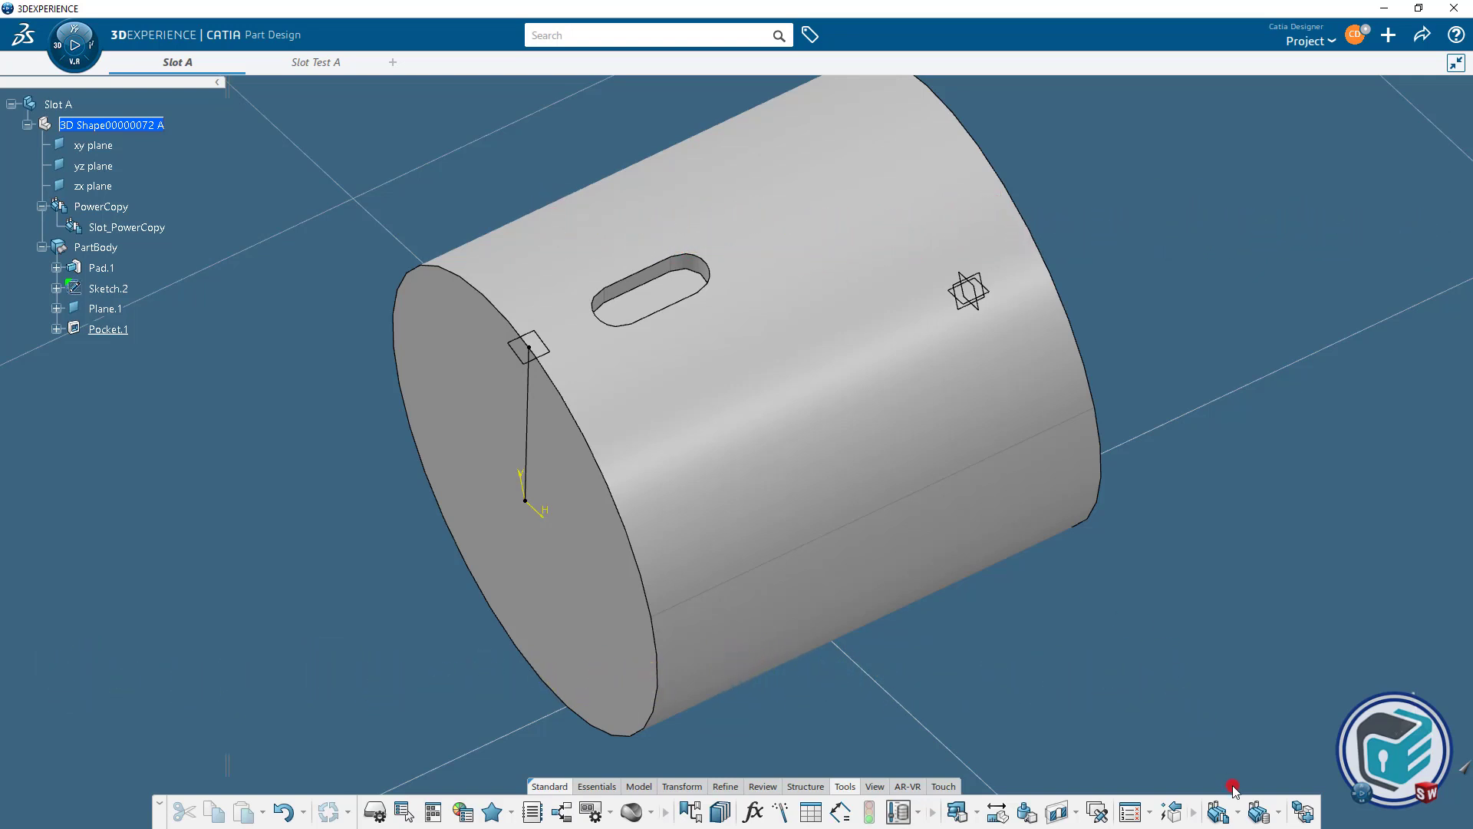
click(1237, 812)
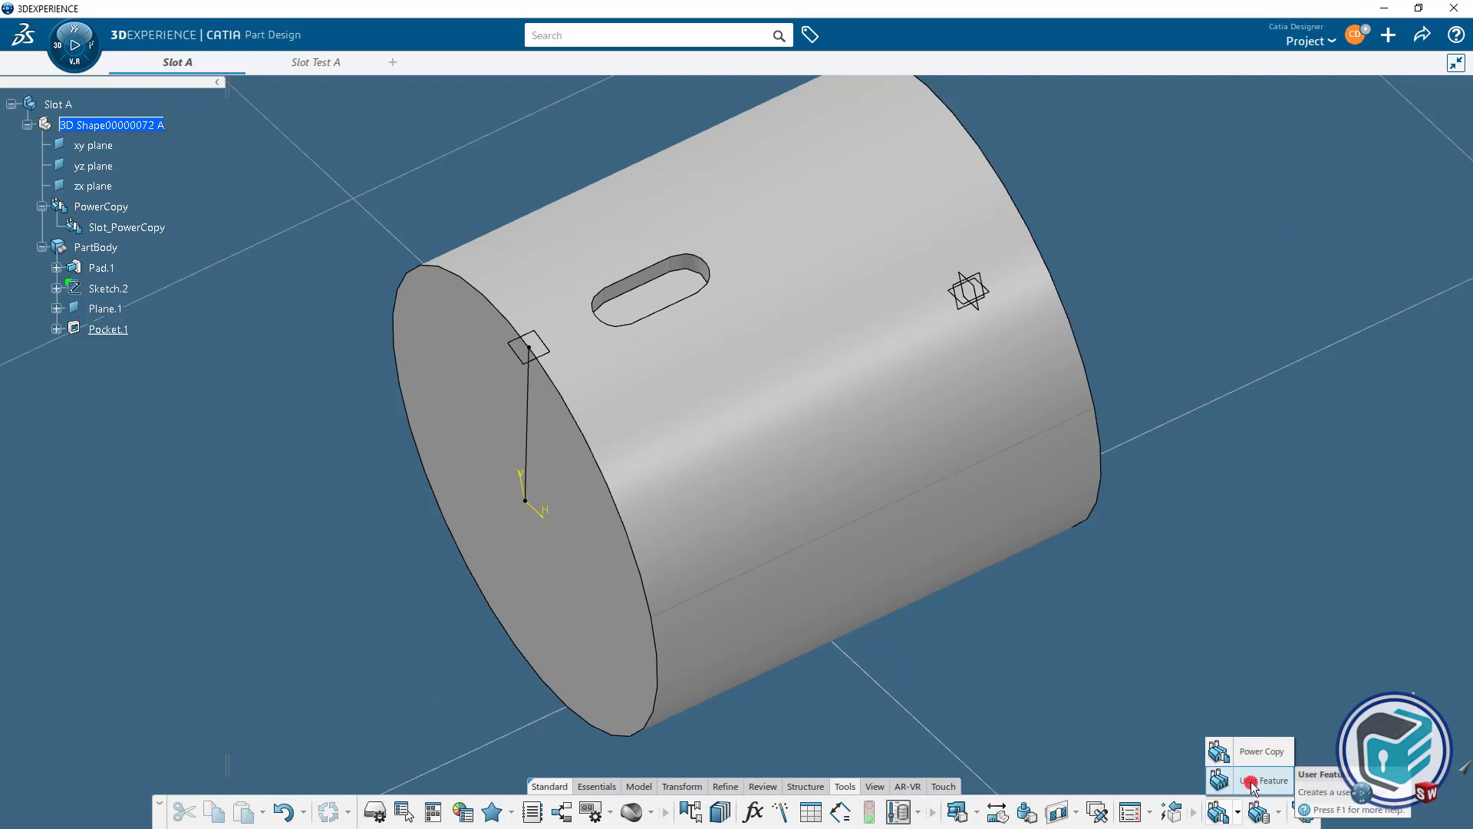
click(1252, 784)
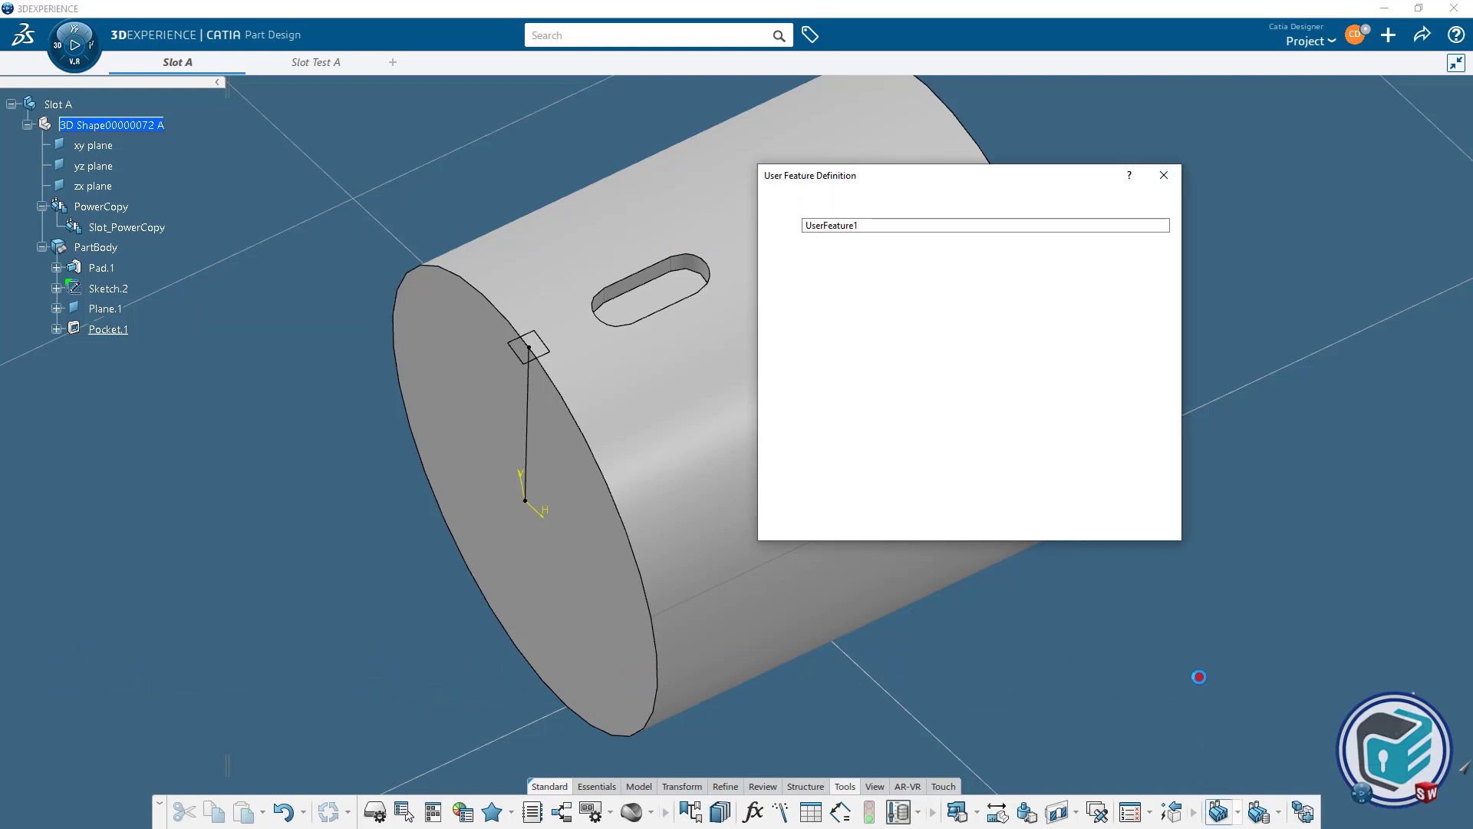
drag(1194, 560, 1321, 706)
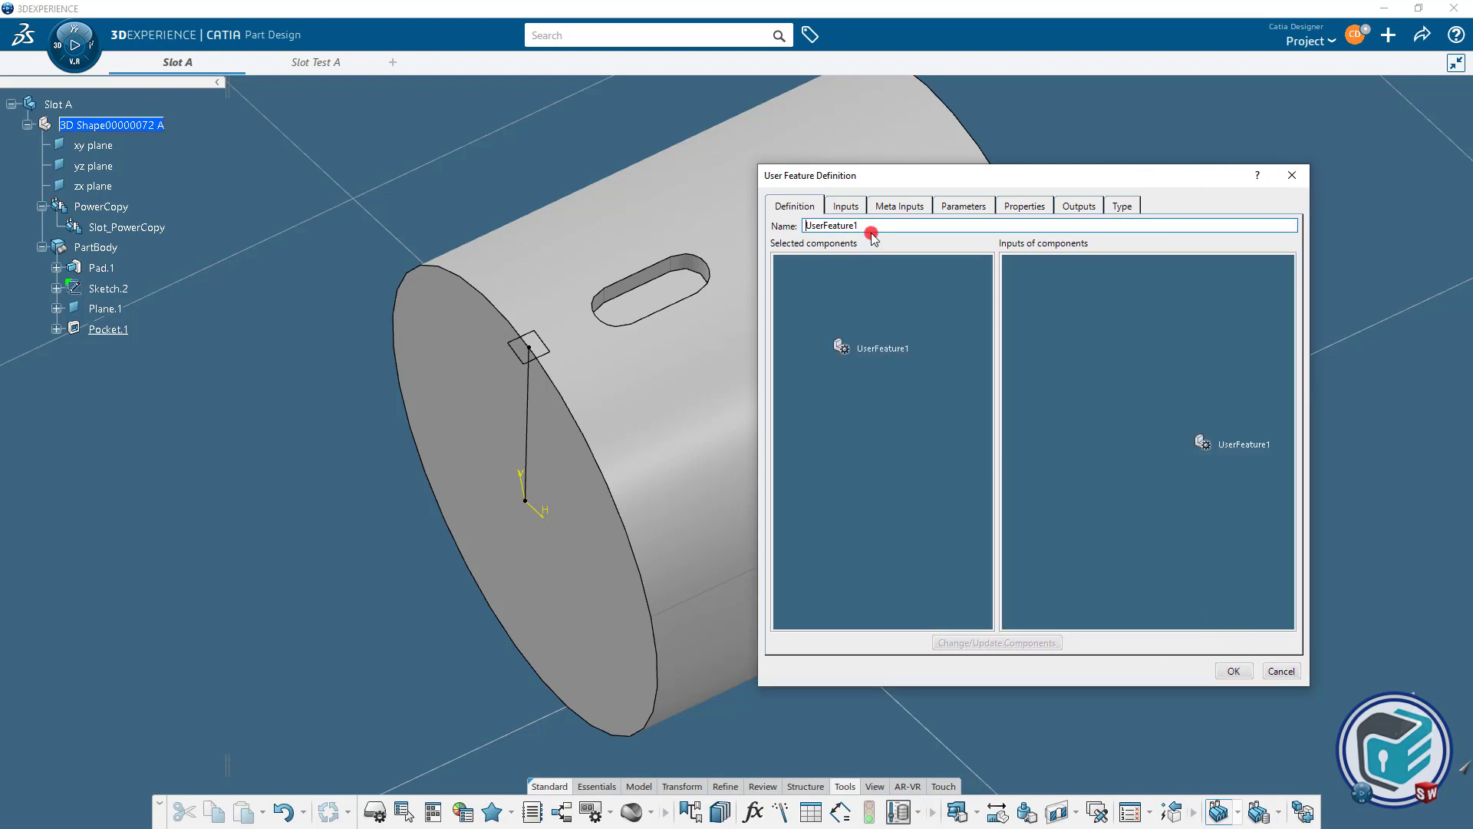
drag(871, 227, 751, 231)
click(805, 227)
text(S)
key(Caps_Lock)
text(lot)
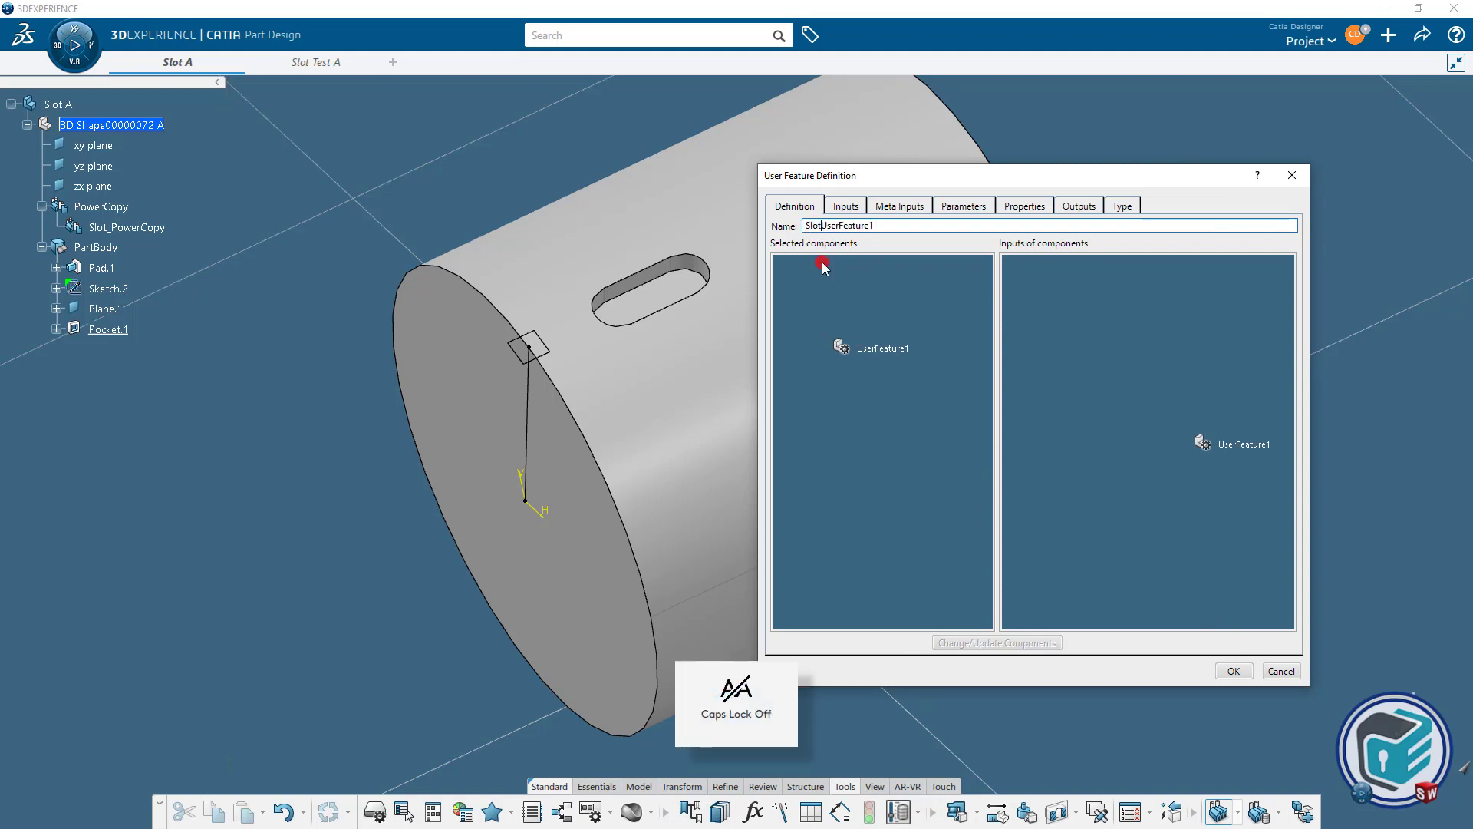
text(_)
click(887, 225)
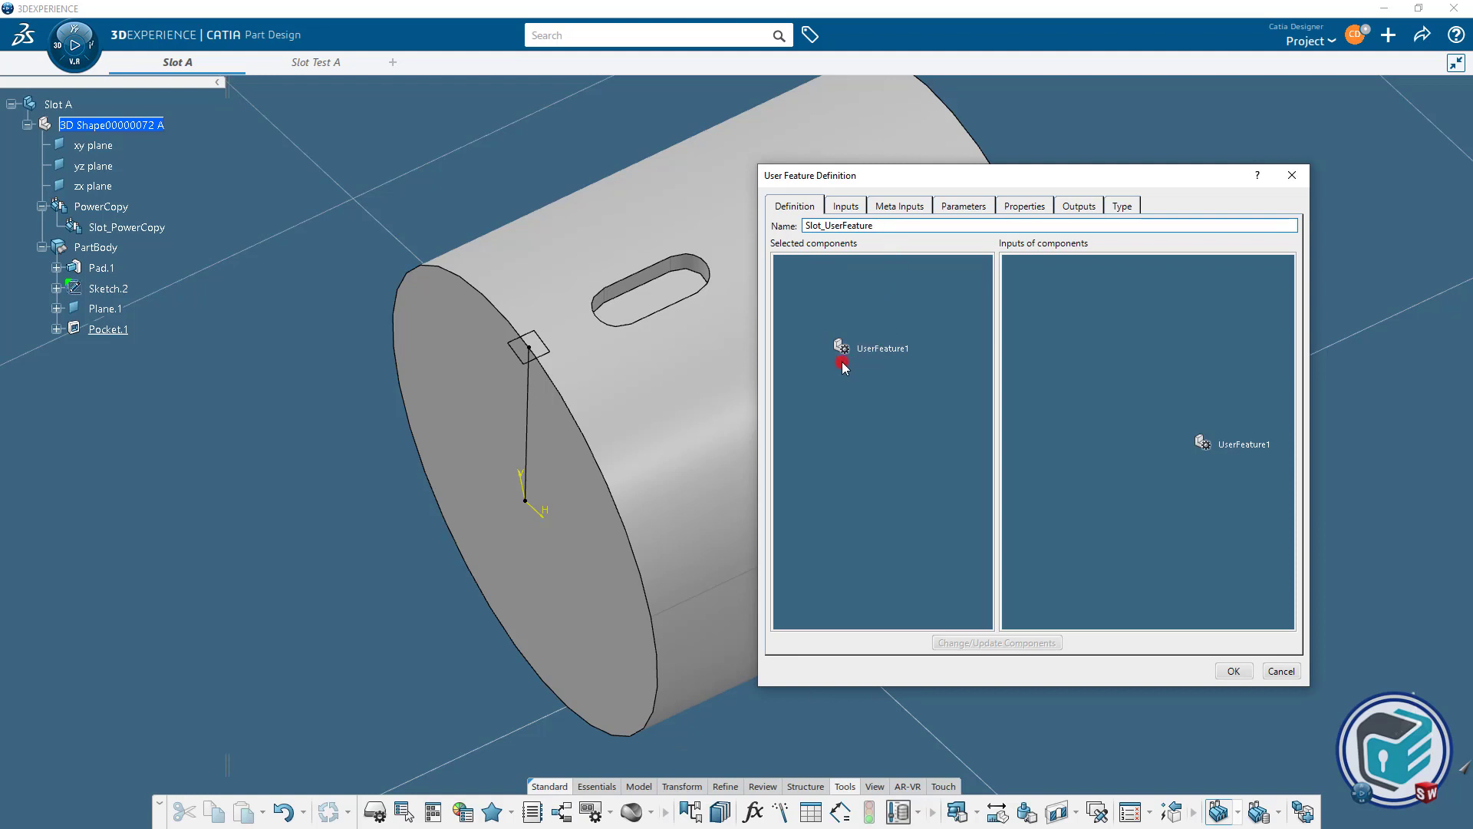
Add Pocket.1, Plane.1 and Sketch.2 as components of the user feature and review its inputs and meta inputs.
click(107, 329)
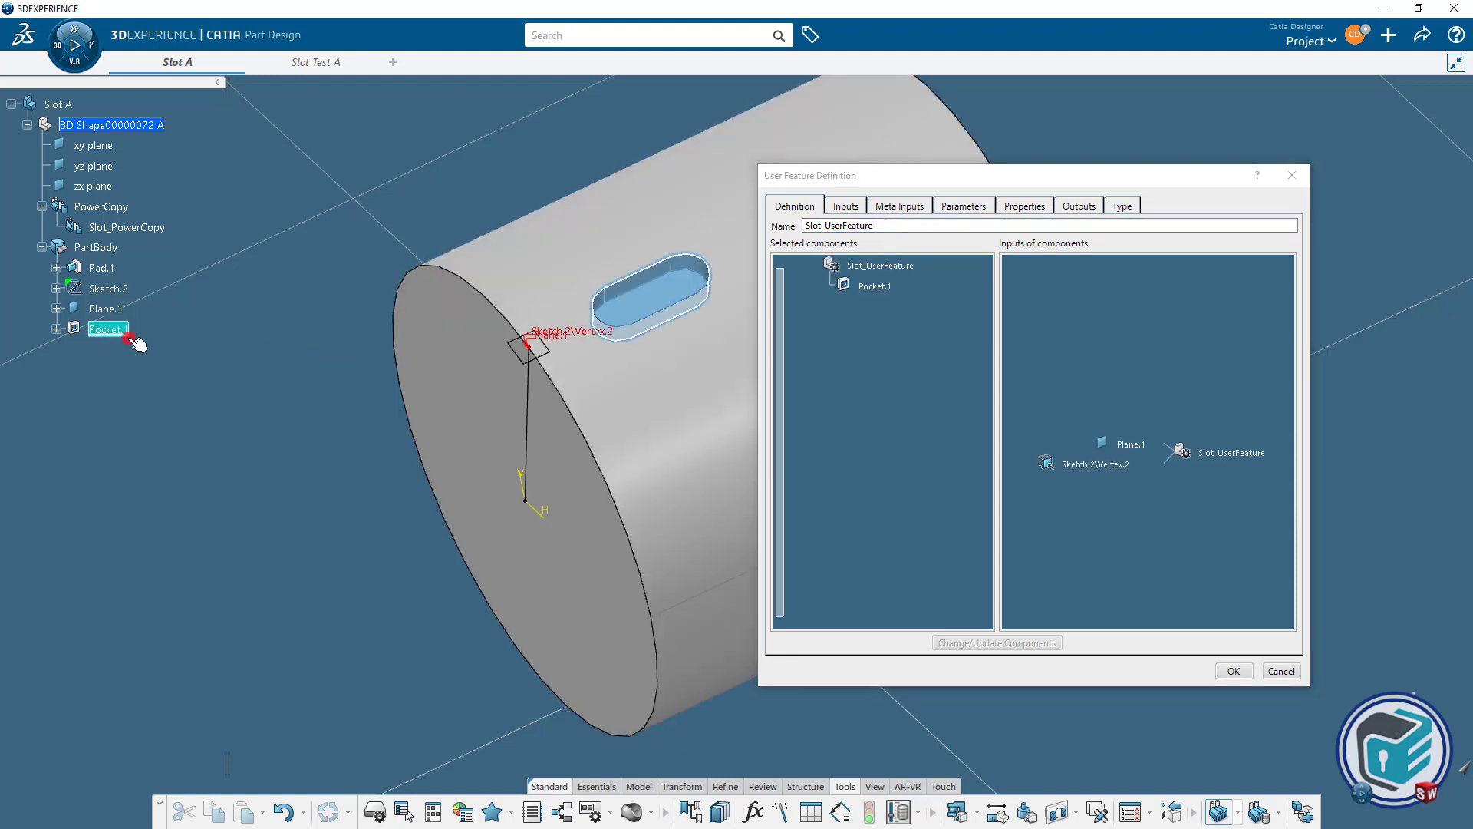
click(1092, 445)
double_click(1126, 446)
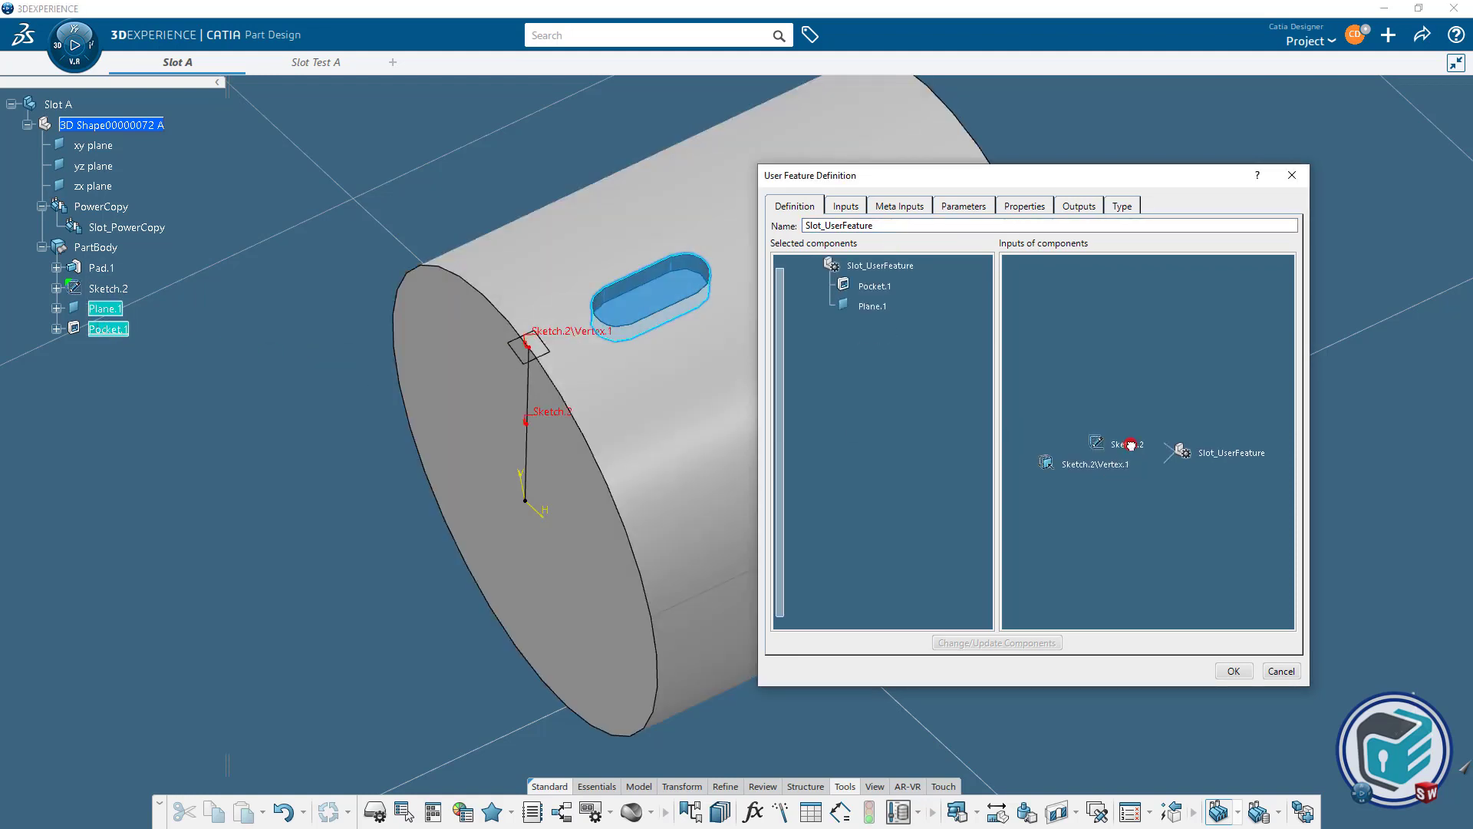
double_click(1130, 445)
click(1118, 465)
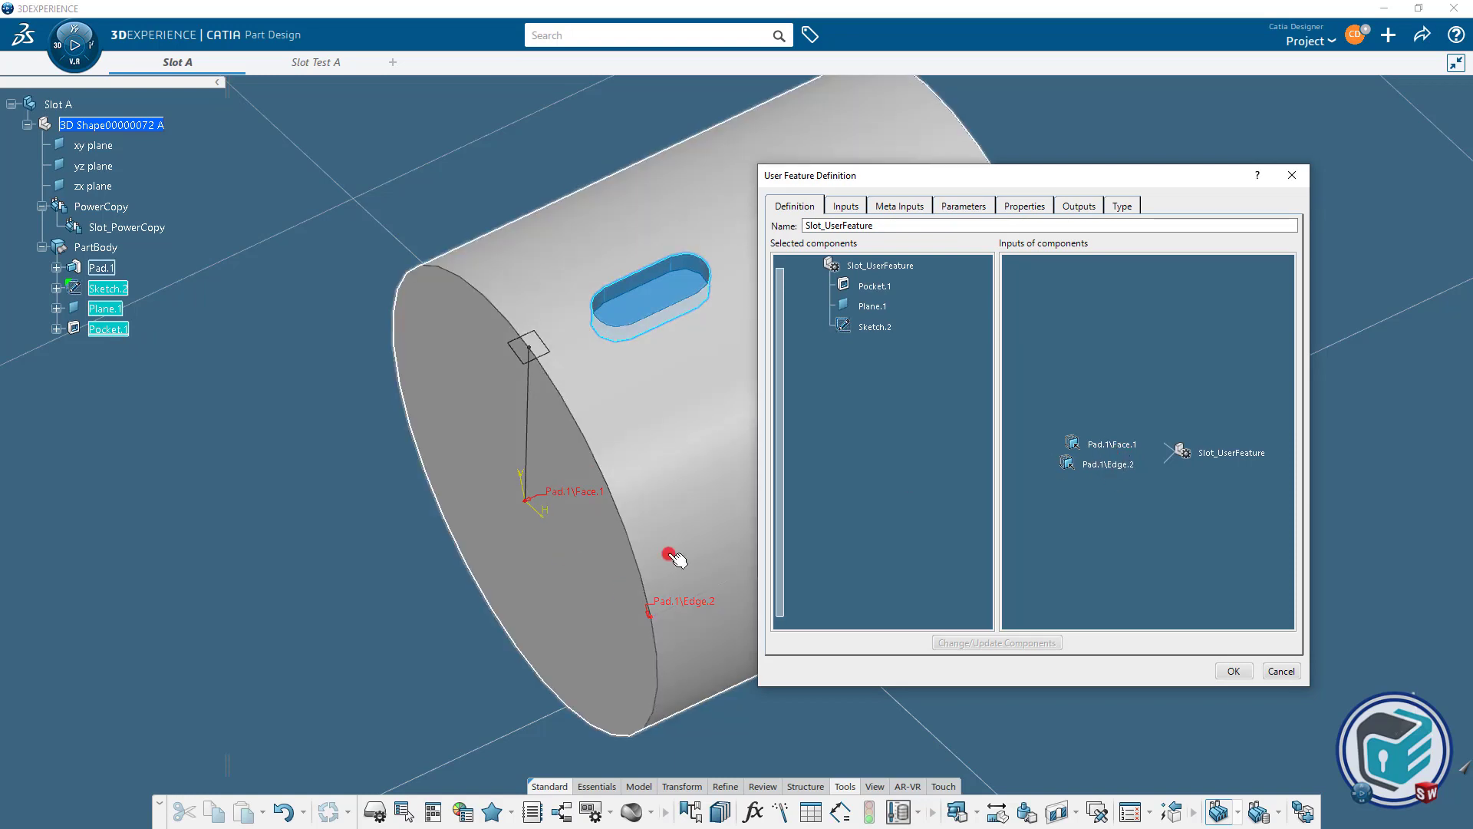
click(847, 206)
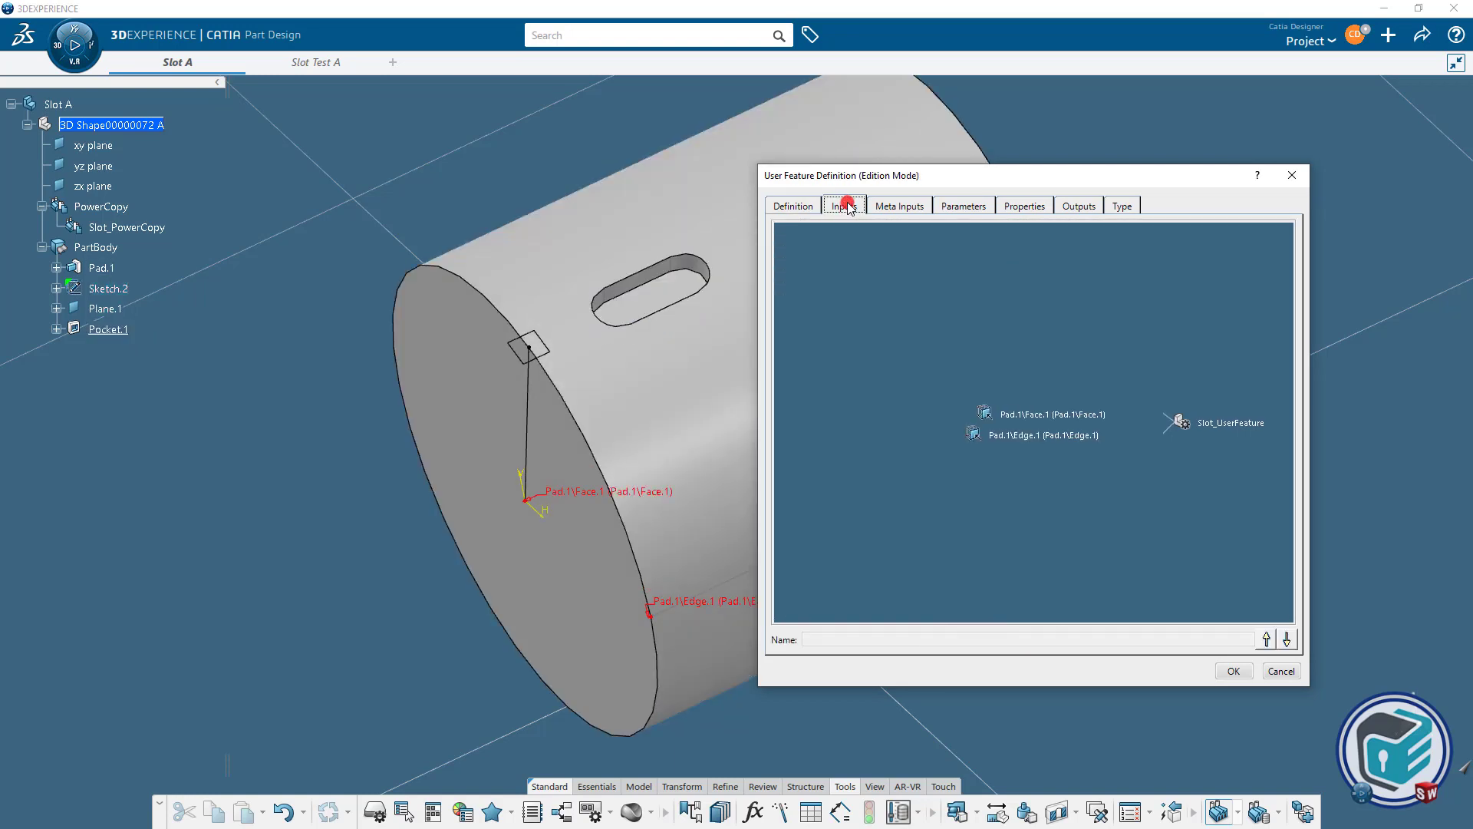
click(903, 206)
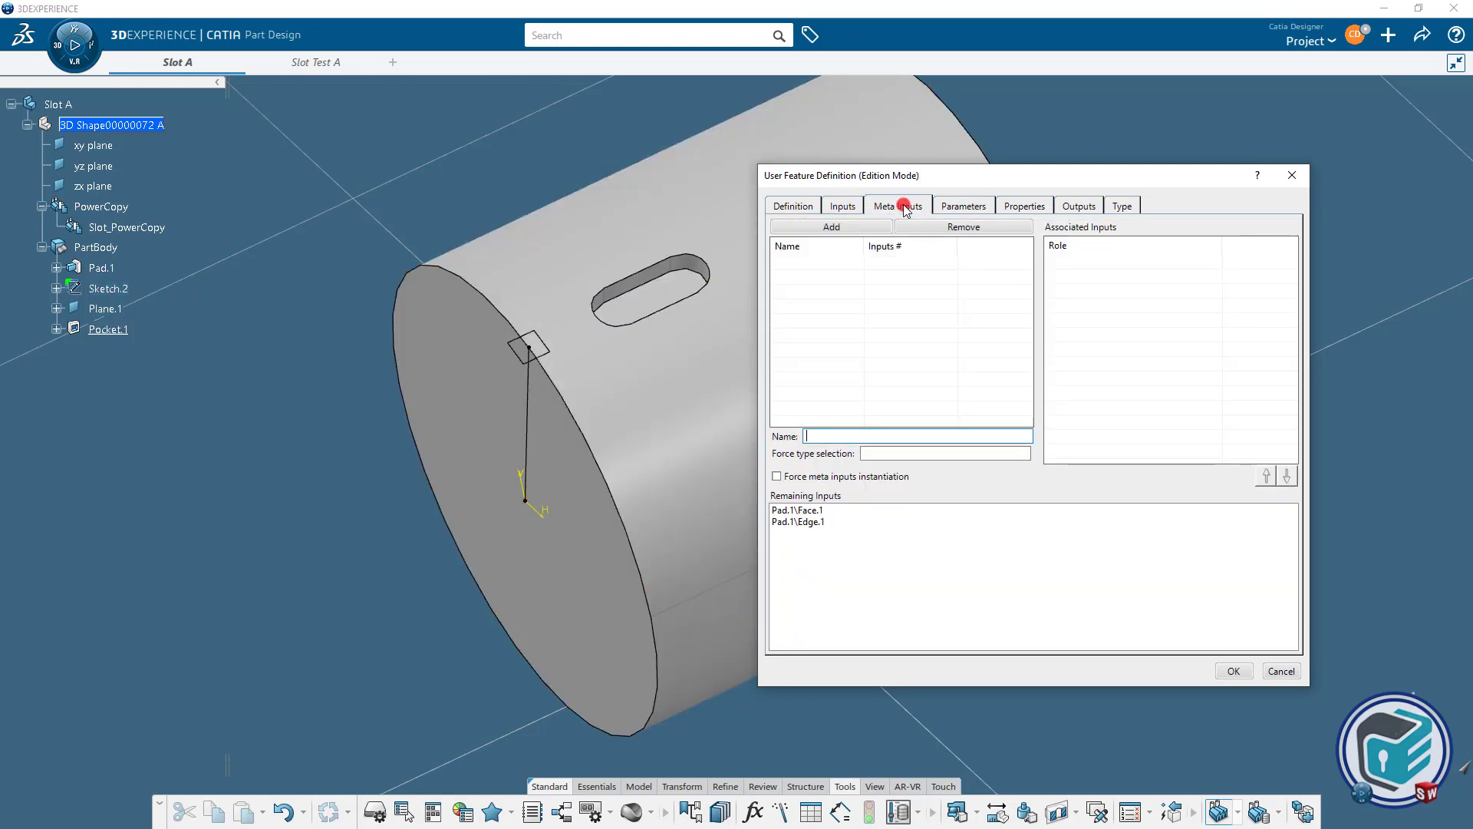
Publish the Sketch.3 SC1 offset parameter of the user feature under the name SC1.
click(957, 206)
mouse_move(950, 226)
mouse_down()
mouse_move(987, 234)
mouse_move(964, 254)
mouse_move(970, 290)
mouse_up()
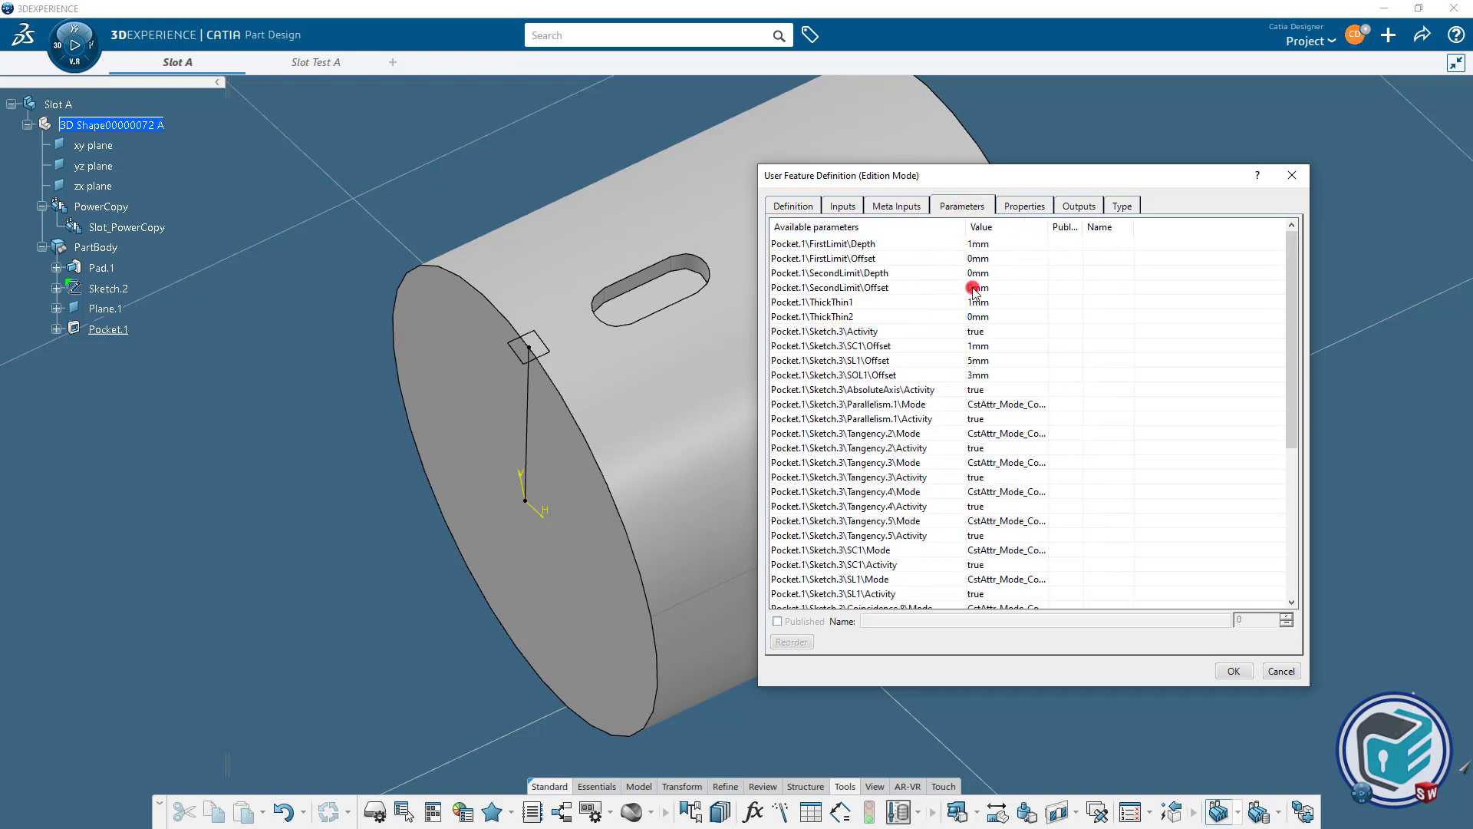
click(990, 347)
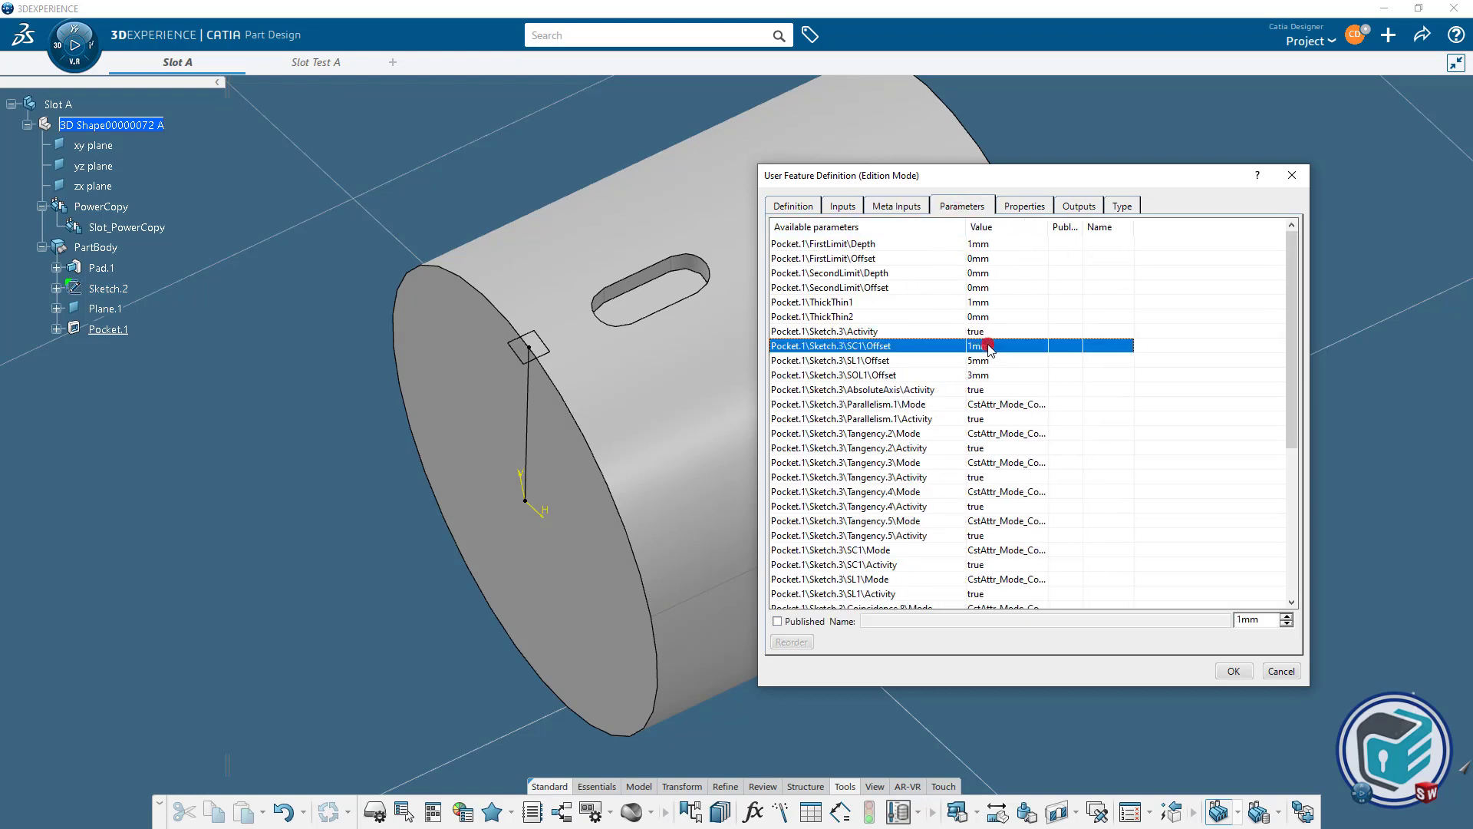
click(809, 623)
drag(942, 620, 861, 620)
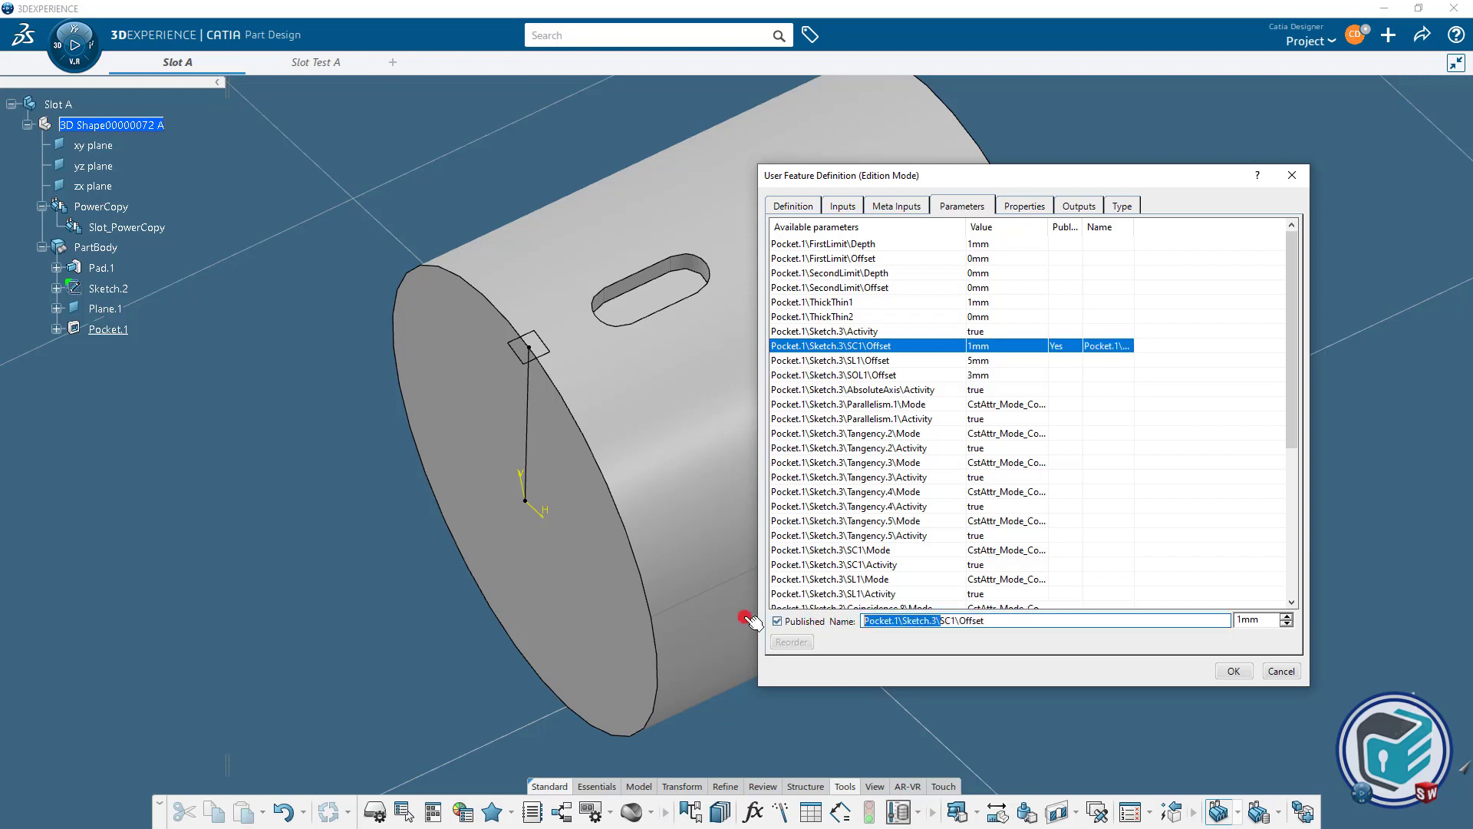
key(Delete)
key(Delete)
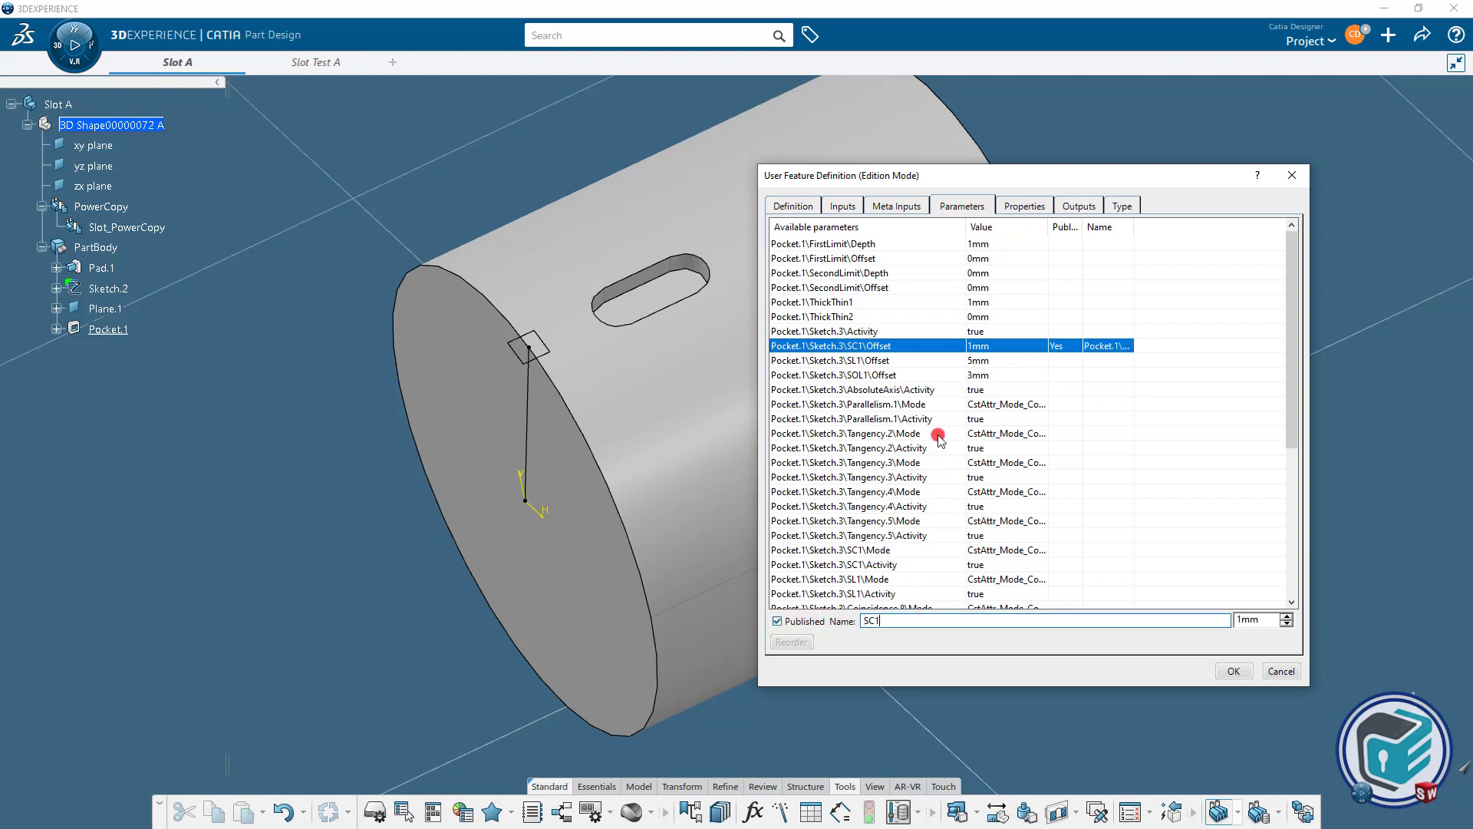
Publish the Sketch.3 SL1 offset parameter of the user feature under the name SL1.
click(955, 361)
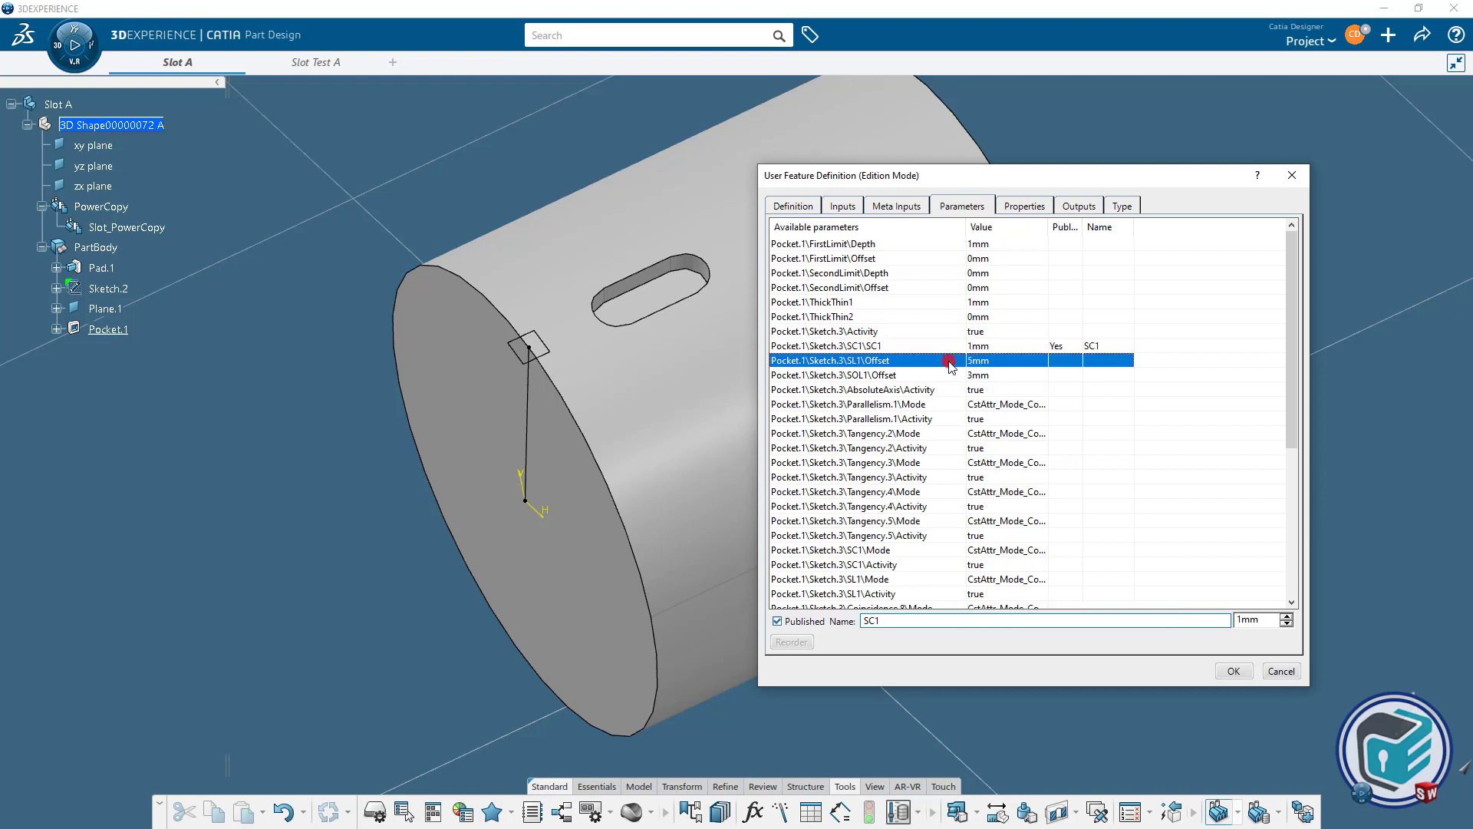
click(818, 622)
drag(941, 620, 861, 620)
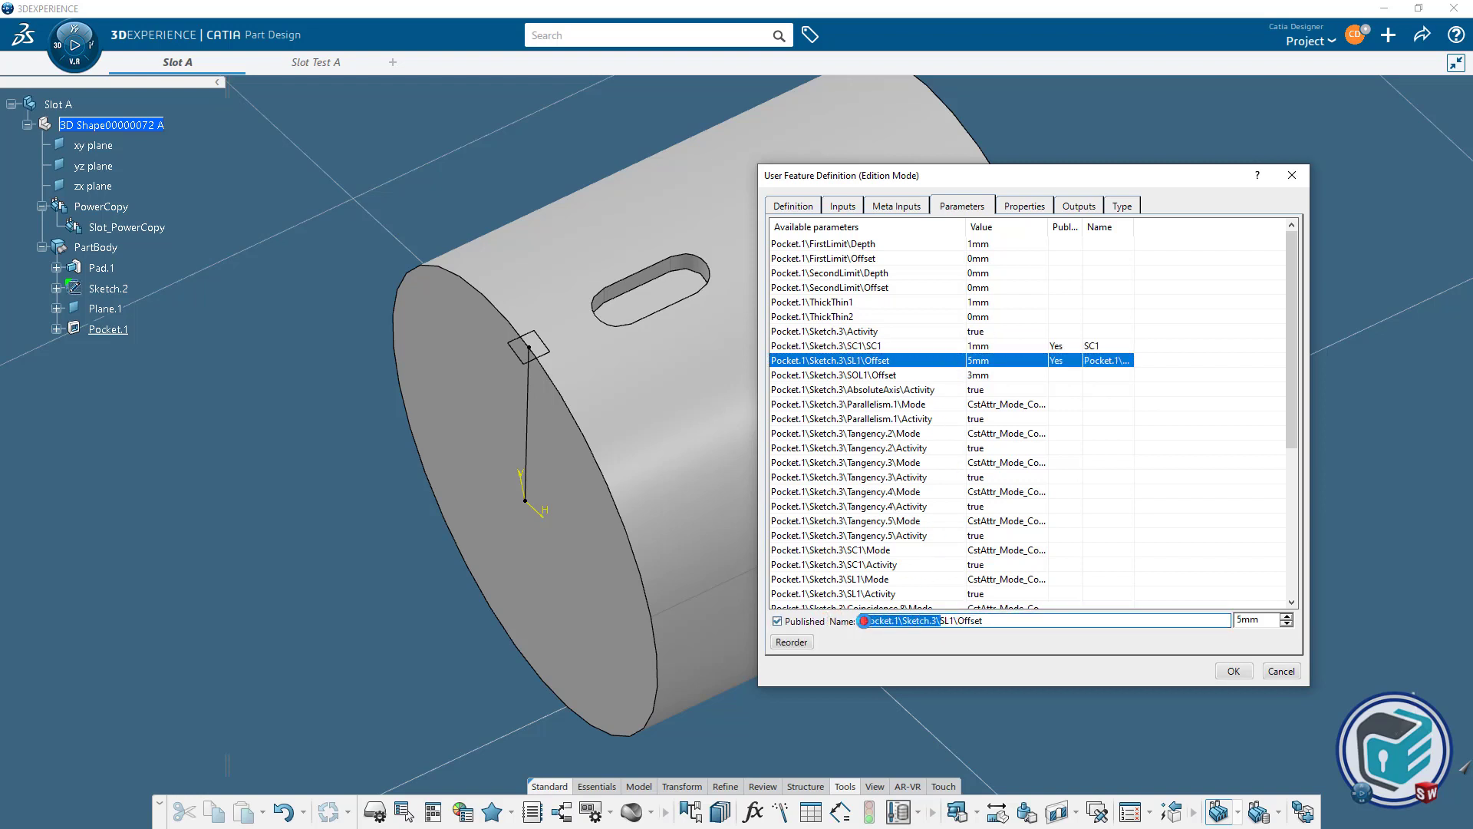
key(Delete)
key(Delete)
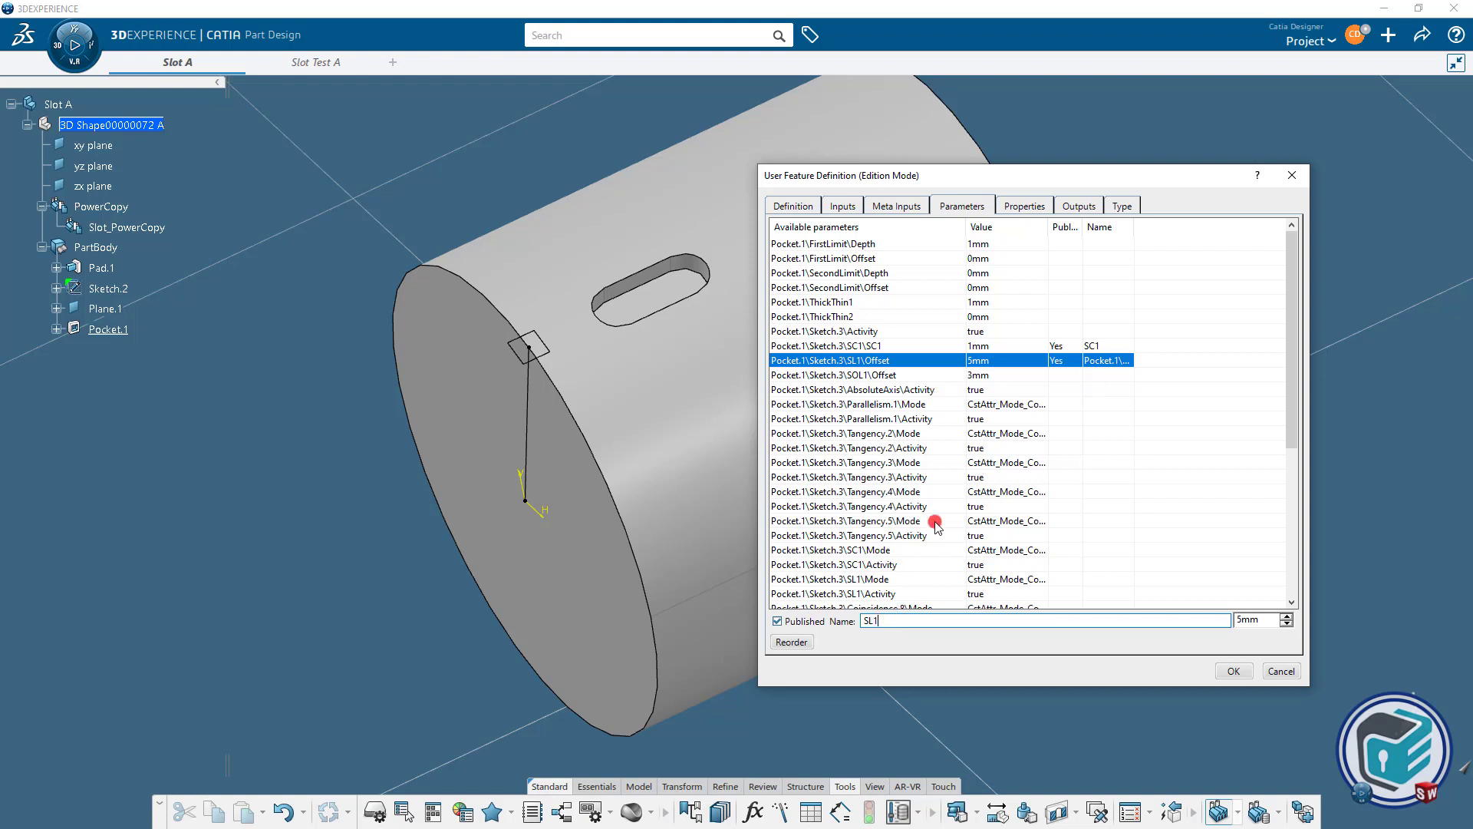
Publish the Sketch.3 SOL1 offset parameter of the user feature under the name SOL1.
click(940, 375)
click(777, 620)
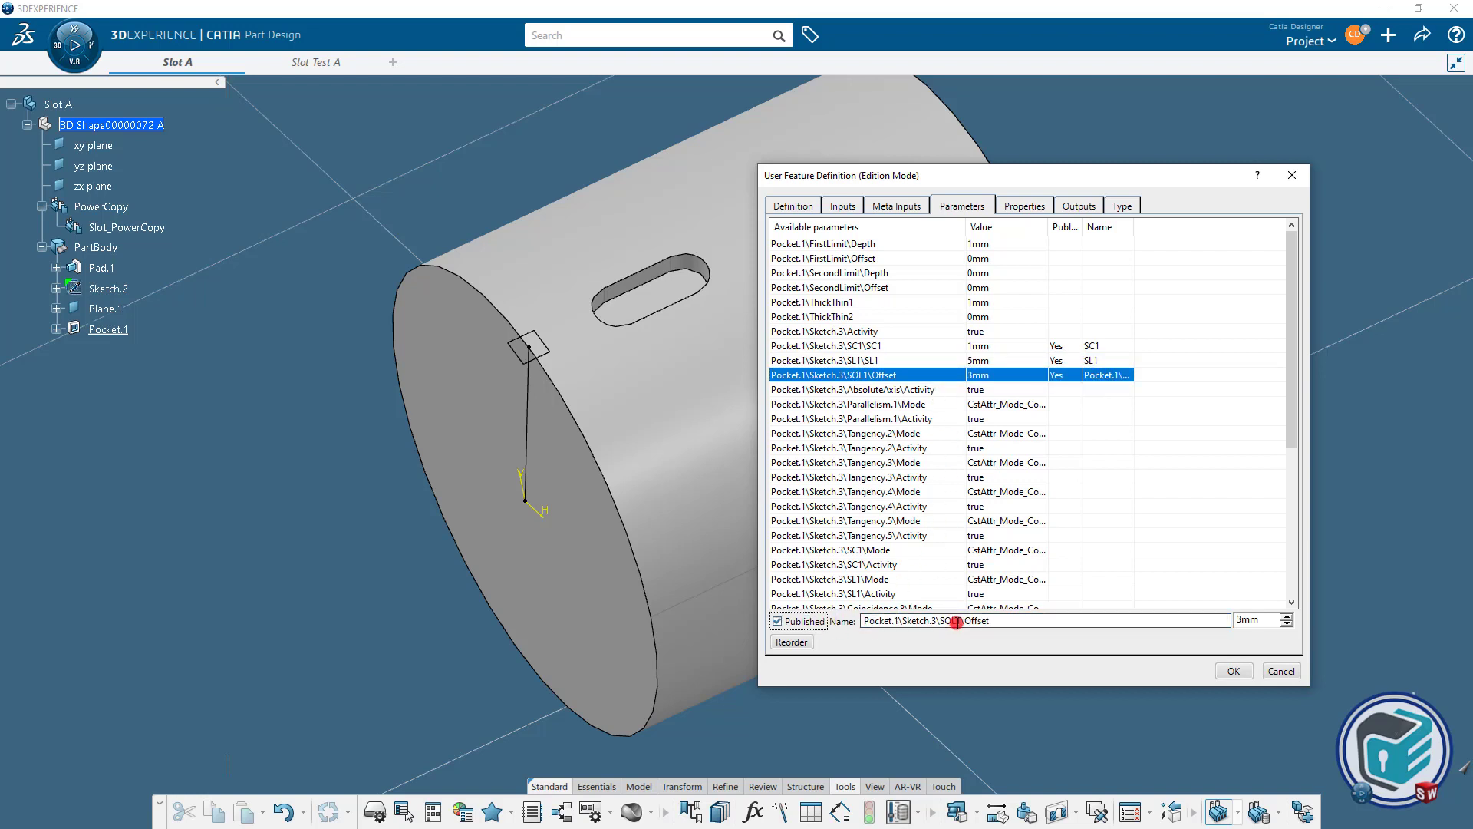
drag(941, 620, 861, 620)
key(Delete)
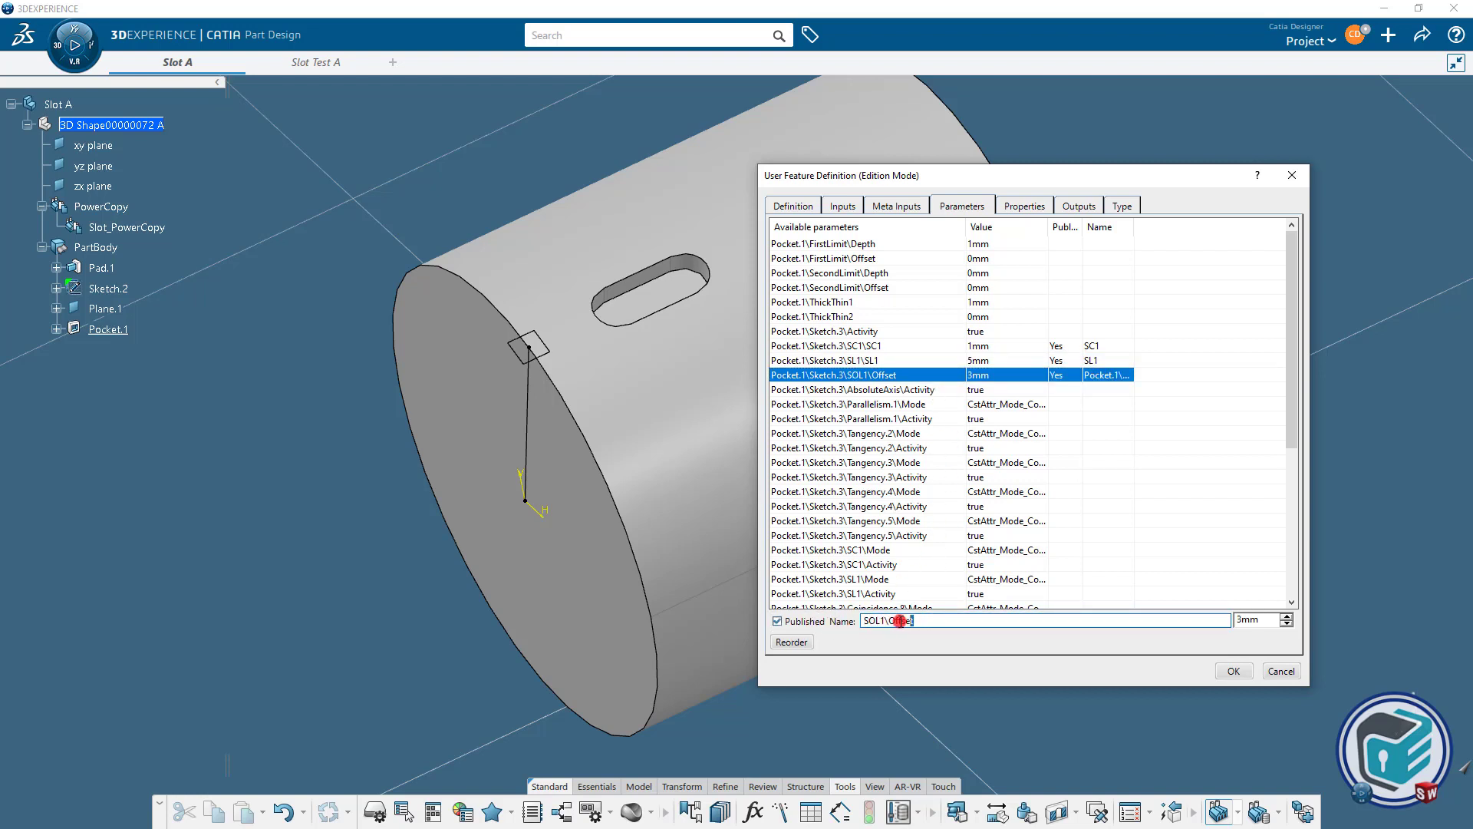
click(929, 419)
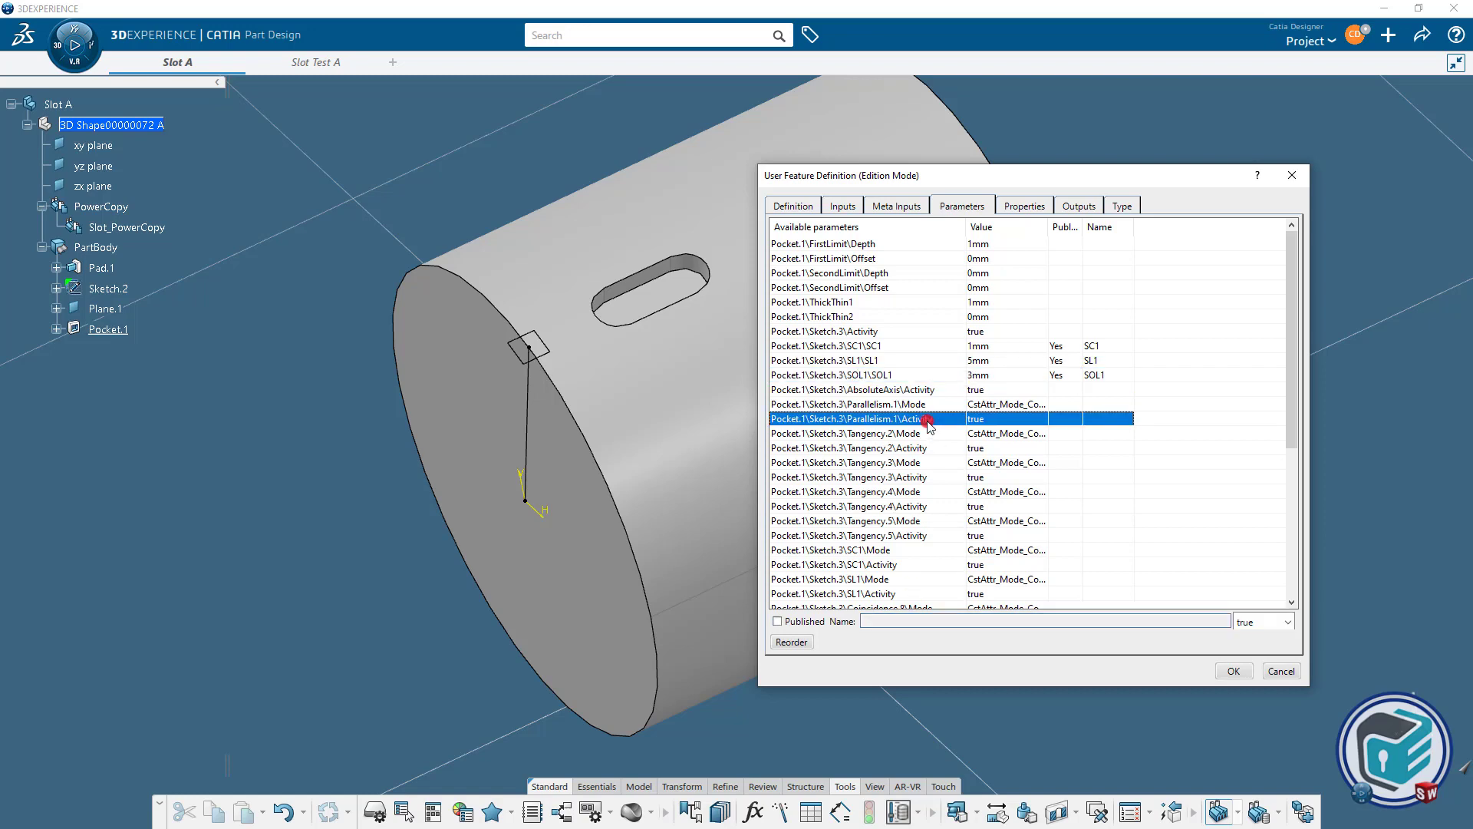
Publish the Sketch.2 angle parameter of the user feature under the name A1.
scroll(930, 460, down, 6)
click(932, 477)
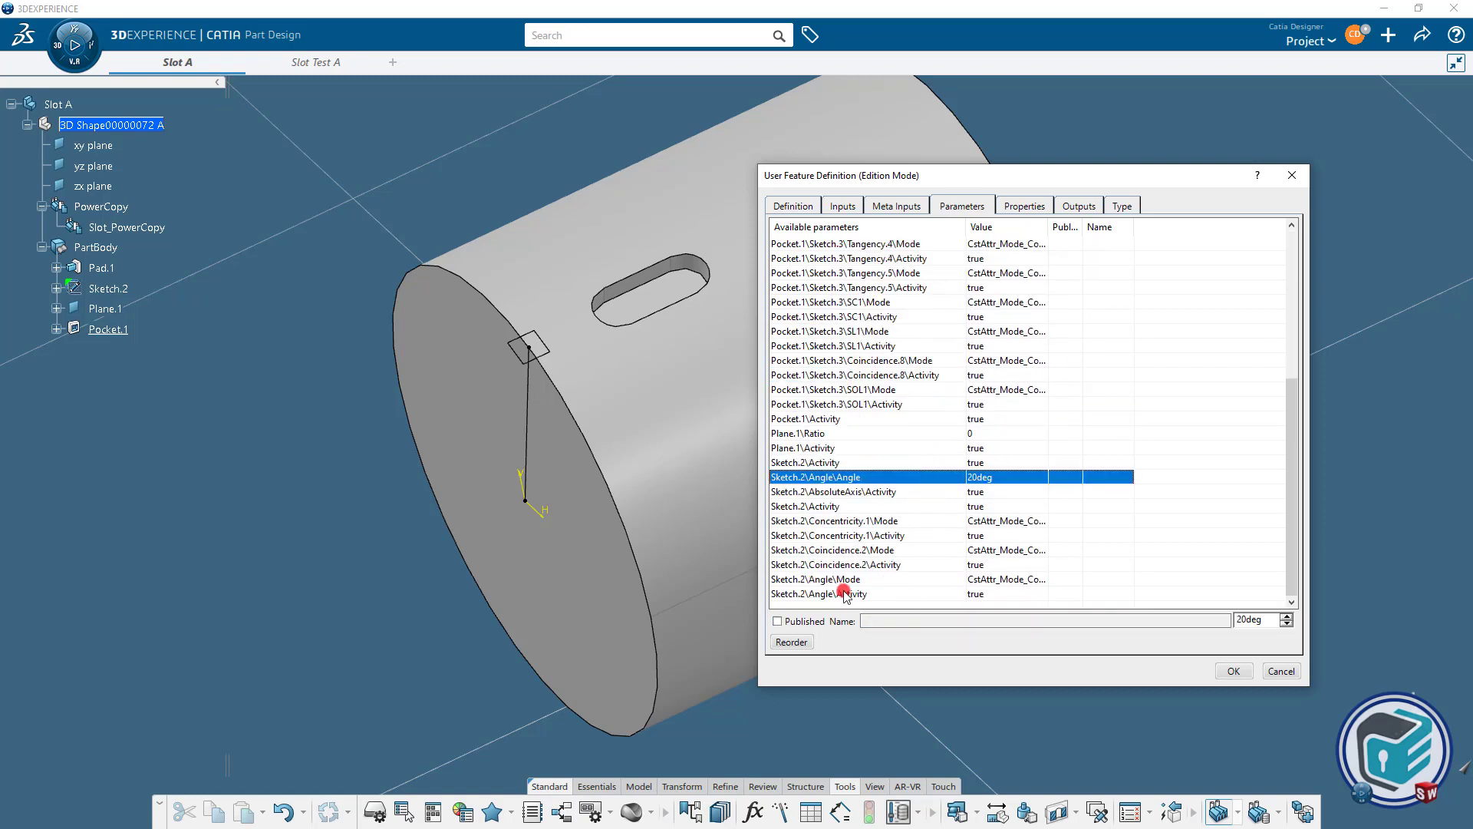
click(778, 621)
double_click(969, 620)
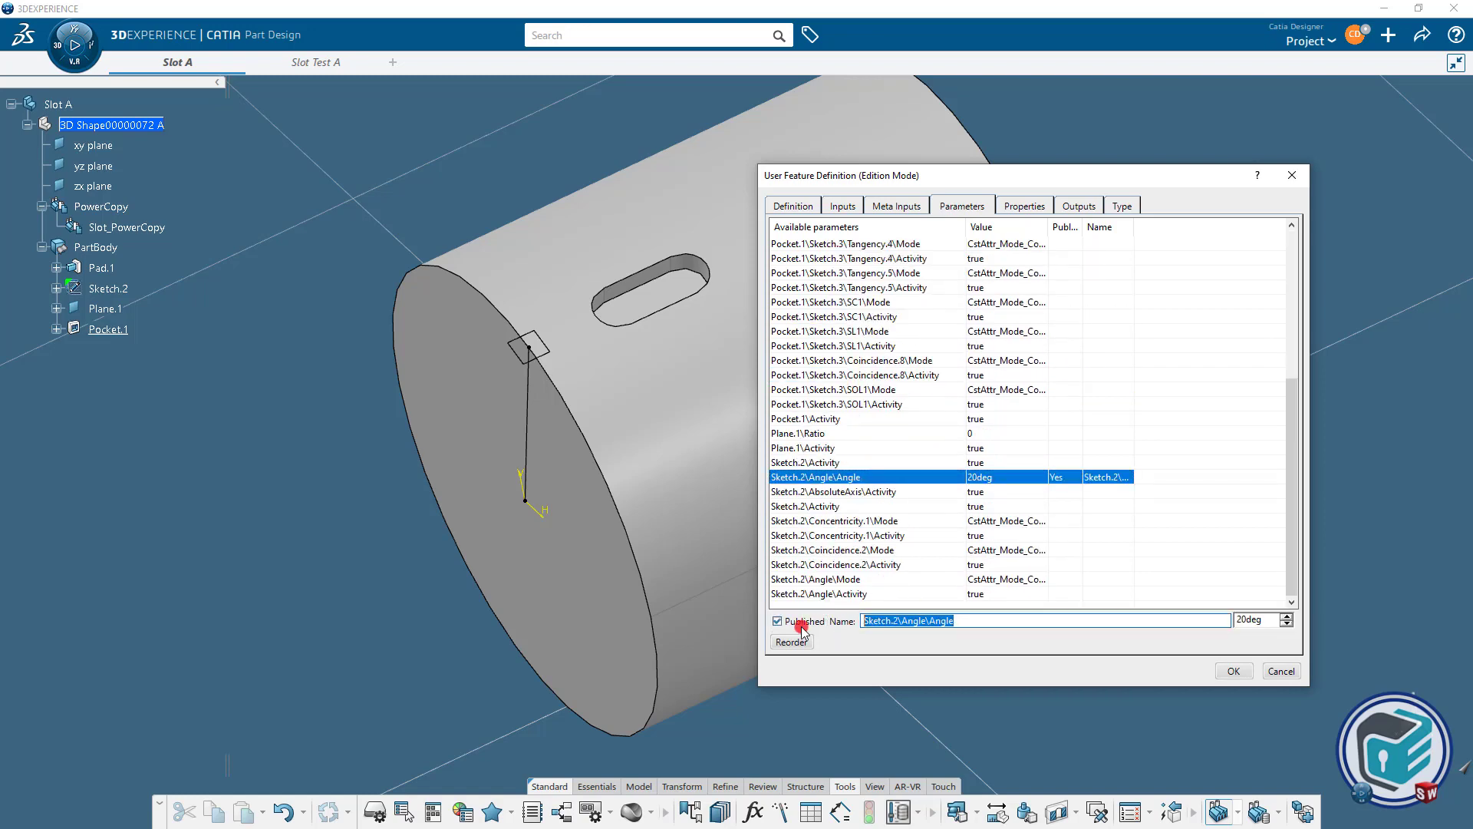
key(Caps_Lock)
text(A1)
click(1001, 521)
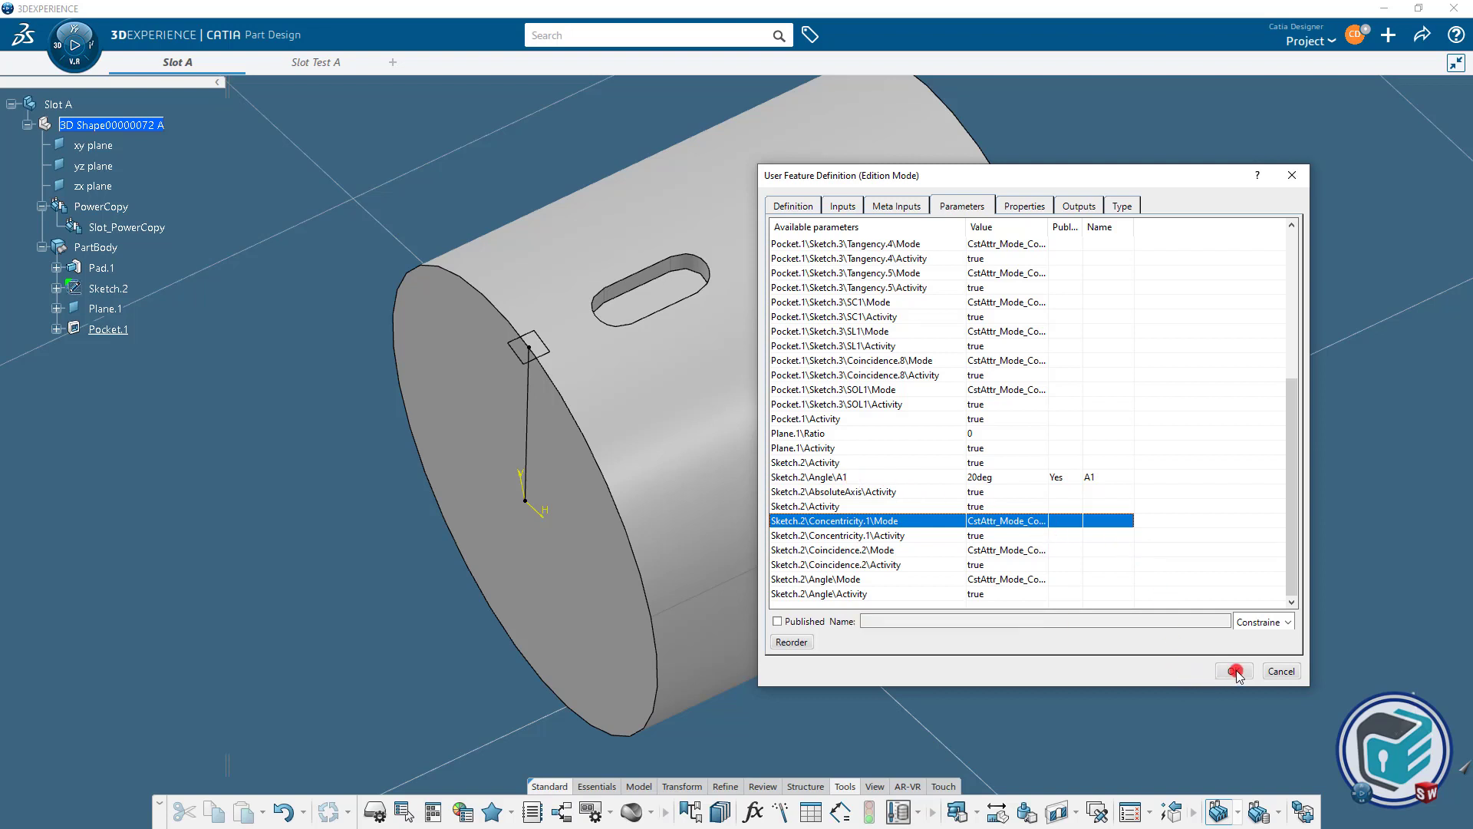
Review the user feature's properties, outputs and type, then create it and check its published parameters in the tree.
click(1022, 205)
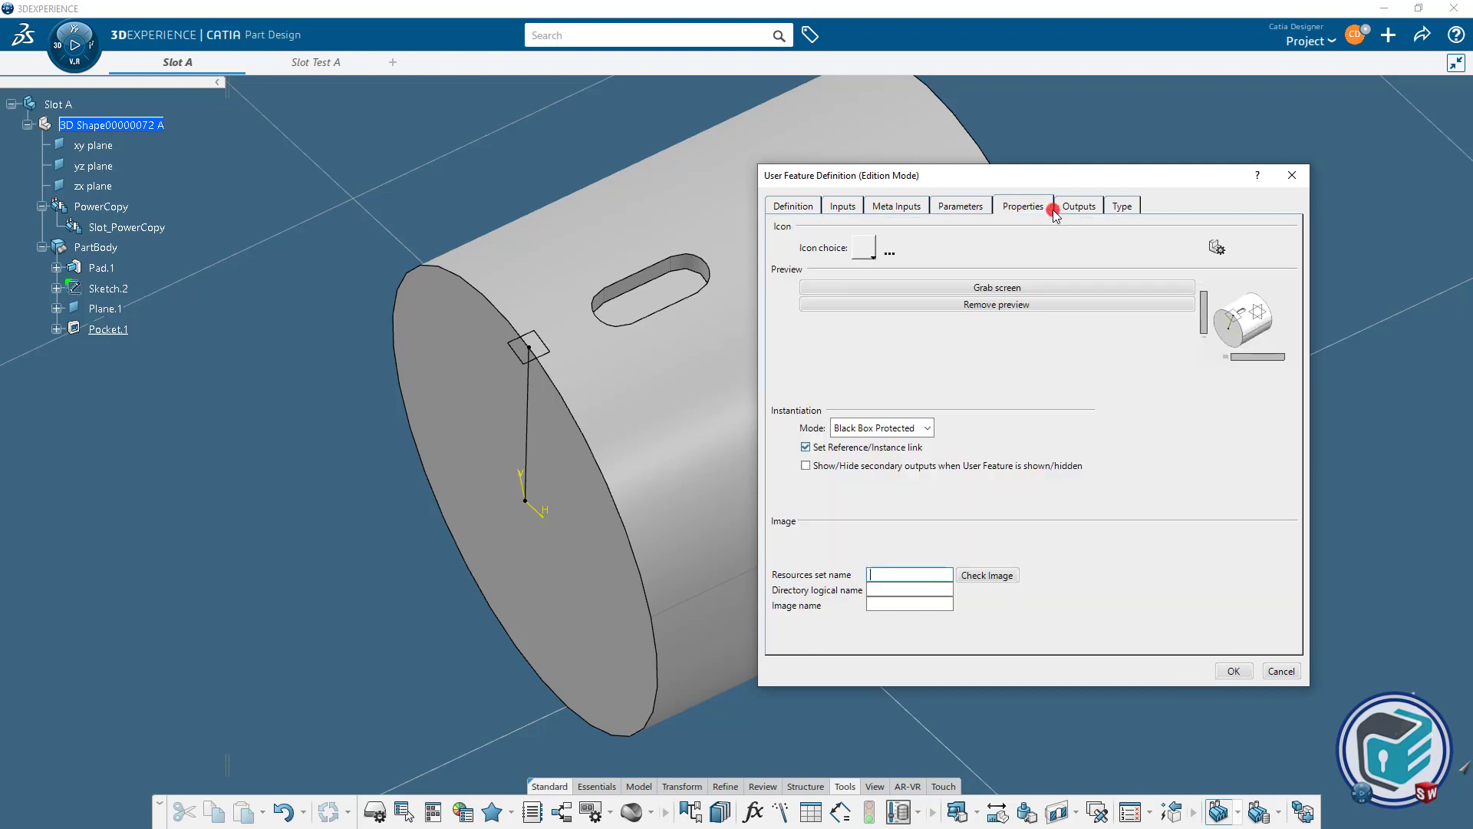
click(1078, 206)
click(1006, 245)
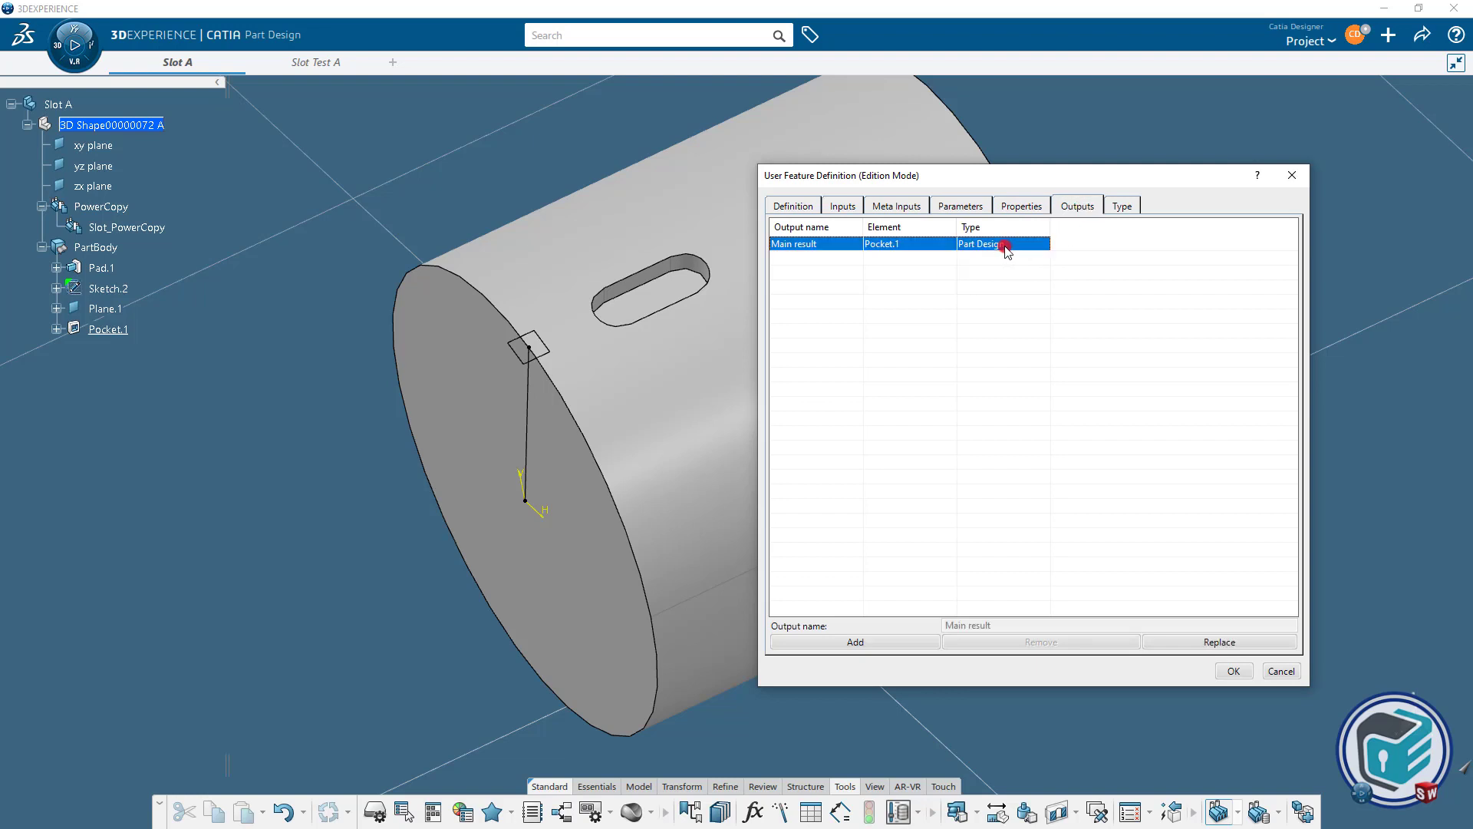
click(1124, 207)
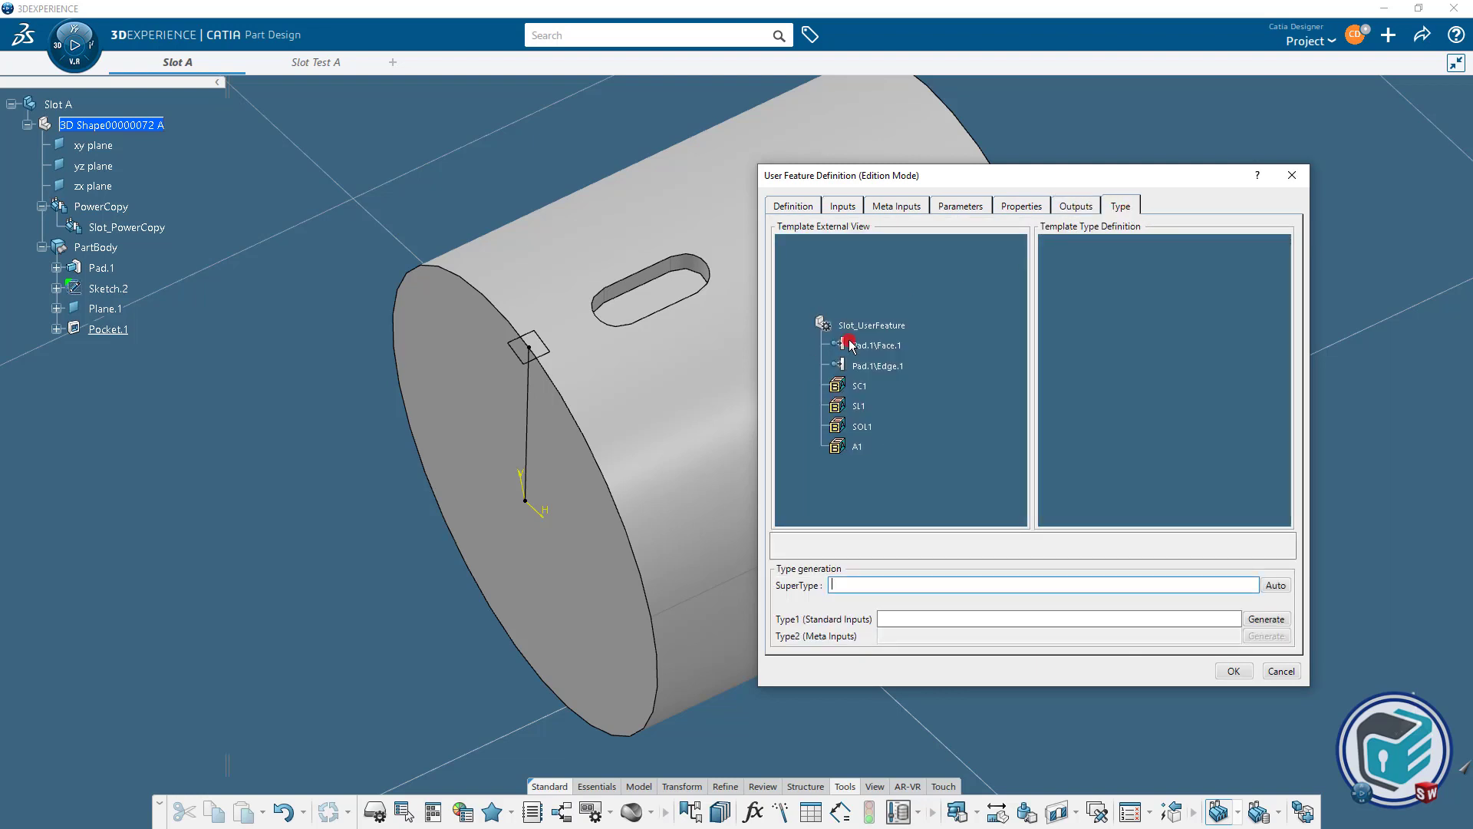
click(1237, 672)
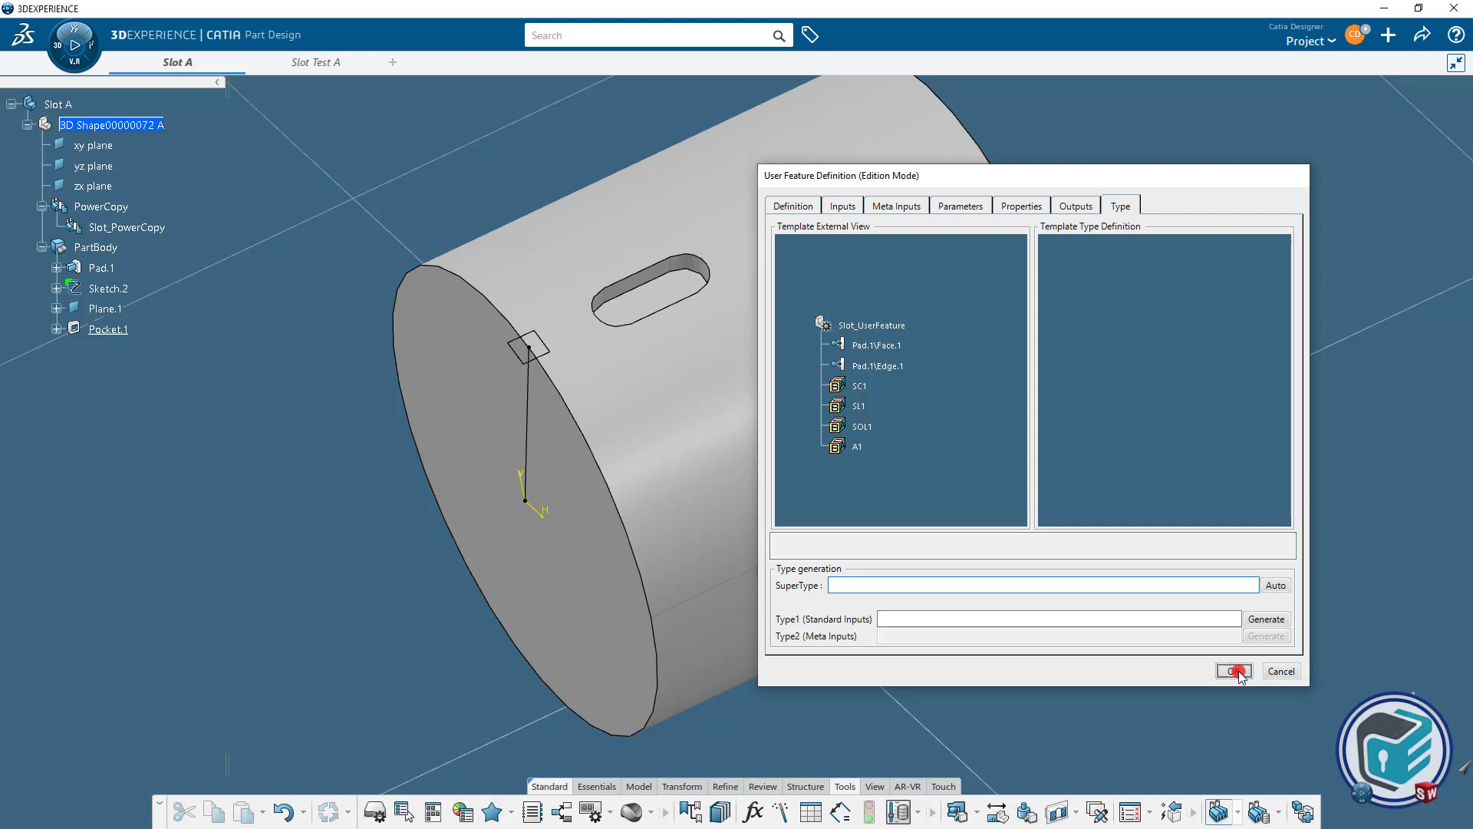
click(42, 207)
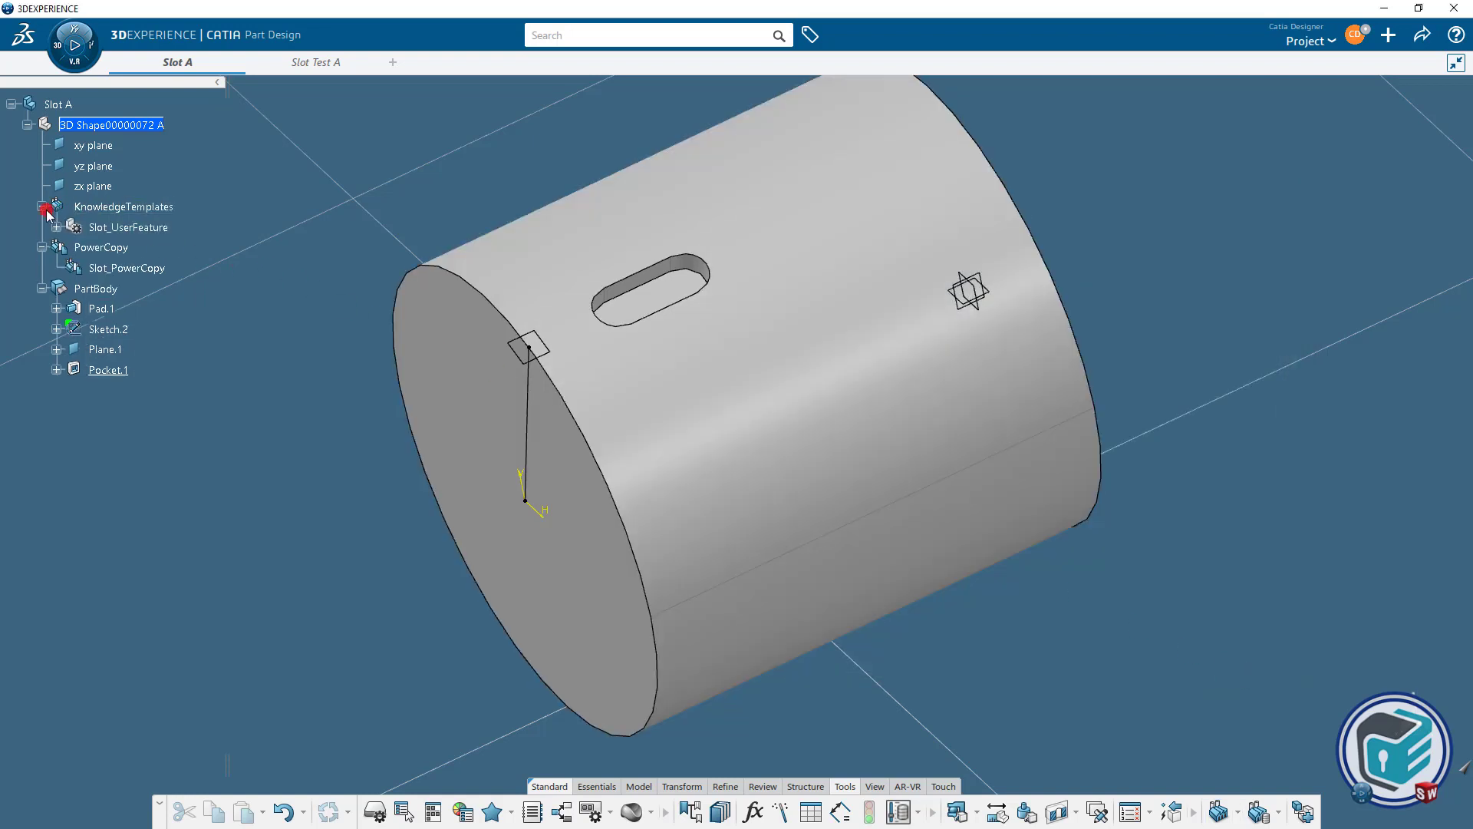
click(58, 227)
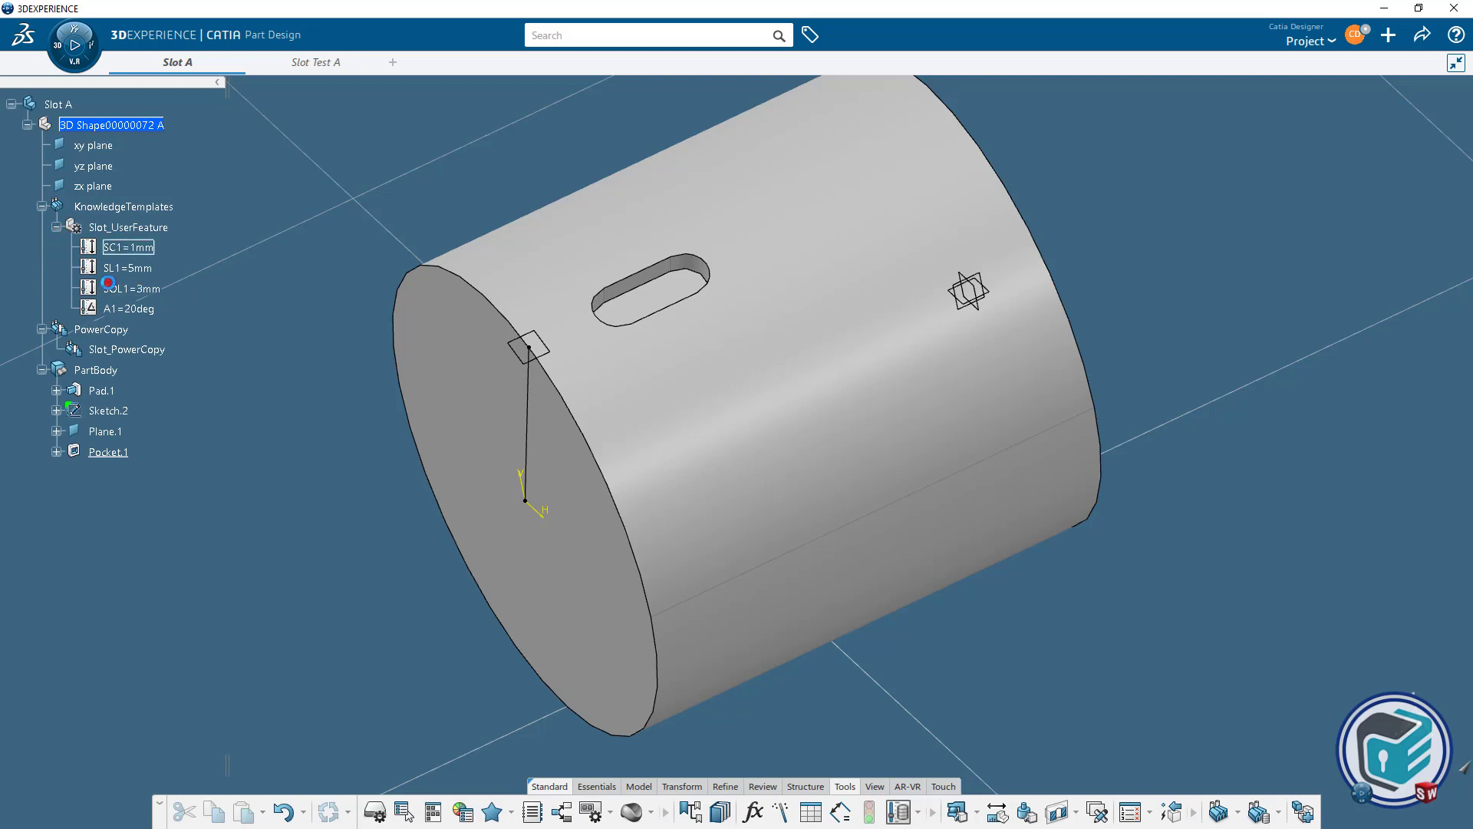
click(57, 227)
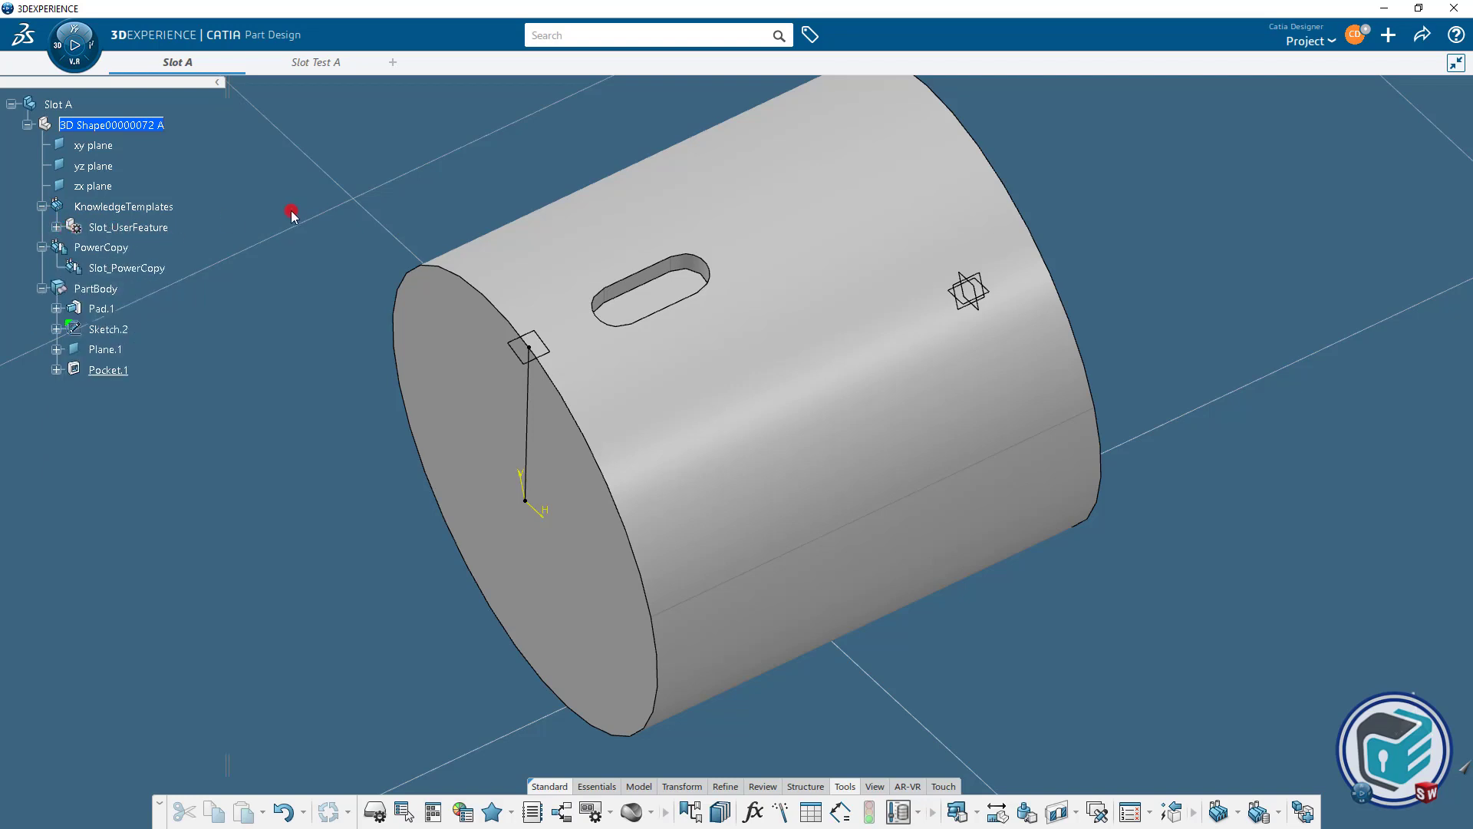
Switch to the Slot Test A part and deactivate Pocket.1 together with its Sketch.3.
click(307, 63)
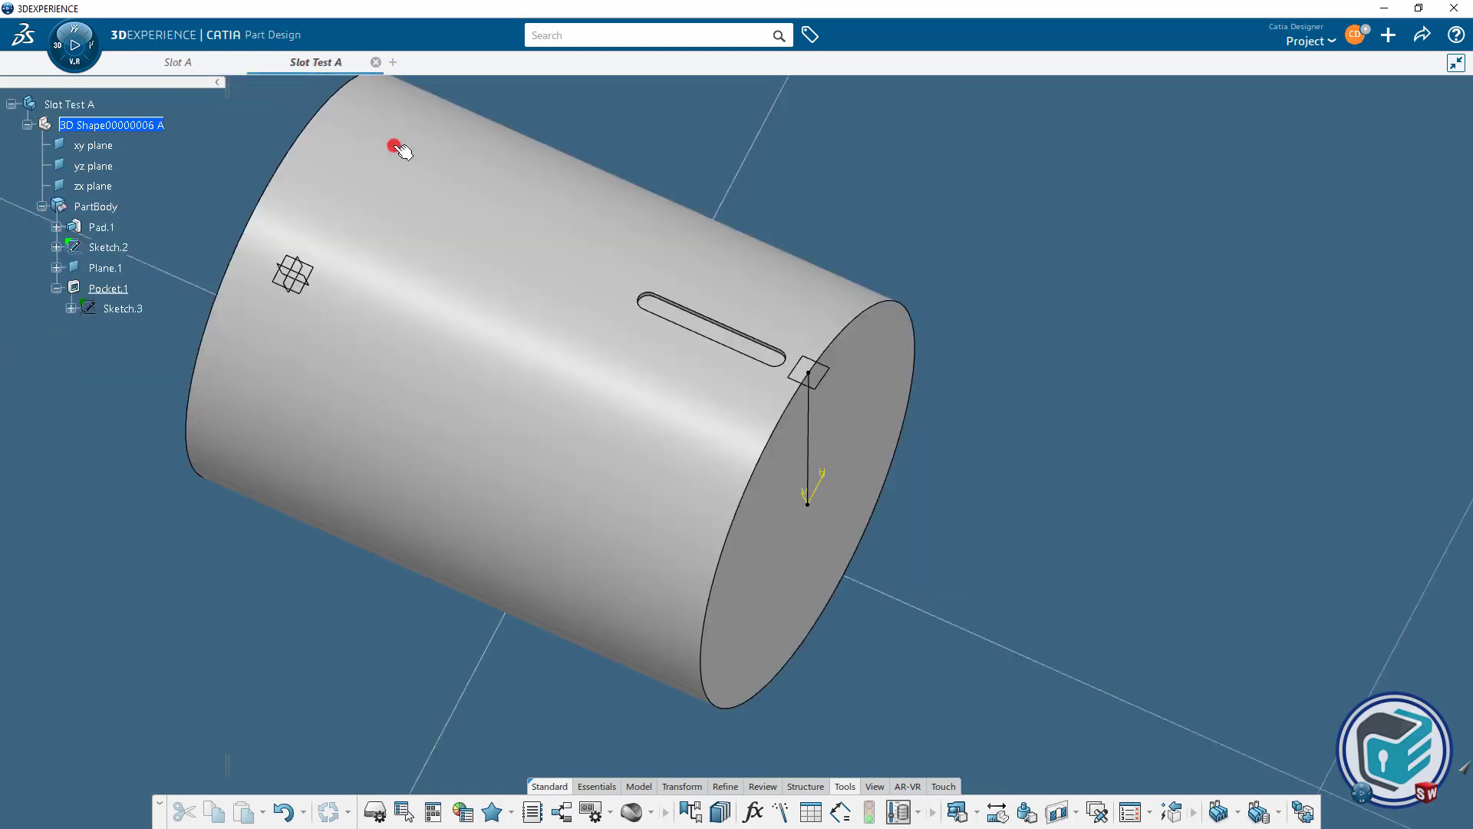
middle_drag(717, 380, 858, 396)
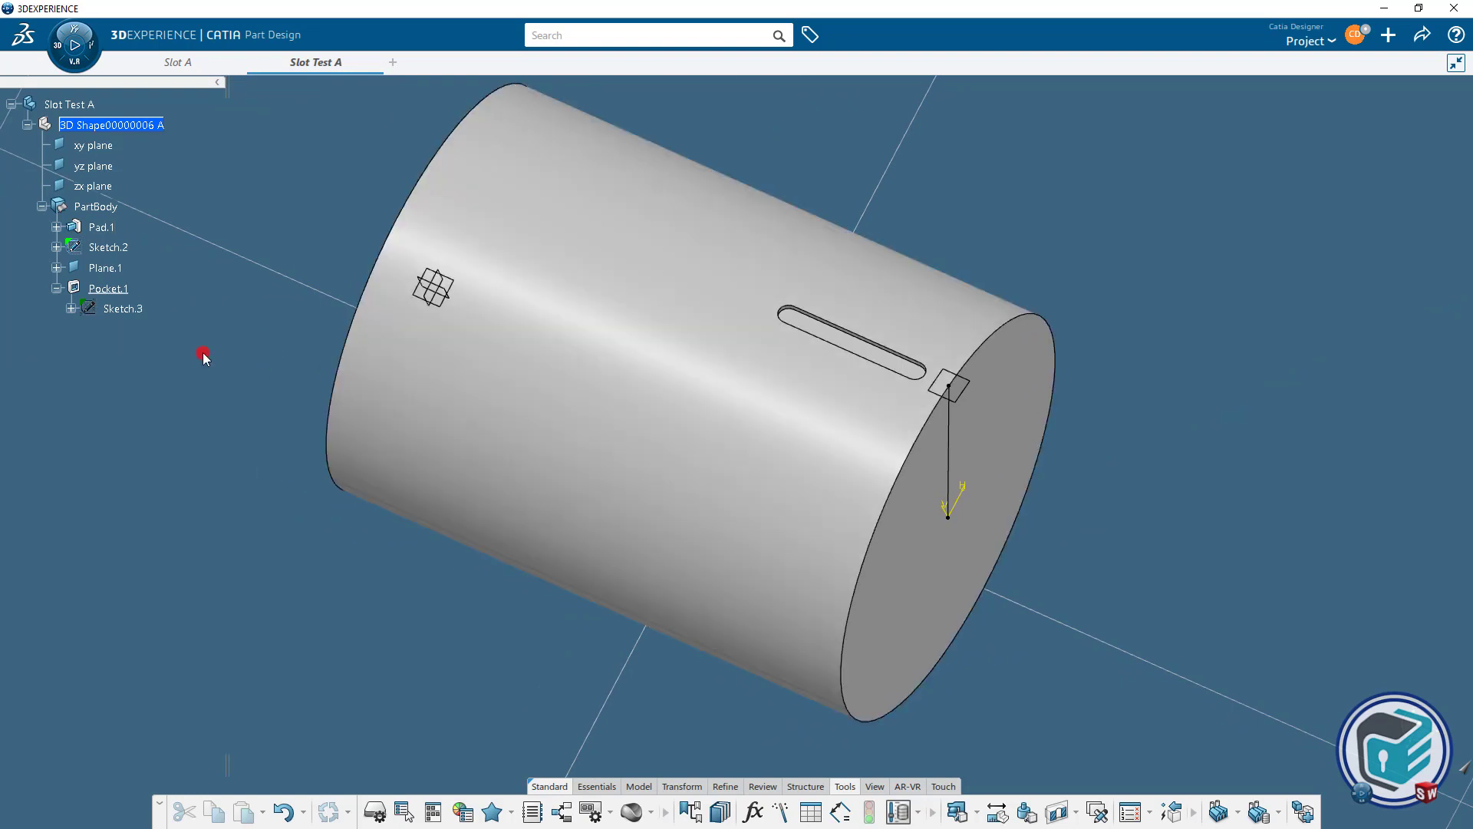
right_click(107, 289)
mouse_move(209, 694)
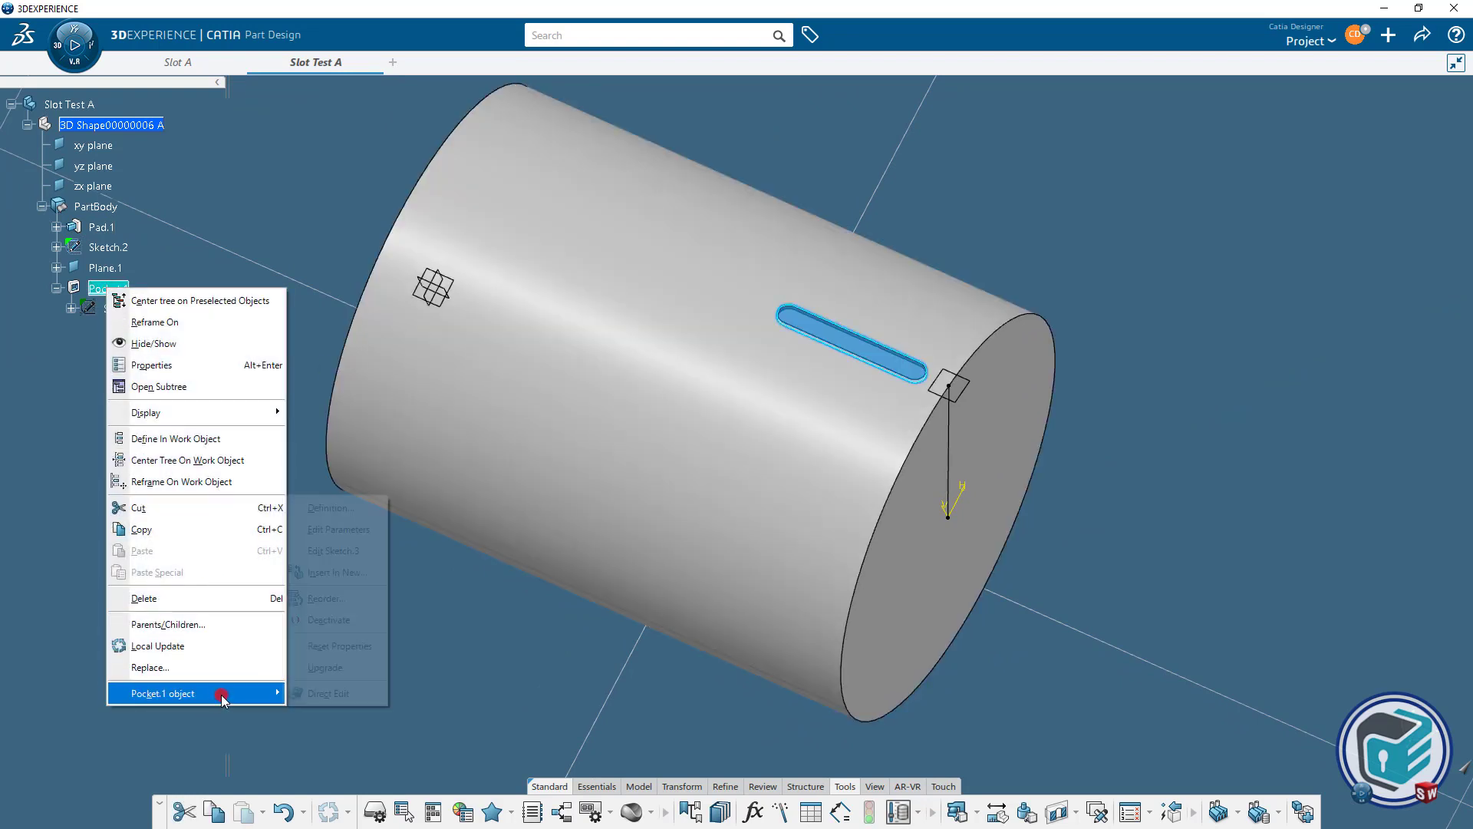
click(338, 621)
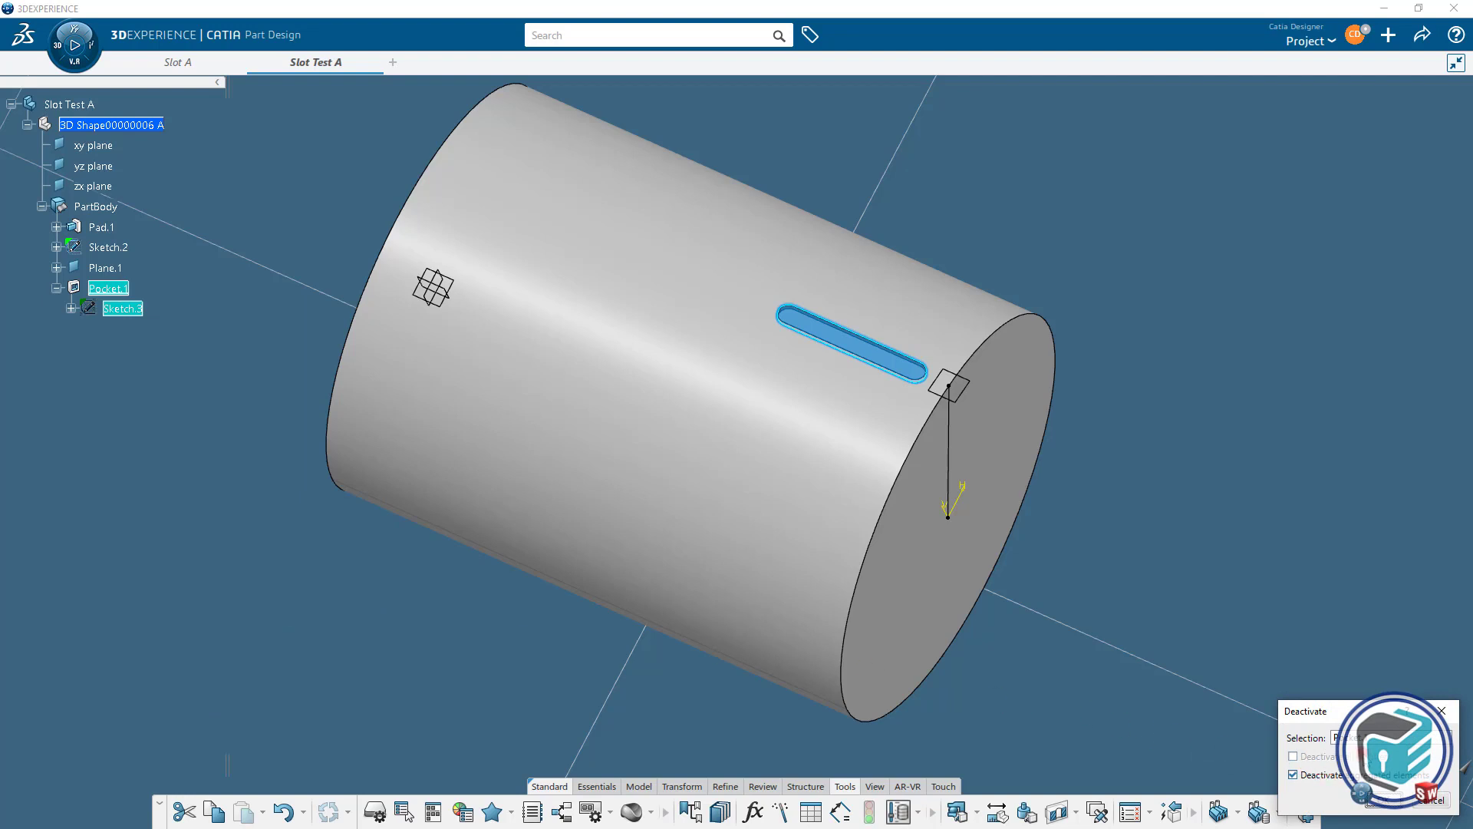
click(1387, 804)
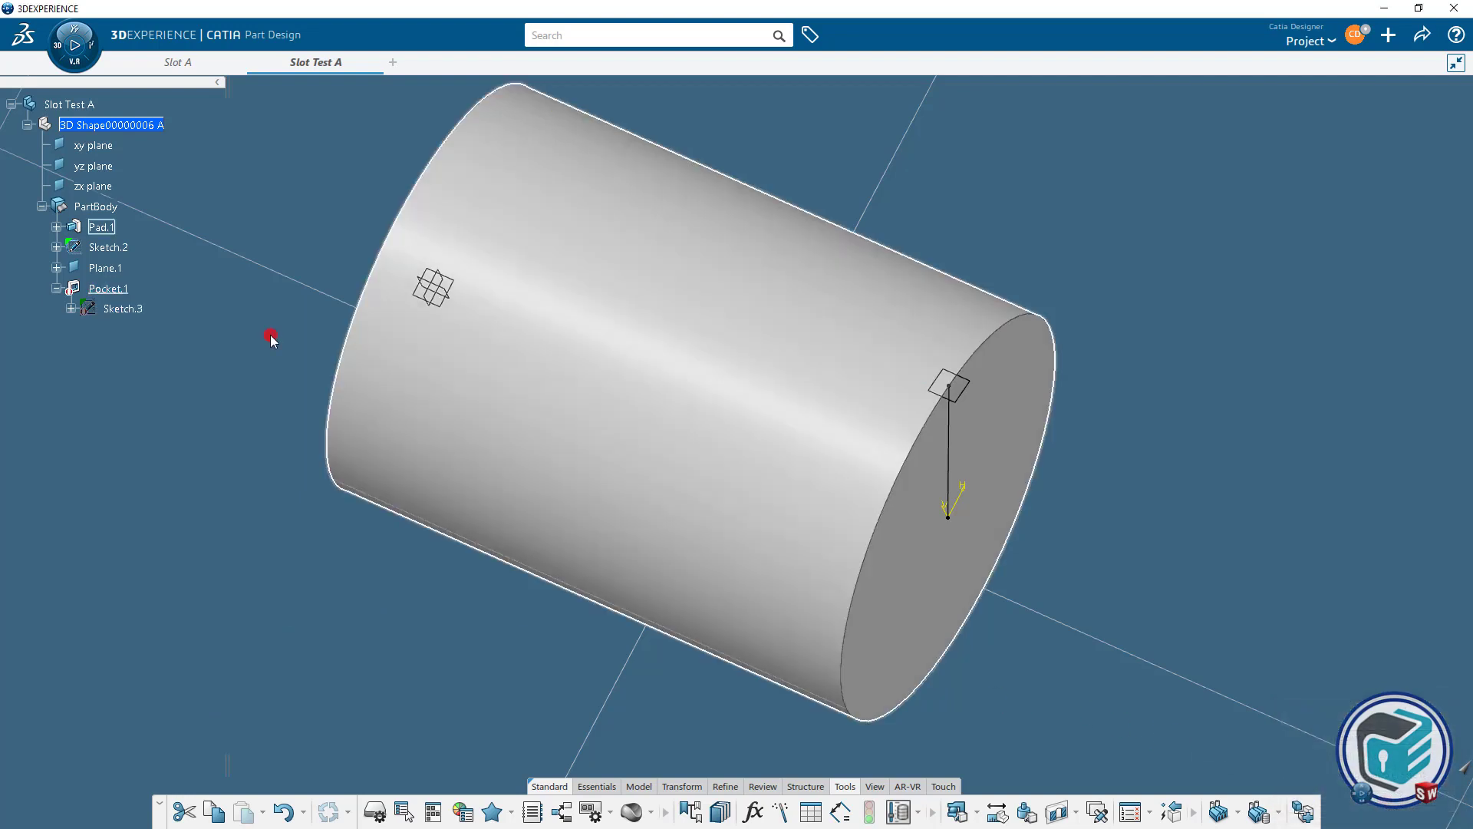
Hide Plane.1 and Sketch.2 in the Slot Test A part.
click(104, 268)
ctrl+click(105, 247)
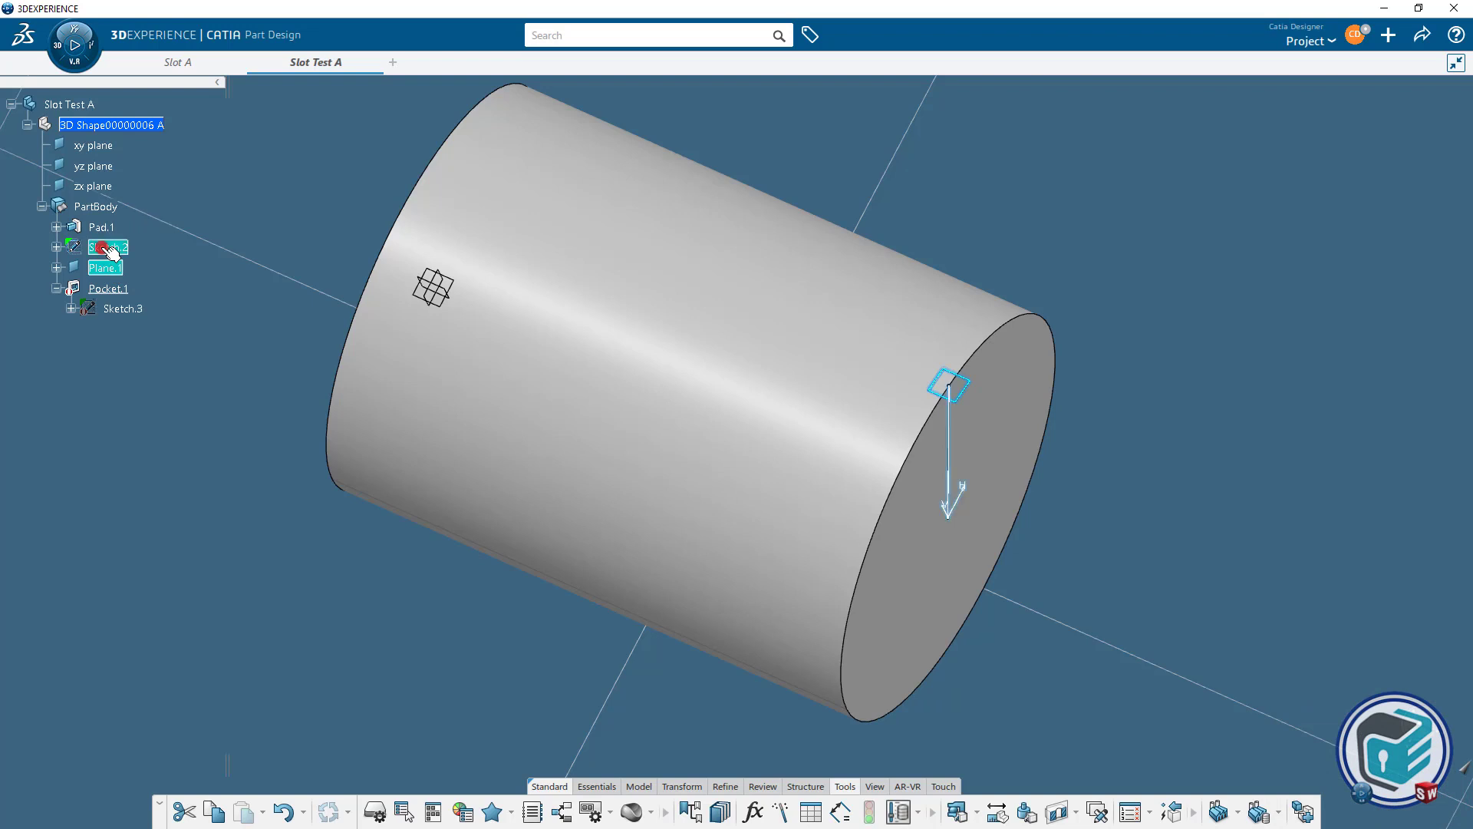
right_click(103, 247)
click(147, 304)
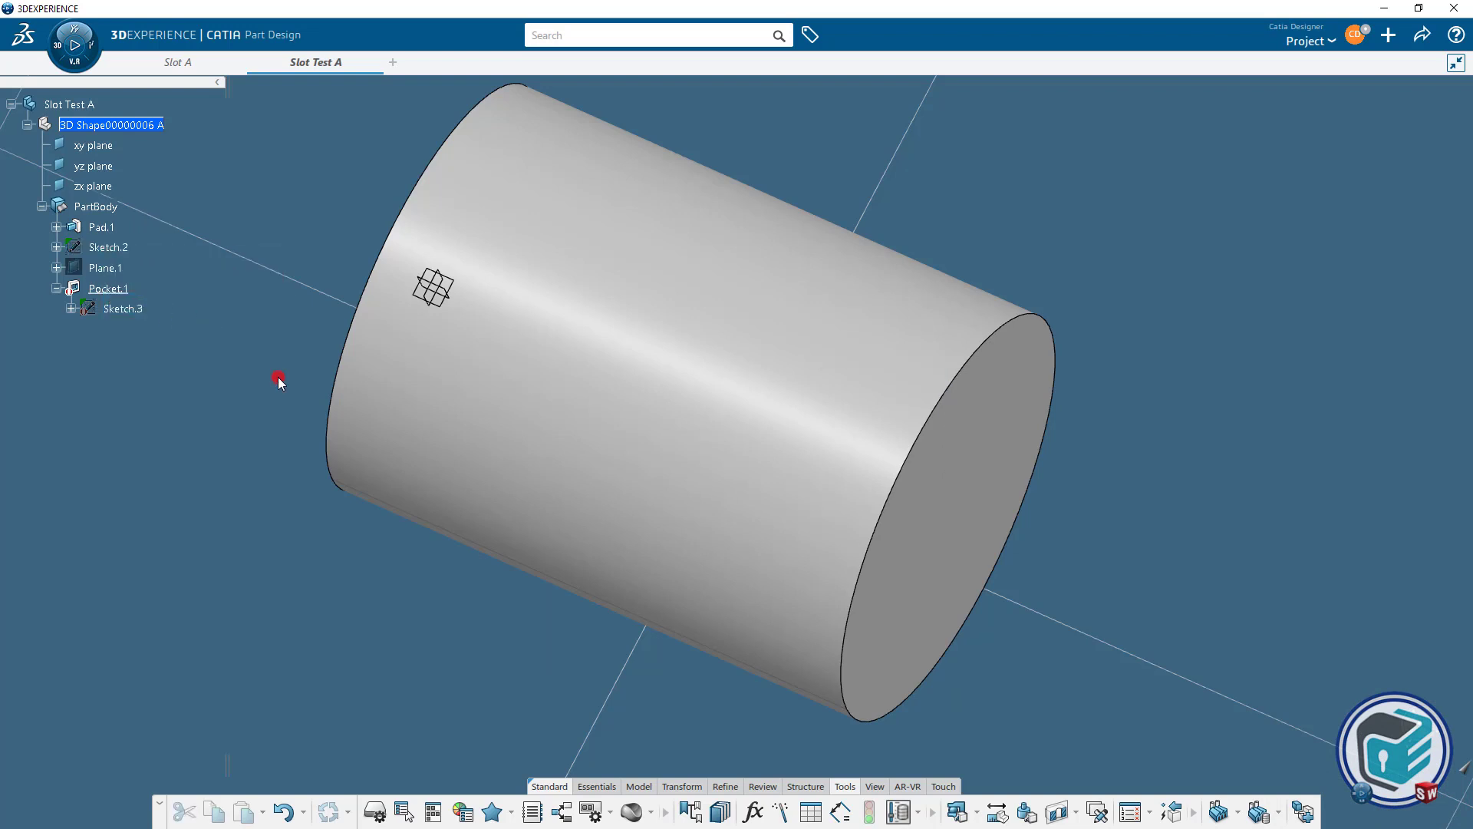
middle_drag(1058, 566, 946, 571)
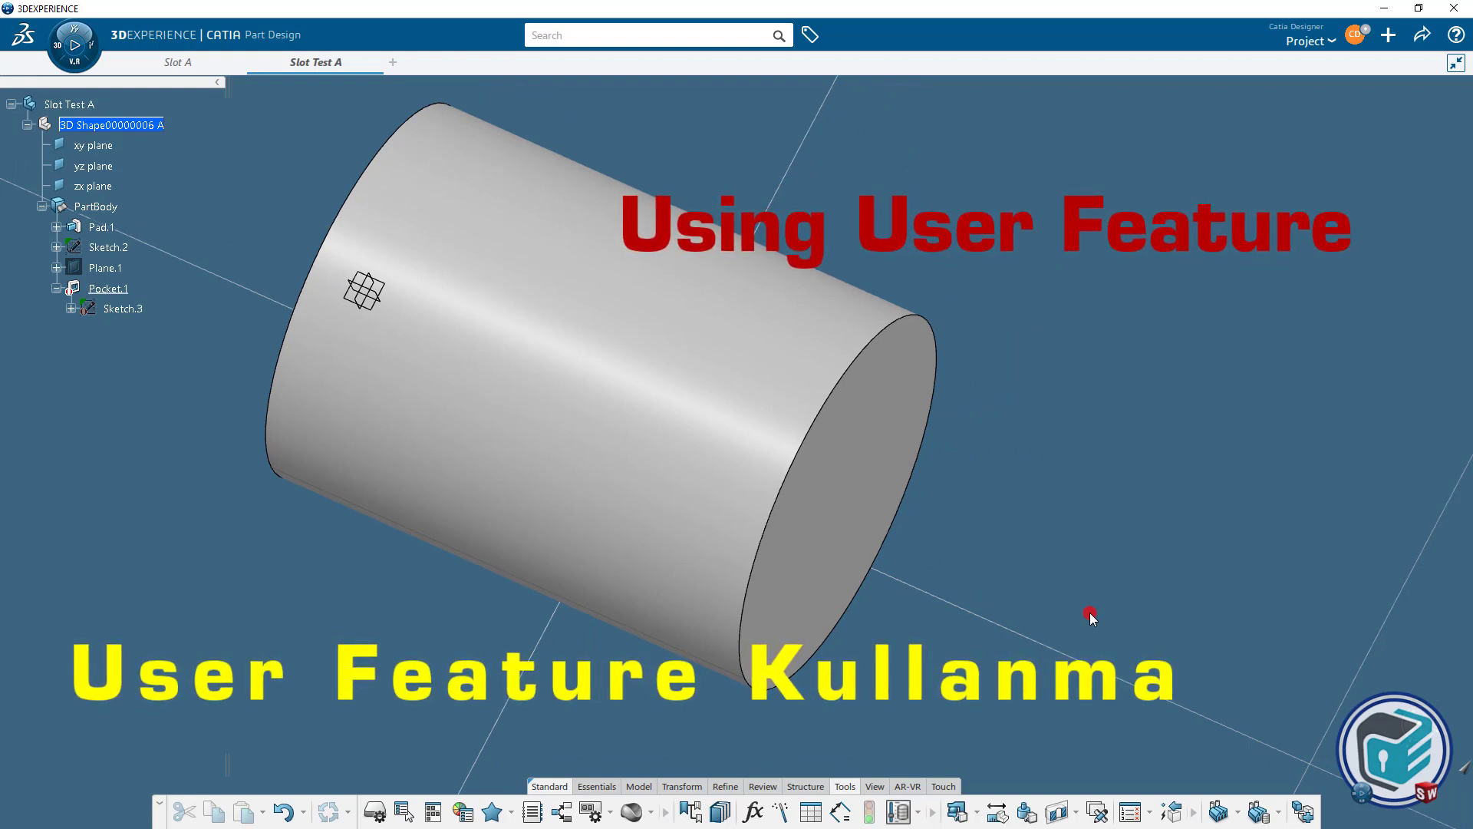
Start instantiating a template from the Slot A part and choose Slot_UserFeature as the reference.
click(1279, 812)
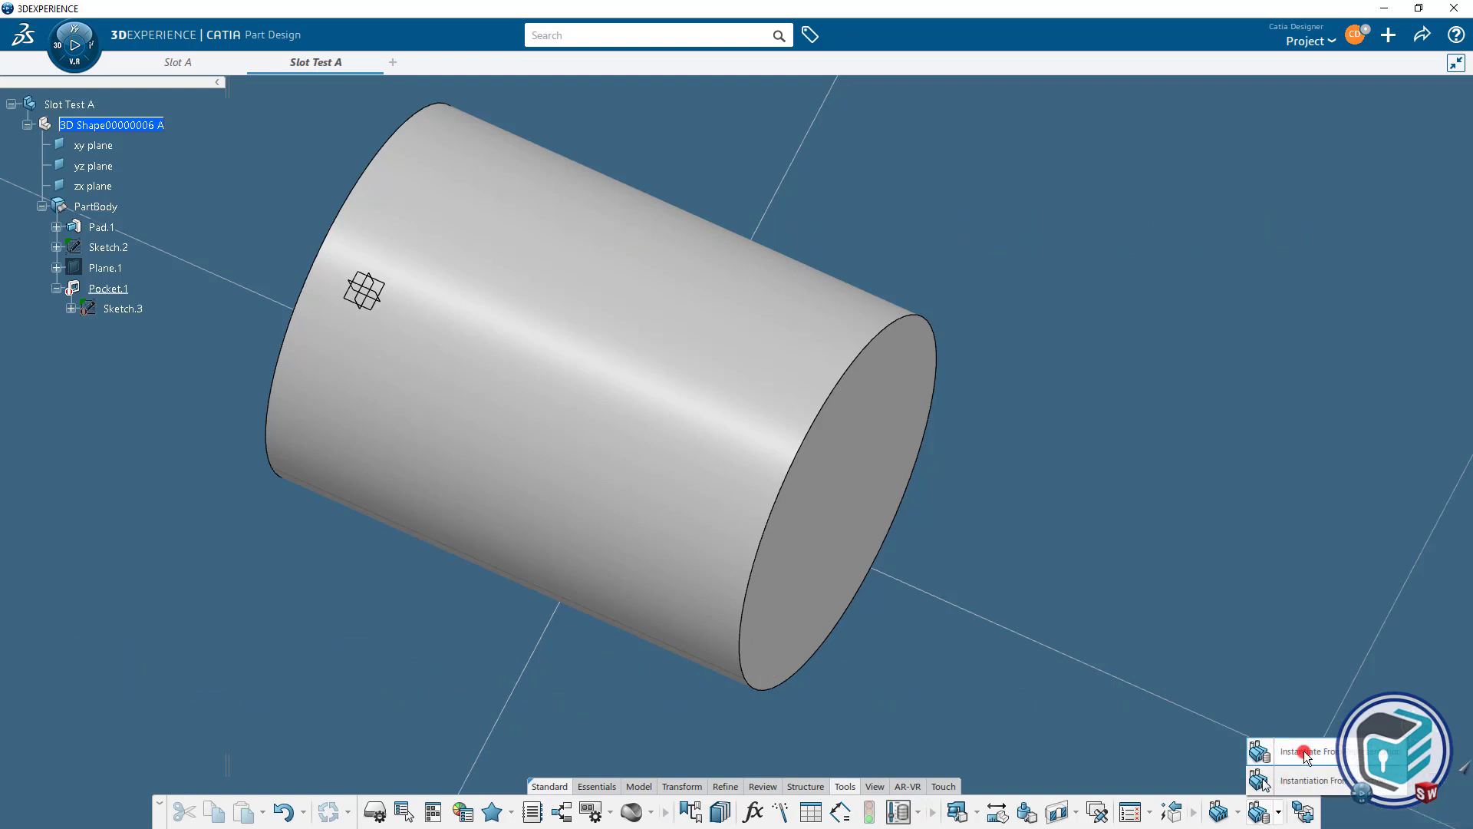
click(1306, 755)
click(176, 63)
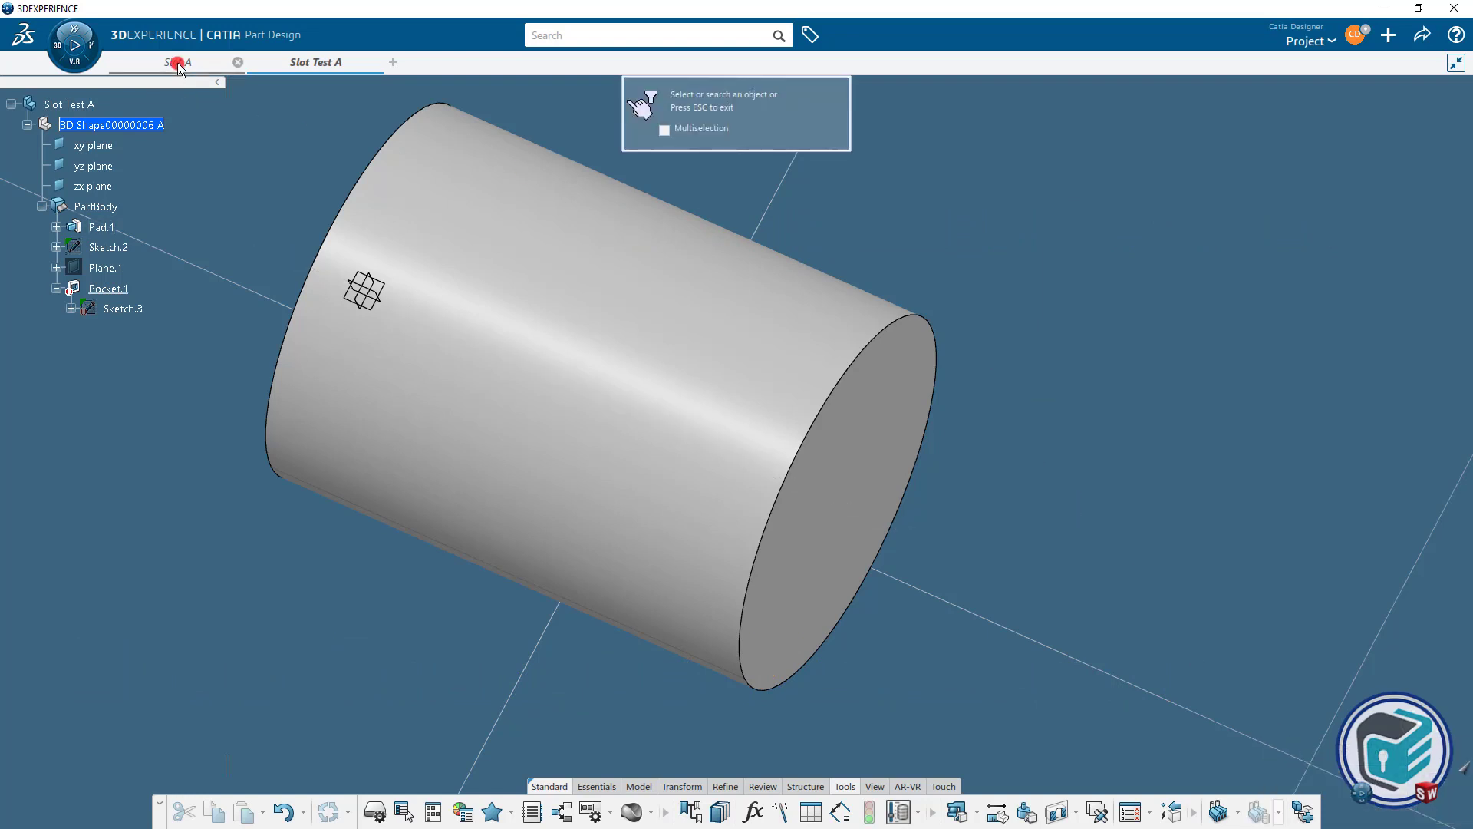
click(61, 103)
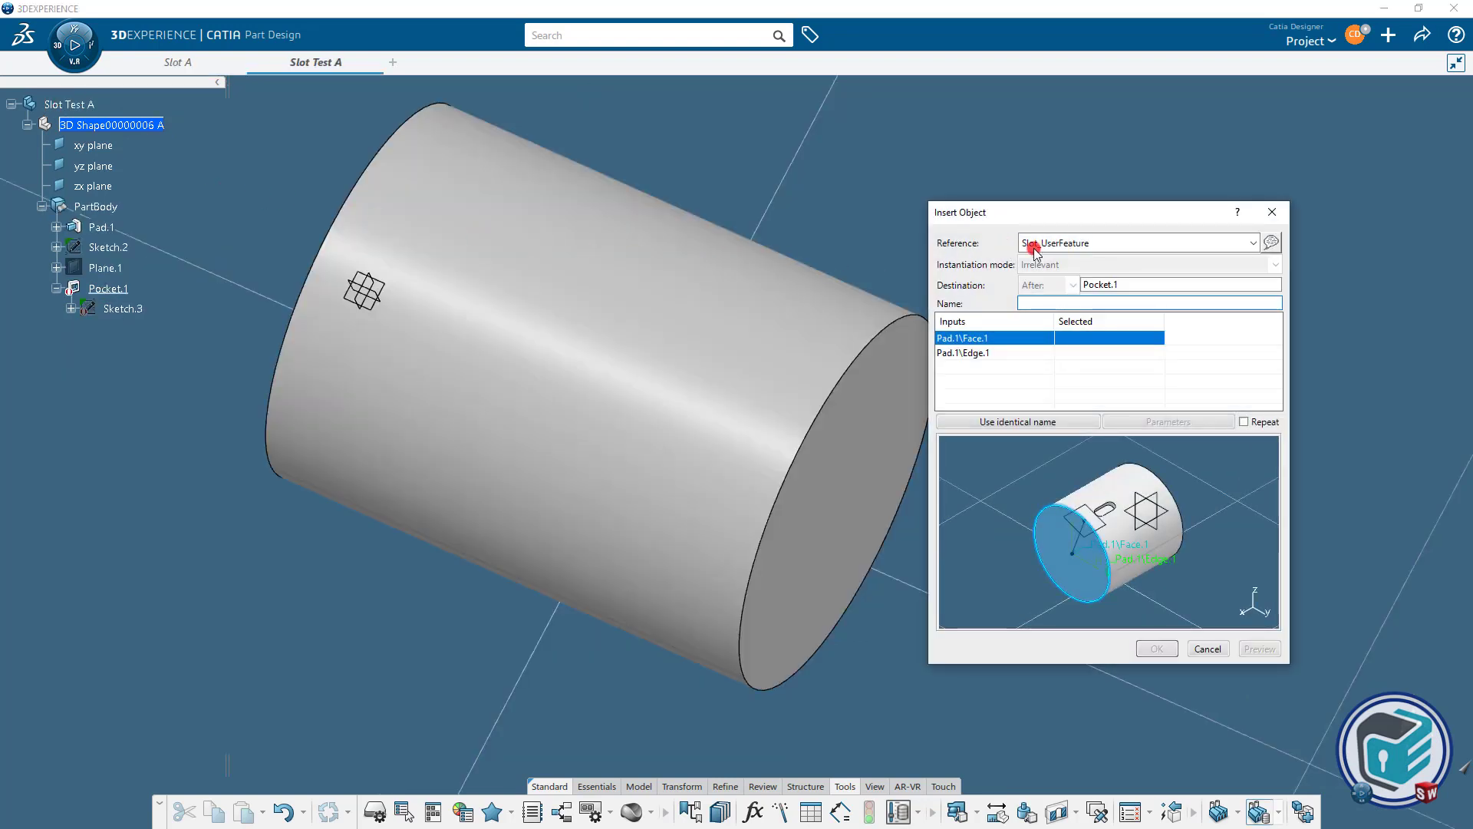
click(1085, 242)
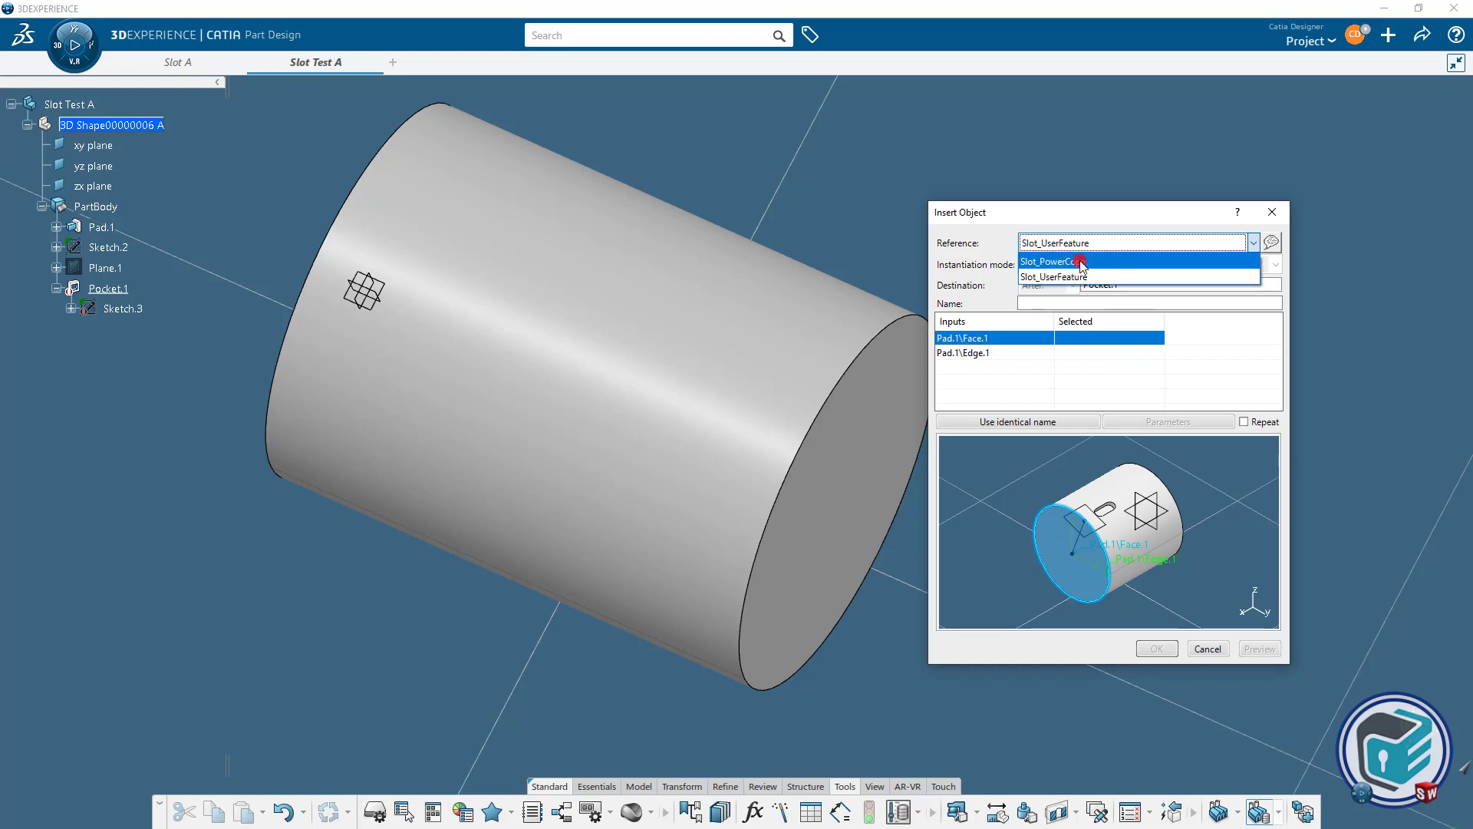
click(1082, 278)
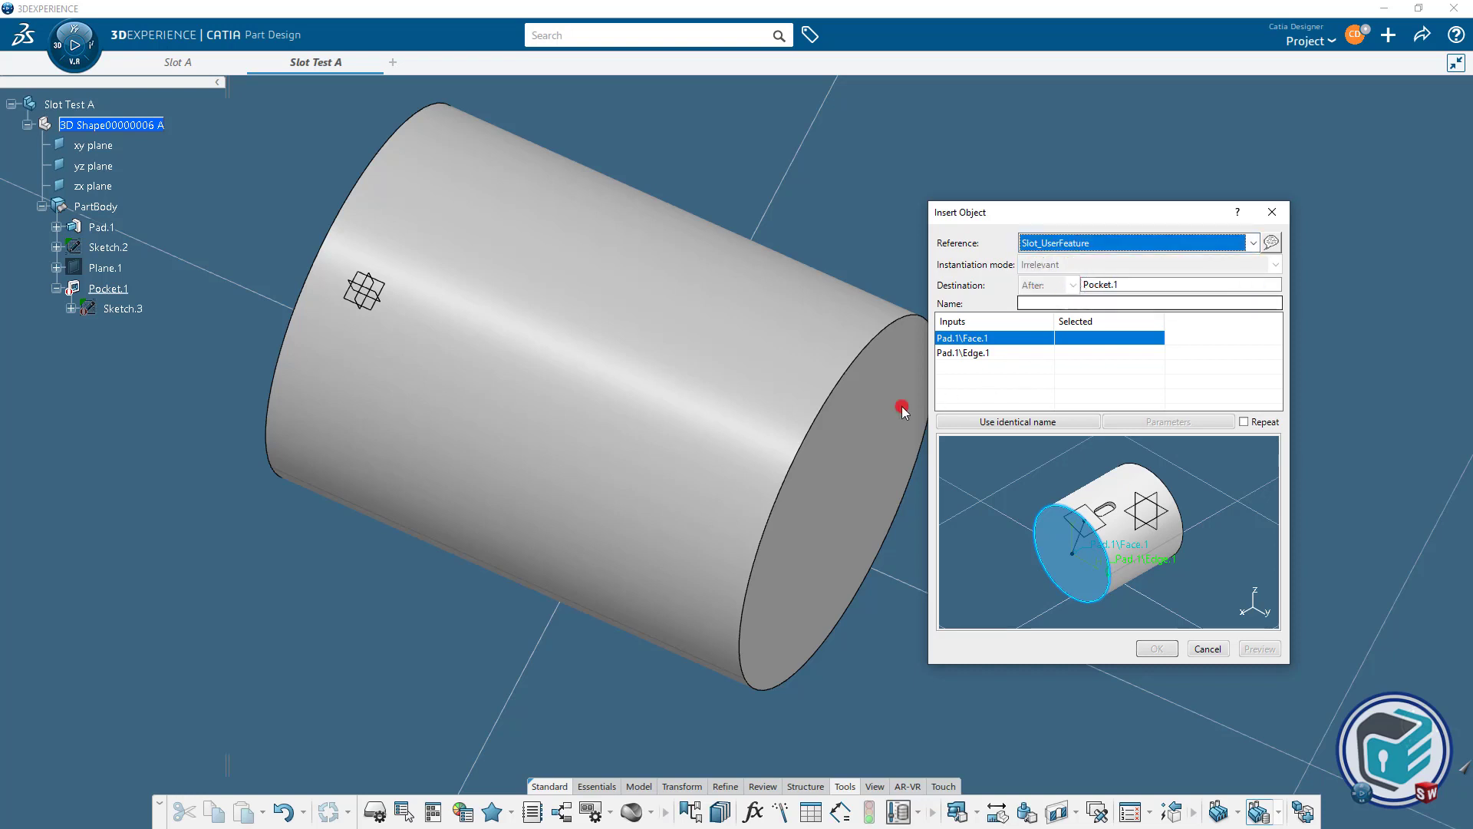
Assign the cylinder's end face and its circular edge as the user feature's inputs and preview the slot.
middle_drag(904, 404, 700, 476)
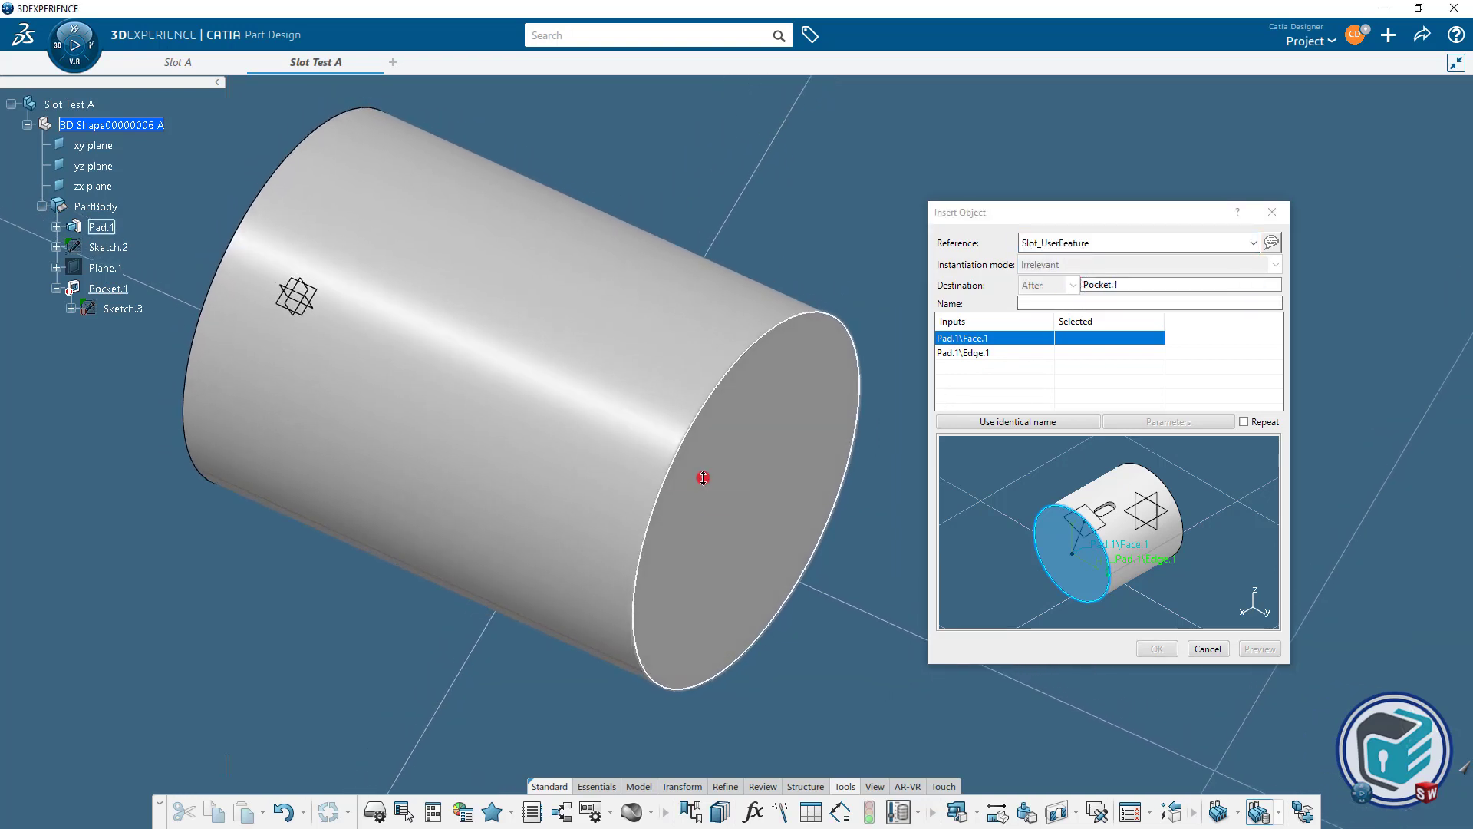
click(761, 468)
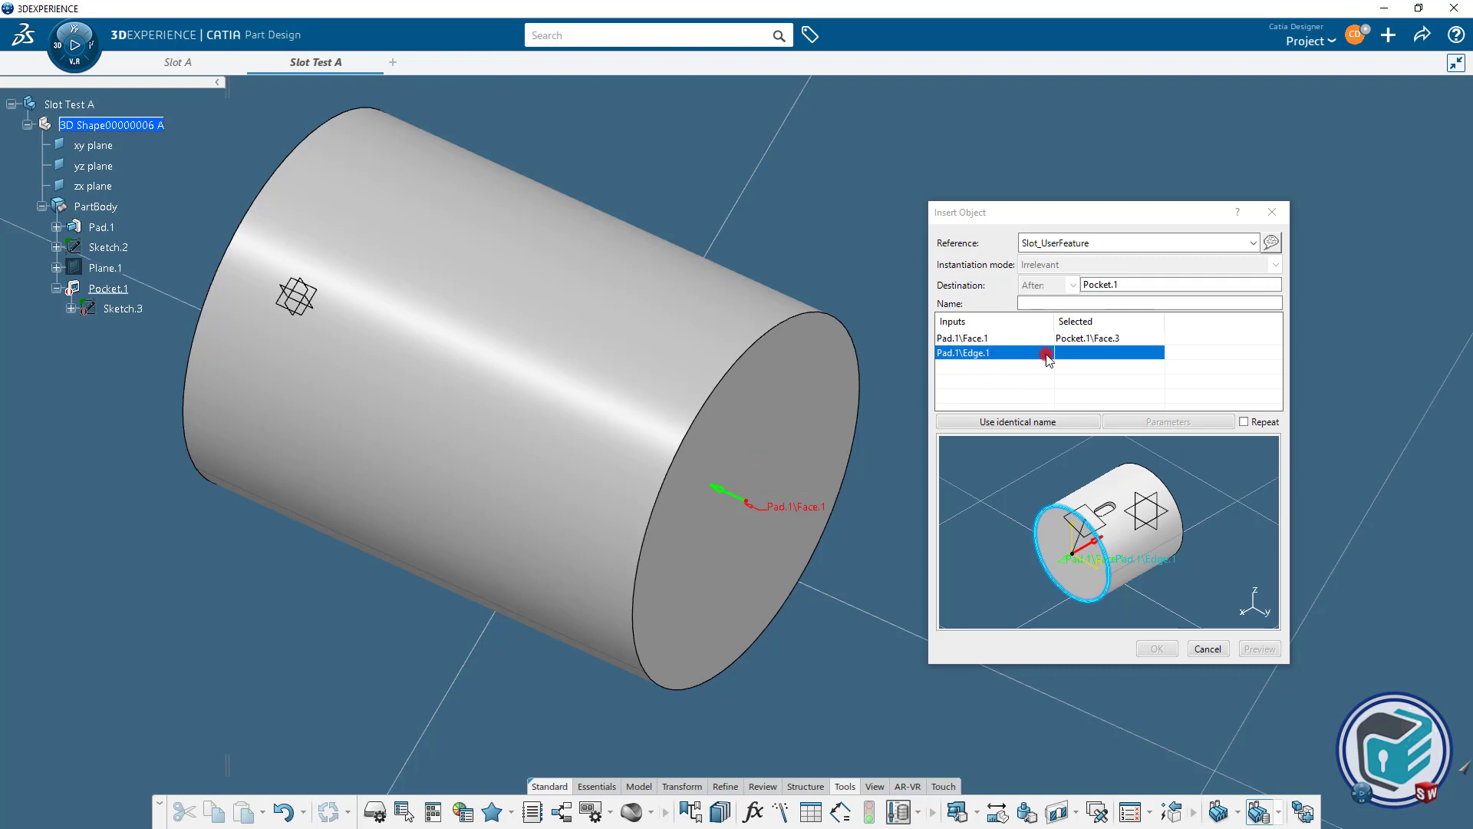
click(818, 316)
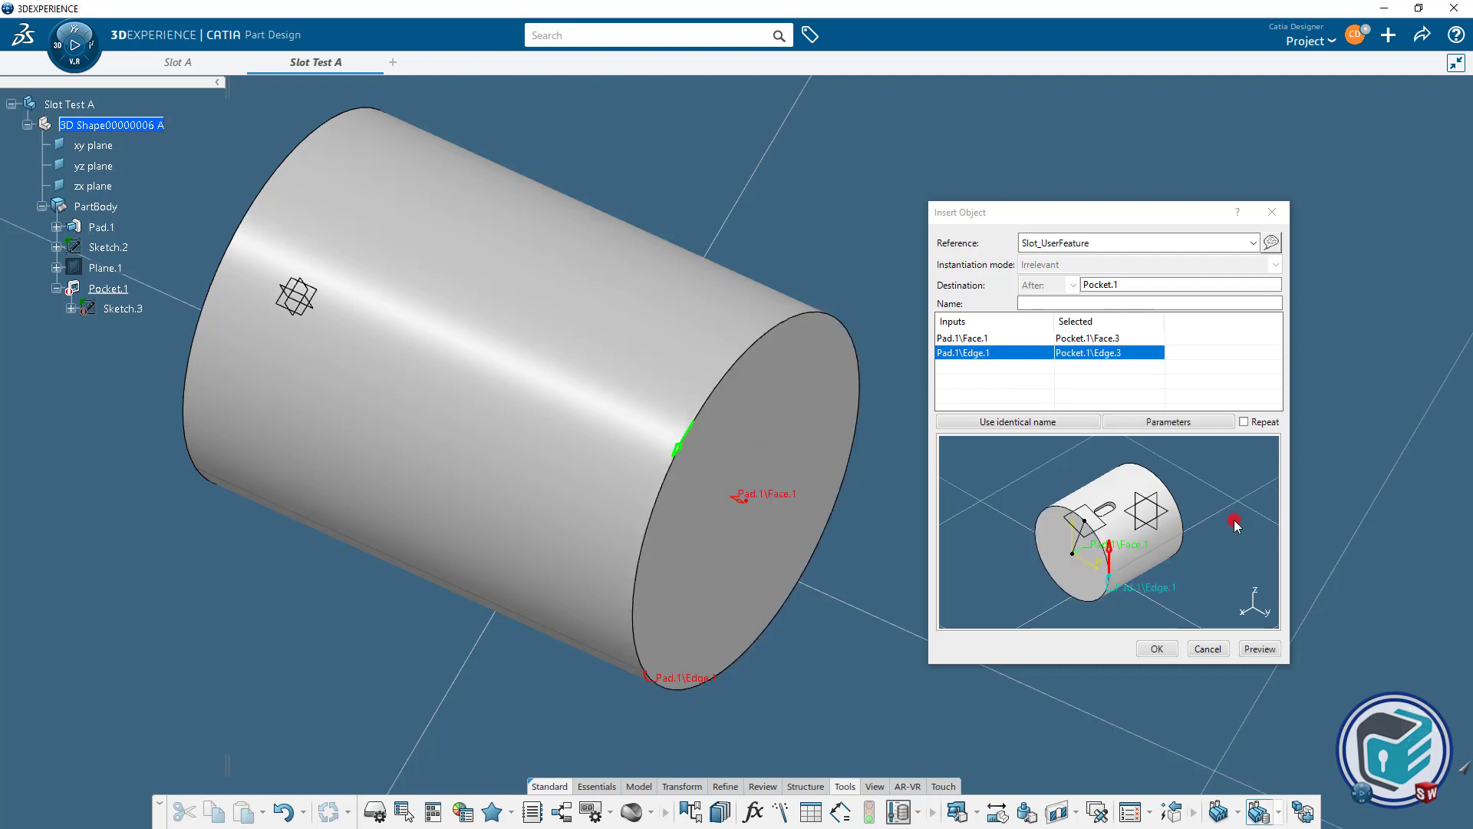
click(1264, 651)
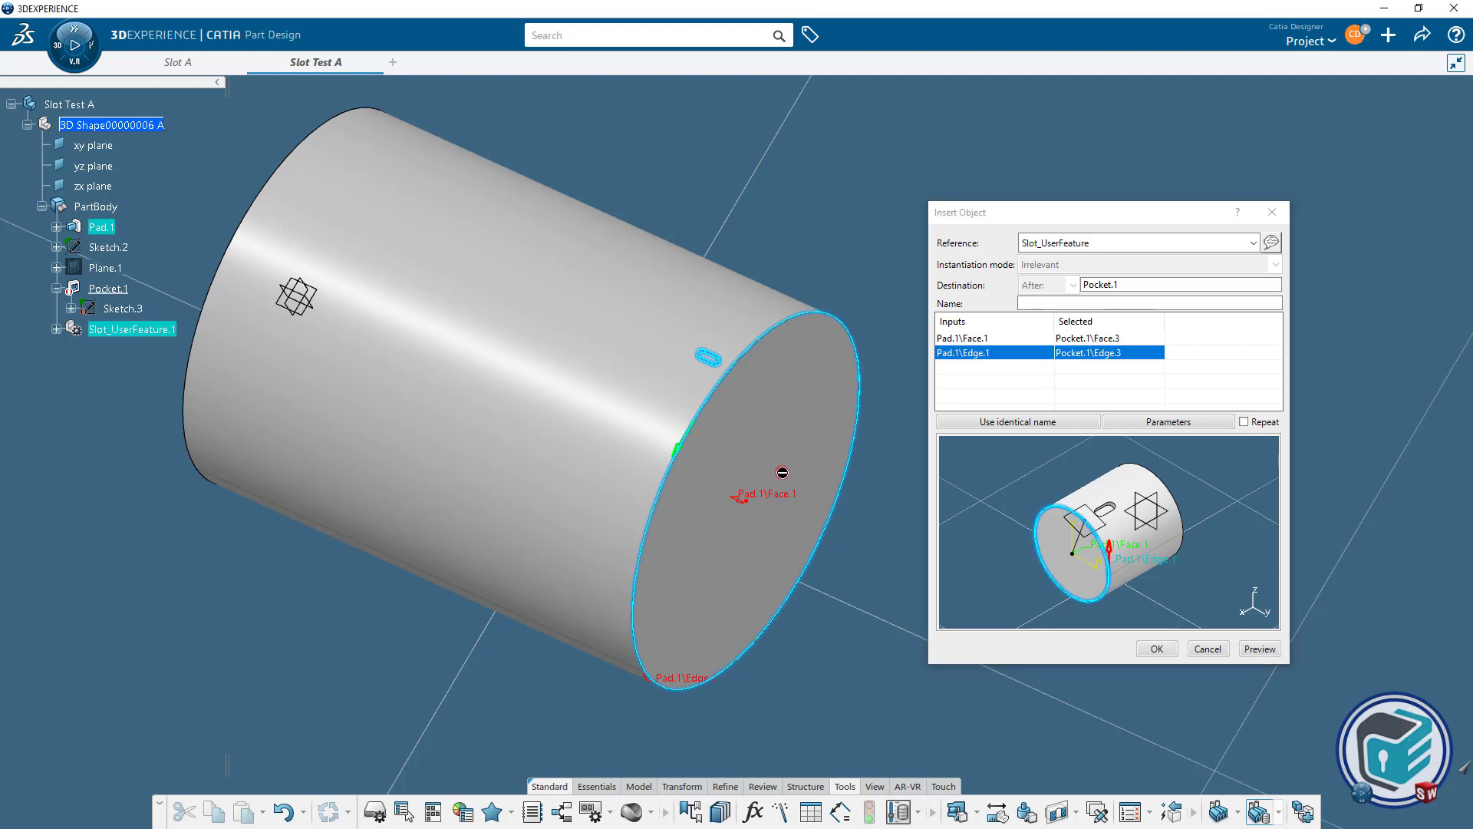
scroll(773, 406, up, 2)
middle_drag(773, 407, 765, 495)
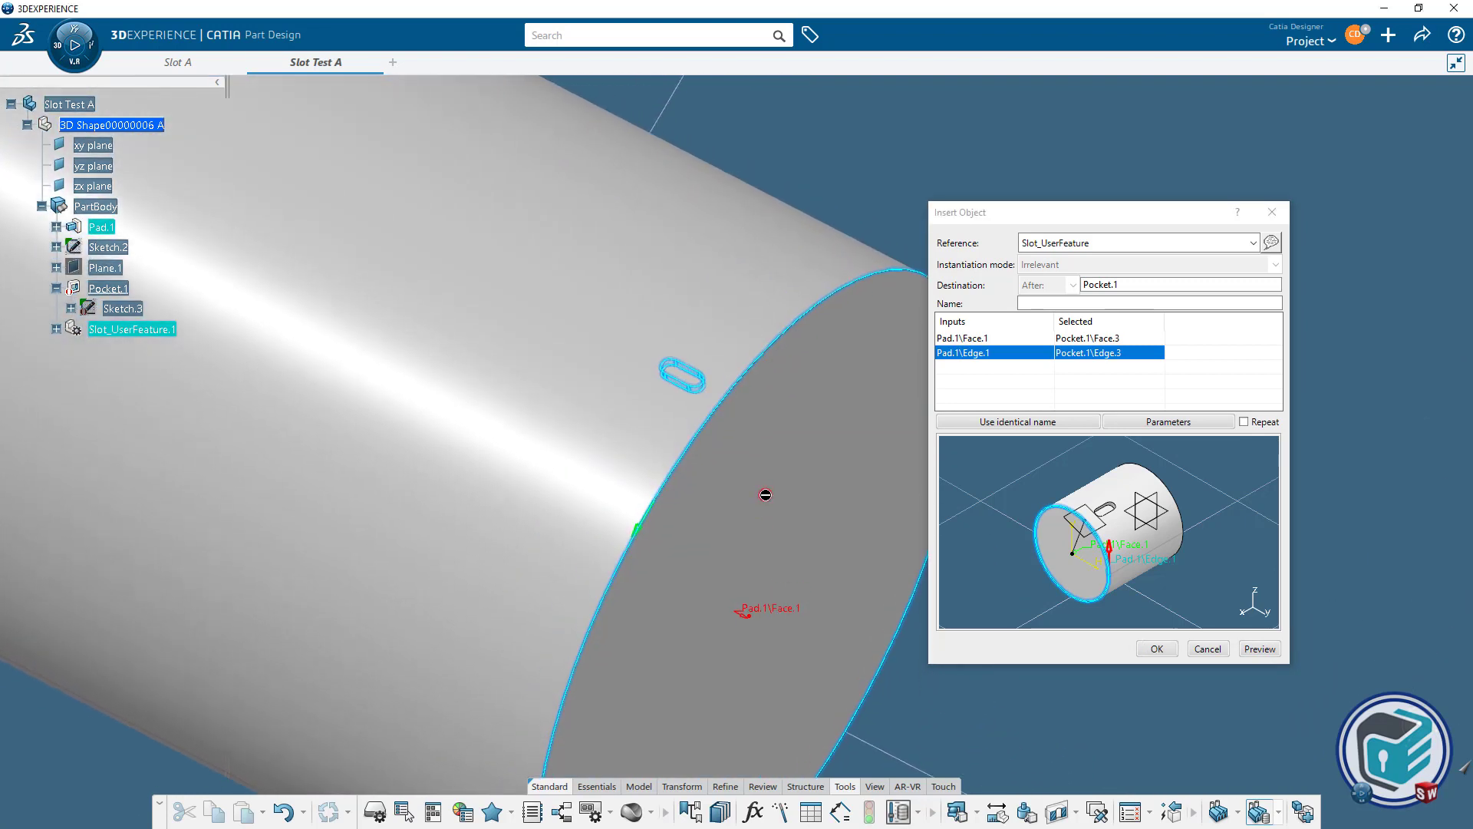
Set the user feature instance's SL1 parameter to 7 mm, increase SC1, and preview the updated slot.
click(1171, 423)
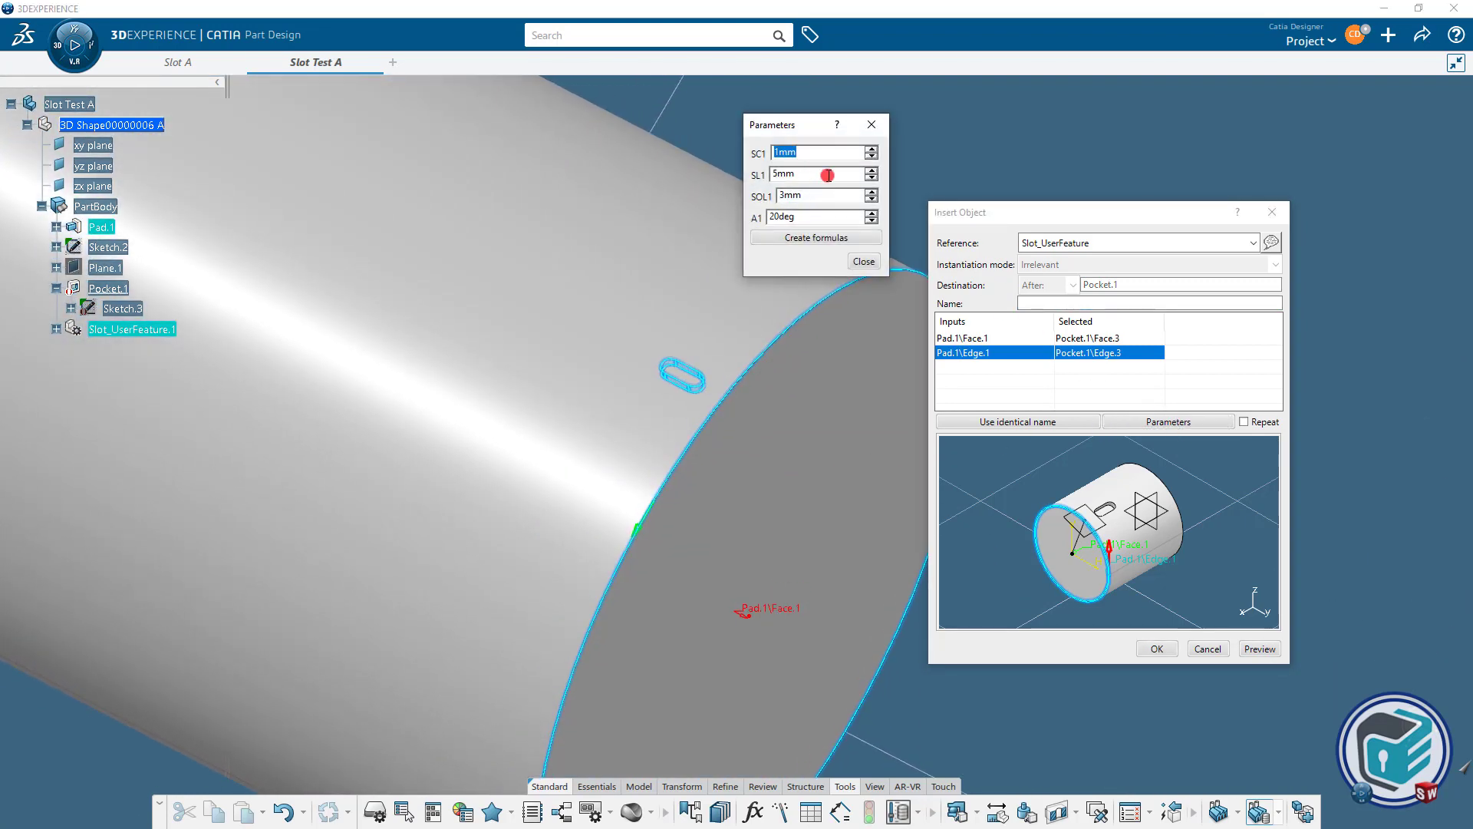
click(815, 175)
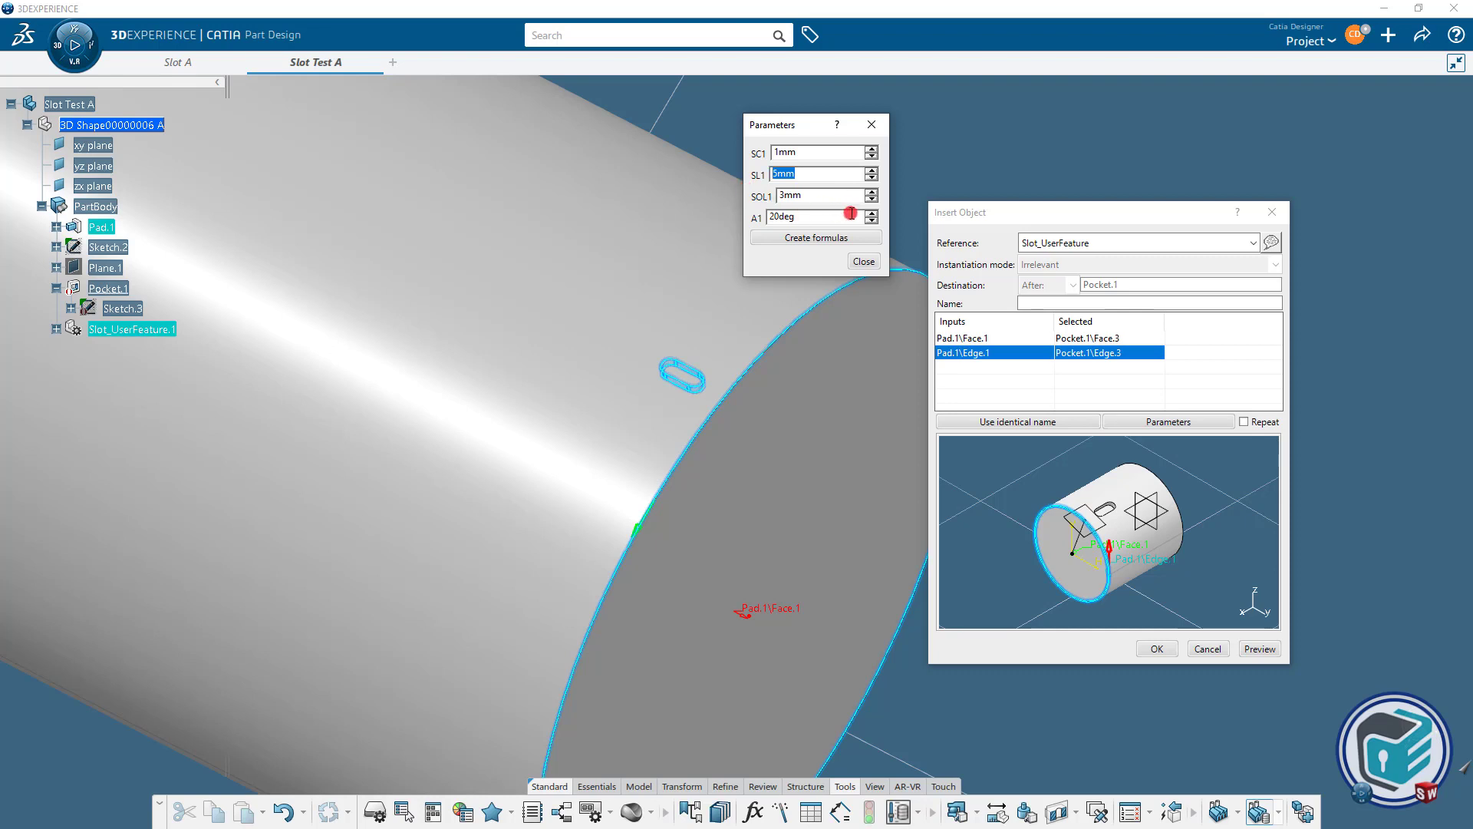
text(7mm)
click(783, 195)
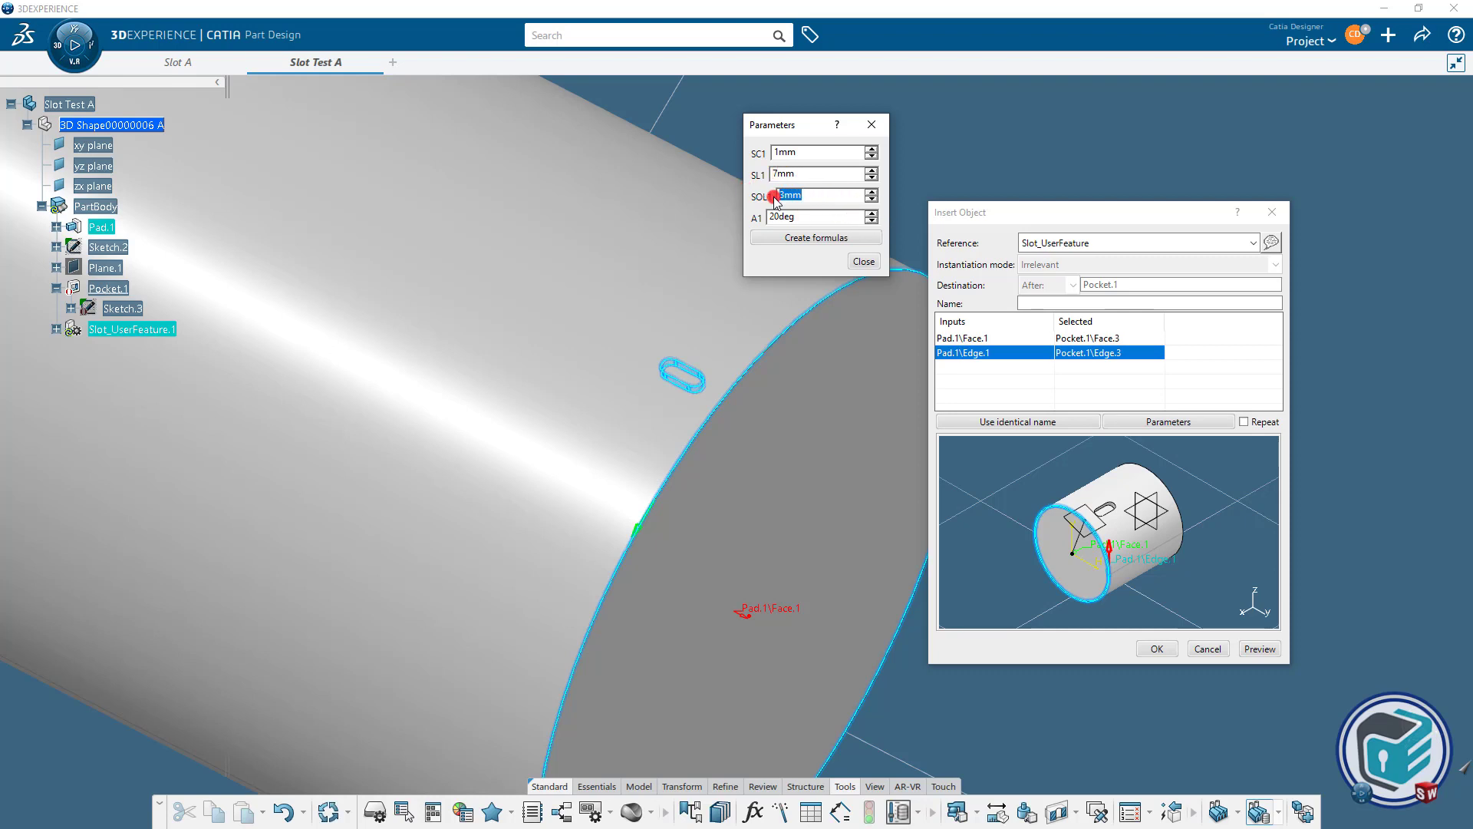
click(809, 151)
click(863, 261)
click(1260, 649)
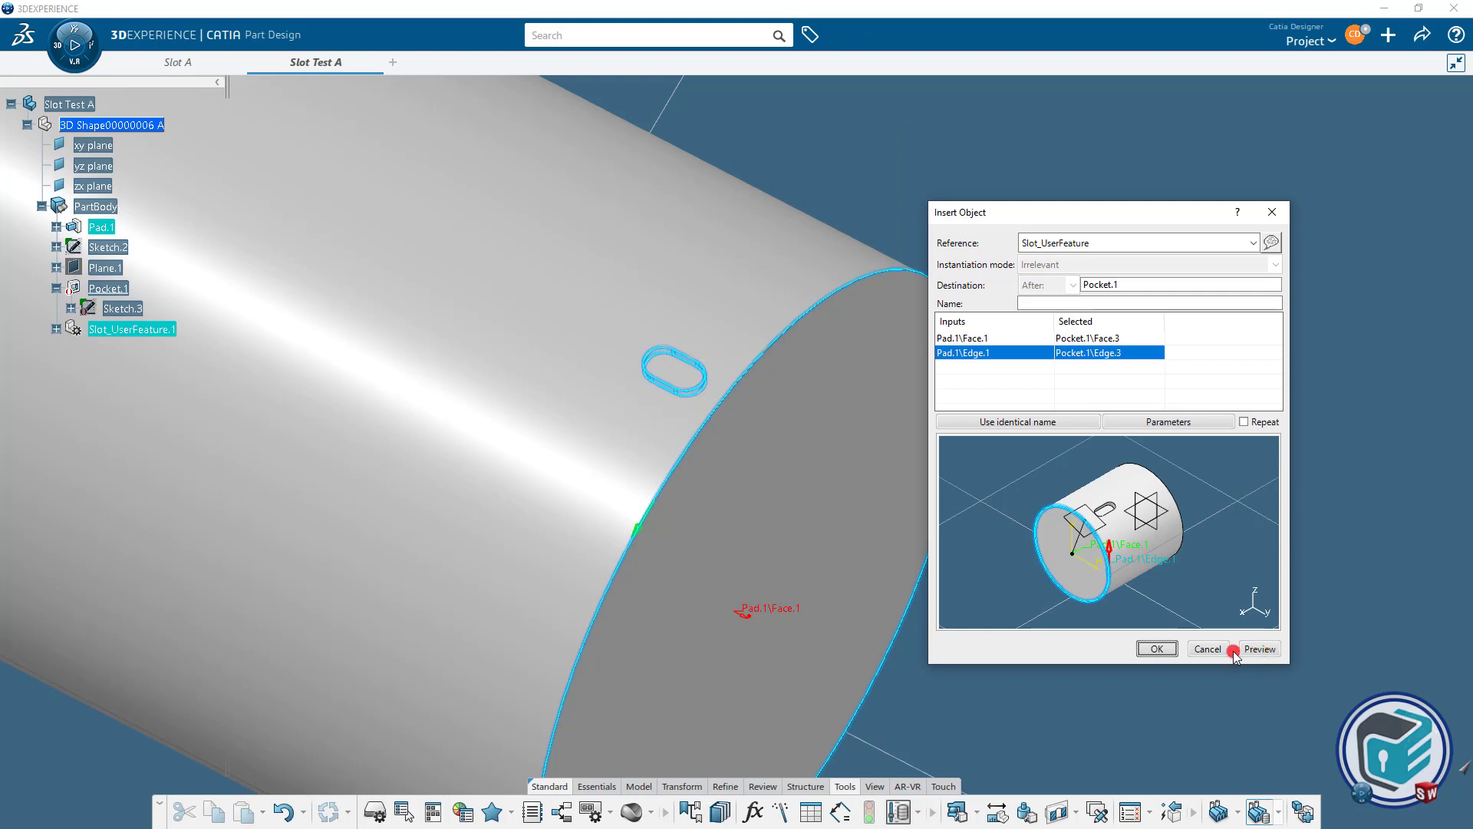
Confirm the slot user feature's insertion on the cylinder and expand it in the tree to show its published parameters.
click(1158, 649)
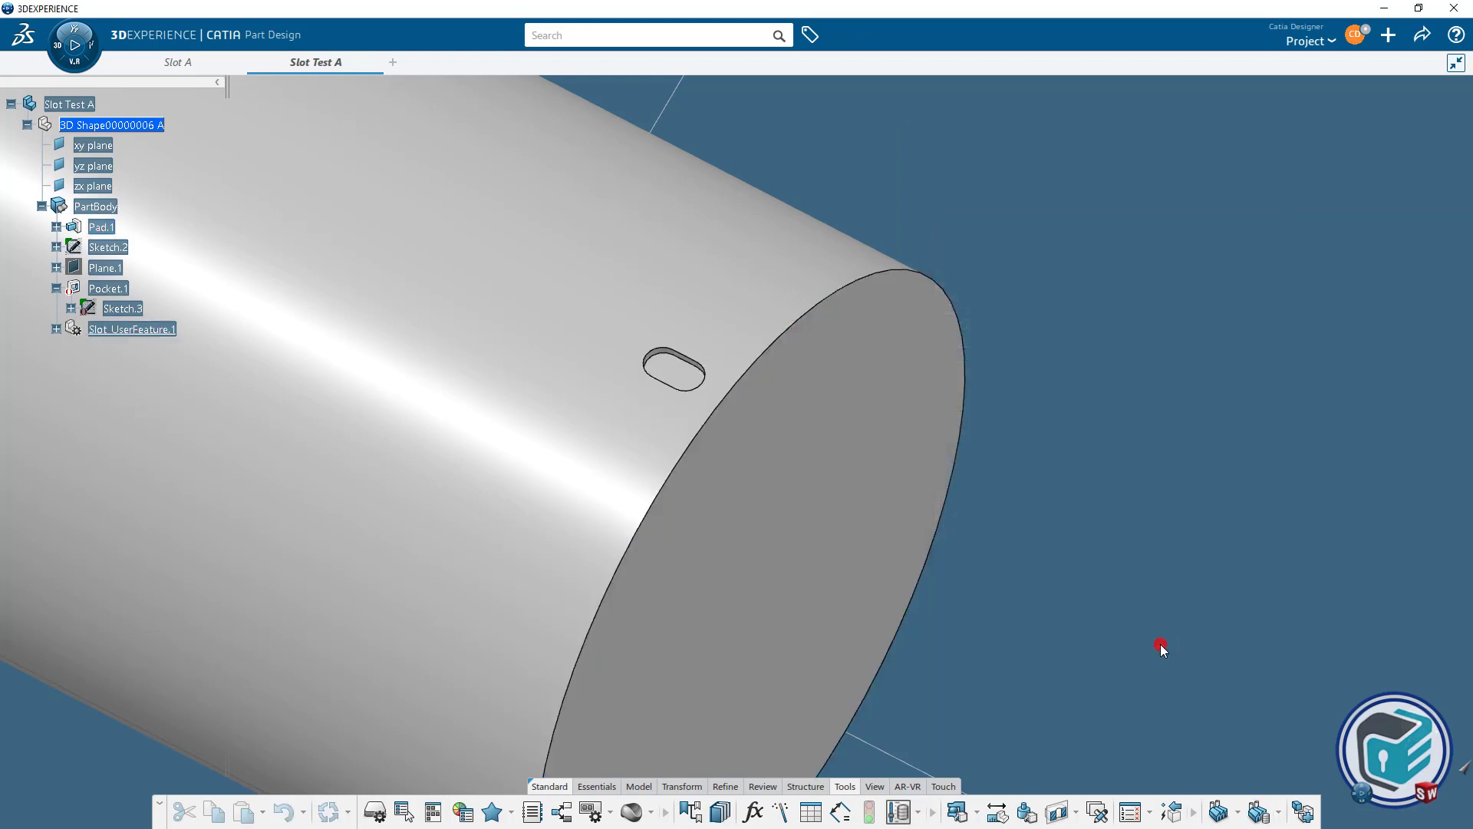
middle_drag(935, 485, 1102, 483)
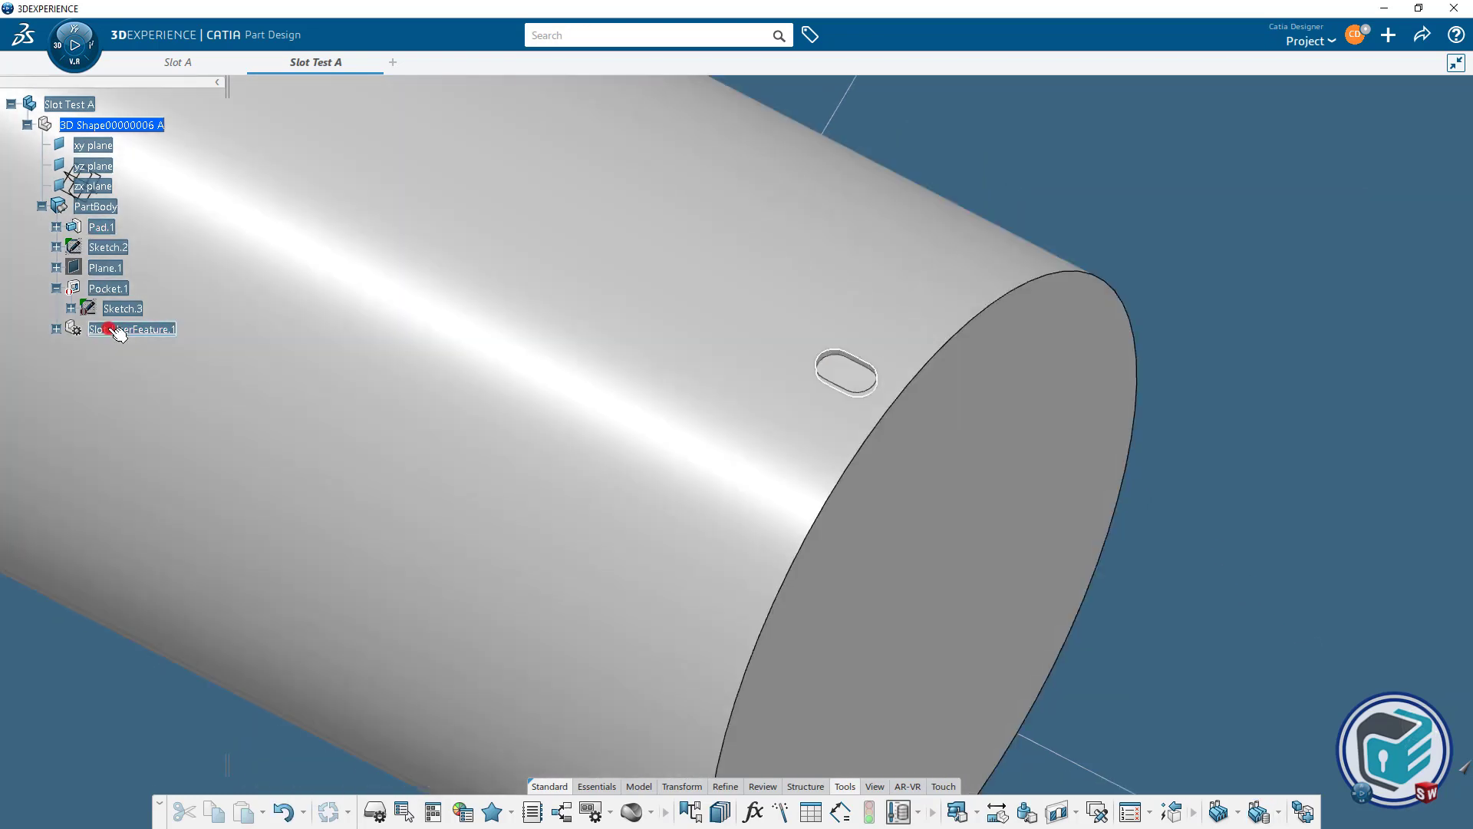
ctrl+middle_drag(484, 429, 513, 444)
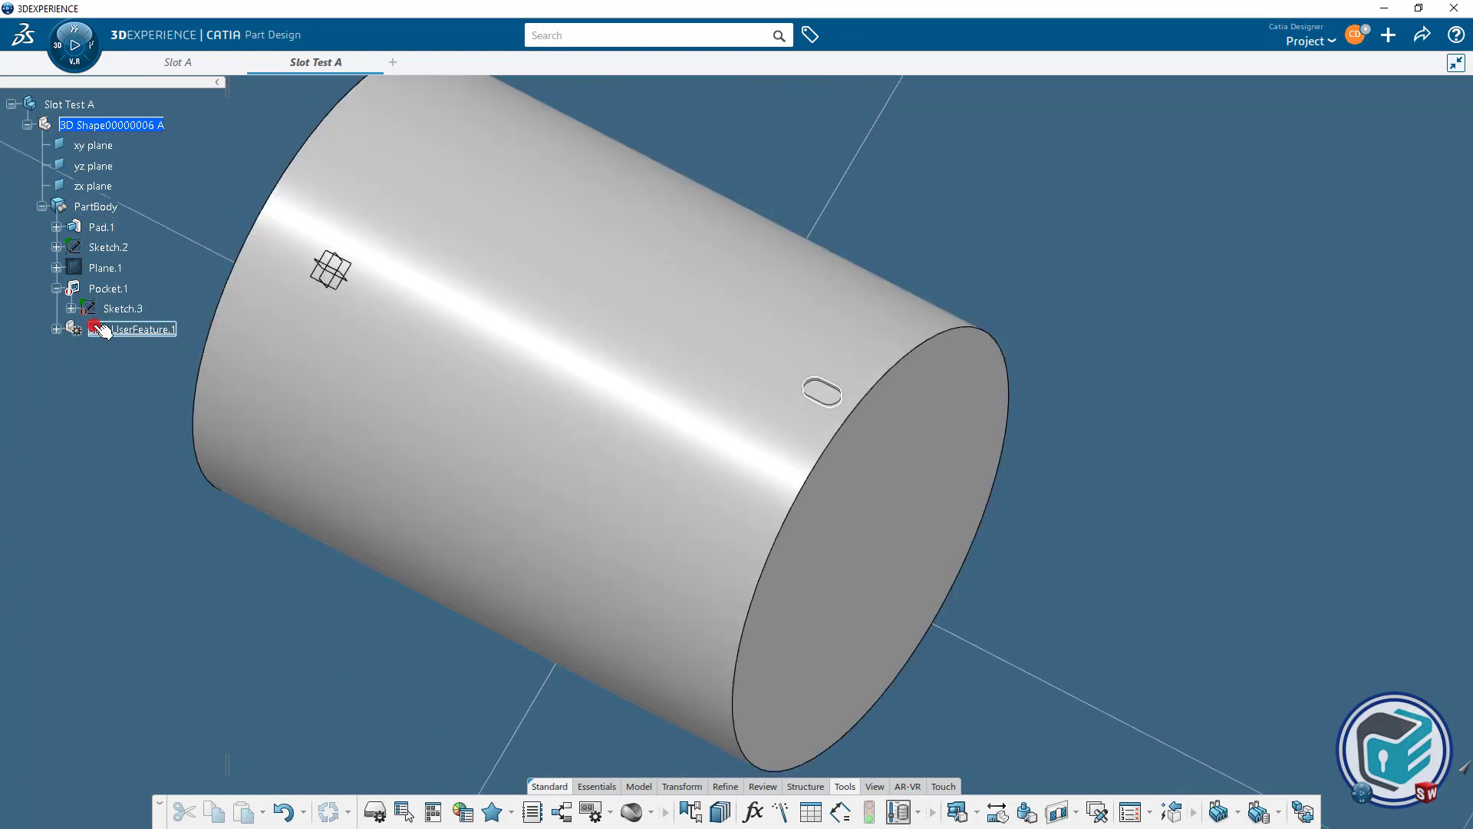
click(57, 330)
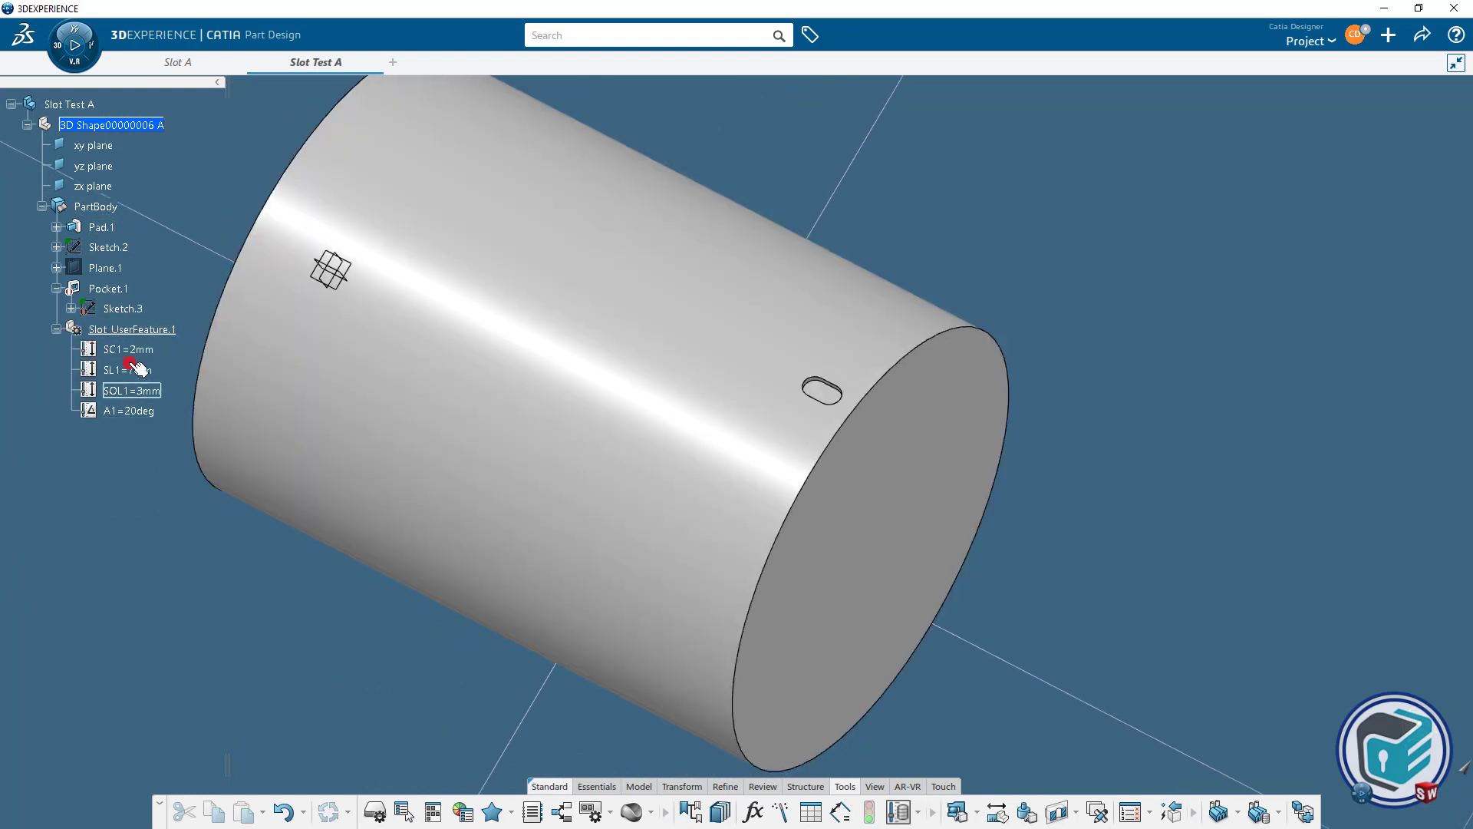
Open the Slot_UserFeature.1 definition and examine its face and edge inputs and its published parameters.
double_click(121, 330)
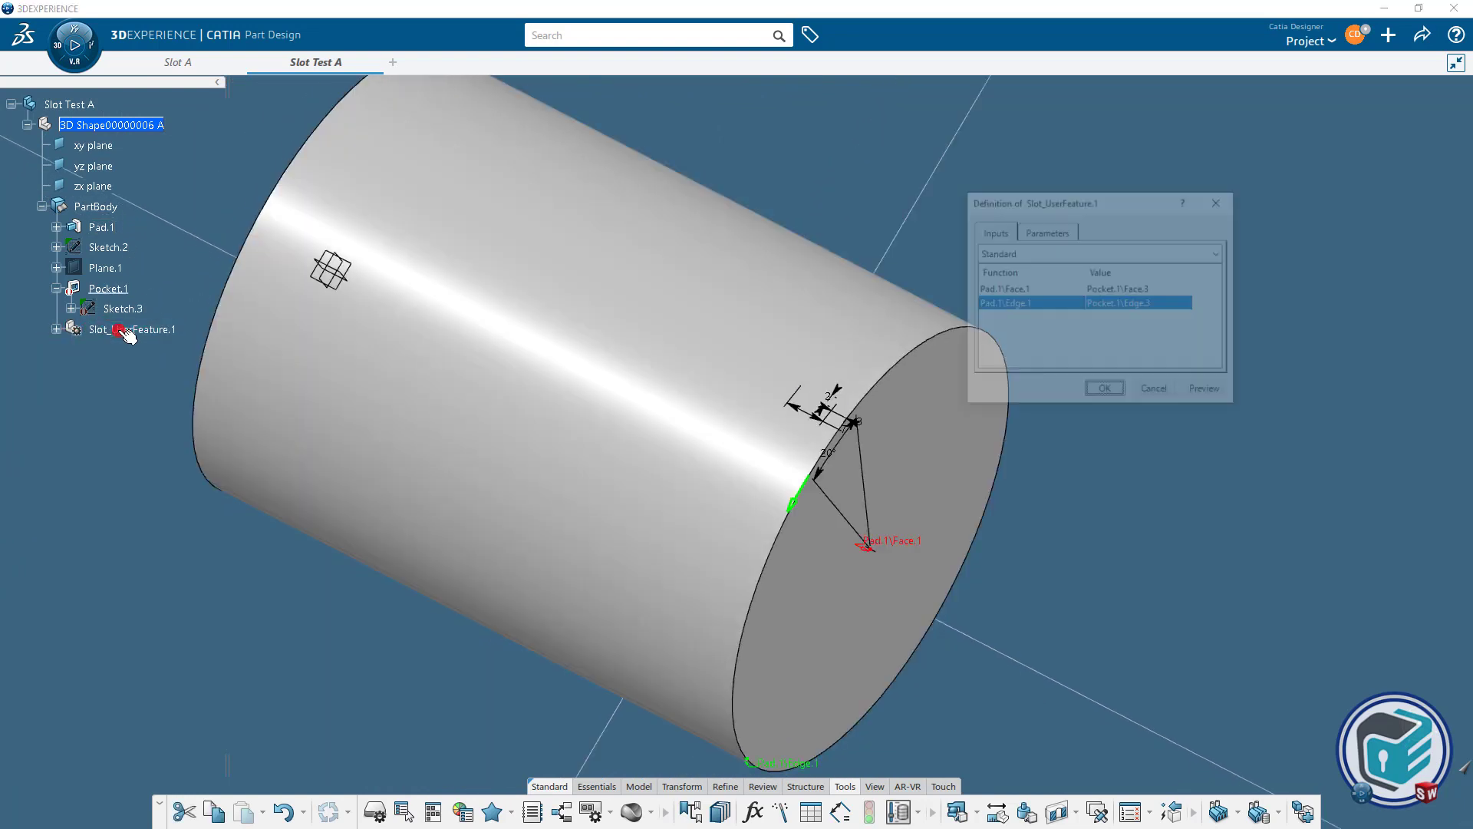
click(1032, 290)
click(1032, 305)
click(1036, 291)
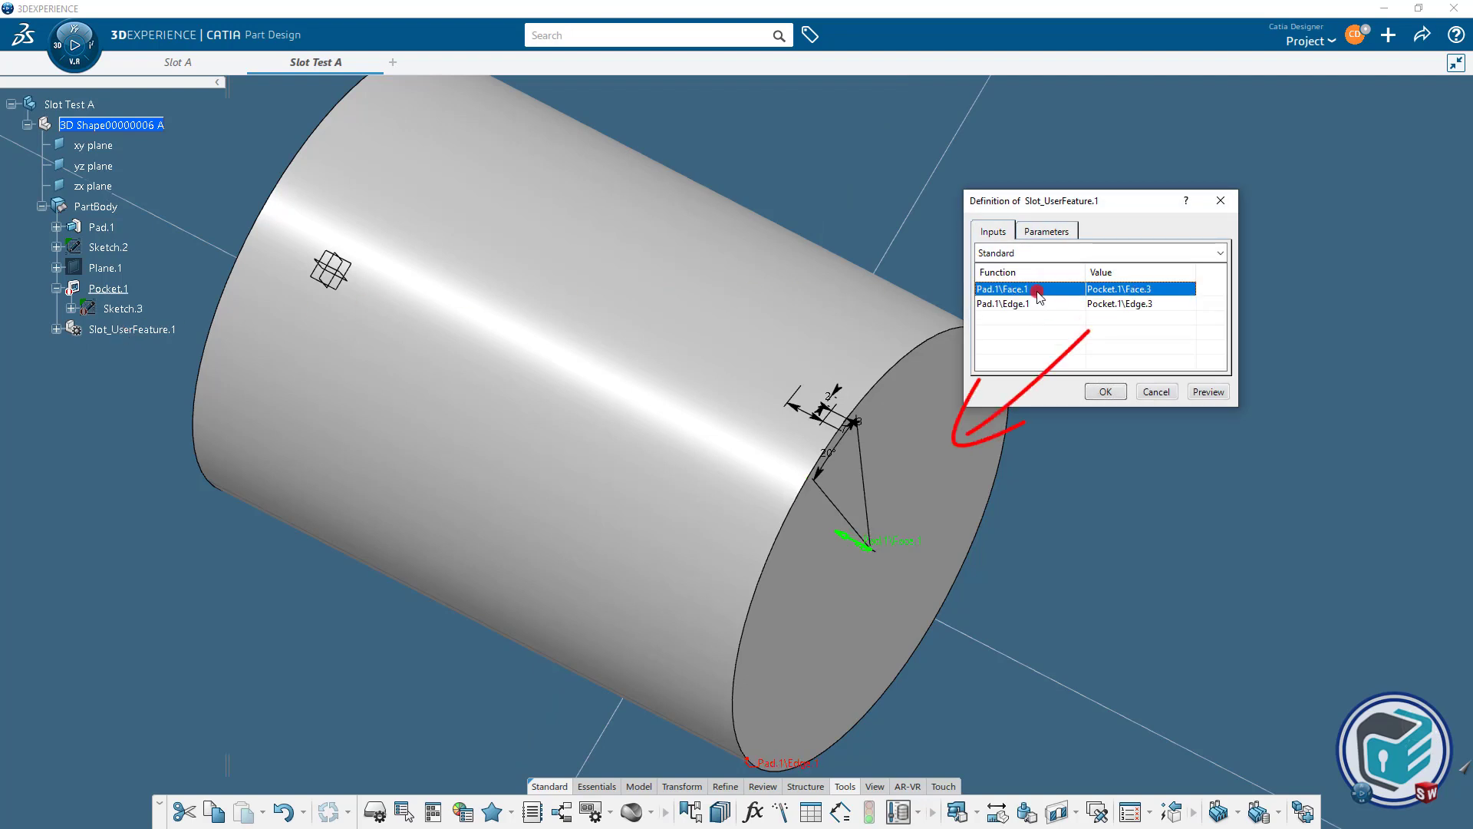
click(1041, 305)
click(1051, 232)
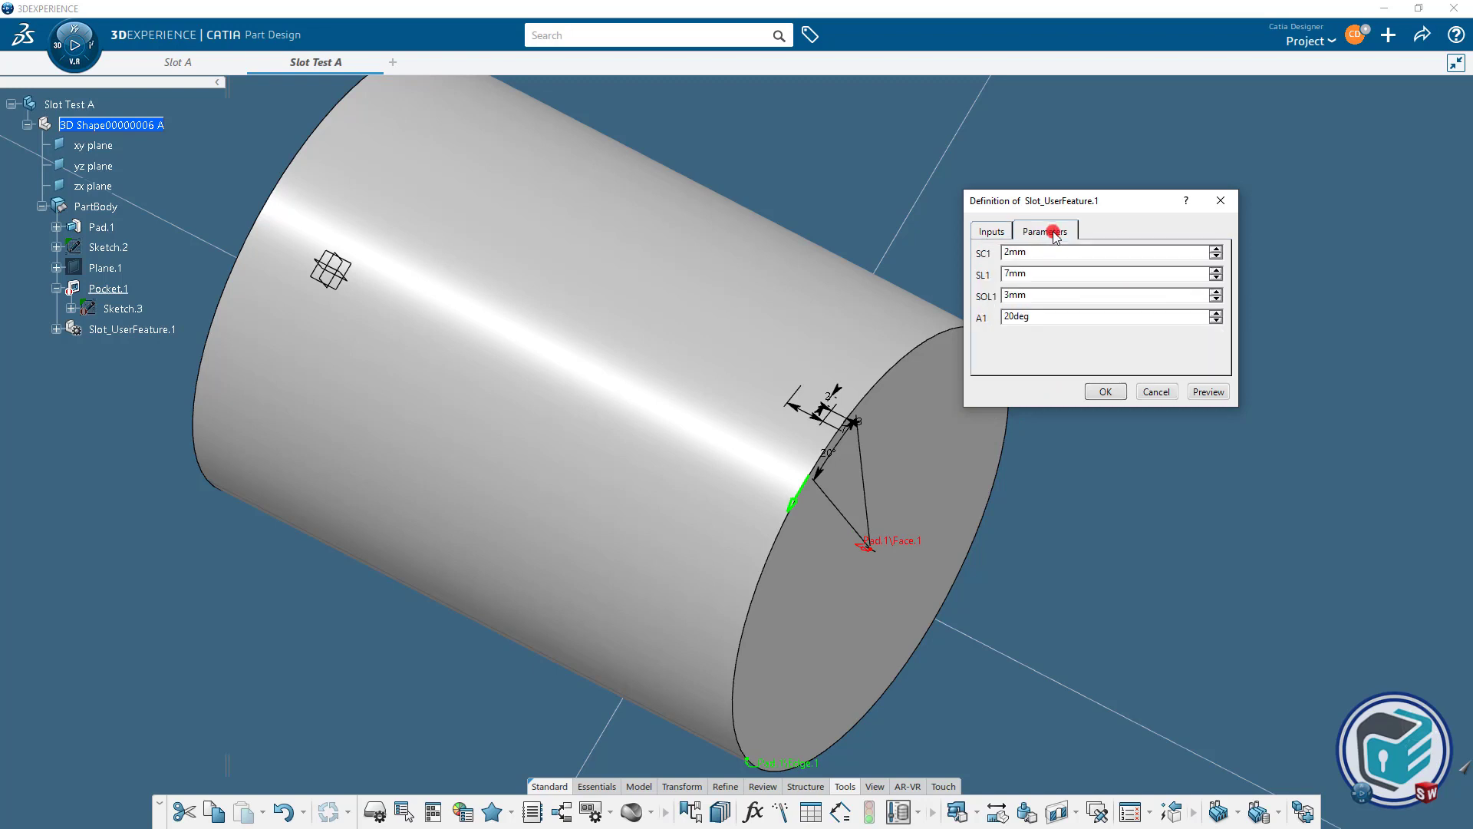
Set the user feature's SL1 to 15 mm and SOL1 to 5 mm, previewing the slot after each change.
mouse_move(906, 409)
middle_down()
mouse_move(828, 343)
mouse_move(809, 357)
middle_up()
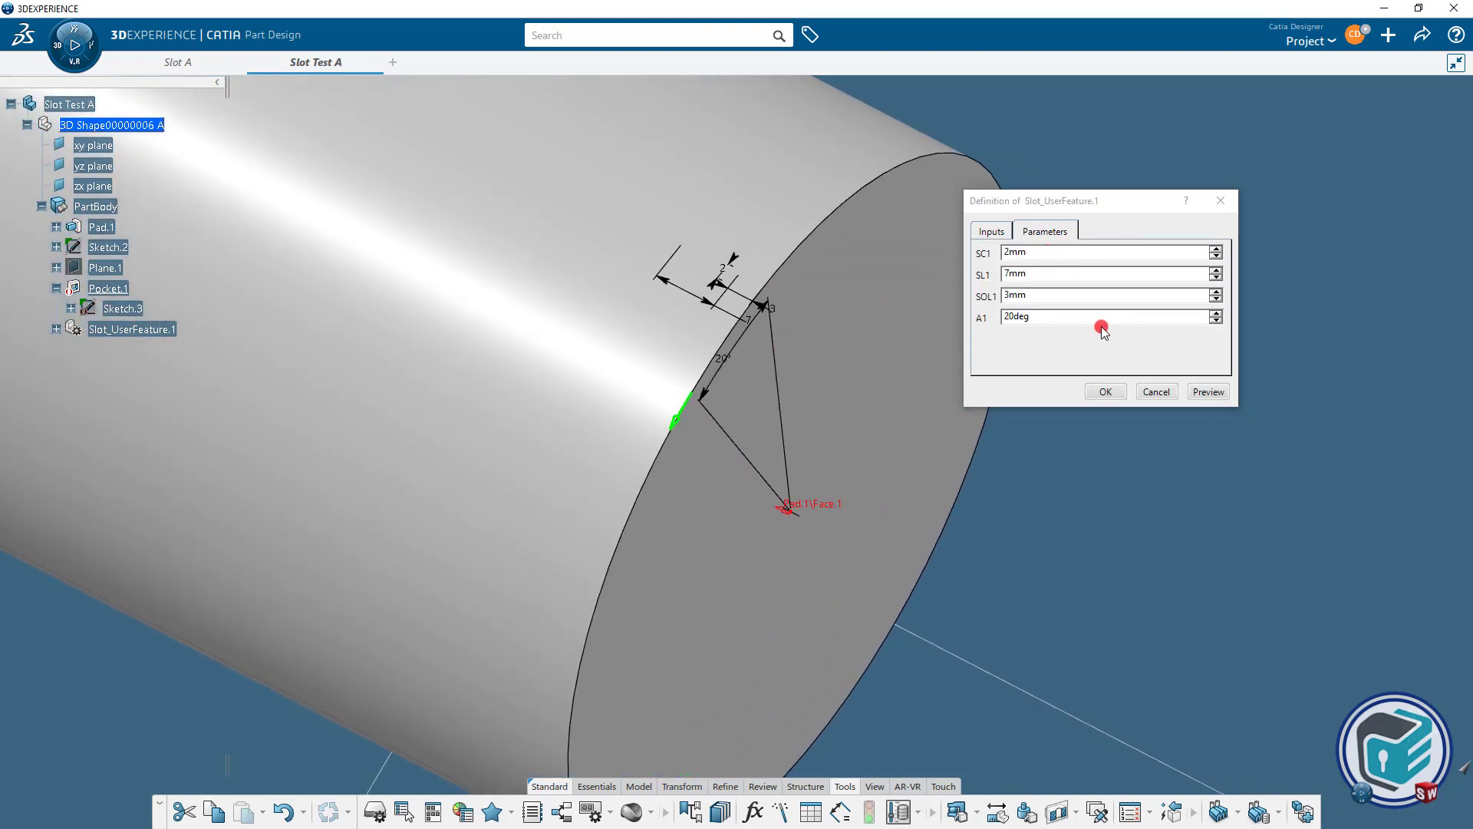
drag(1061, 274, 981, 274)
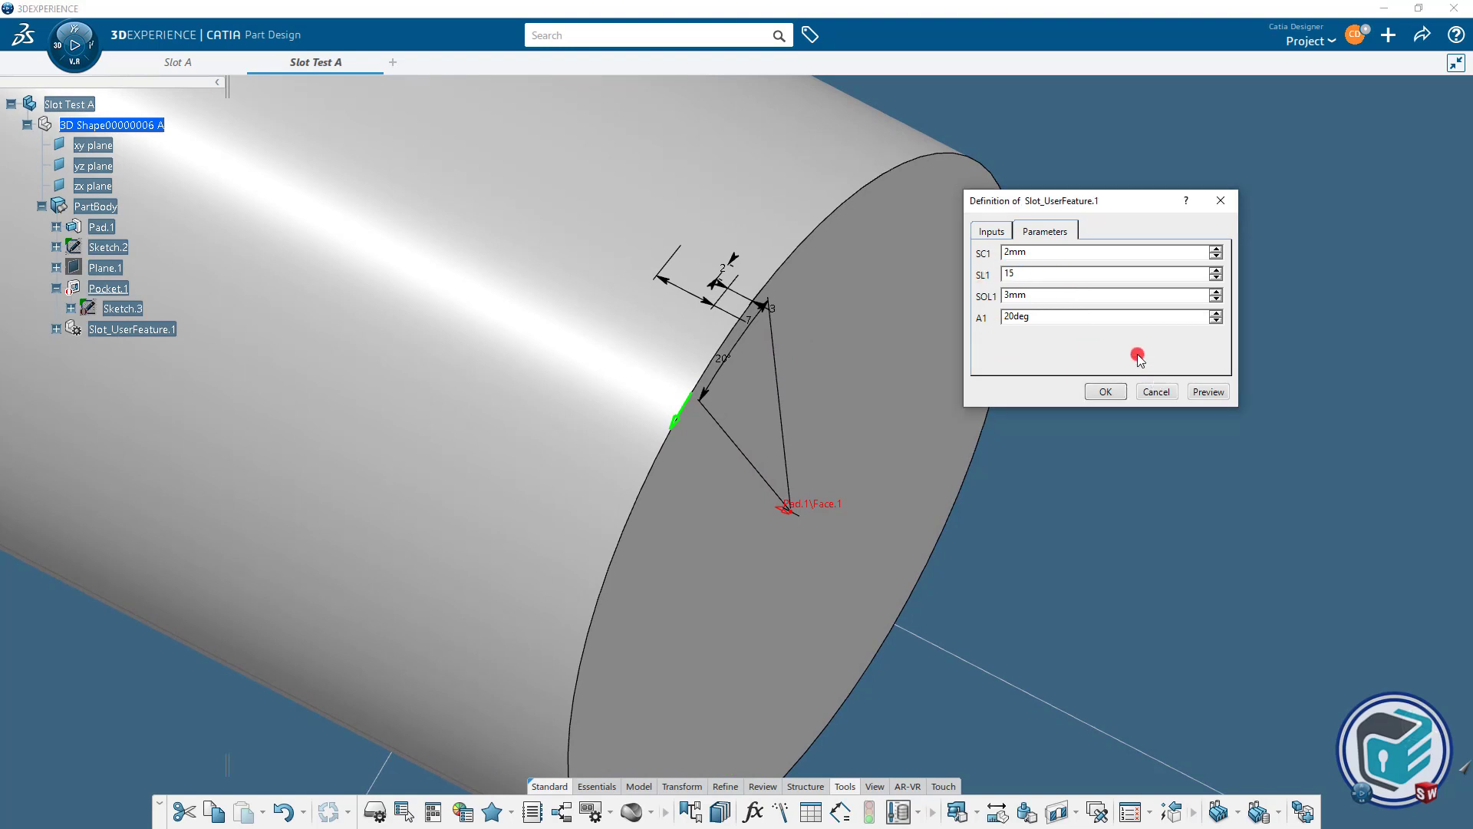
click(1211, 393)
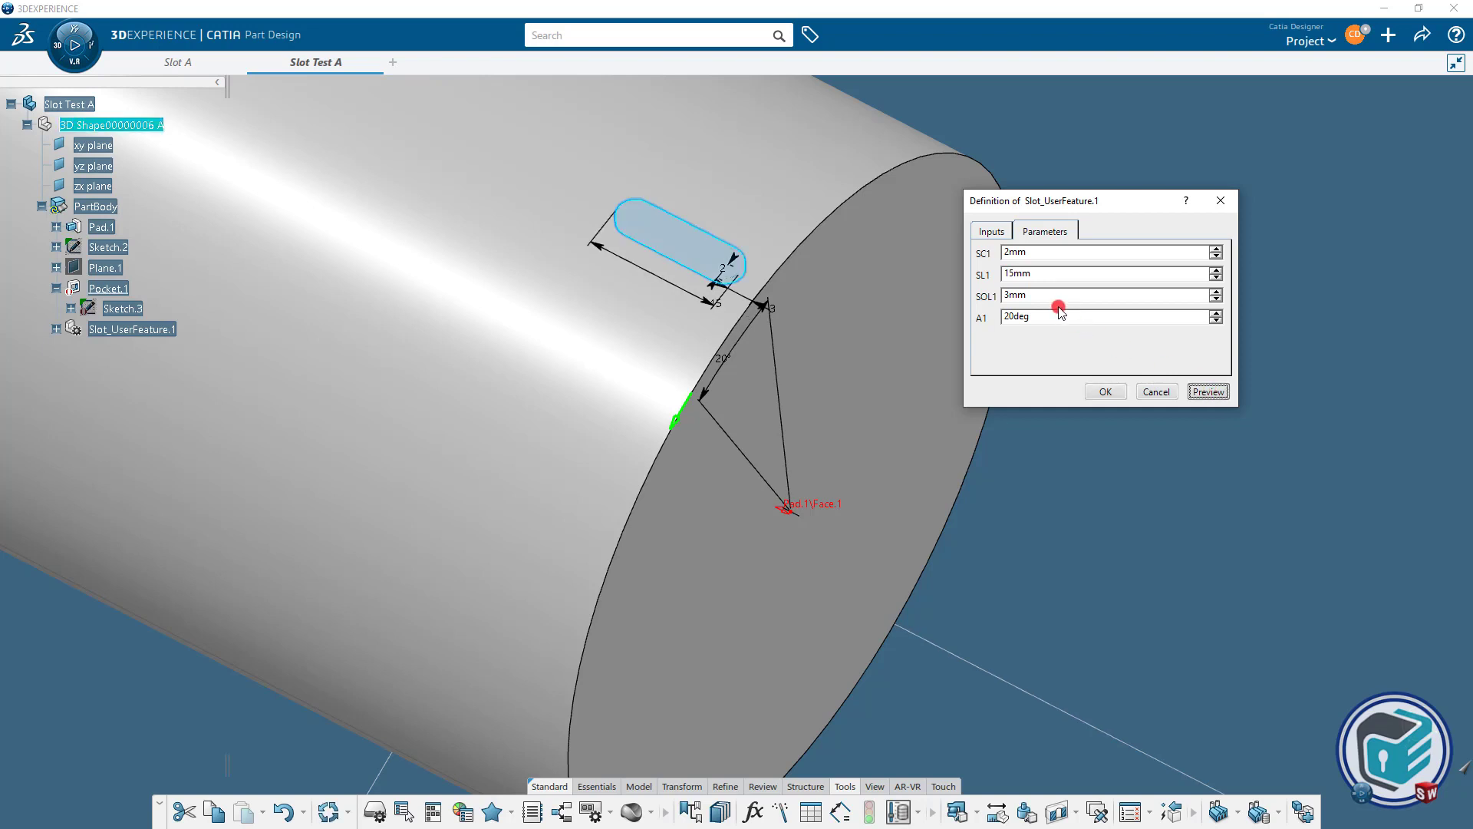
click(1019, 296)
text(5)
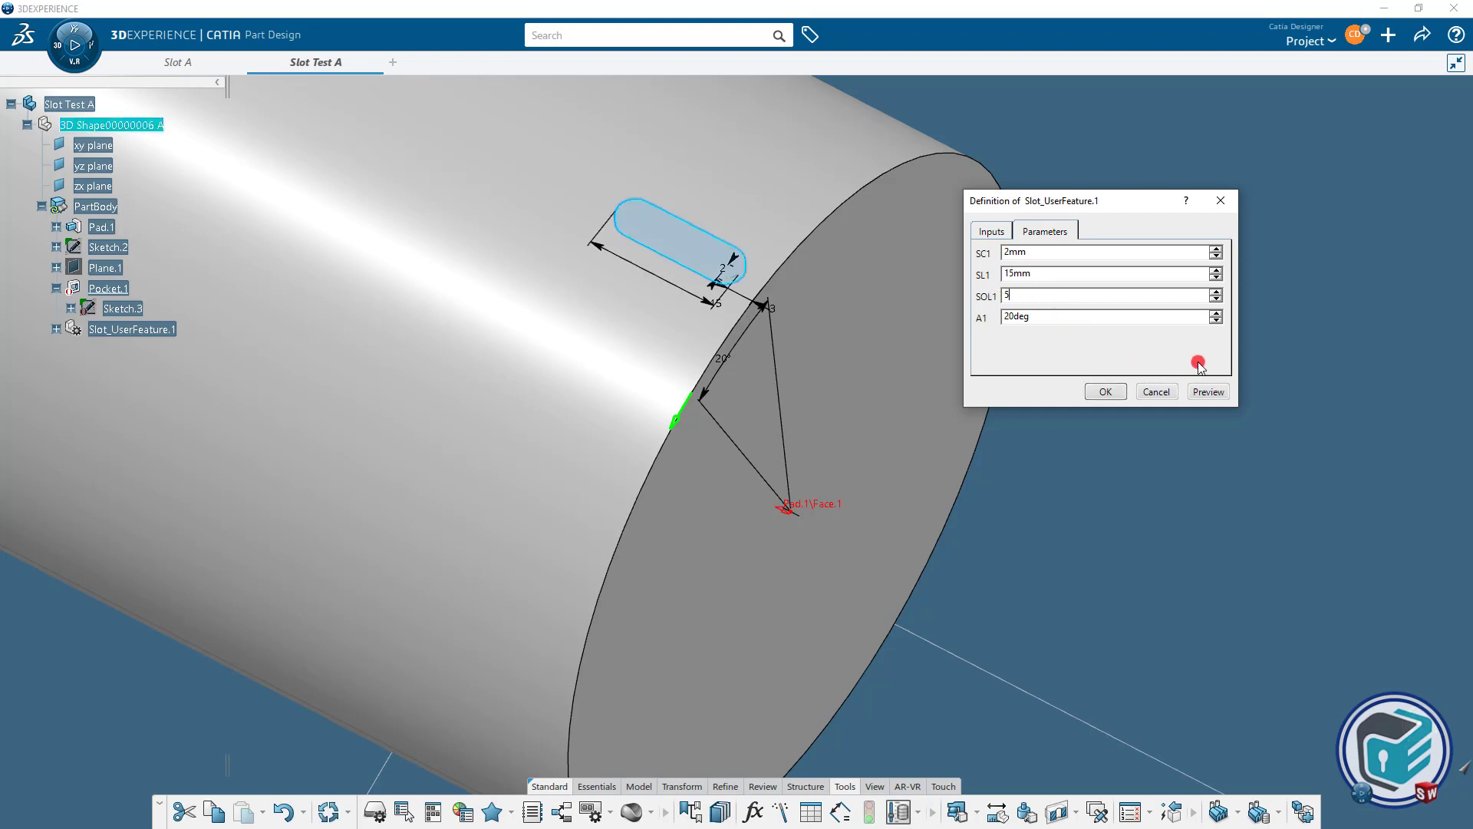
click(1210, 392)
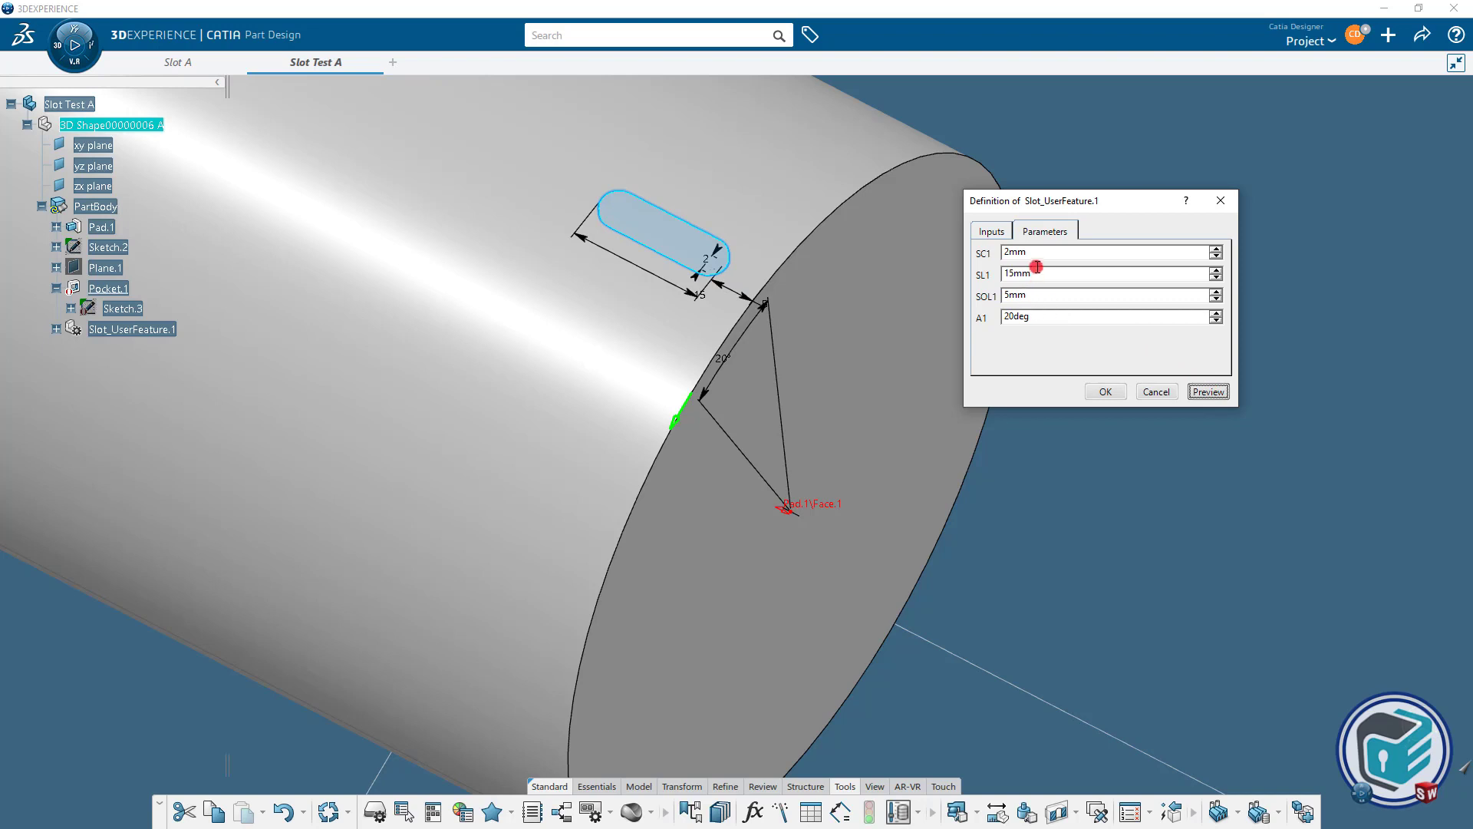
Set the user feature's SC1 parameter to 3 mm and preview the slot.
drag(1036, 253, 956, 277)
text(3)
click(1208, 391)
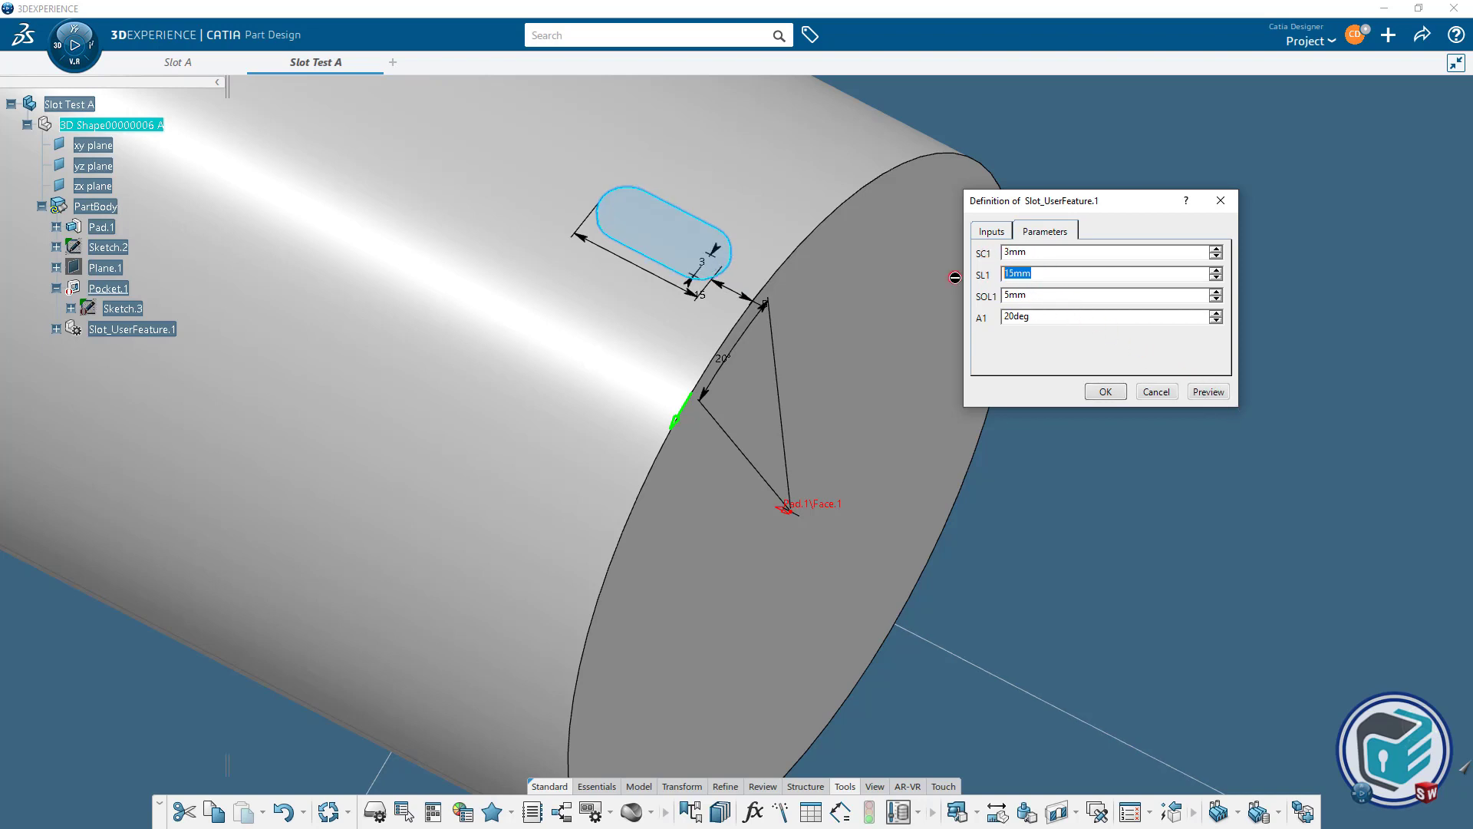
Set the user feature's SL1 to 40 mm and SC1 to 1 mm, previewing the slot after each change.
text(40)
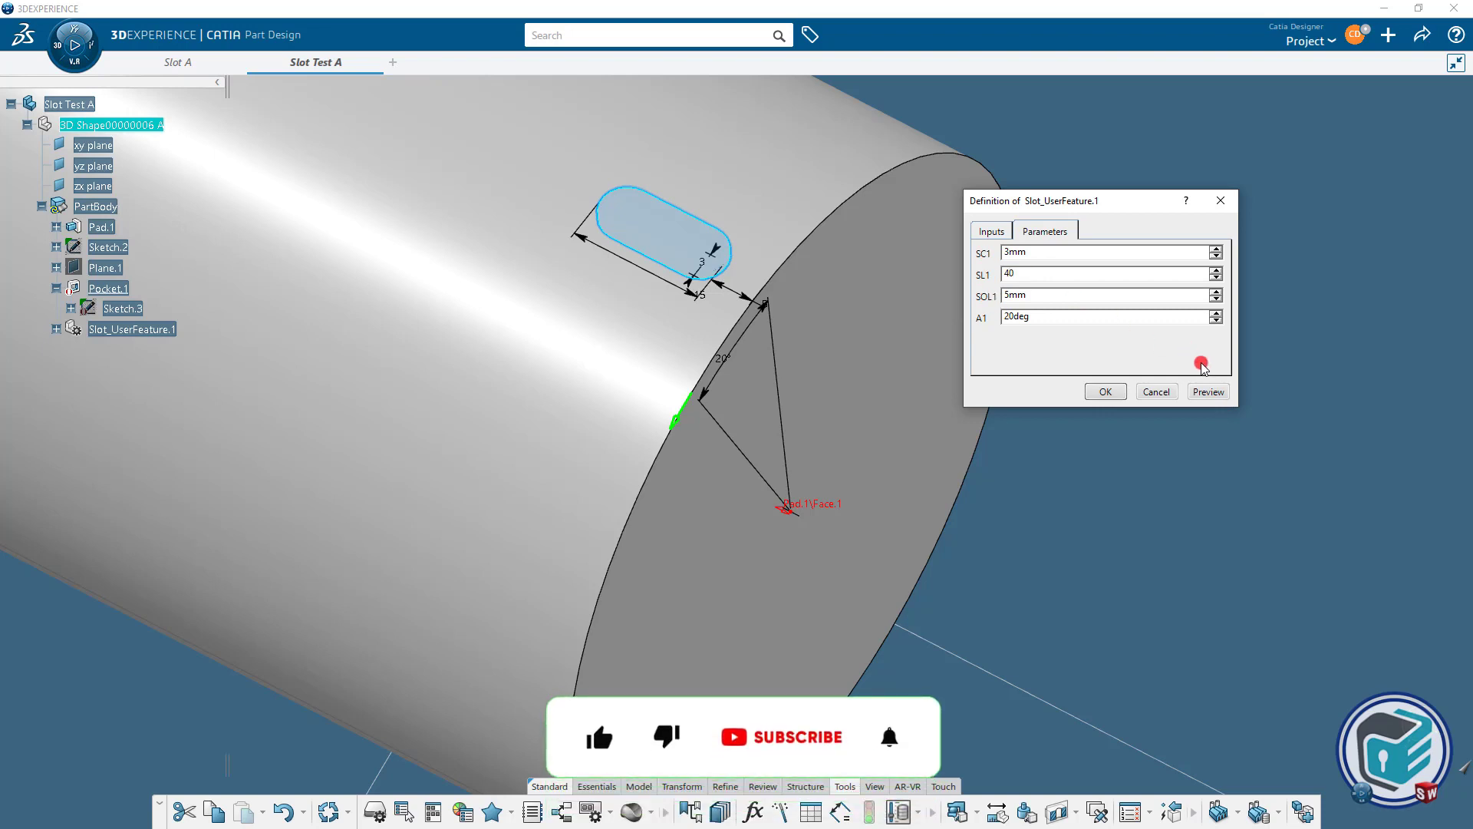
click(1209, 392)
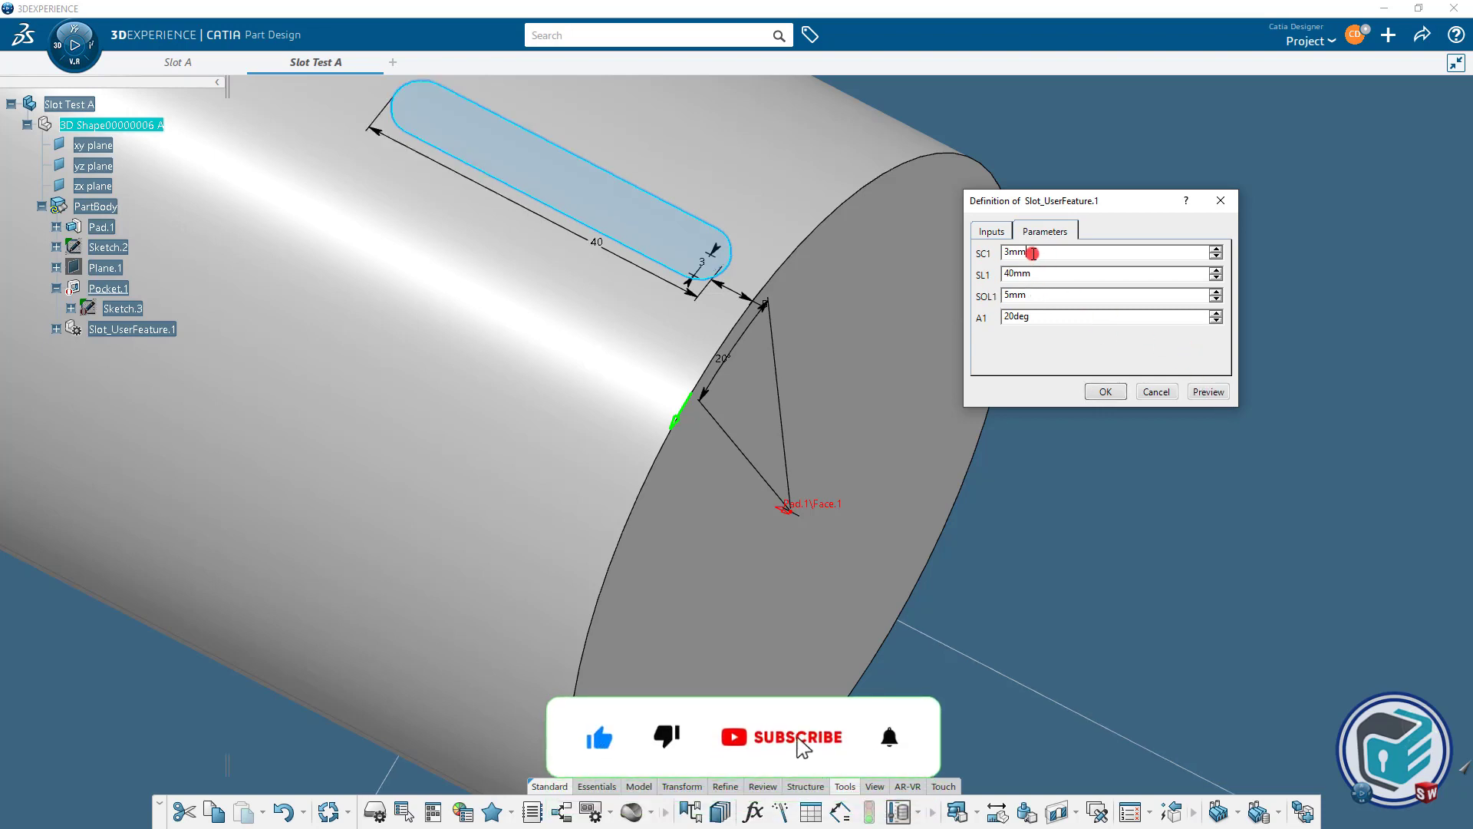
double_click(1033, 253)
text(1)
click(1208, 391)
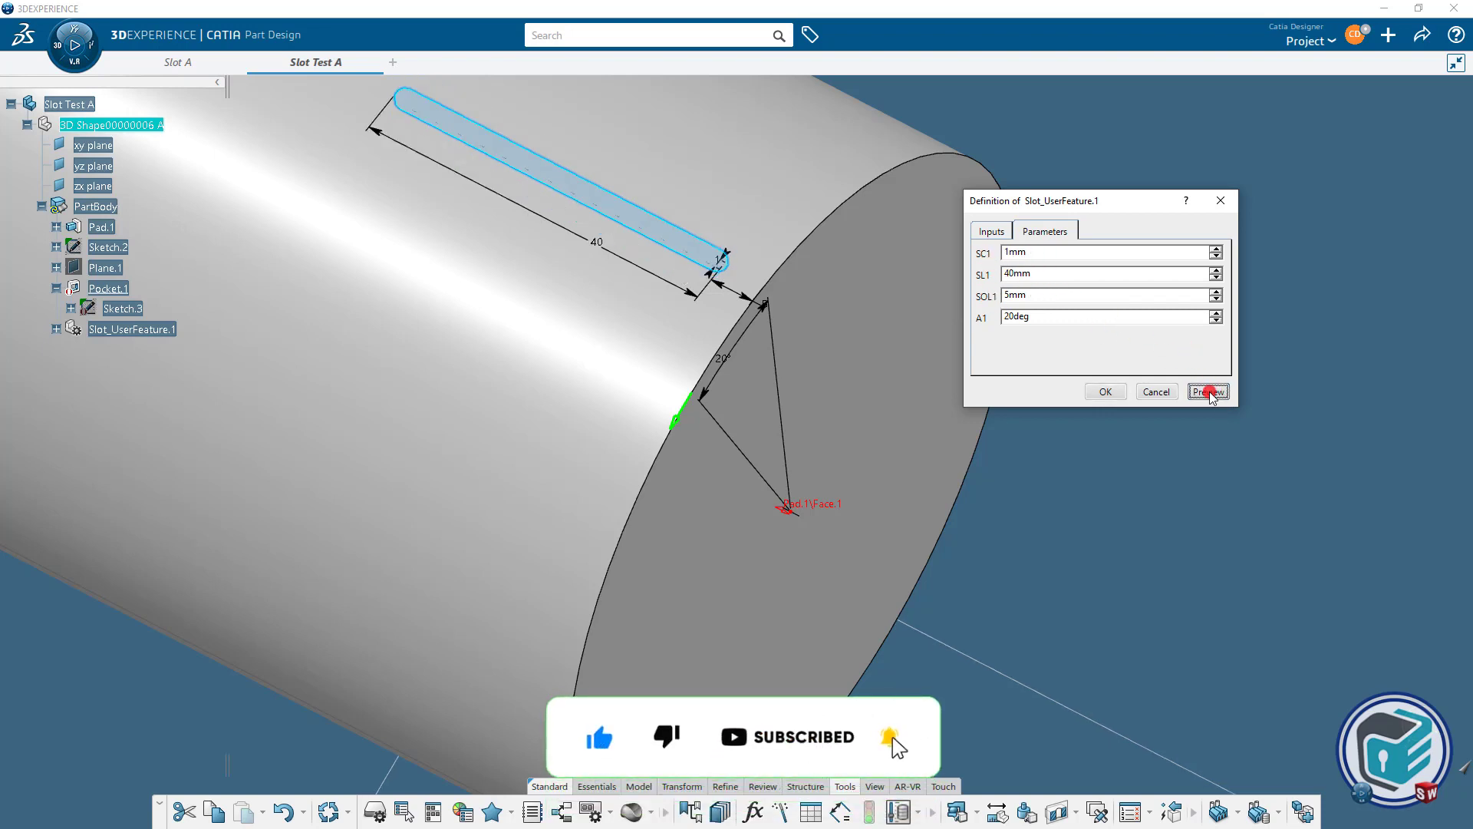
Set the user feature's SOL1 parameter to 10 mm, preview the slot and apply the edited definition.
drag(1058, 297, 973, 299)
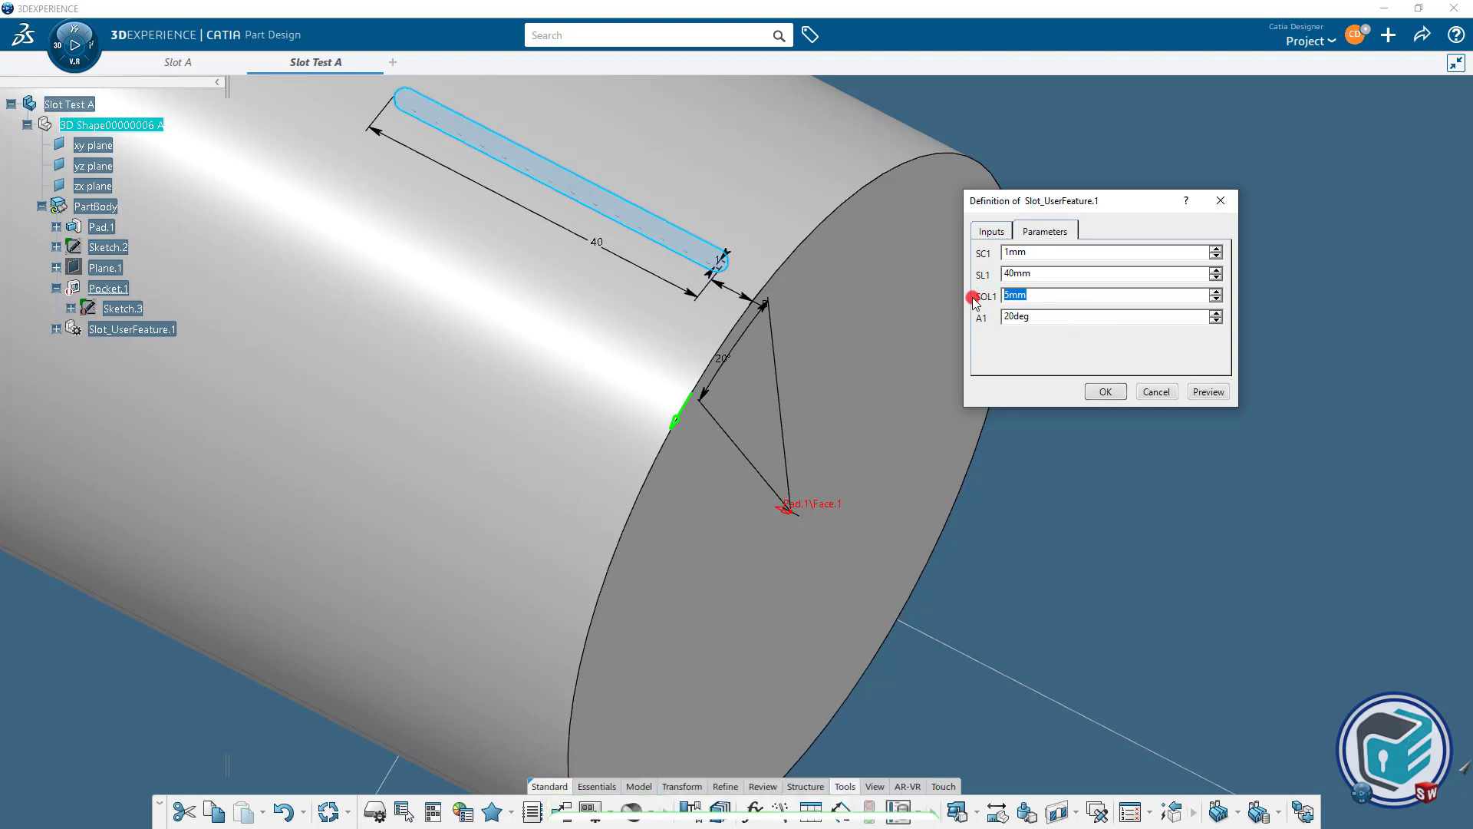
text(10)
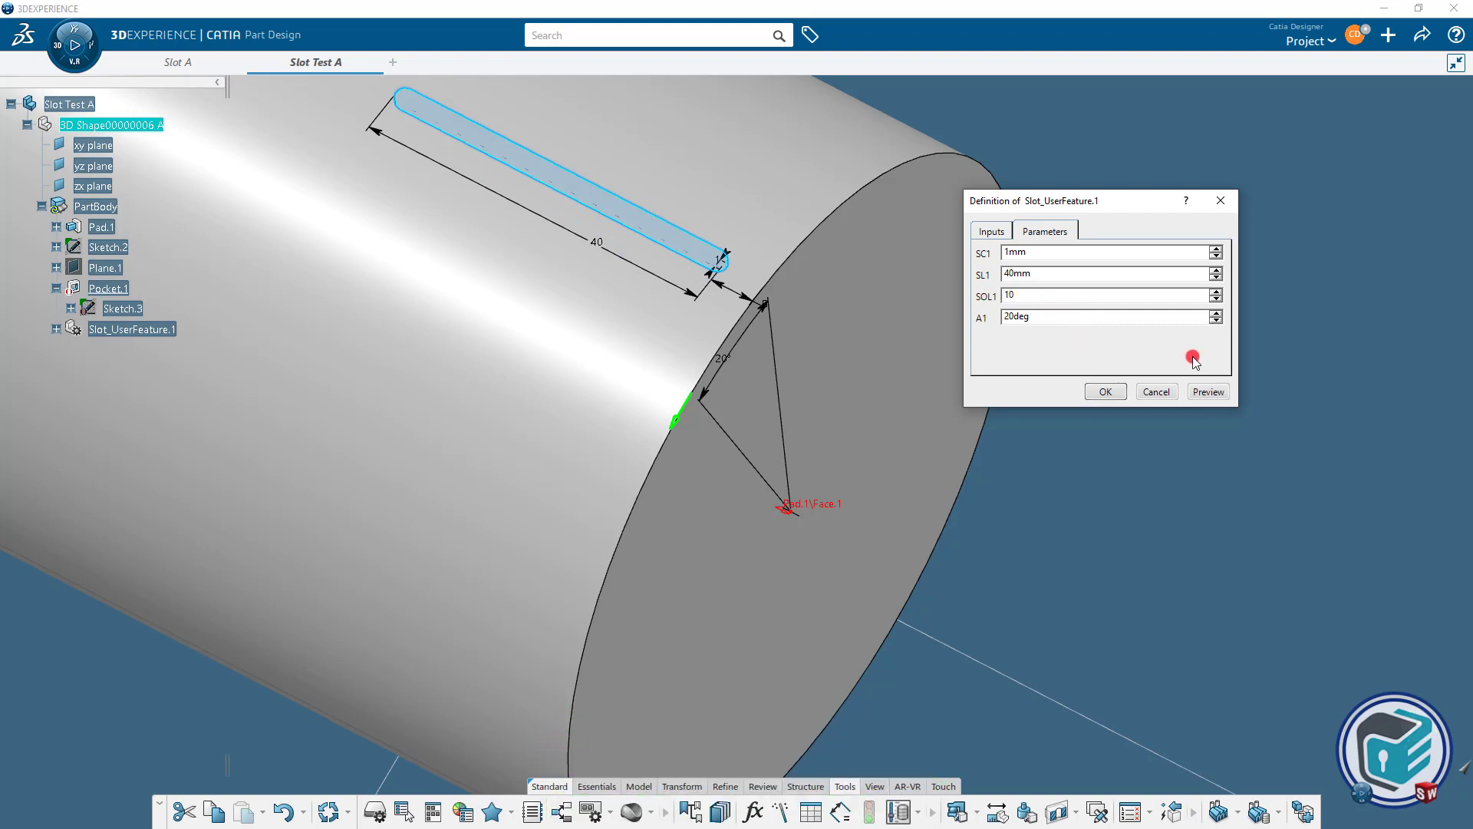
click(1212, 392)
click(1107, 391)
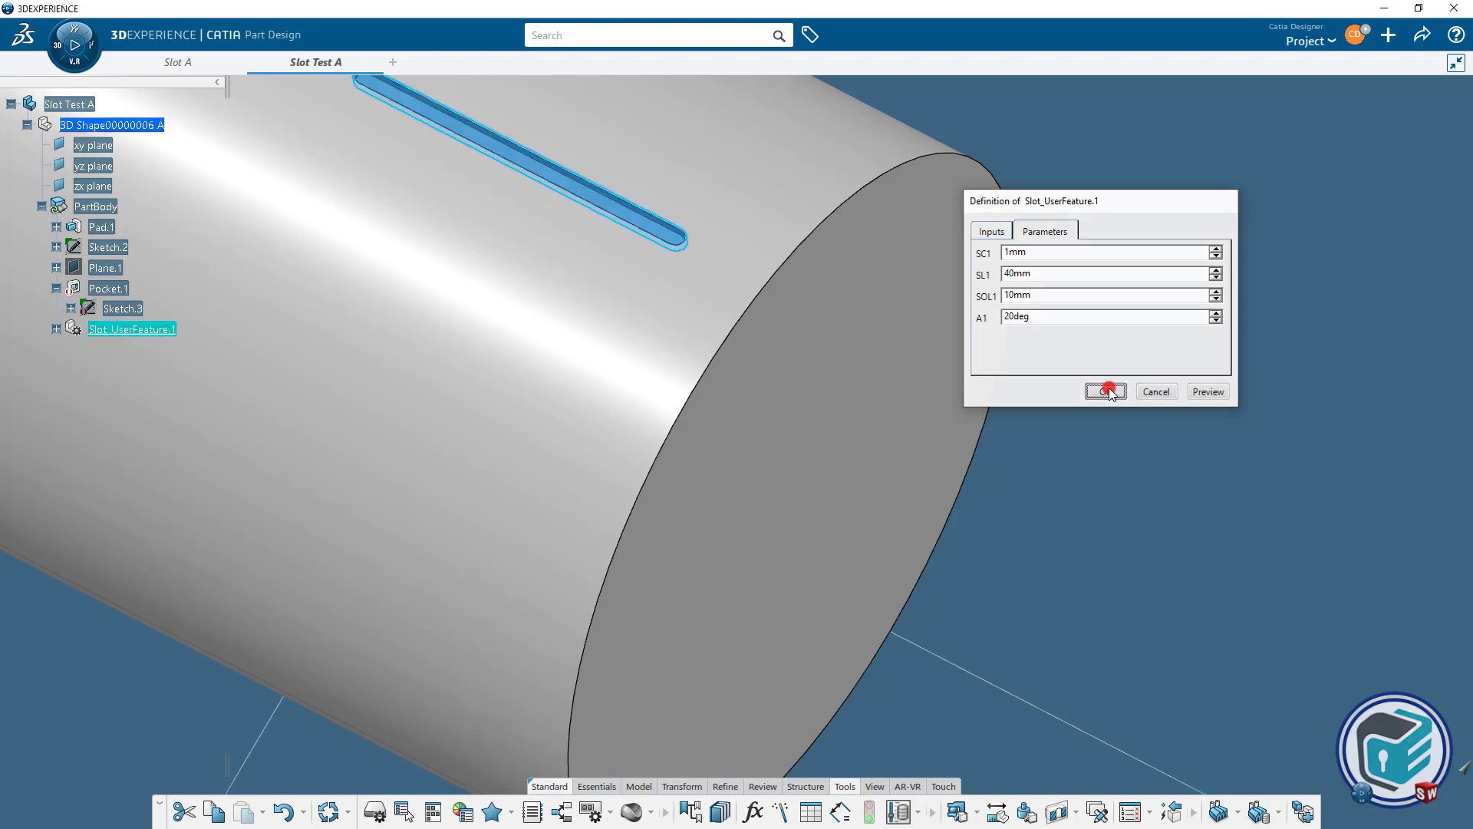
Reopen the Slot_UserFeature.1 definition, set its angle parameter A1 to 10 deg and preview the slot.
middle_drag(816, 398, 1016, 509)
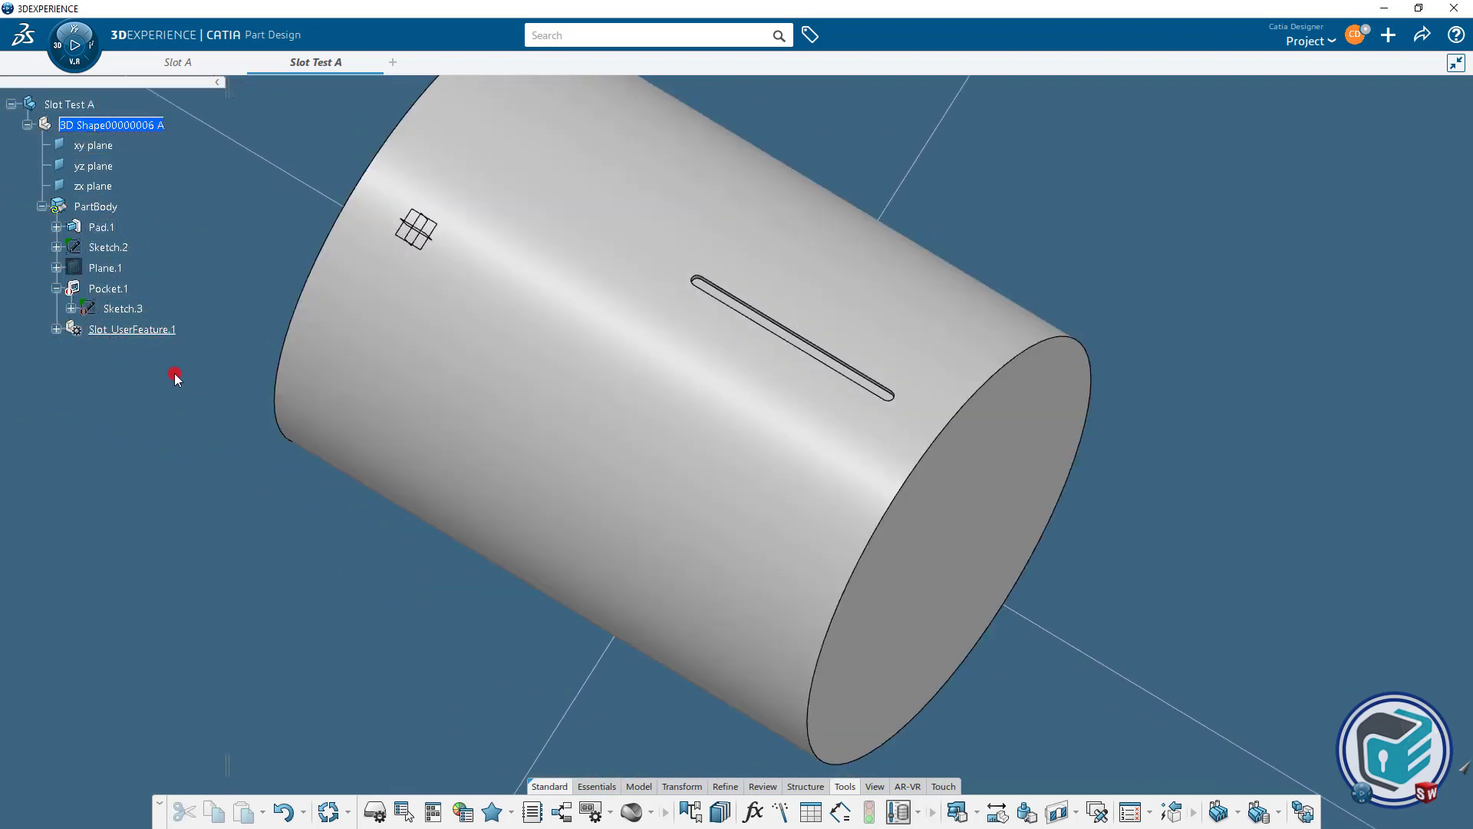
double_click(133, 332)
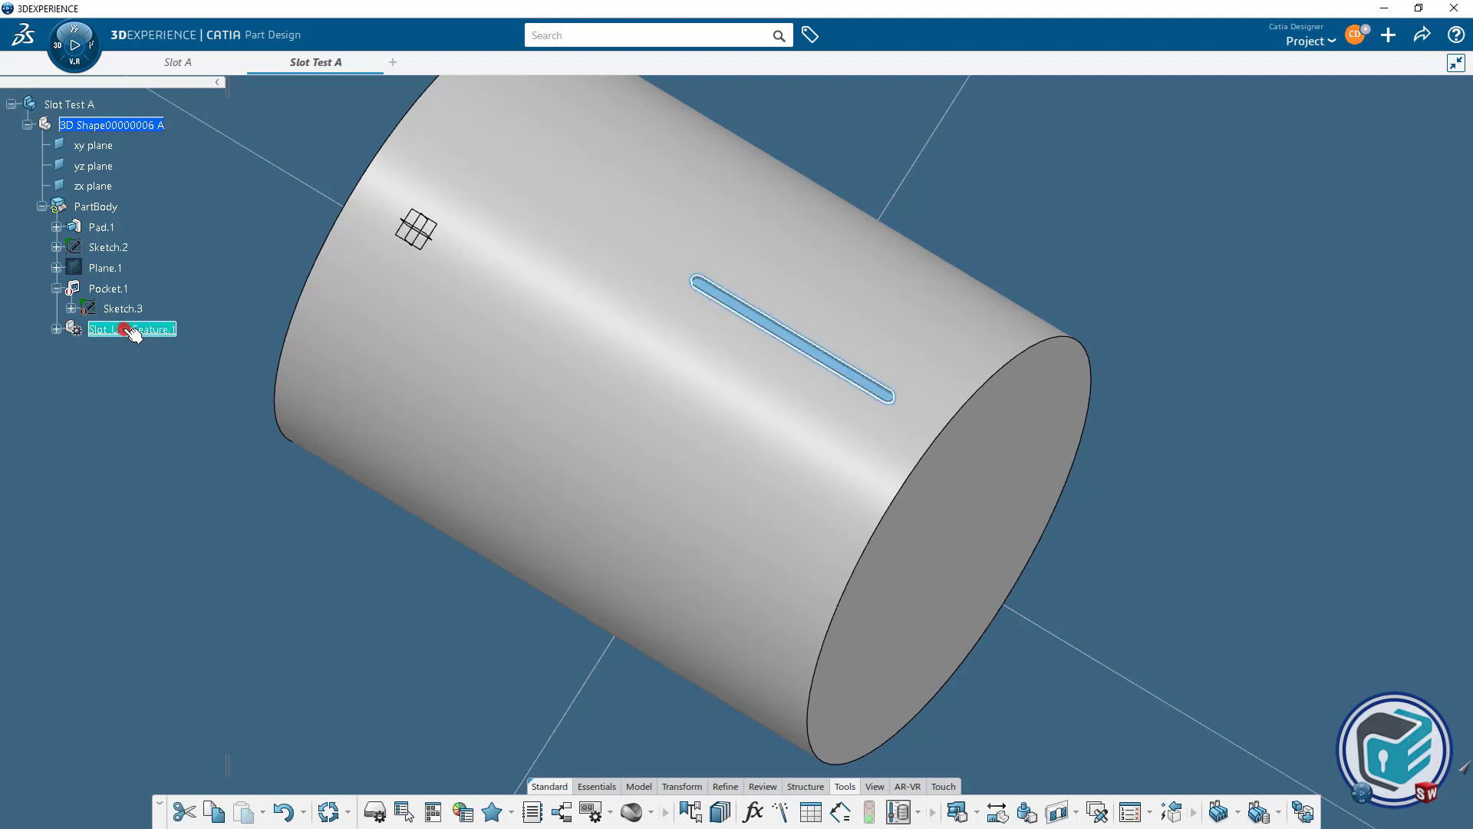
click(1048, 233)
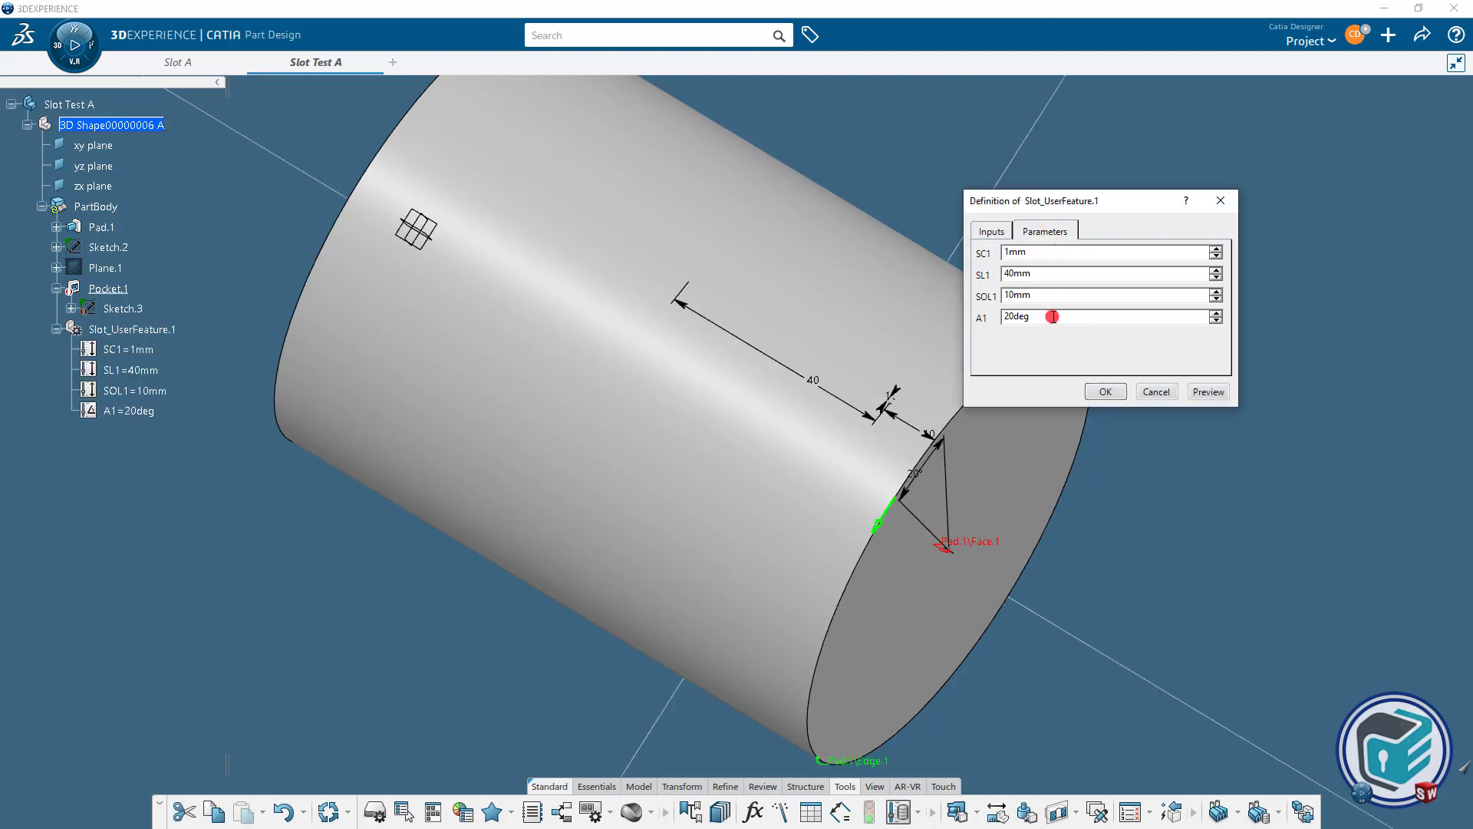
drag(1052, 317, 980, 317)
text(10)
click(1208, 391)
Set the user feature's angle parameter A1 to 5 deg and preview the slot.
click(1007, 315)
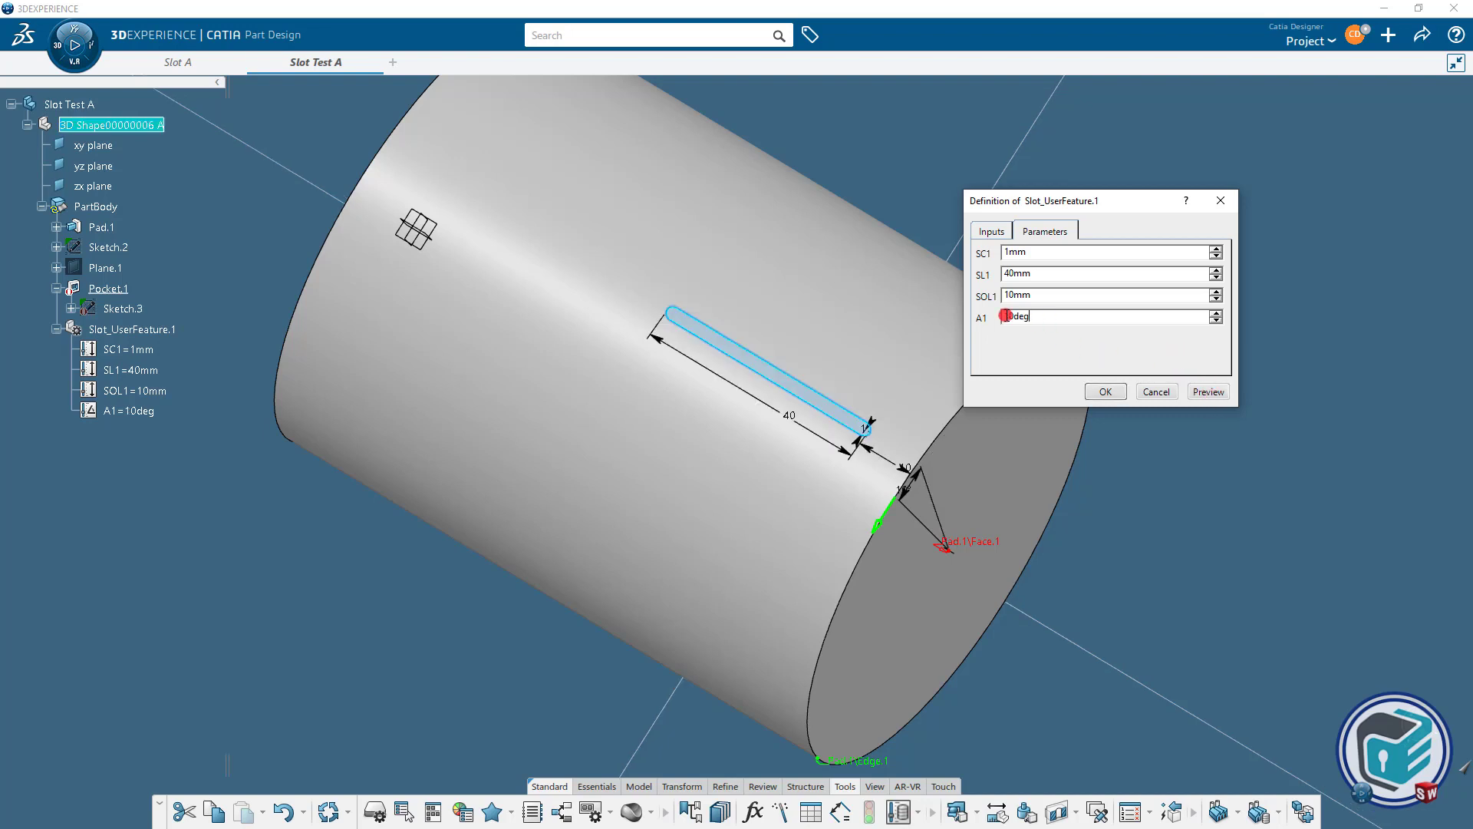
drag(1008, 315, 1011, 336)
text(5)
click(1205, 390)
Set the user feature's angle parameter A1 to 2 deg, preview the slot and apply the change.
drag(1046, 314, 961, 315)
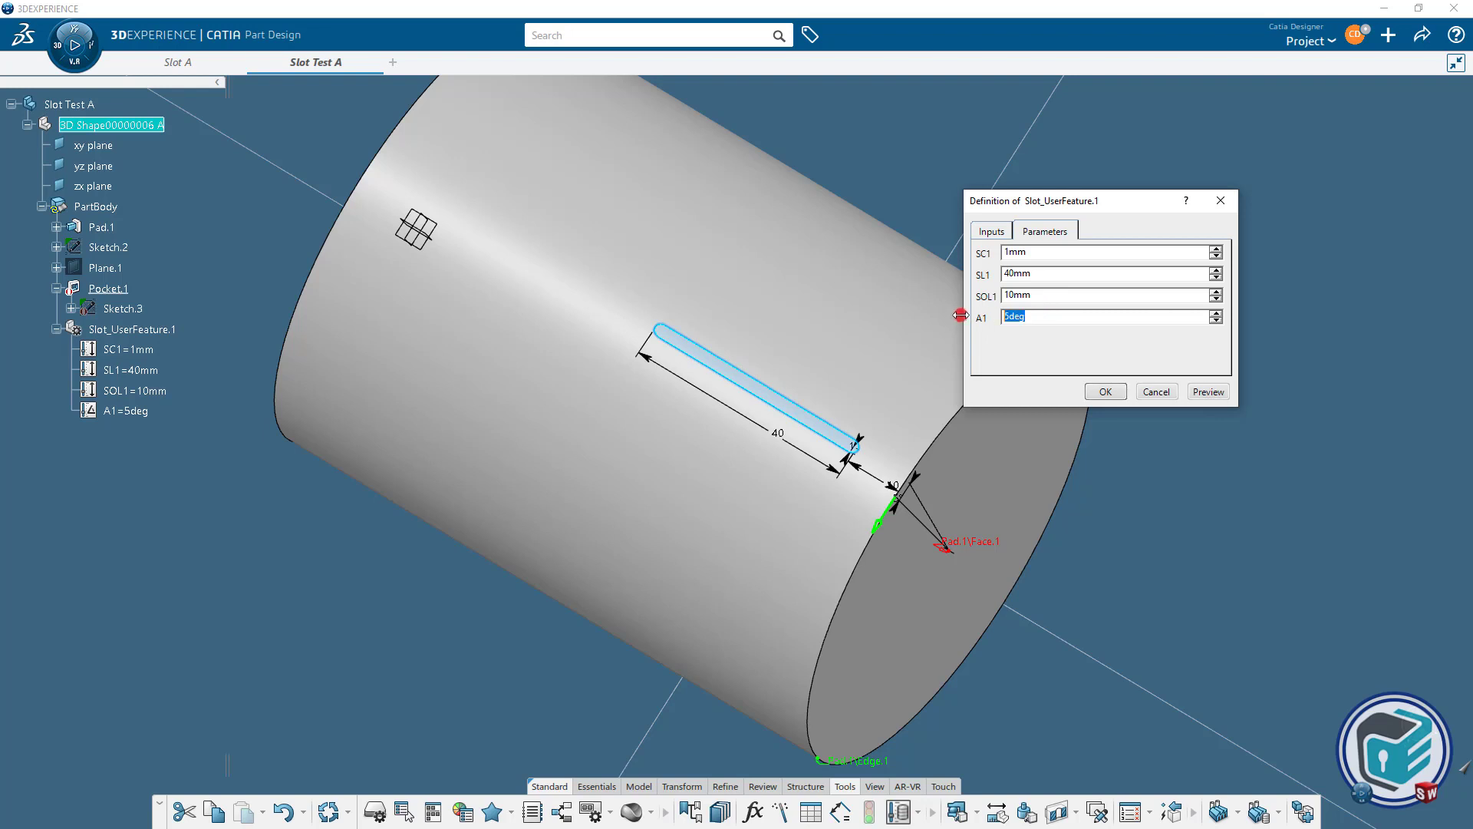
text(2)
click(1210, 391)
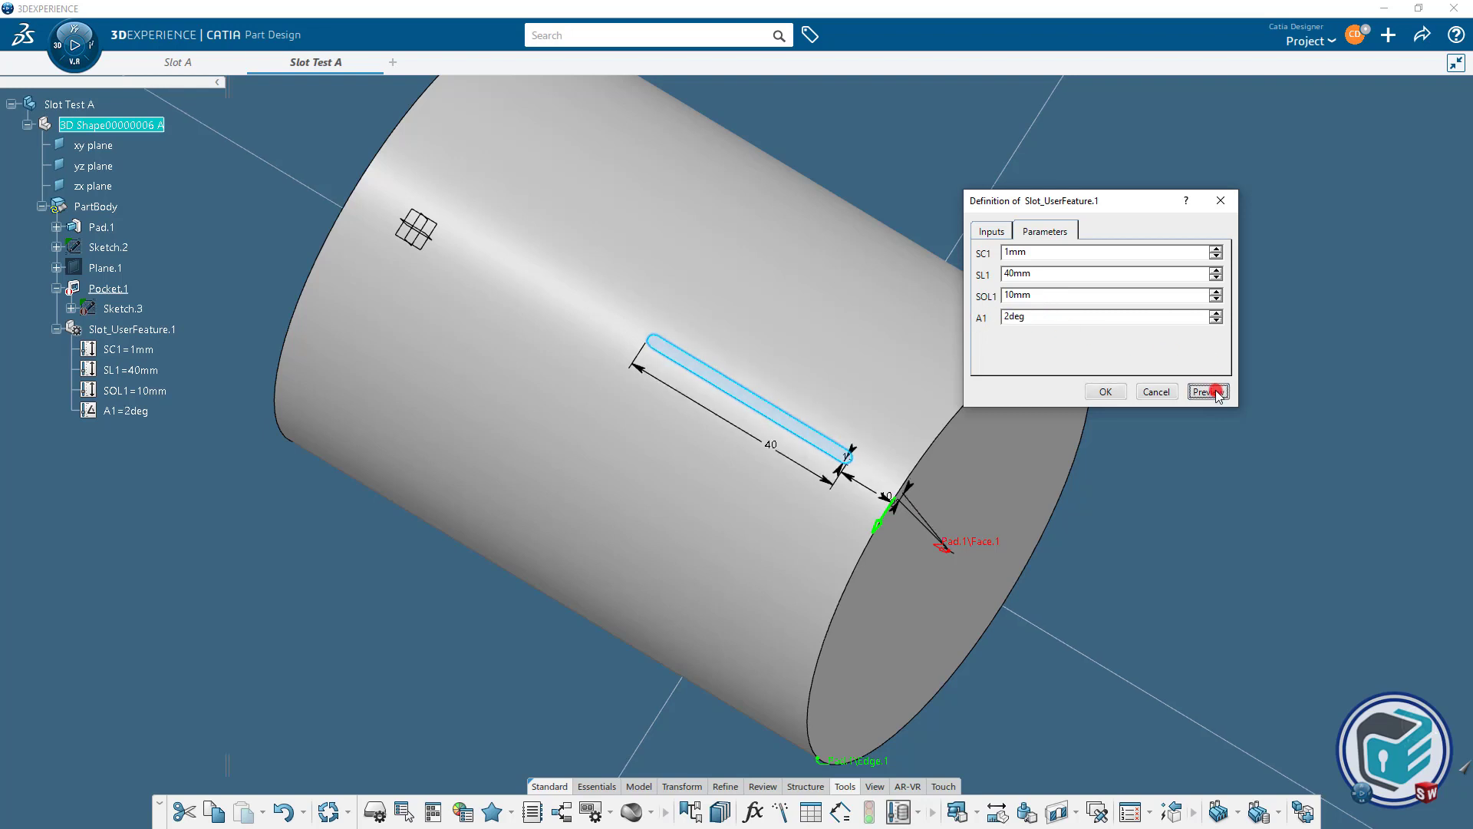
click(1116, 392)
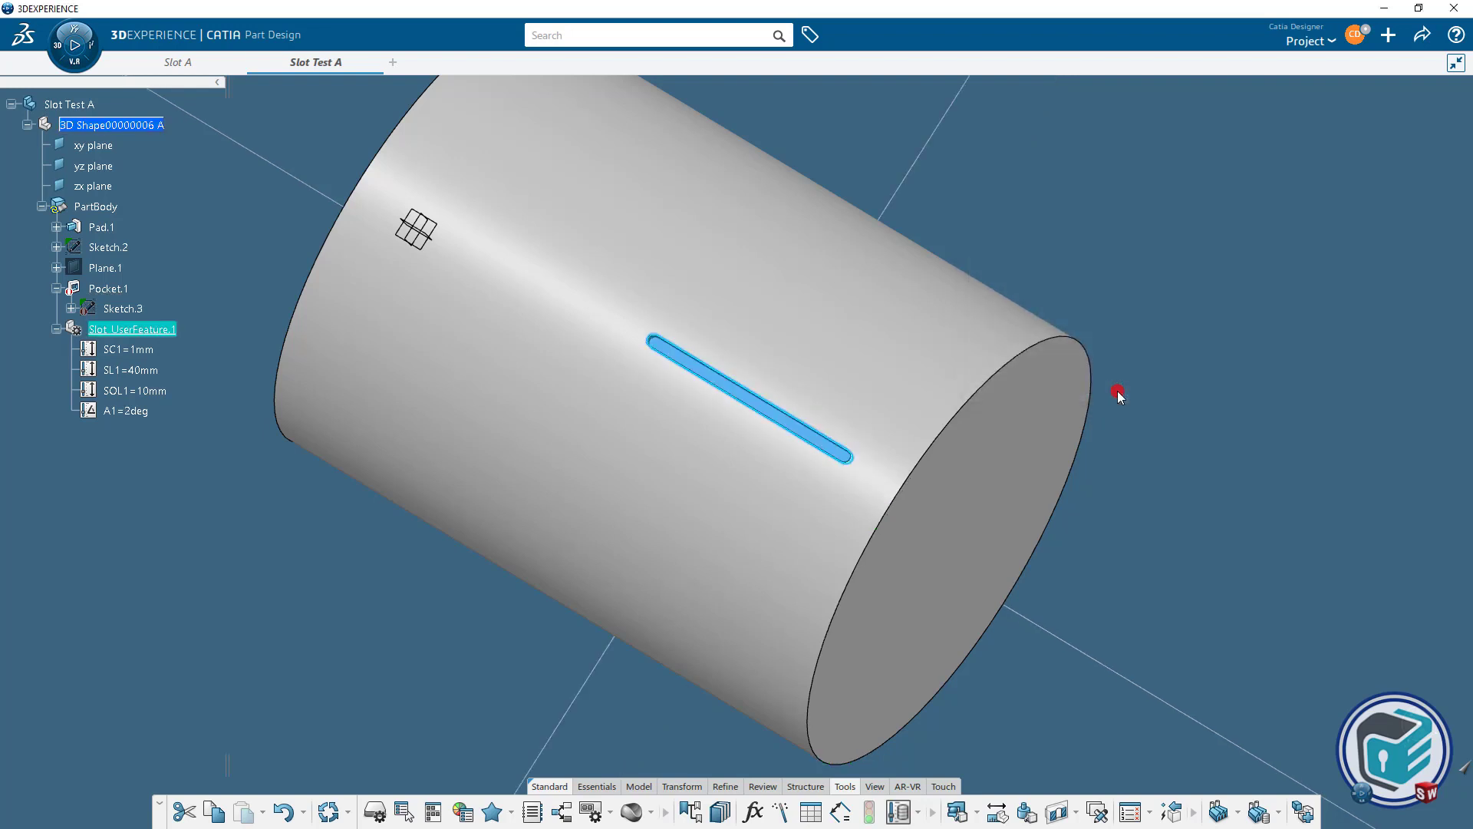
Reactivate the deactivated Pocket.1 together with its Sketch.3.
click(131, 330)
right_click(107, 288)
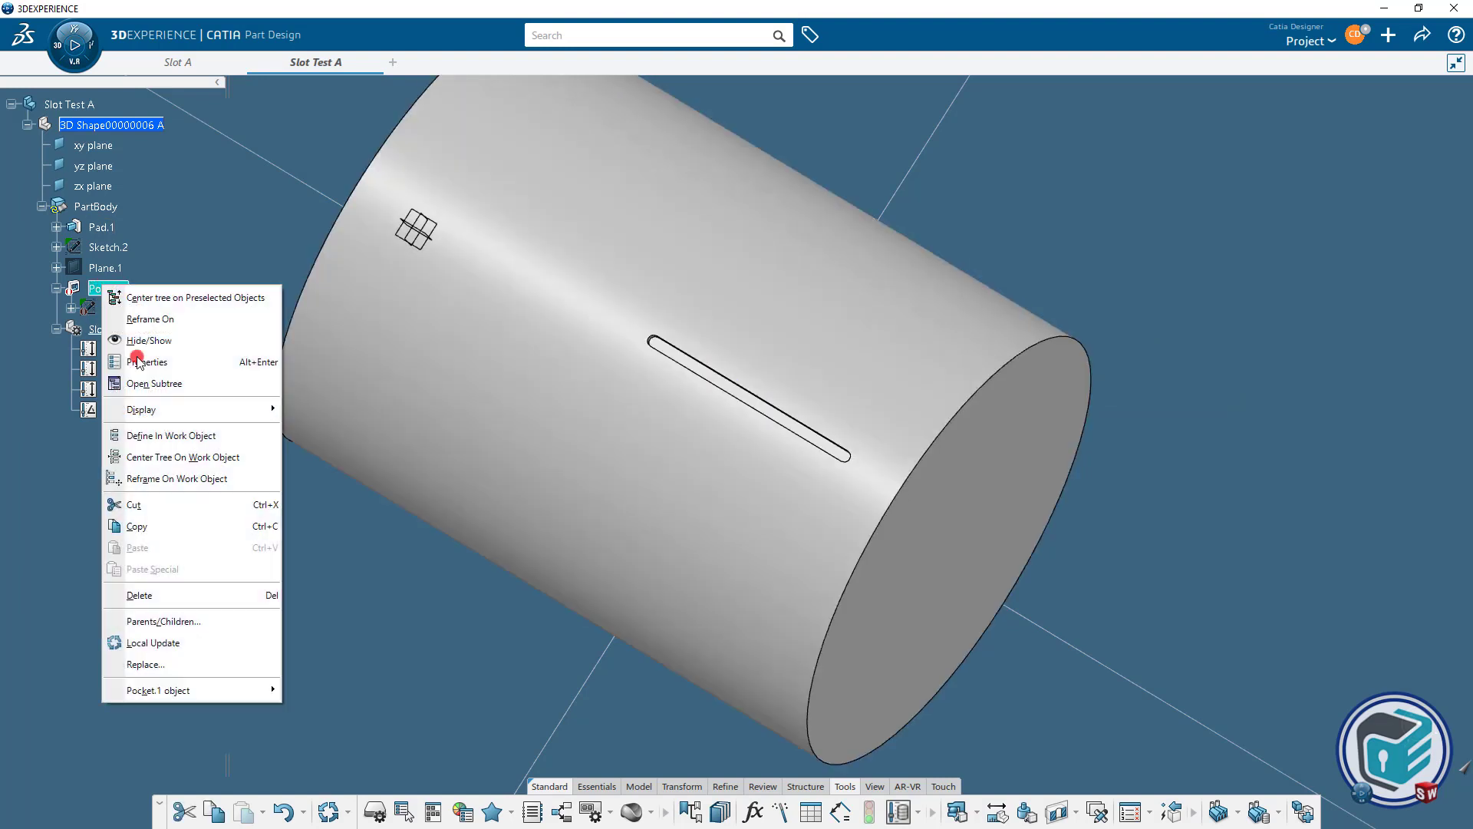
mouse_move(198, 689)
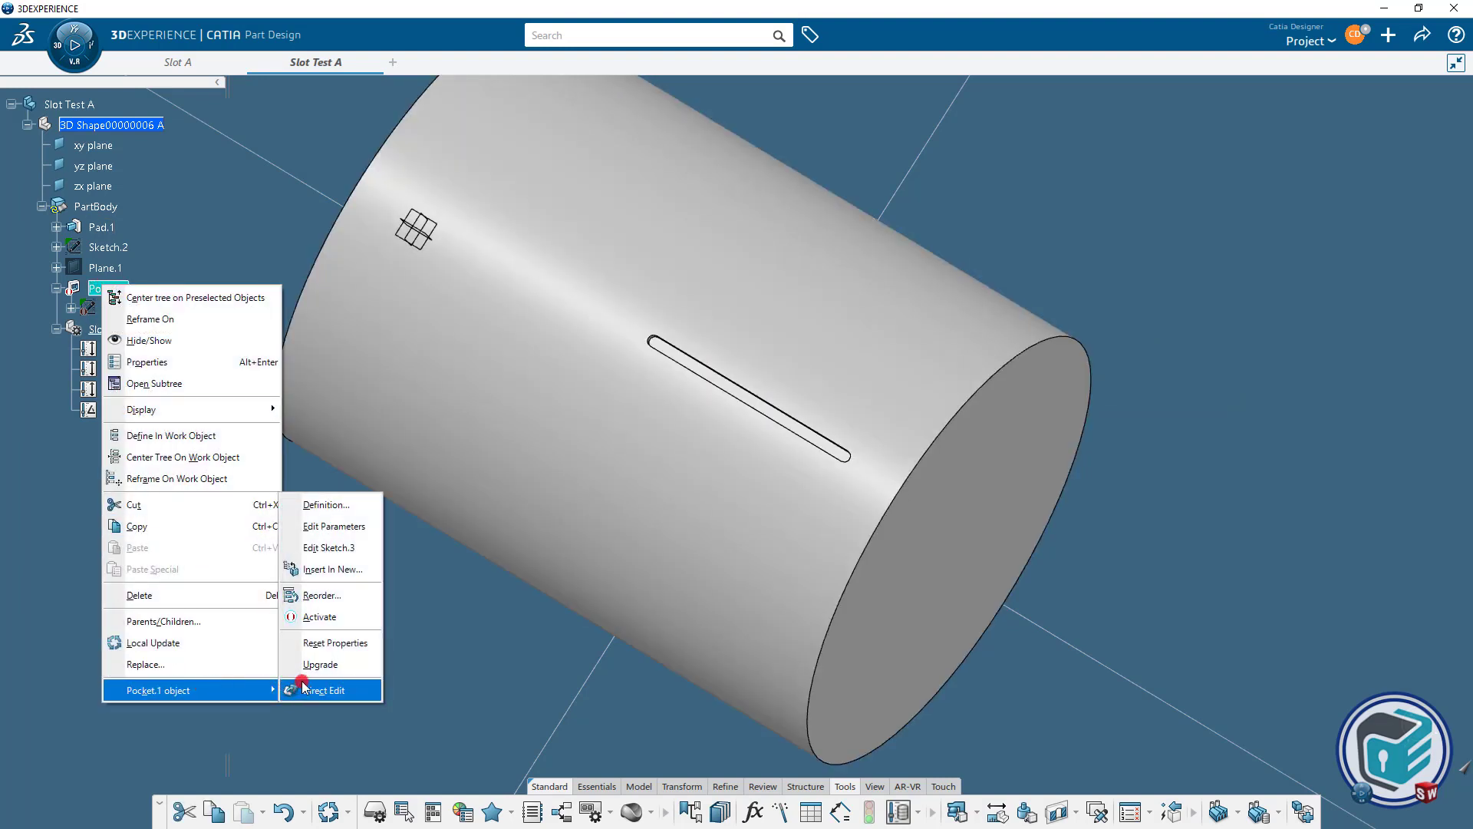
click(320, 616)
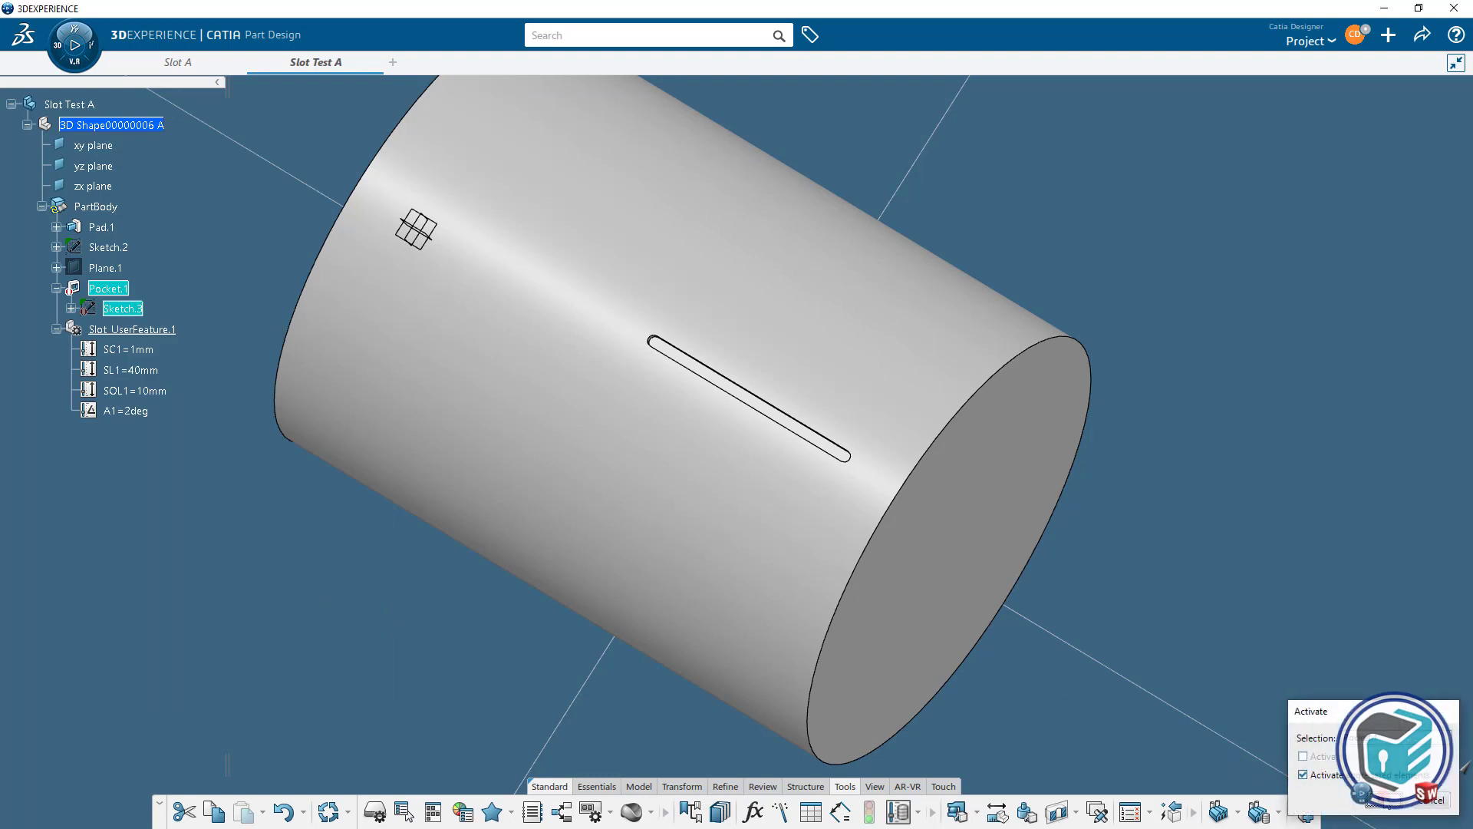
click(1385, 802)
click(1223, 642)
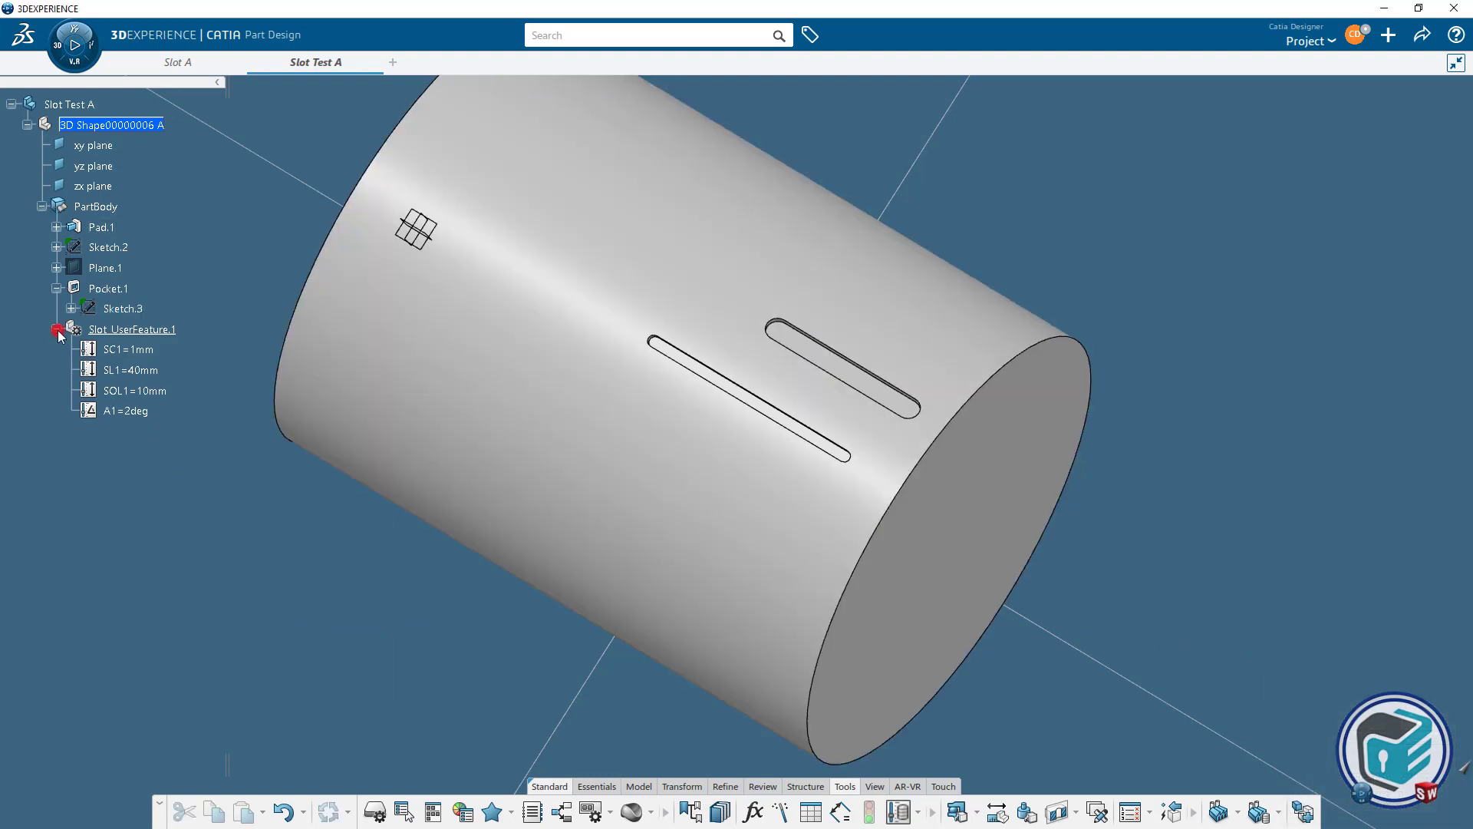
Highlight the user feature slot and the Pocket.1 slot in turn to compare them on the cylinder.
click(127, 329)
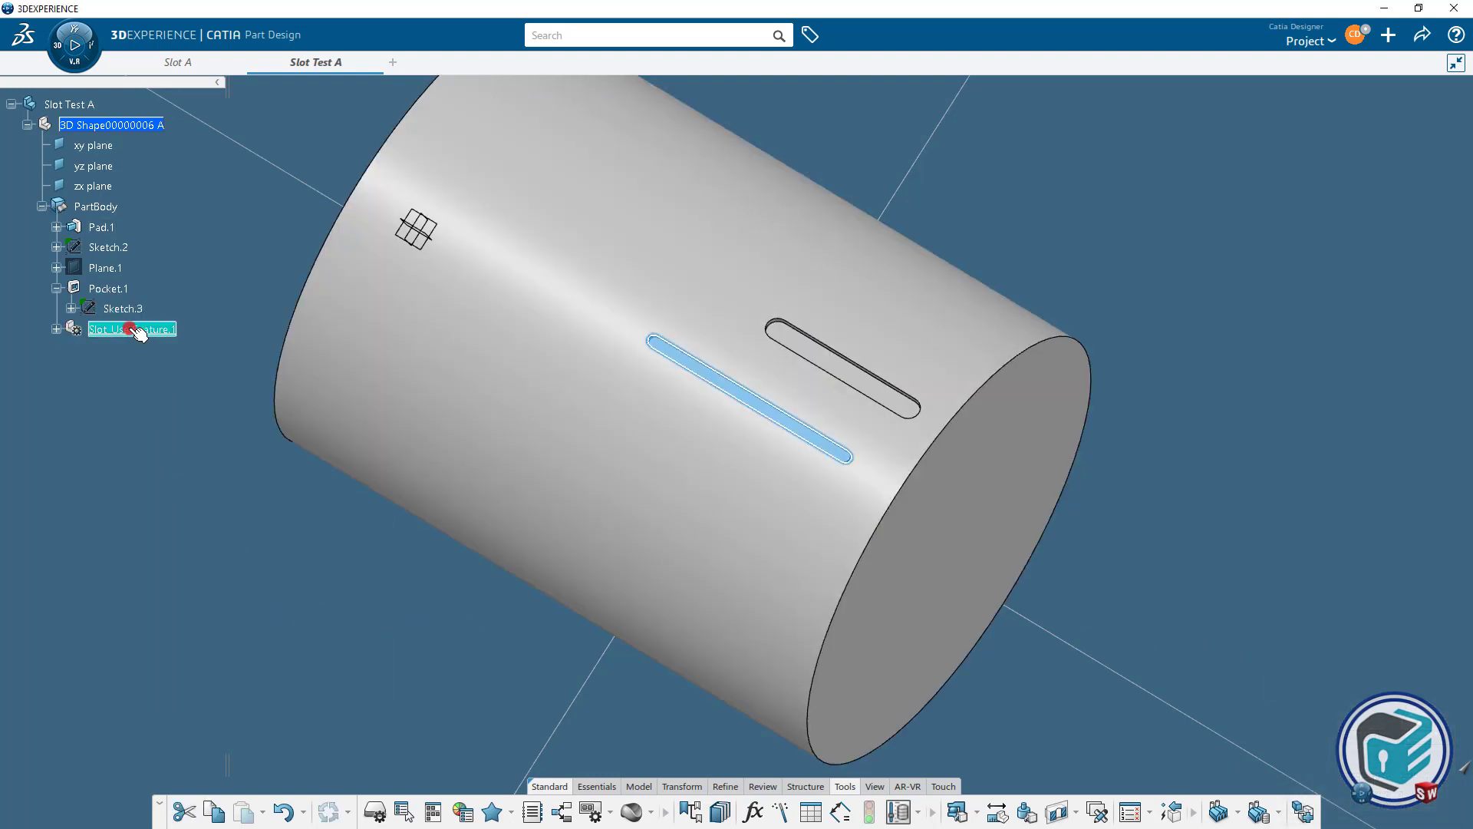
click(96, 287)
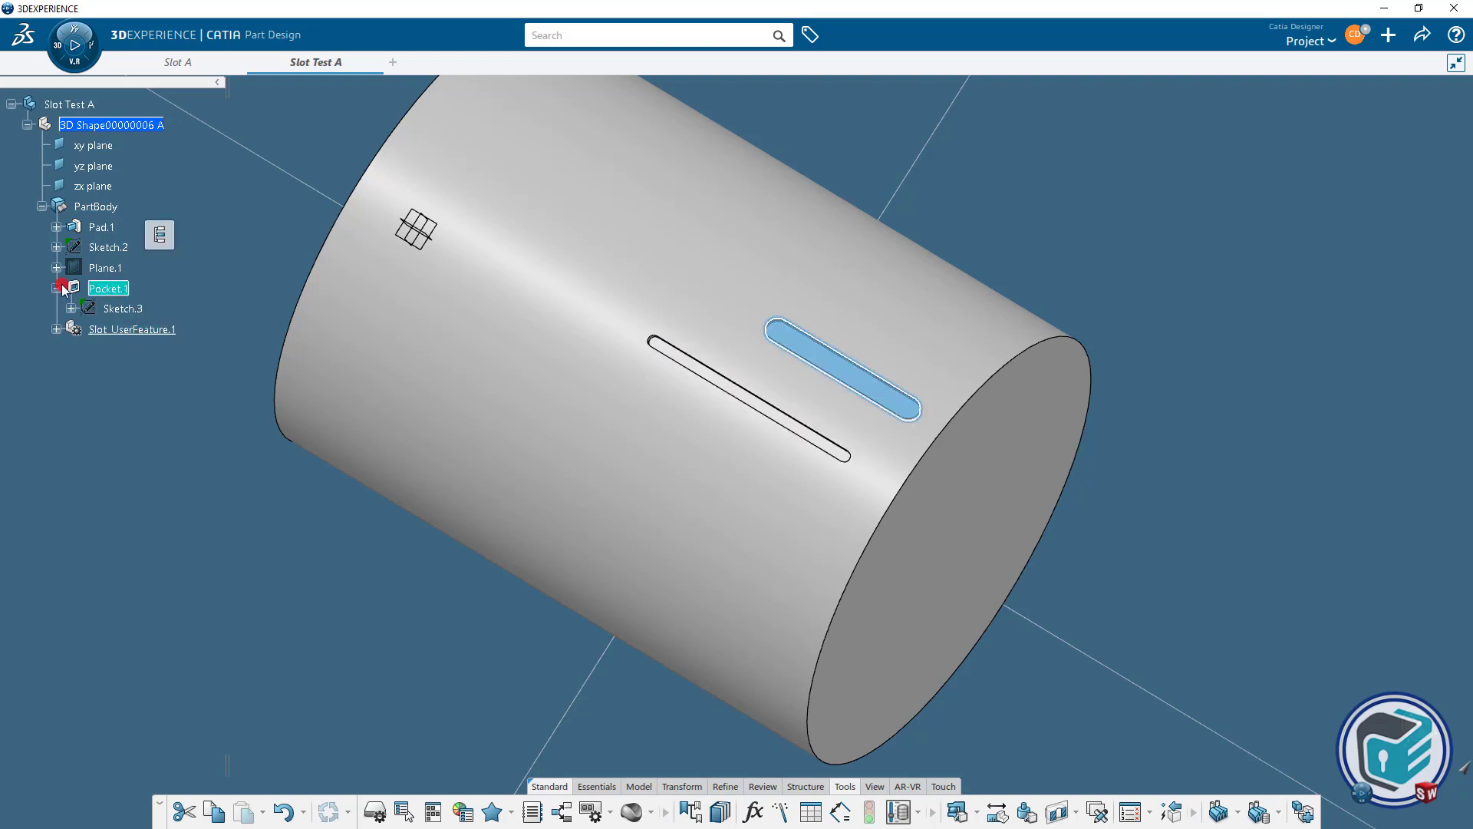
click(219, 254)
Switch to the Slot A part and collapse its PowerCopy and KnowledgeTemplates nodes in the tree.
click(183, 62)
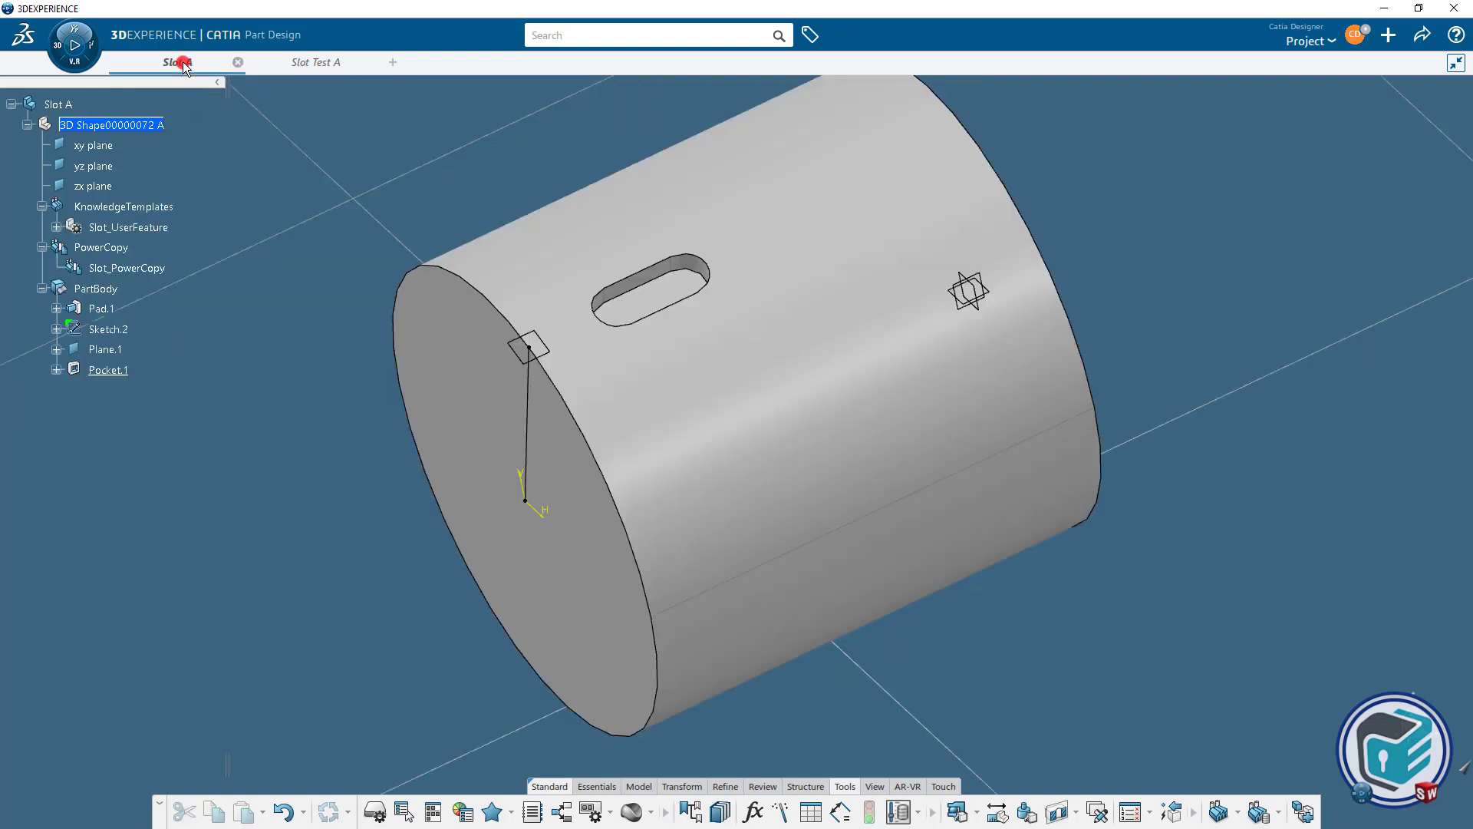
click(42, 247)
click(42, 207)
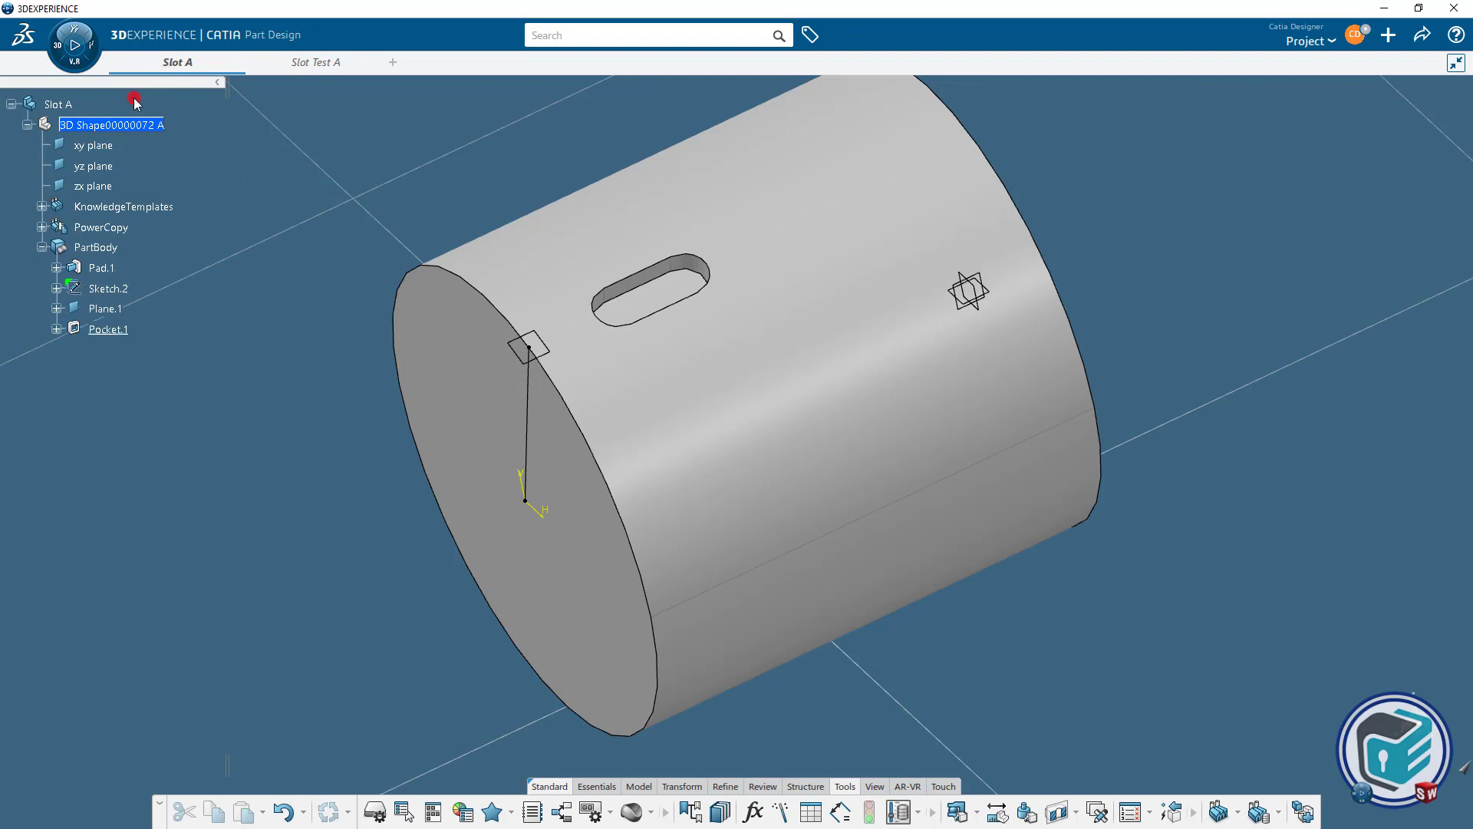
Switch to the Bookmark Editor and add a bookmark named Cut_Features under the Library bookmark.
click(74, 45)
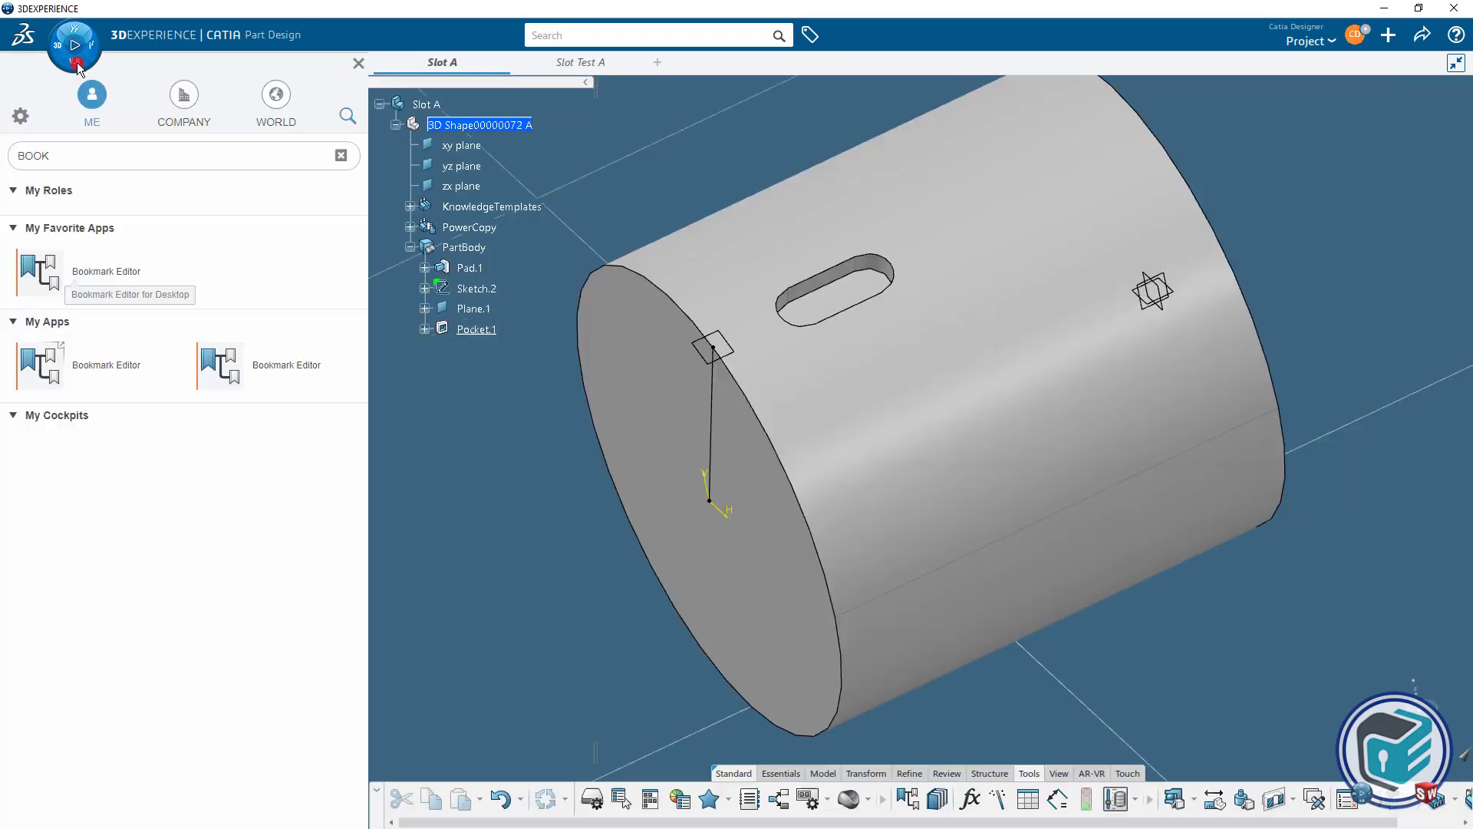
click(91, 272)
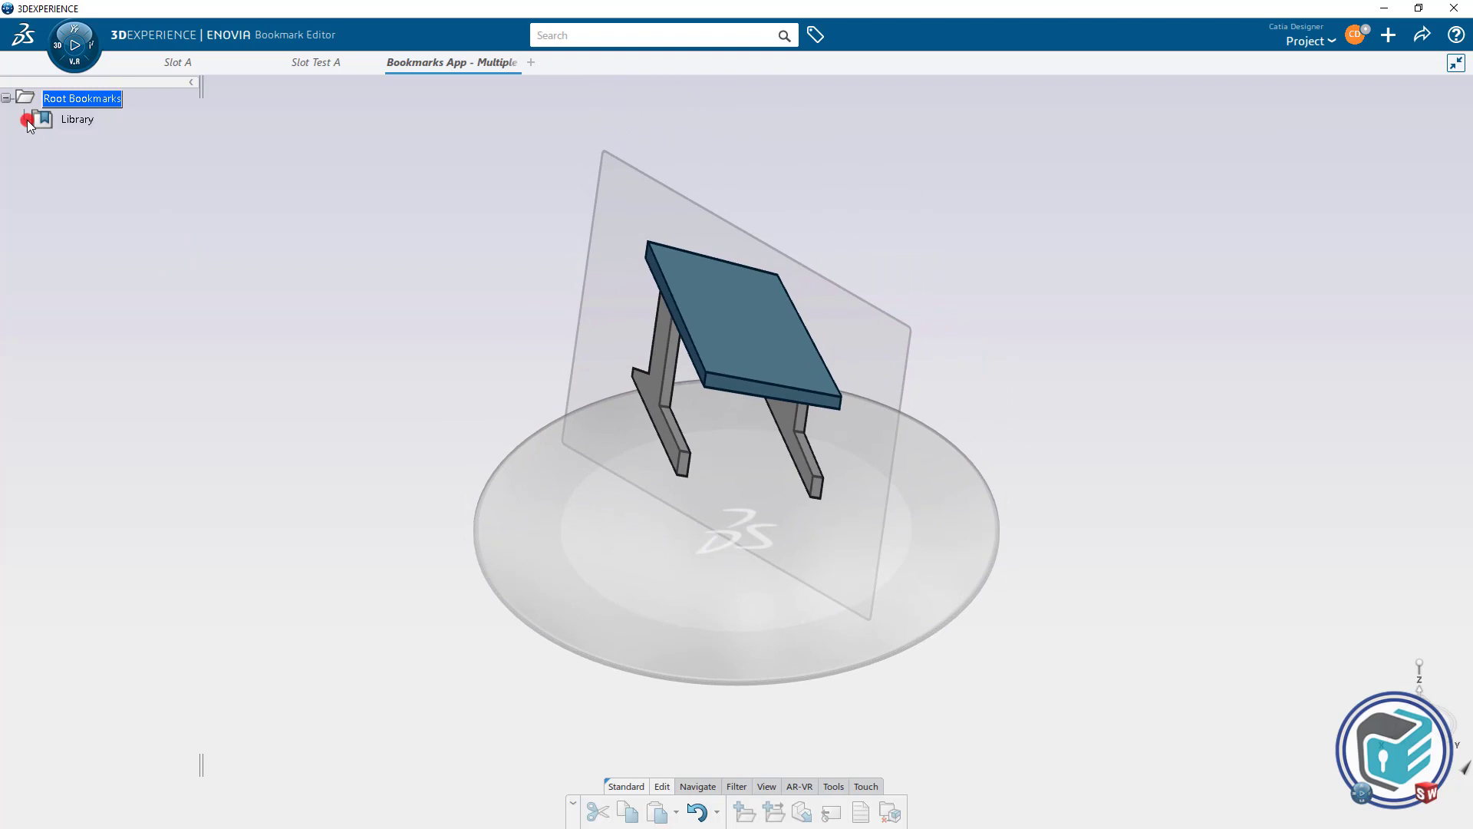
click(70, 122)
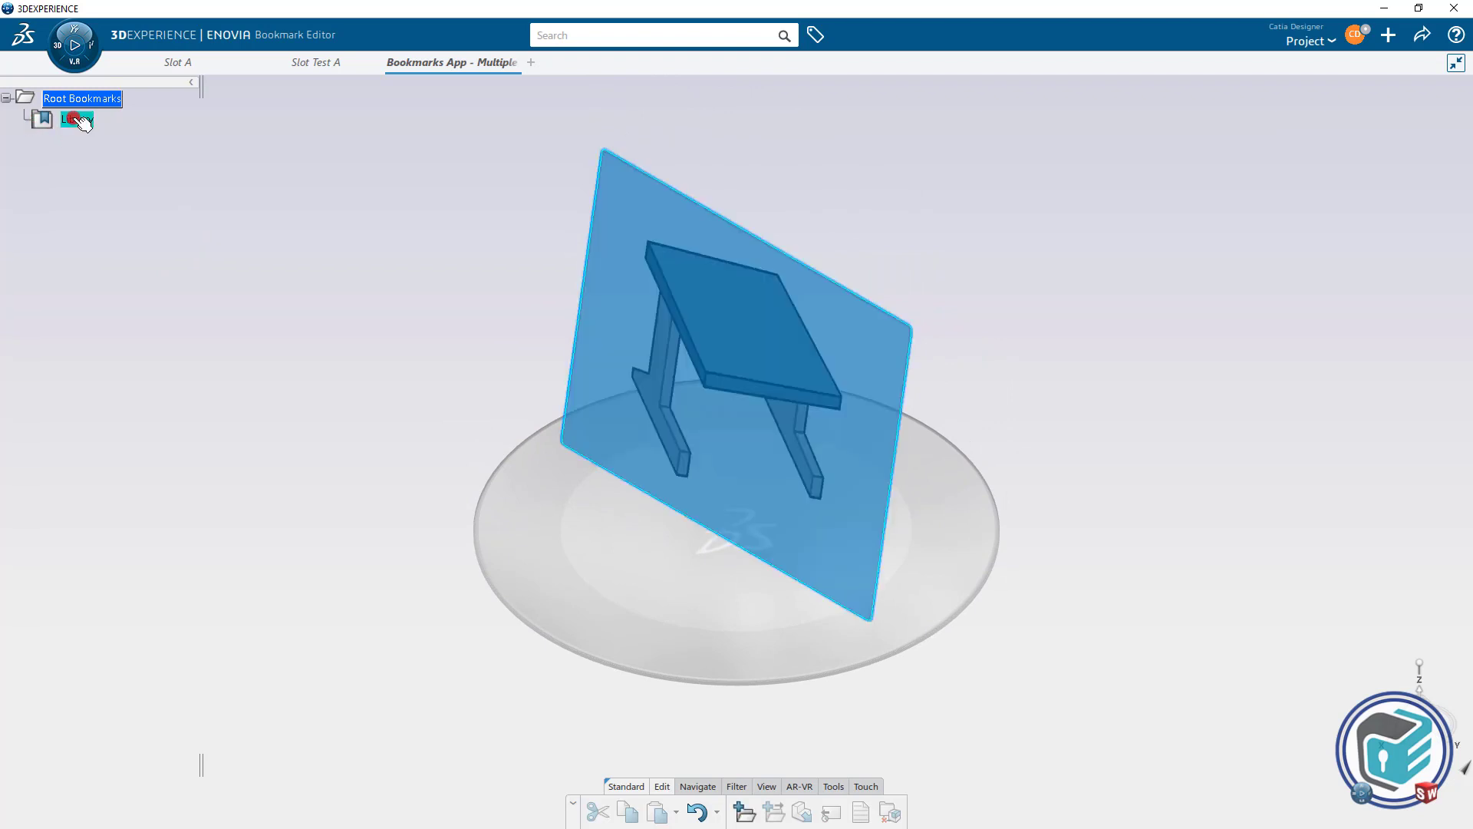
click(745, 812)
drag(704, 174, 600, 171)
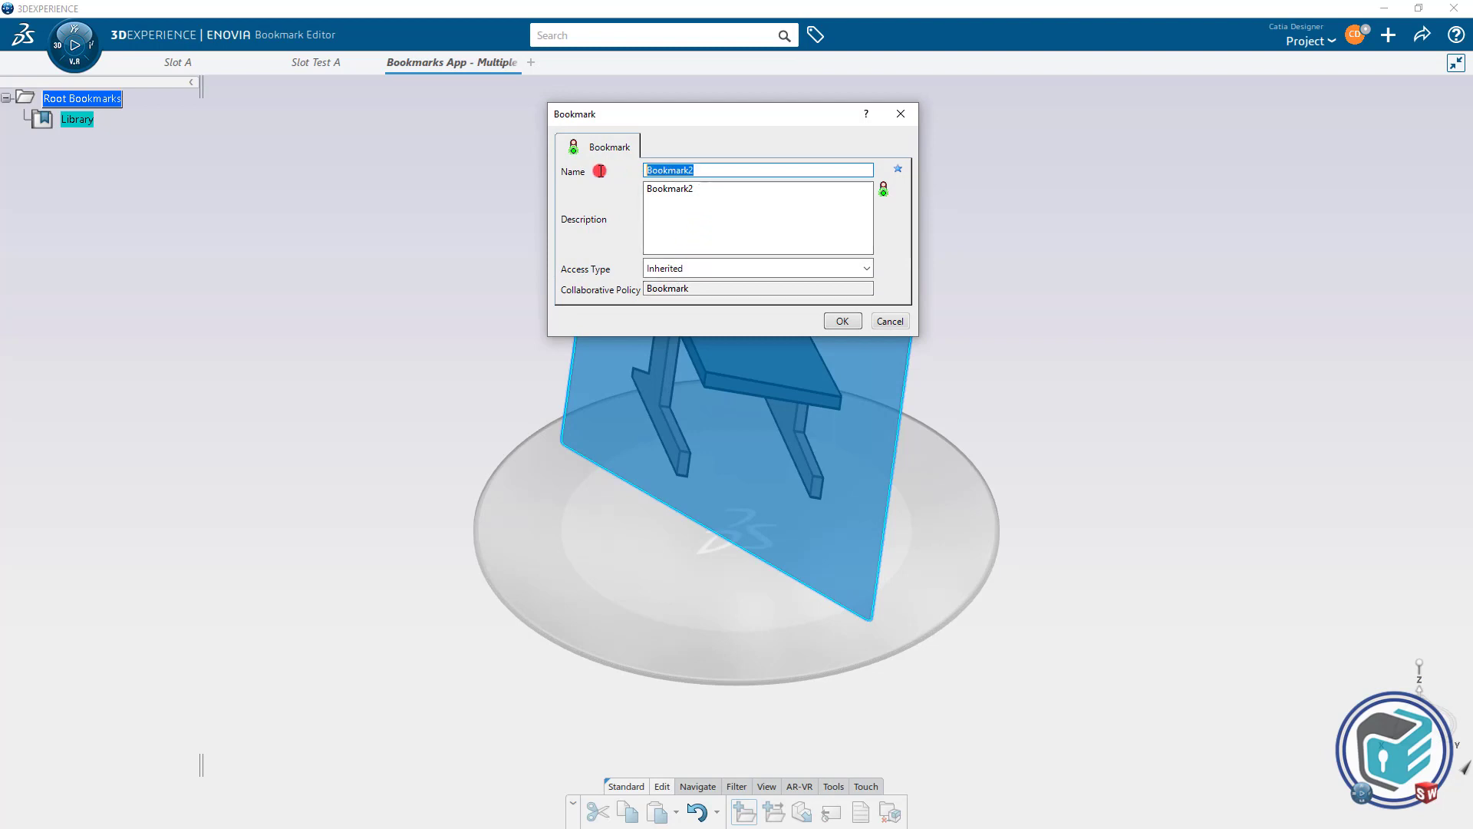
text(C)
key(Caps_Lock)
text(ut_)
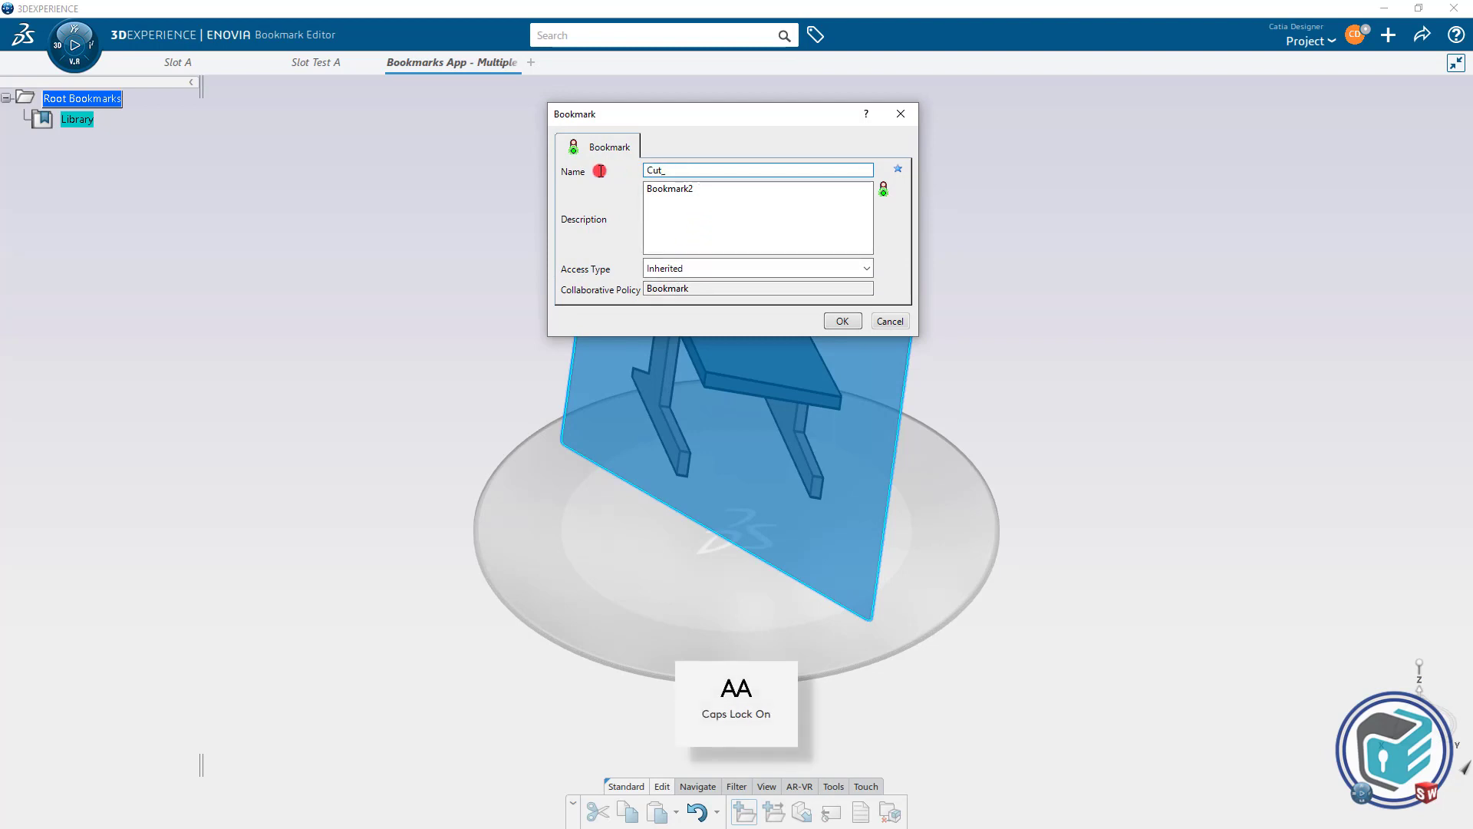
text(F)
key(Caps_Lock)
text(e)
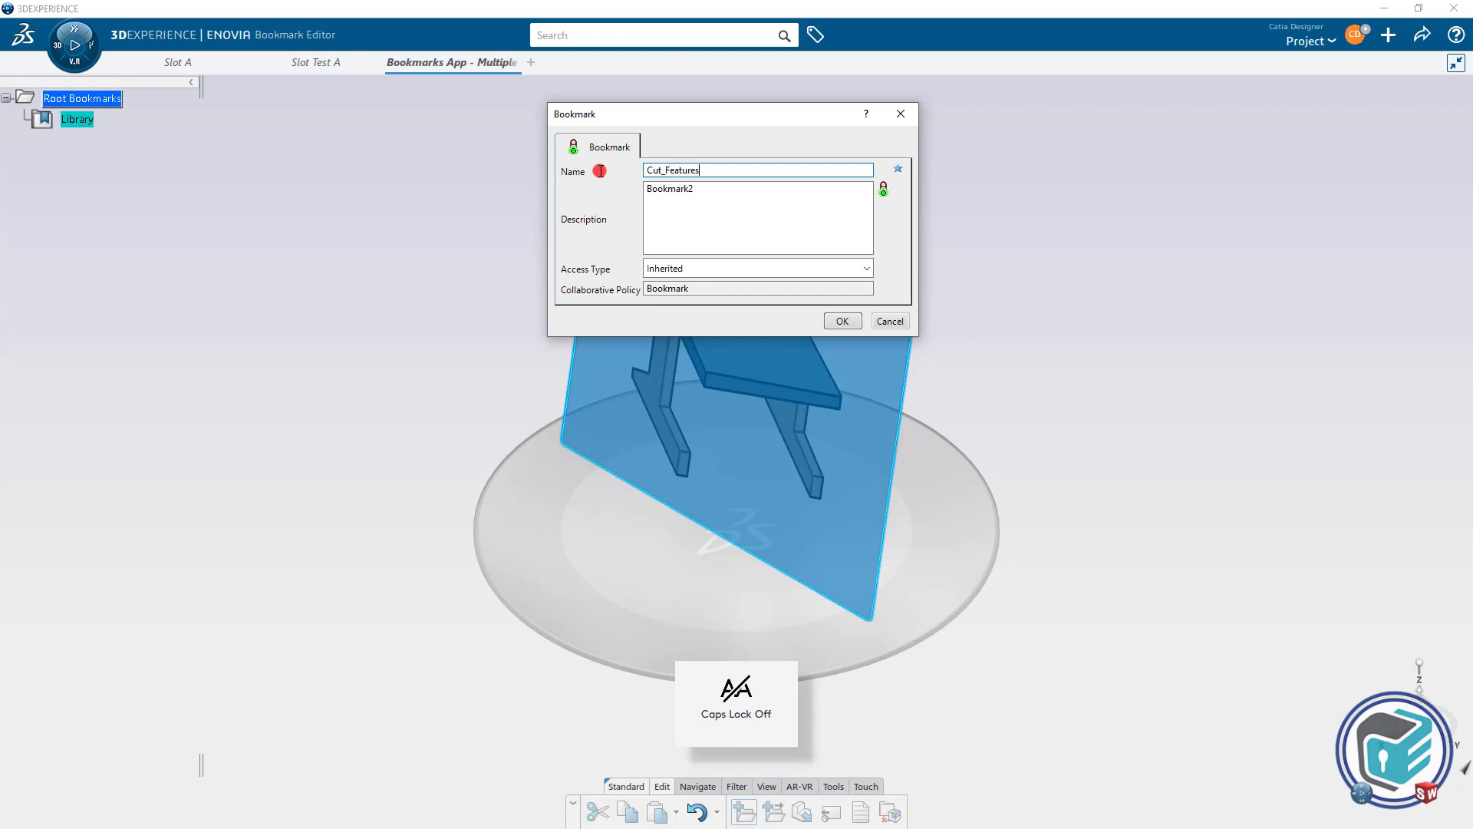
text(atures)
click(843, 322)
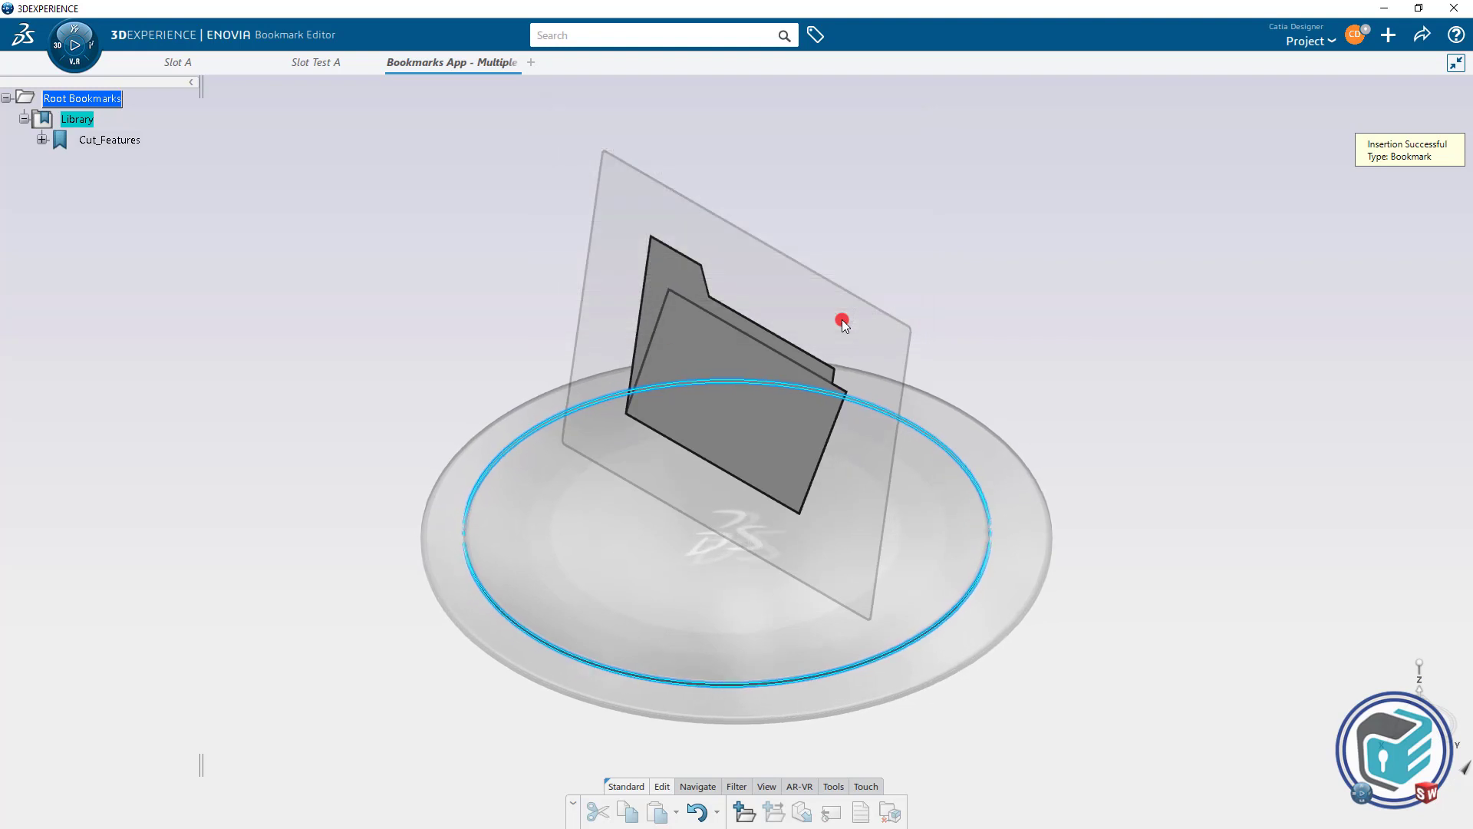
Insert the existing Slot A part into the Cut_Features bookmark, and close the part's own editor tab.
click(110, 140)
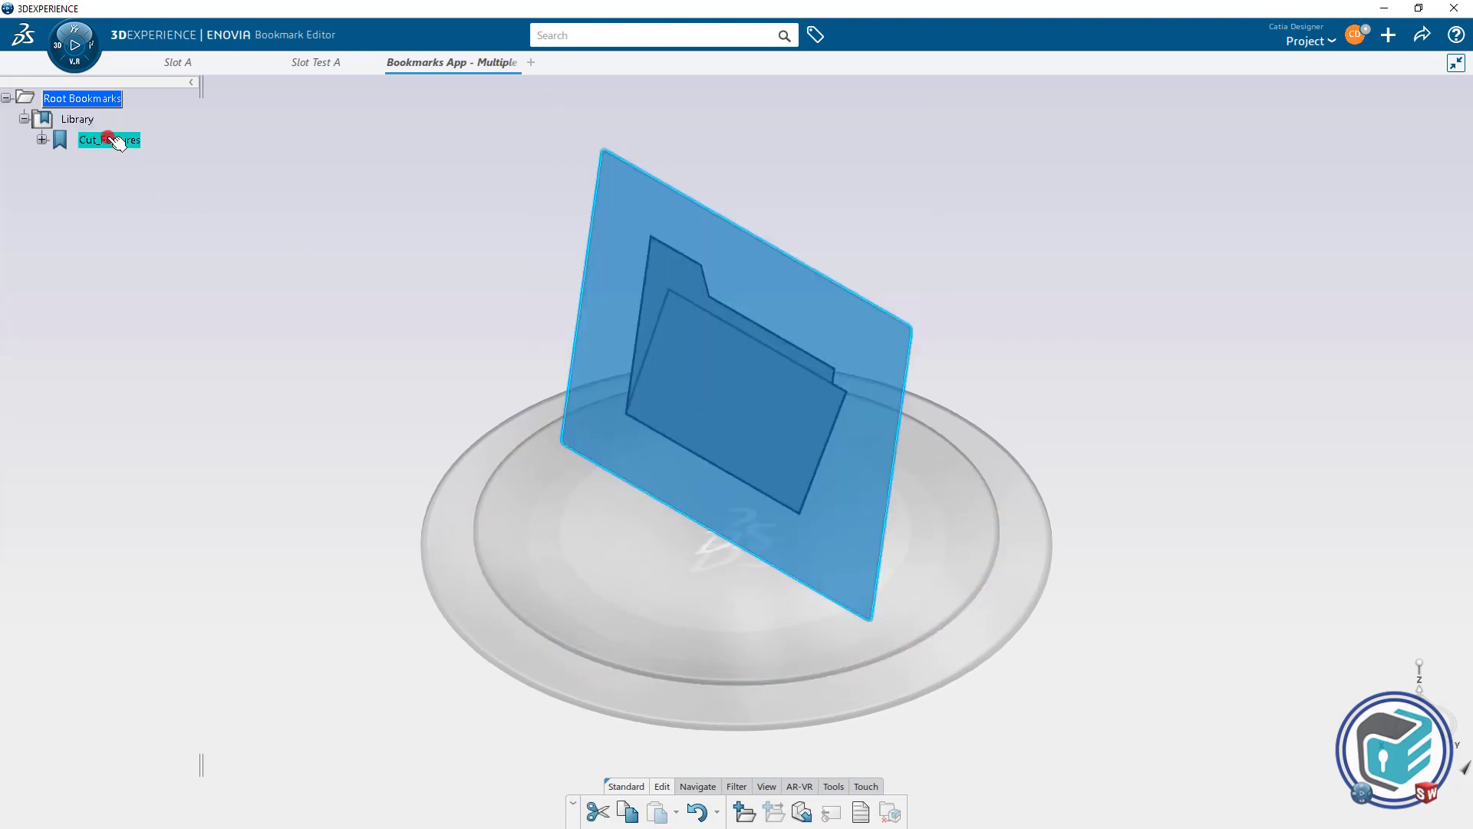
click(802, 812)
click(178, 61)
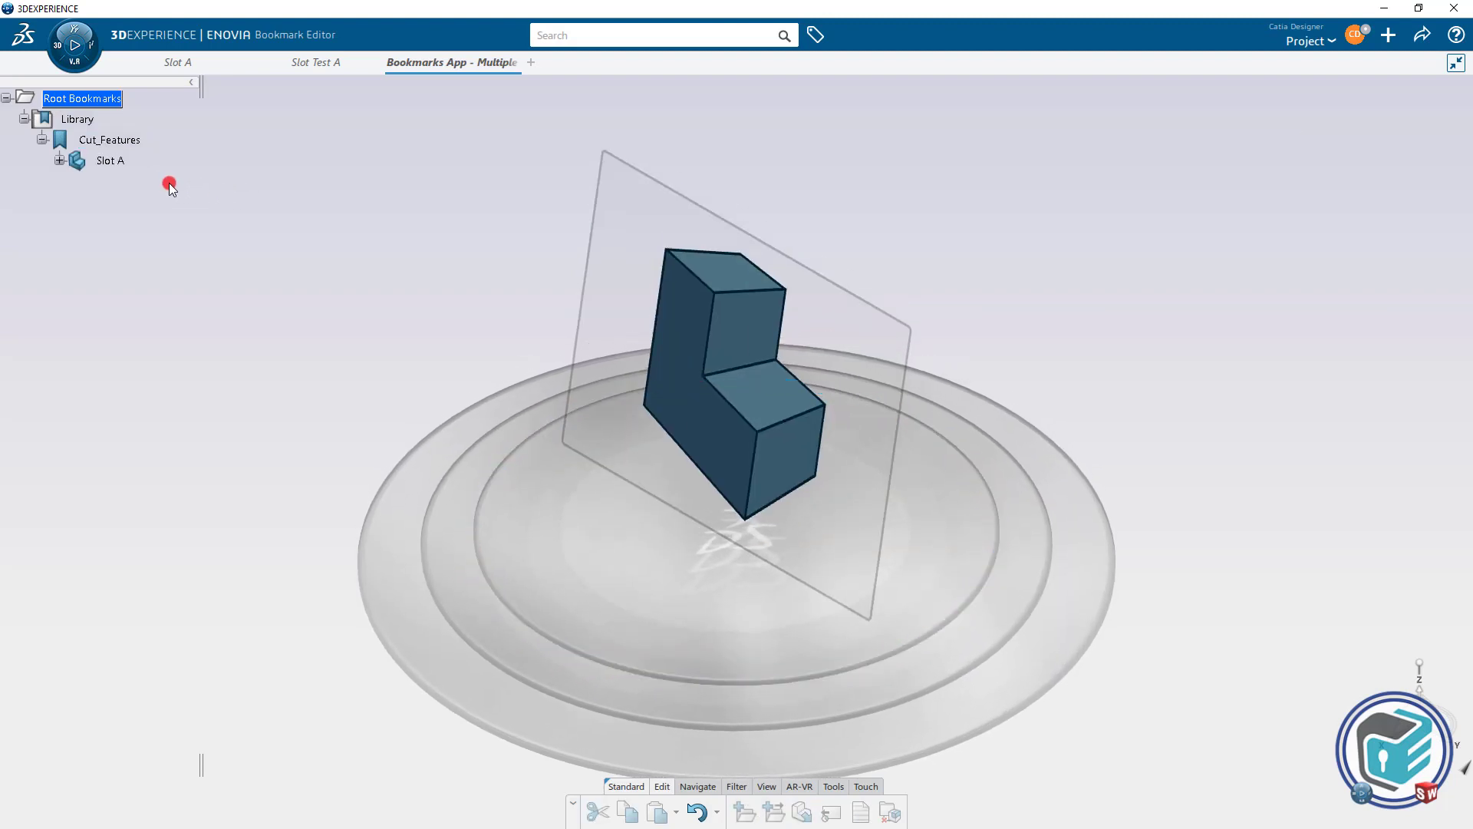
click(109, 161)
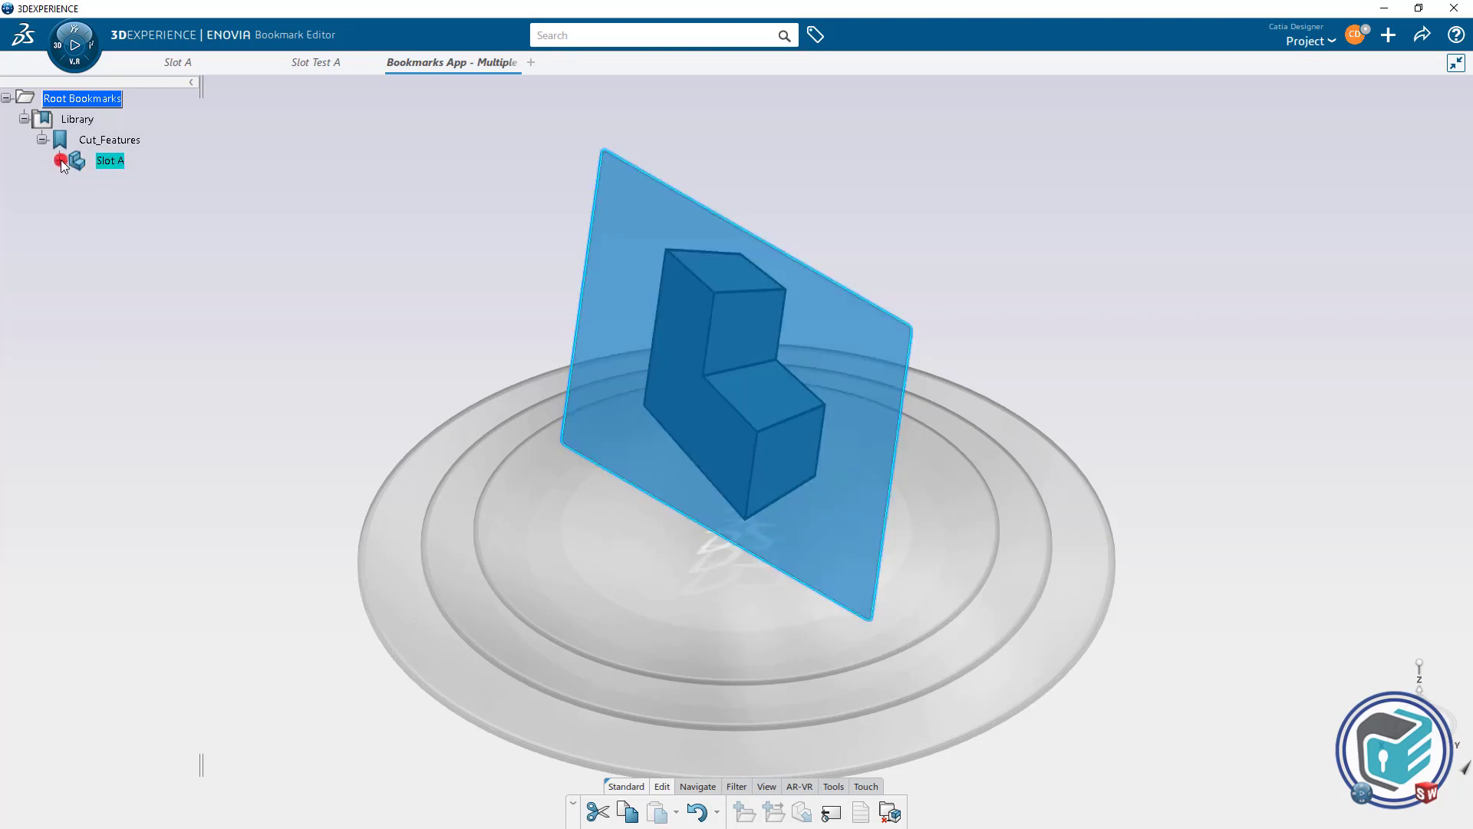
click(297, 148)
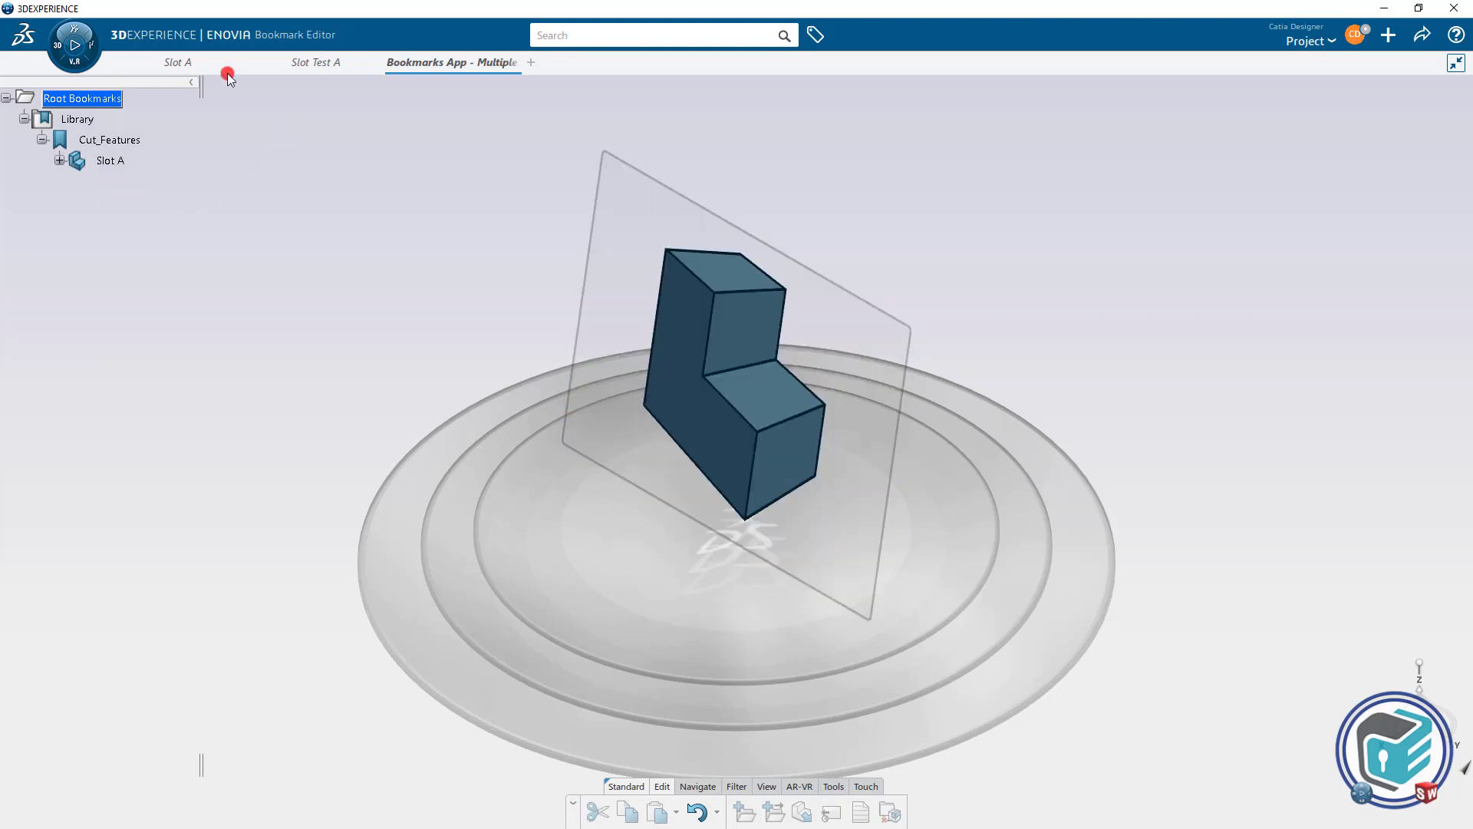
click(186, 62)
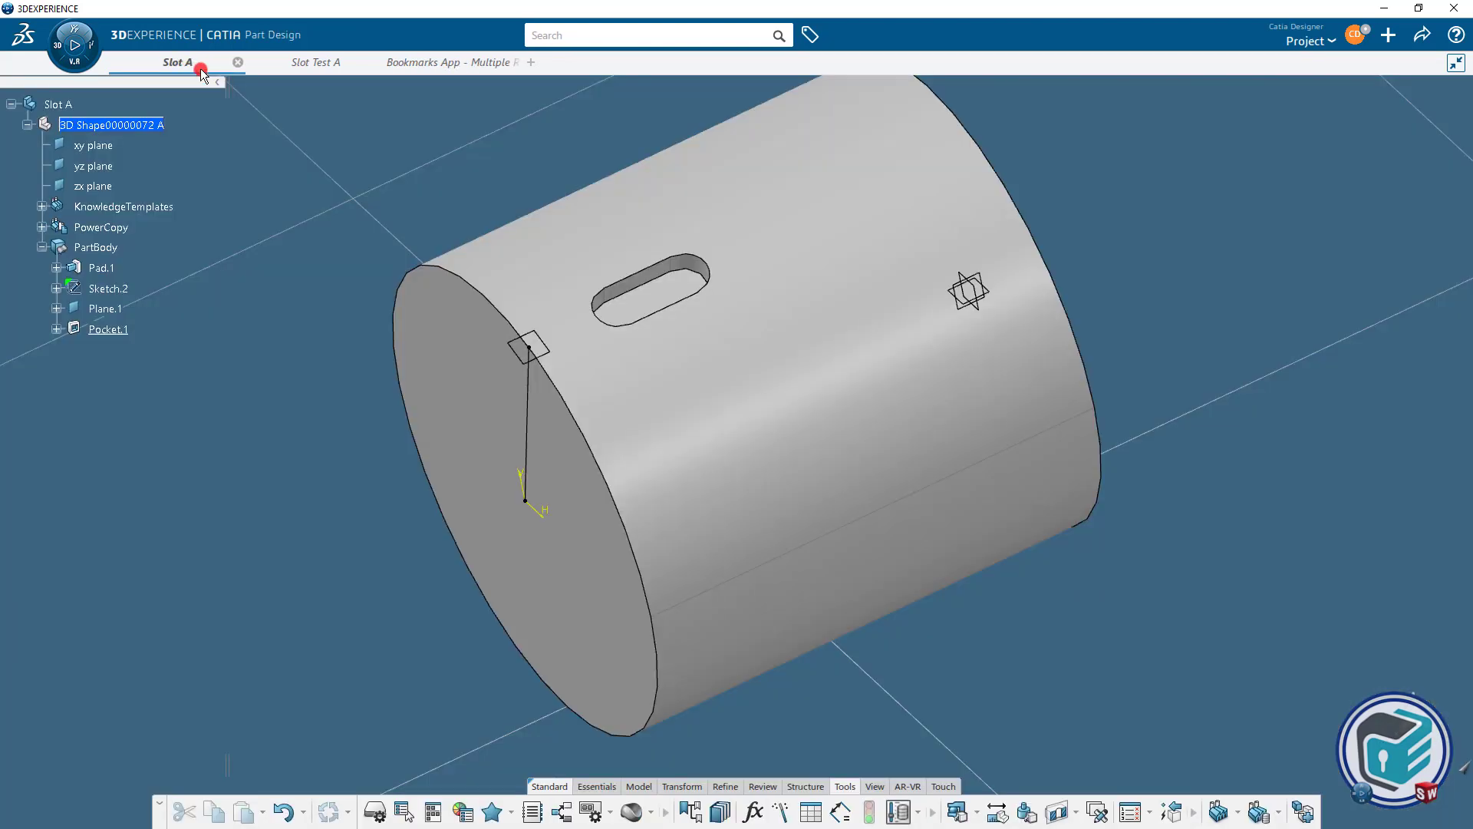
click(238, 62)
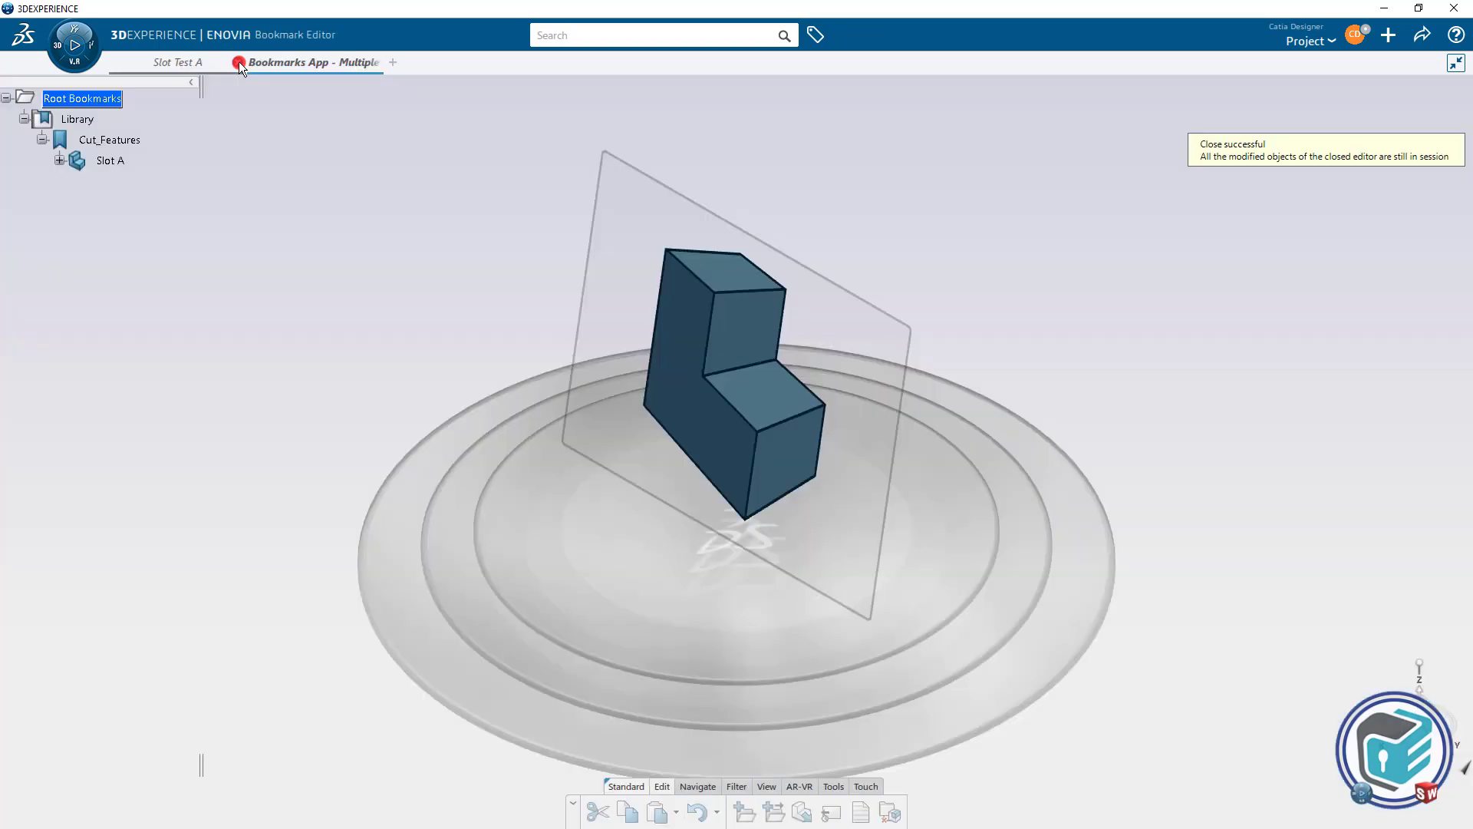
Deactivate Slot_UserFeature.1 in the Slot Test A part.
click(182, 61)
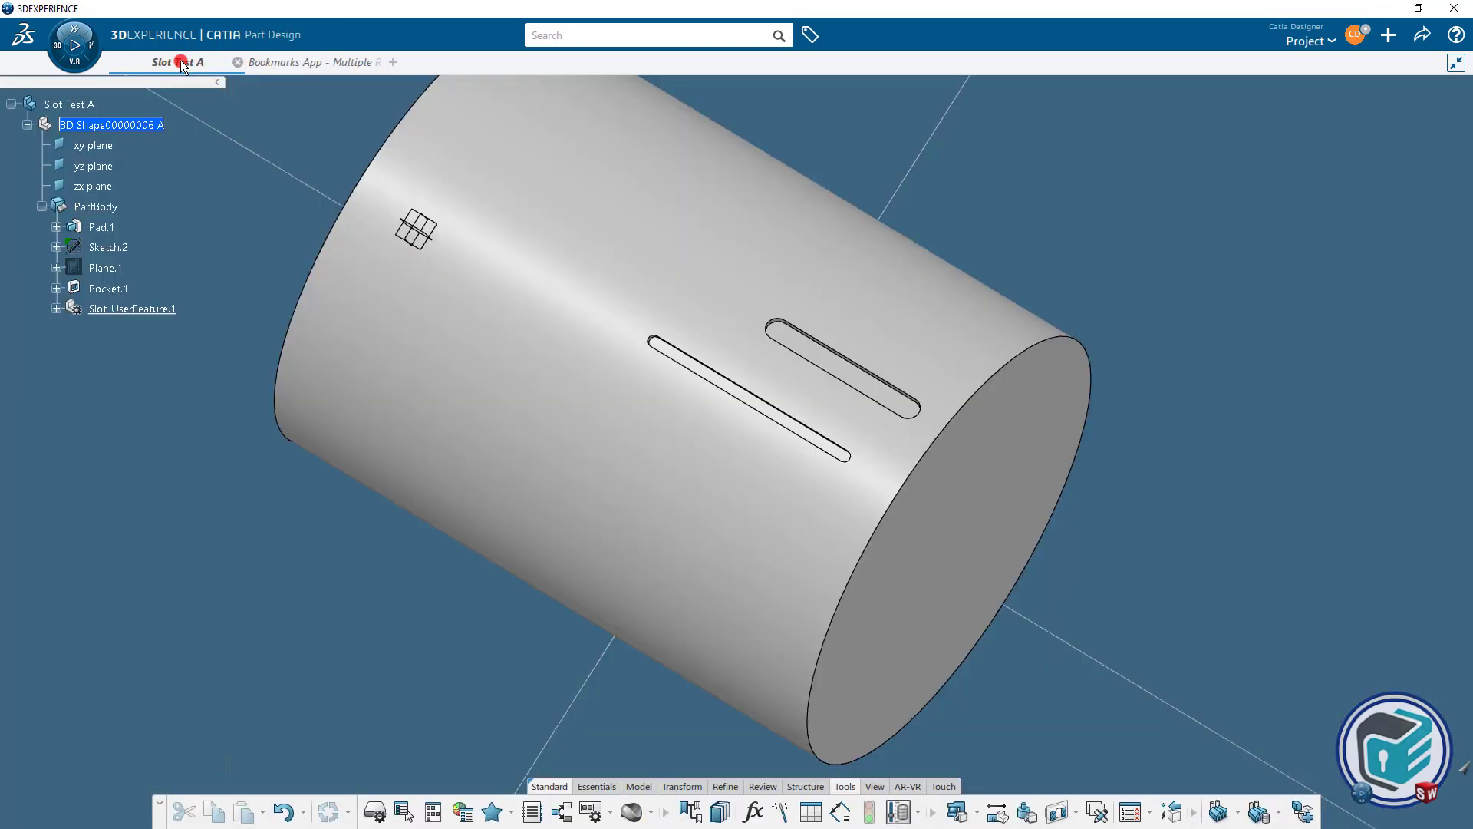
click(123, 309)
right_click(121, 310)
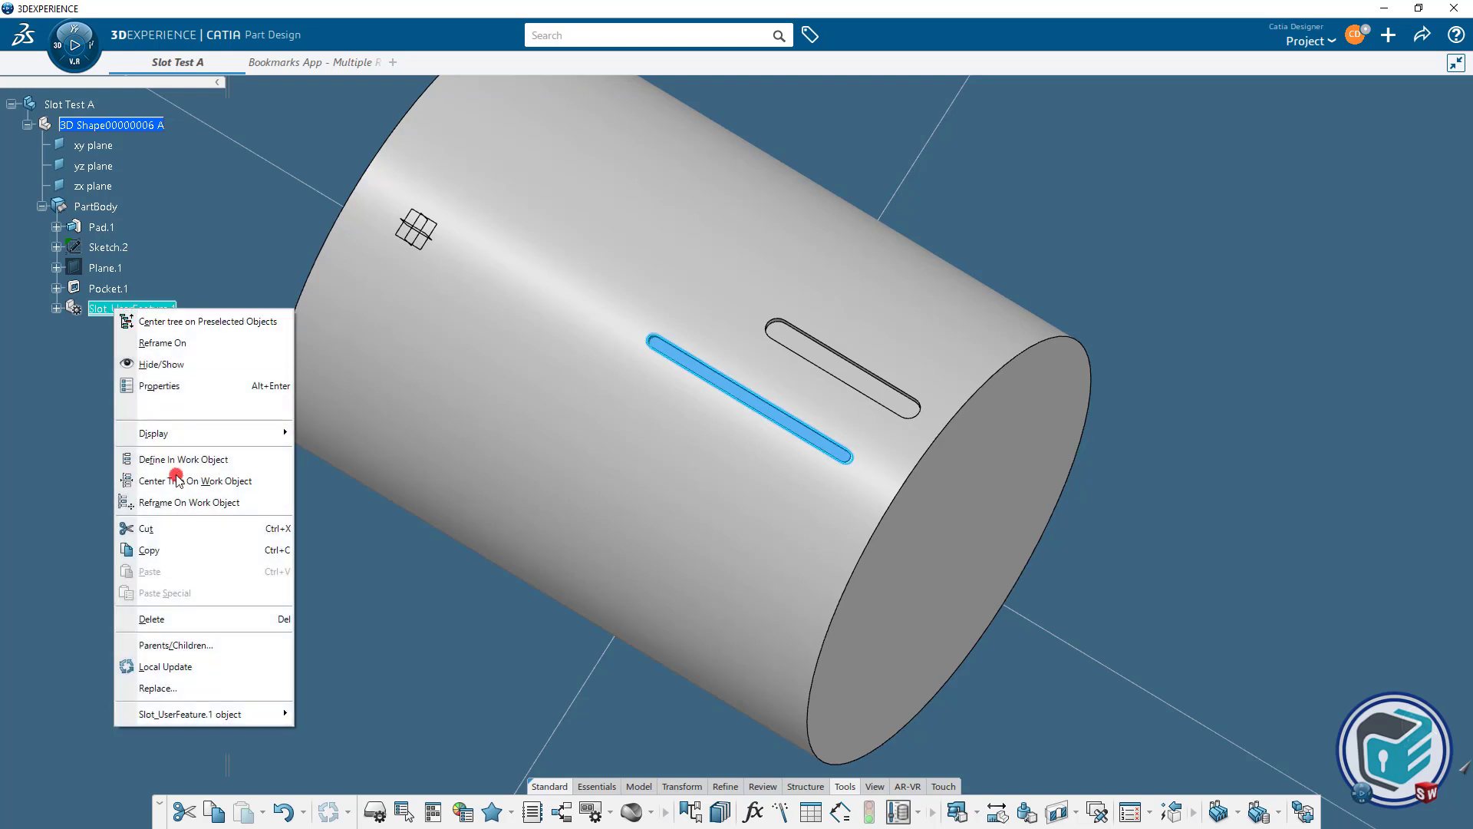
mouse_move(235, 716)
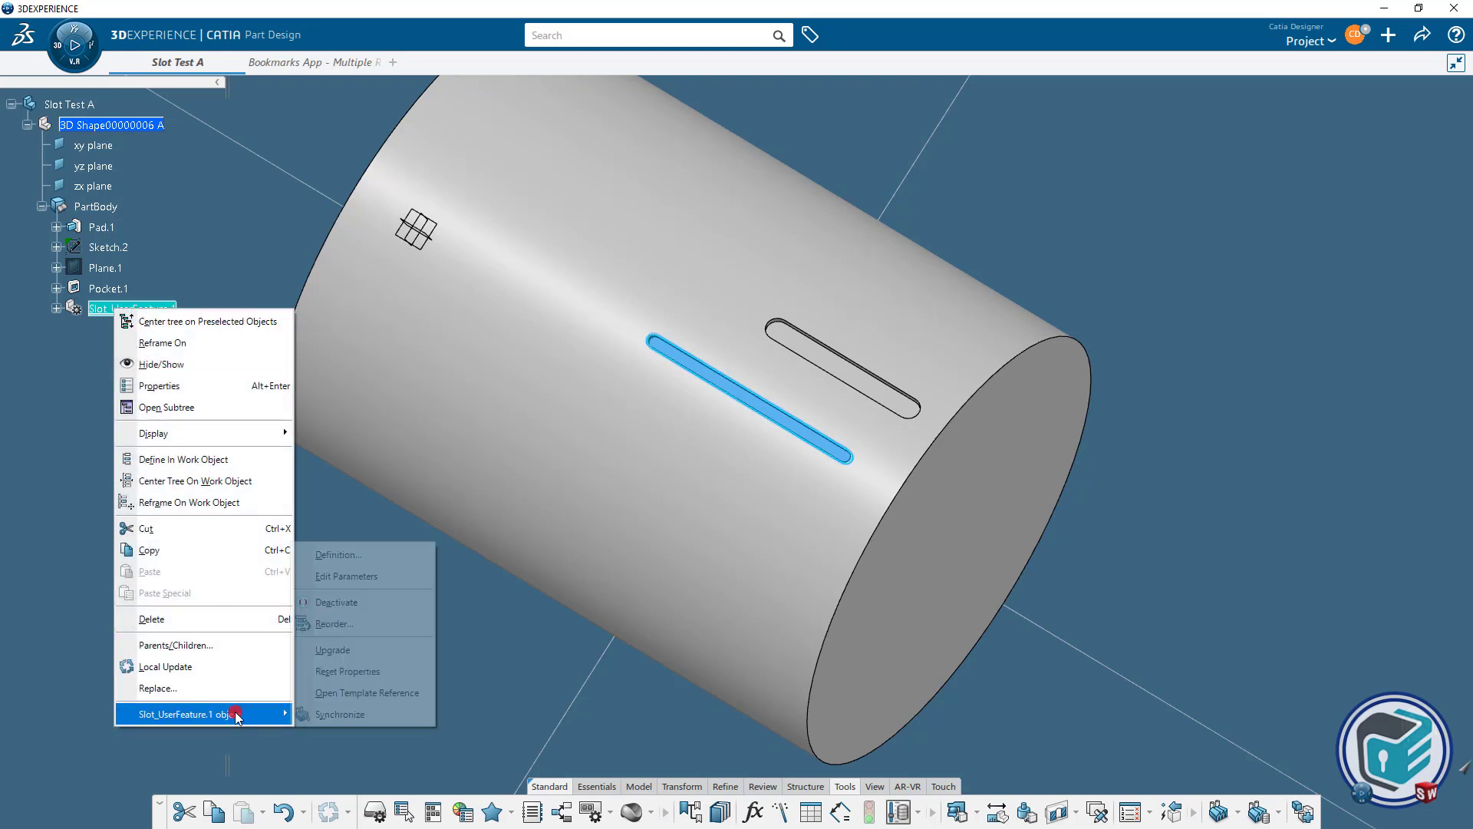
click(342, 603)
Deactivate Pocket.1 in the Slot Test A part.
right_click(107, 289)
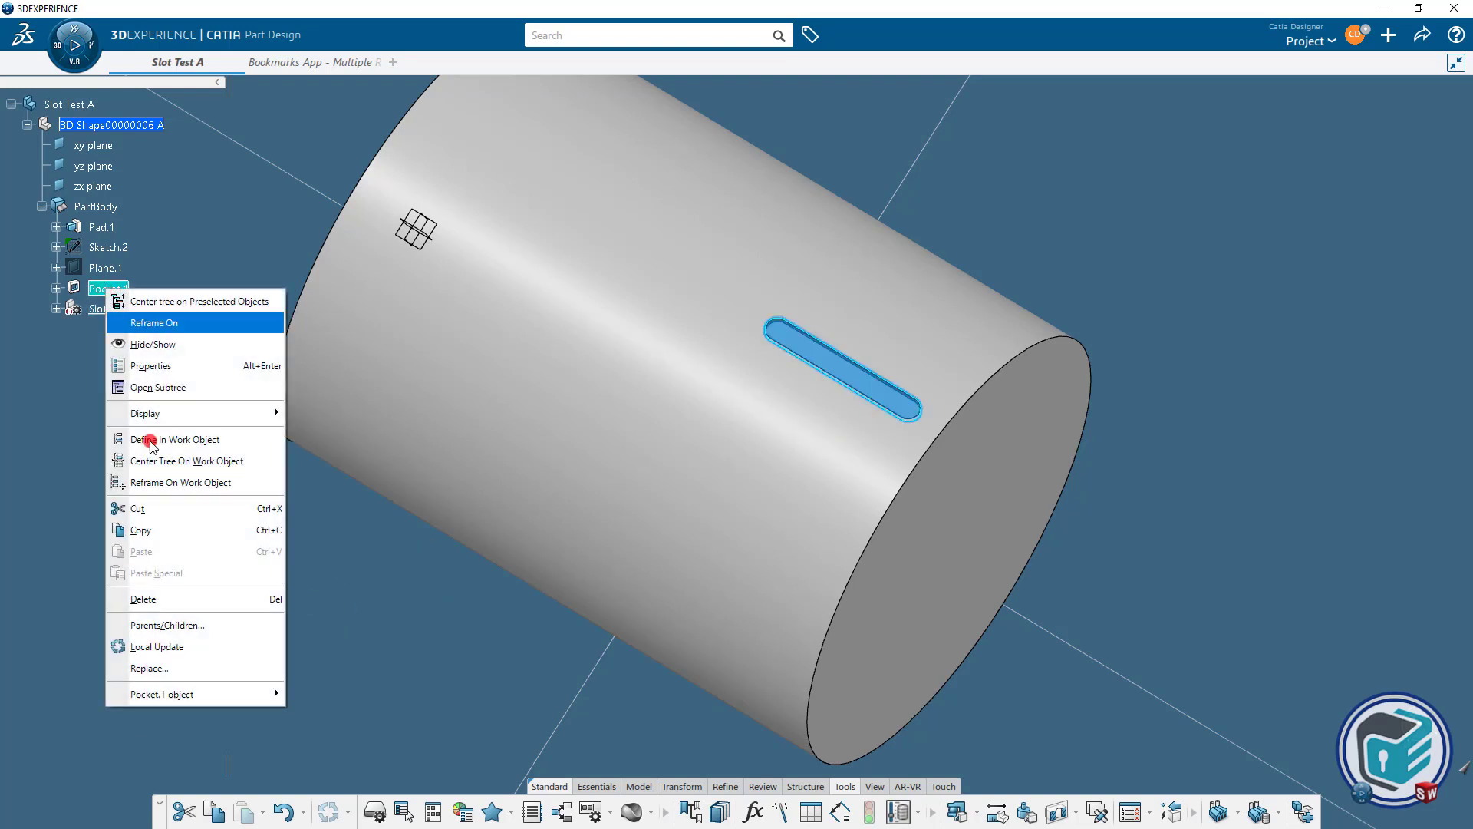
mouse_move(220, 694)
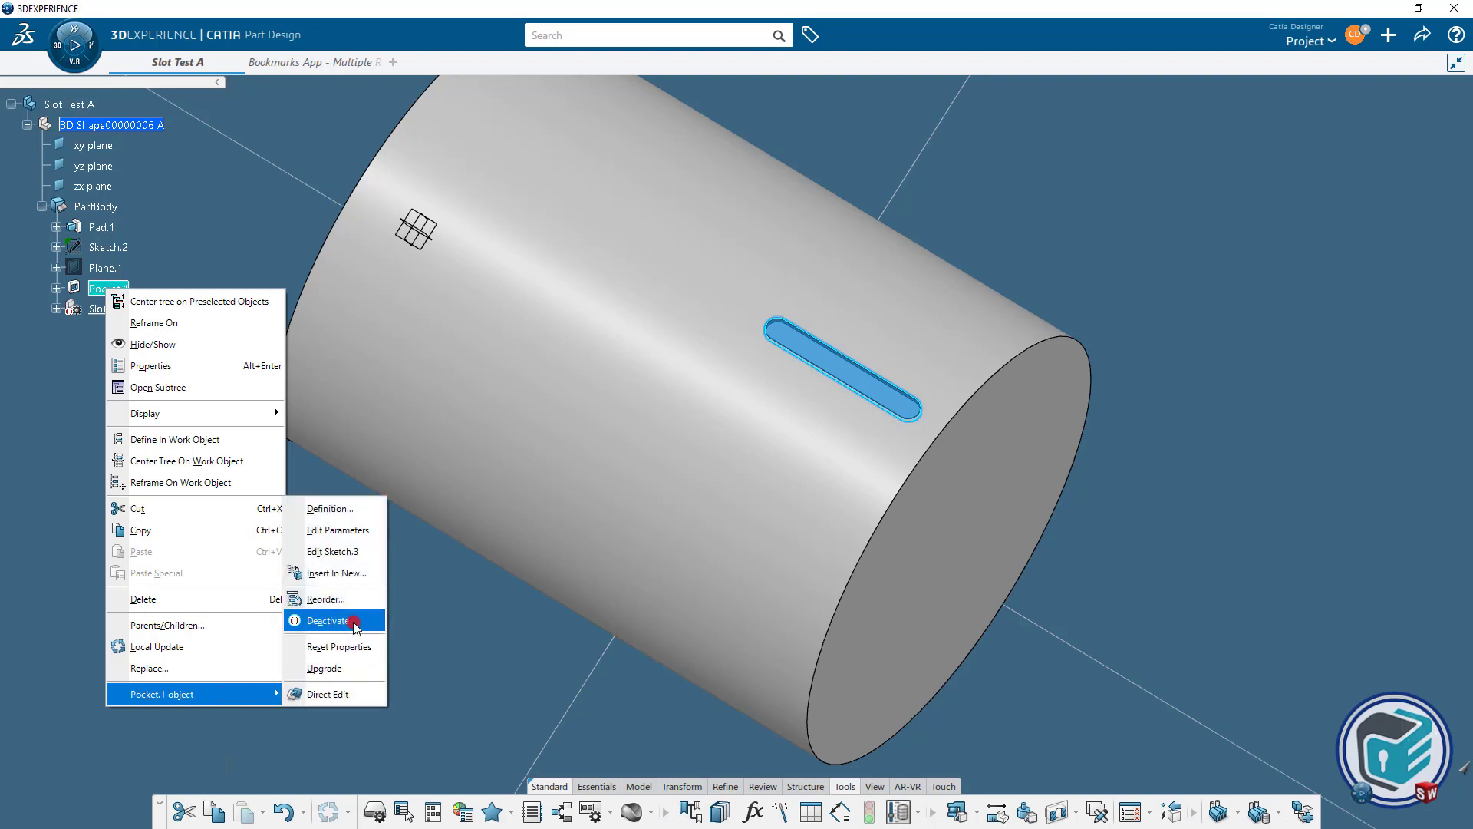
click(328, 620)
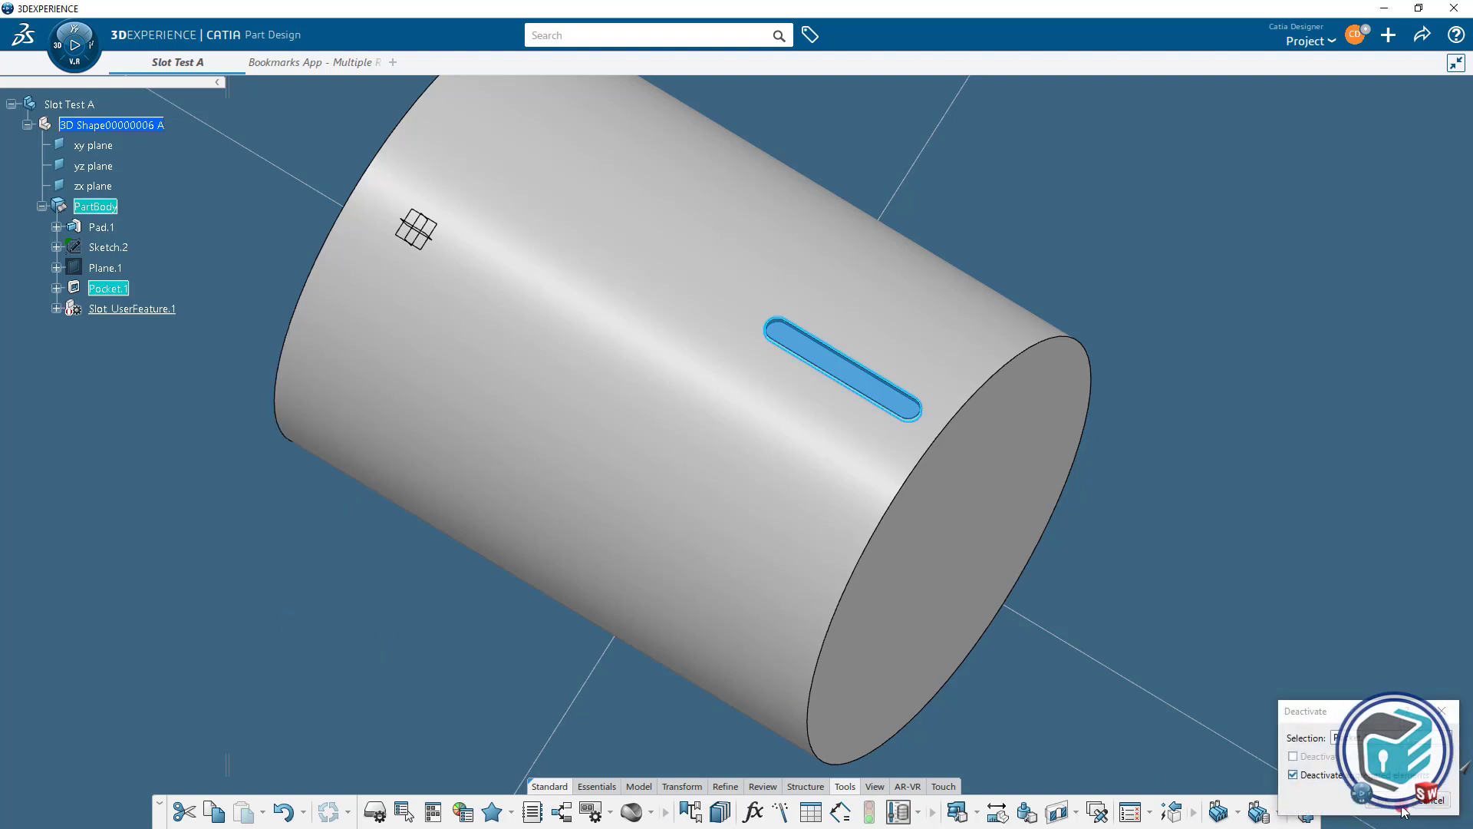
click(1403, 812)
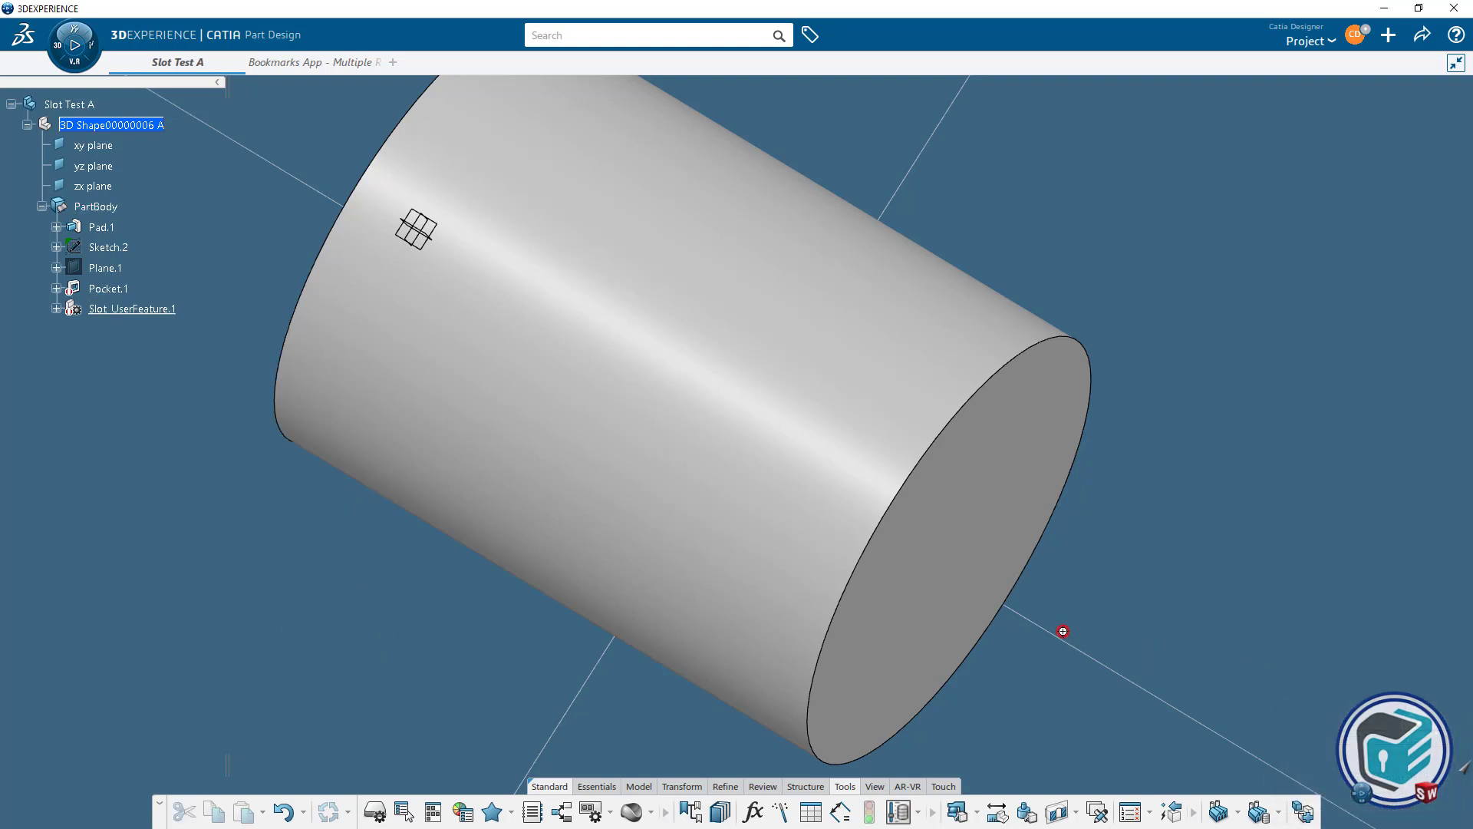
Start instantiating the Slot_UserFeature template in Slot Test A, picking Slot A from the Cut_Features bookmark as the source.
click(1277, 815)
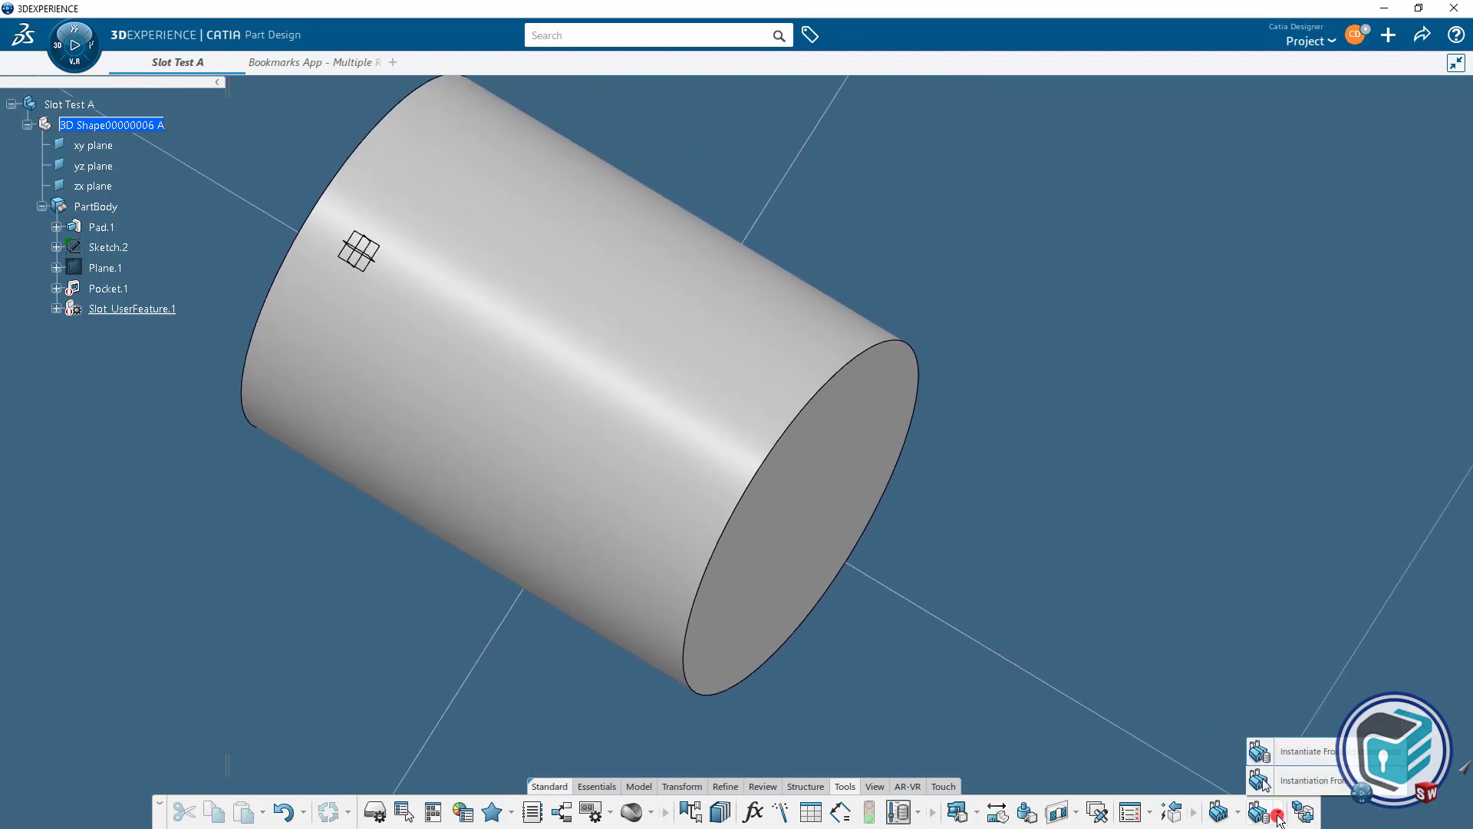
click(1313, 749)
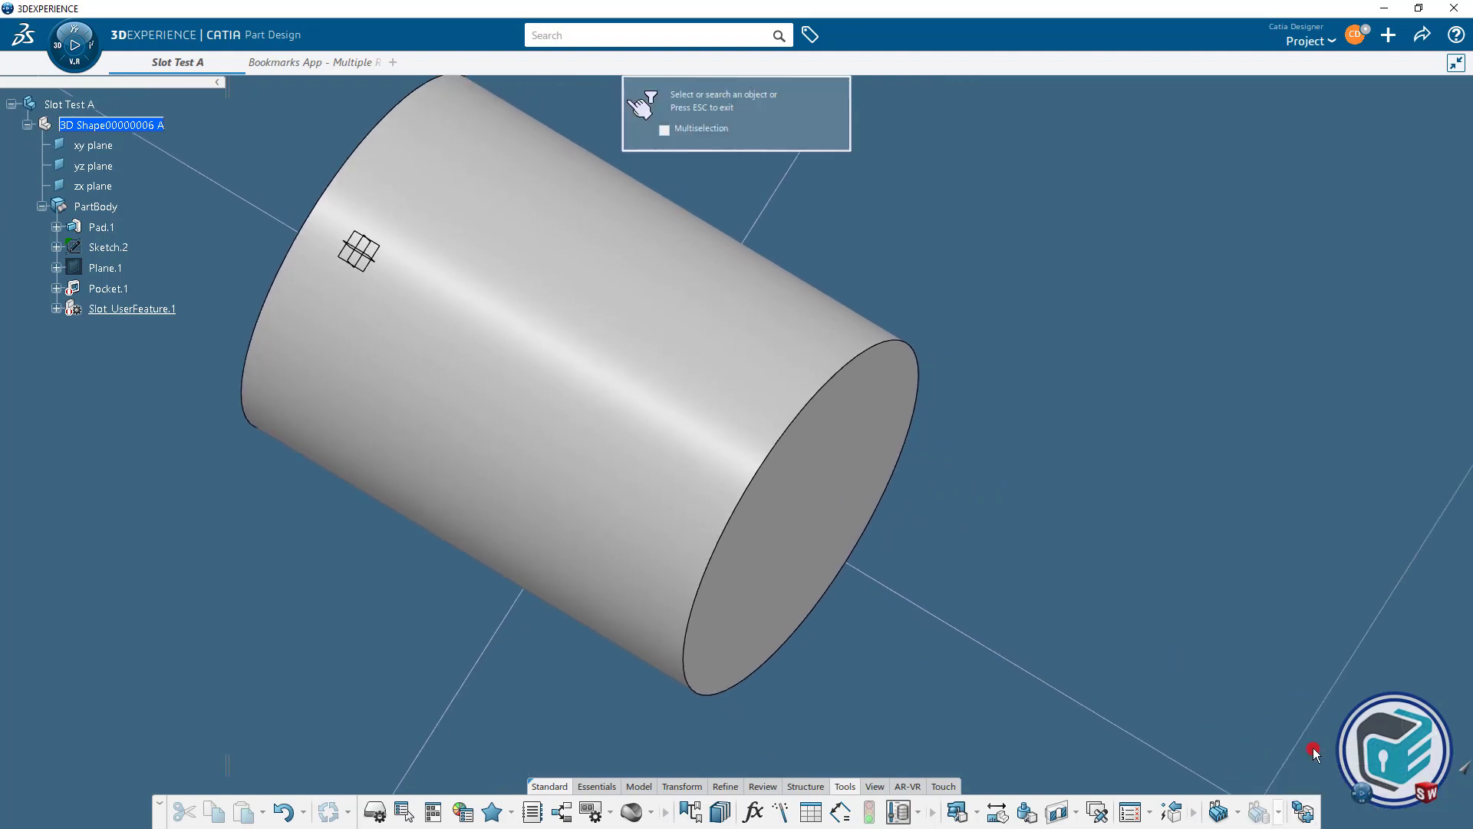
click(328, 66)
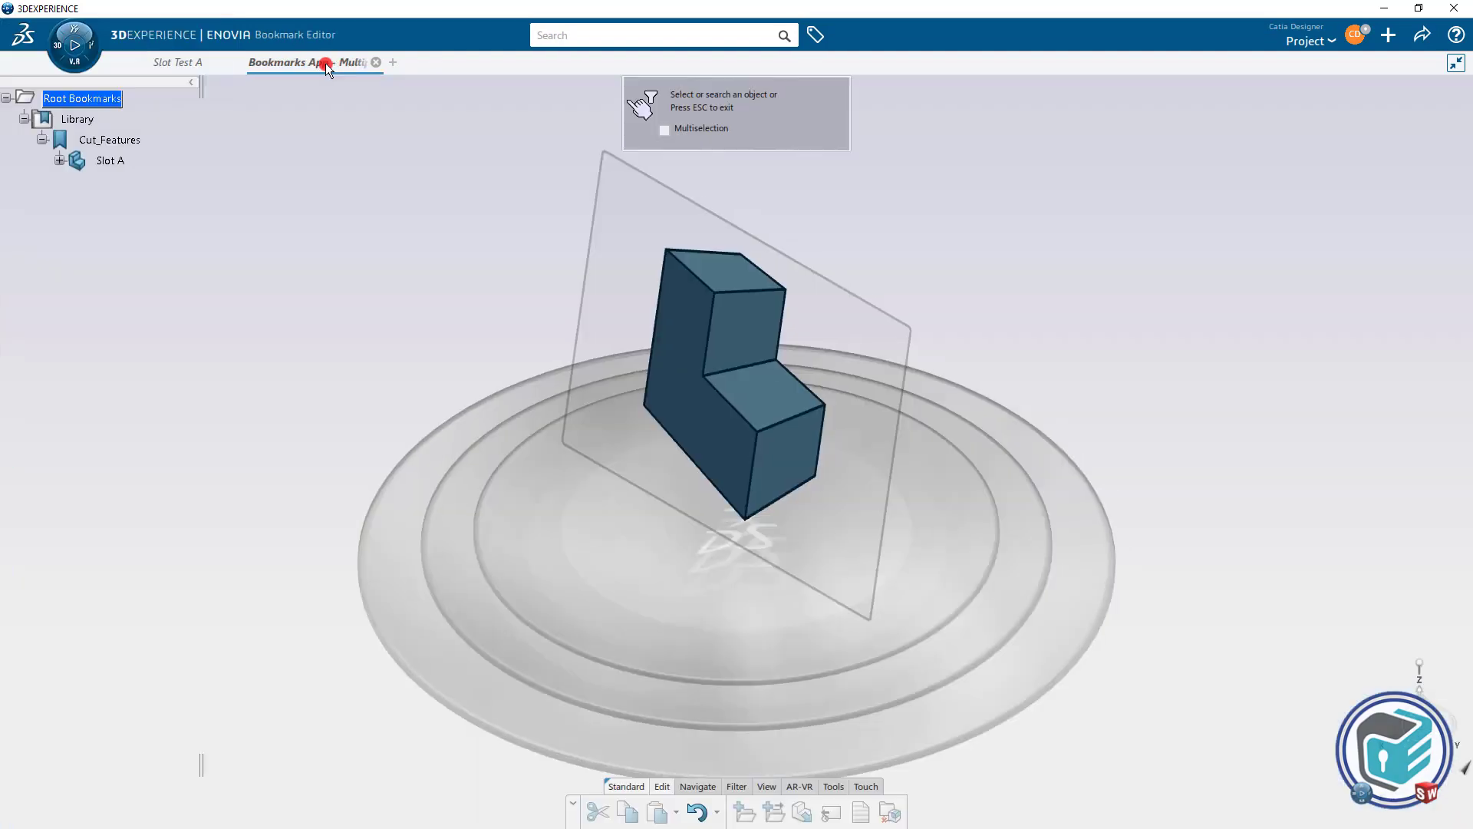
click(109, 161)
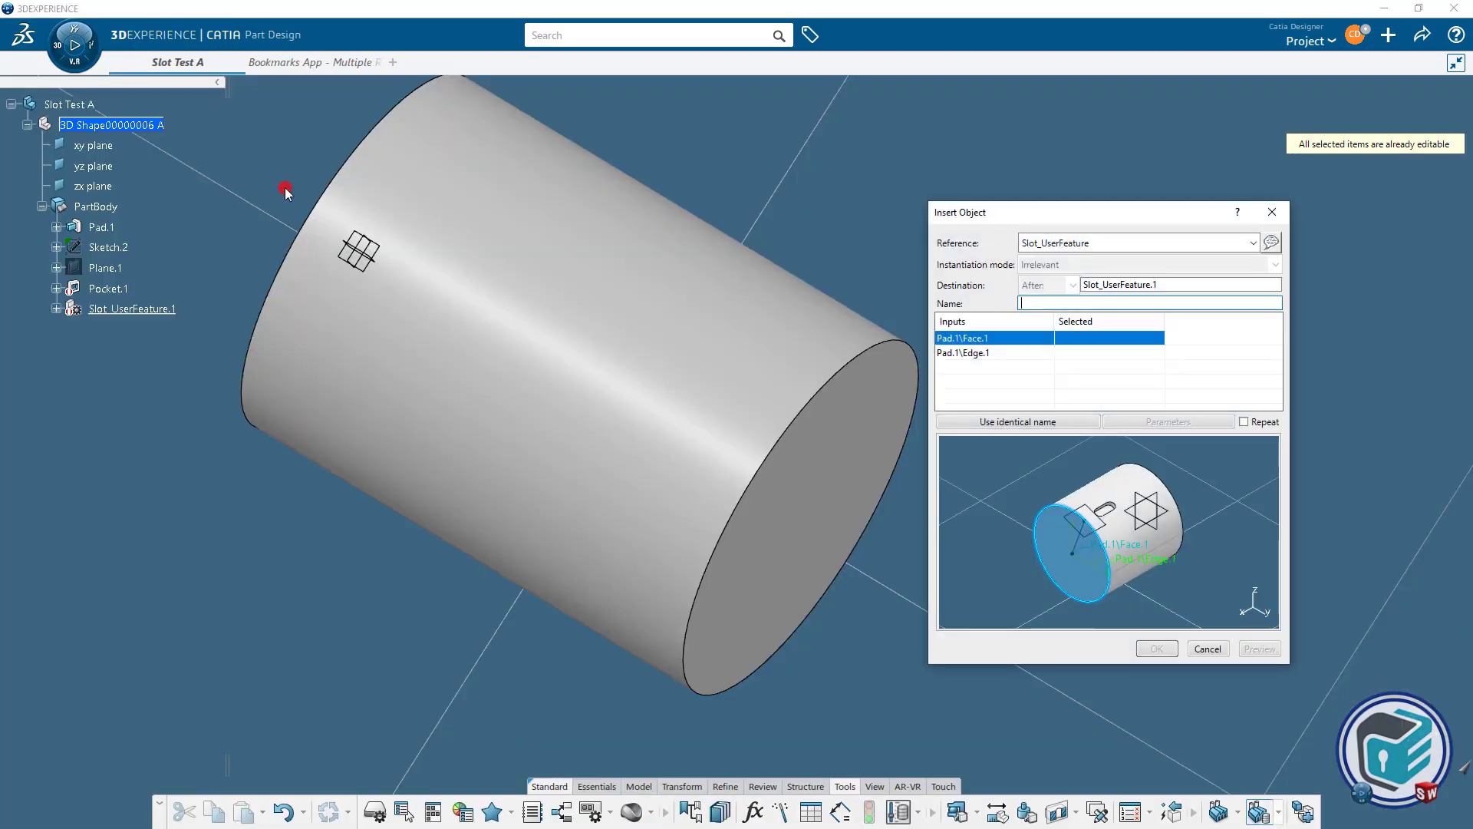
Assign the cylinder's end face and its circular edge as inputs, preview and create the slot instance, and select it in the tree.
click(843, 459)
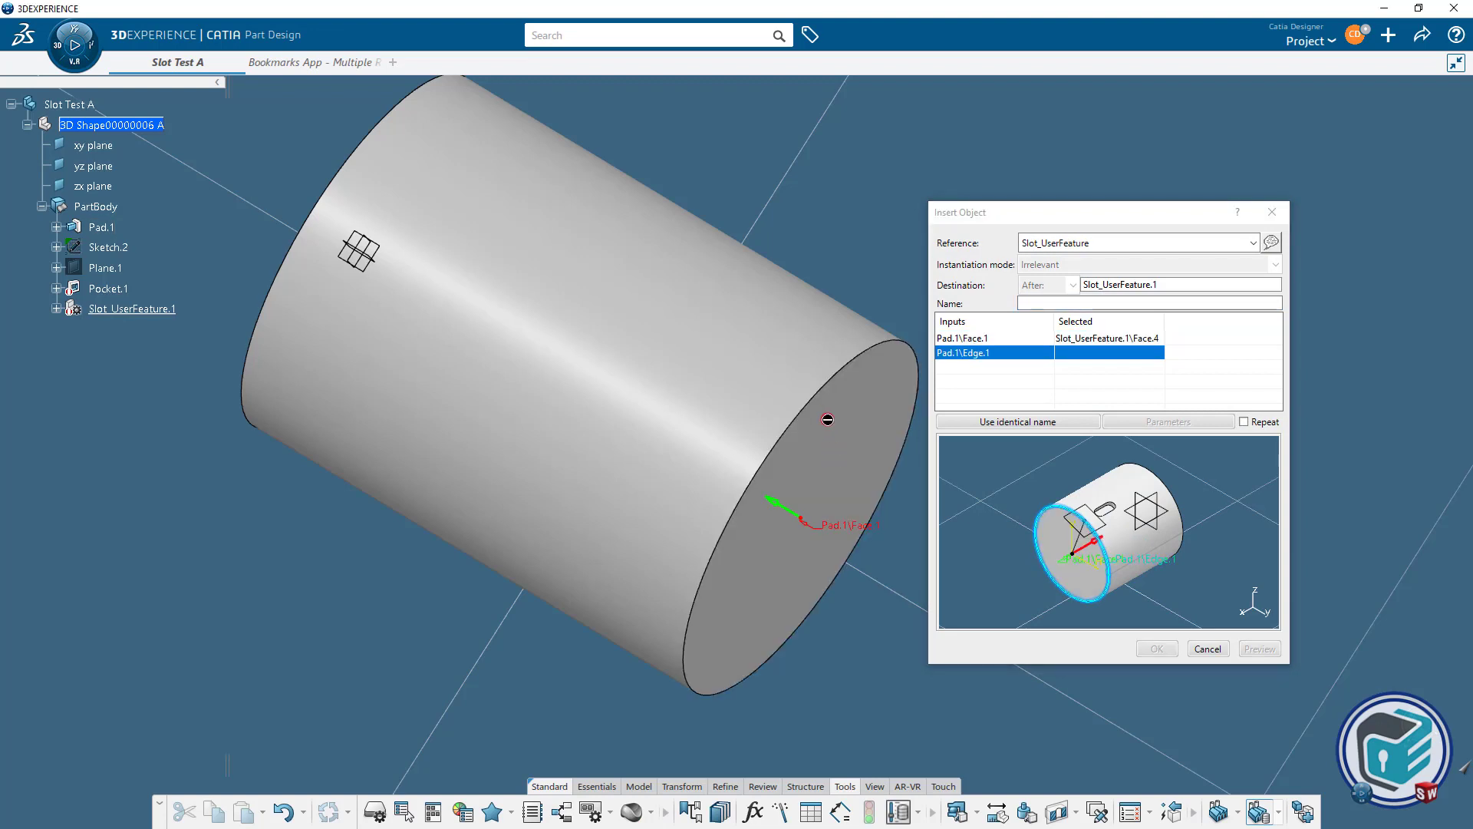
click(824, 392)
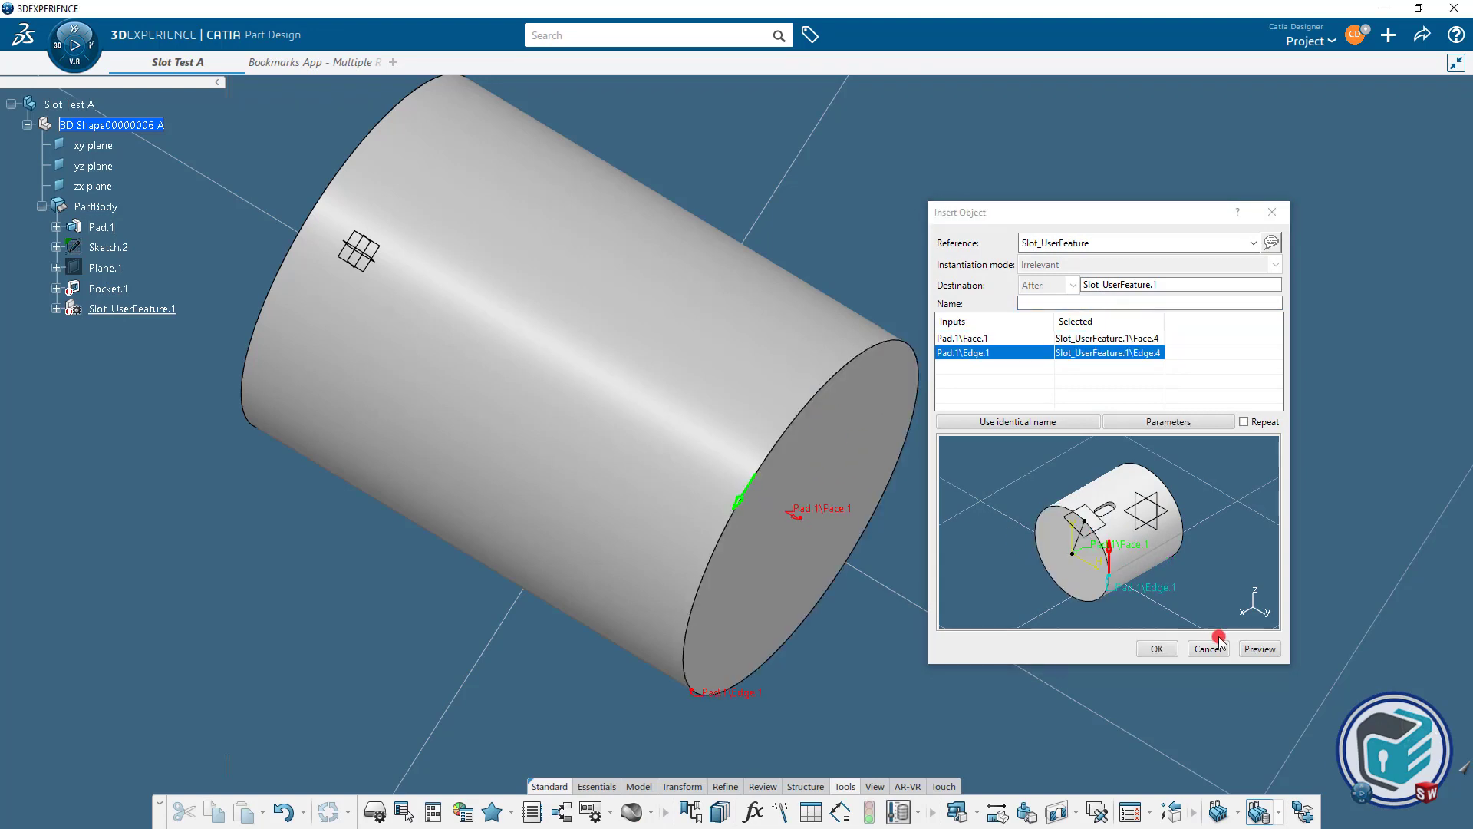
click(1256, 648)
click(1159, 648)
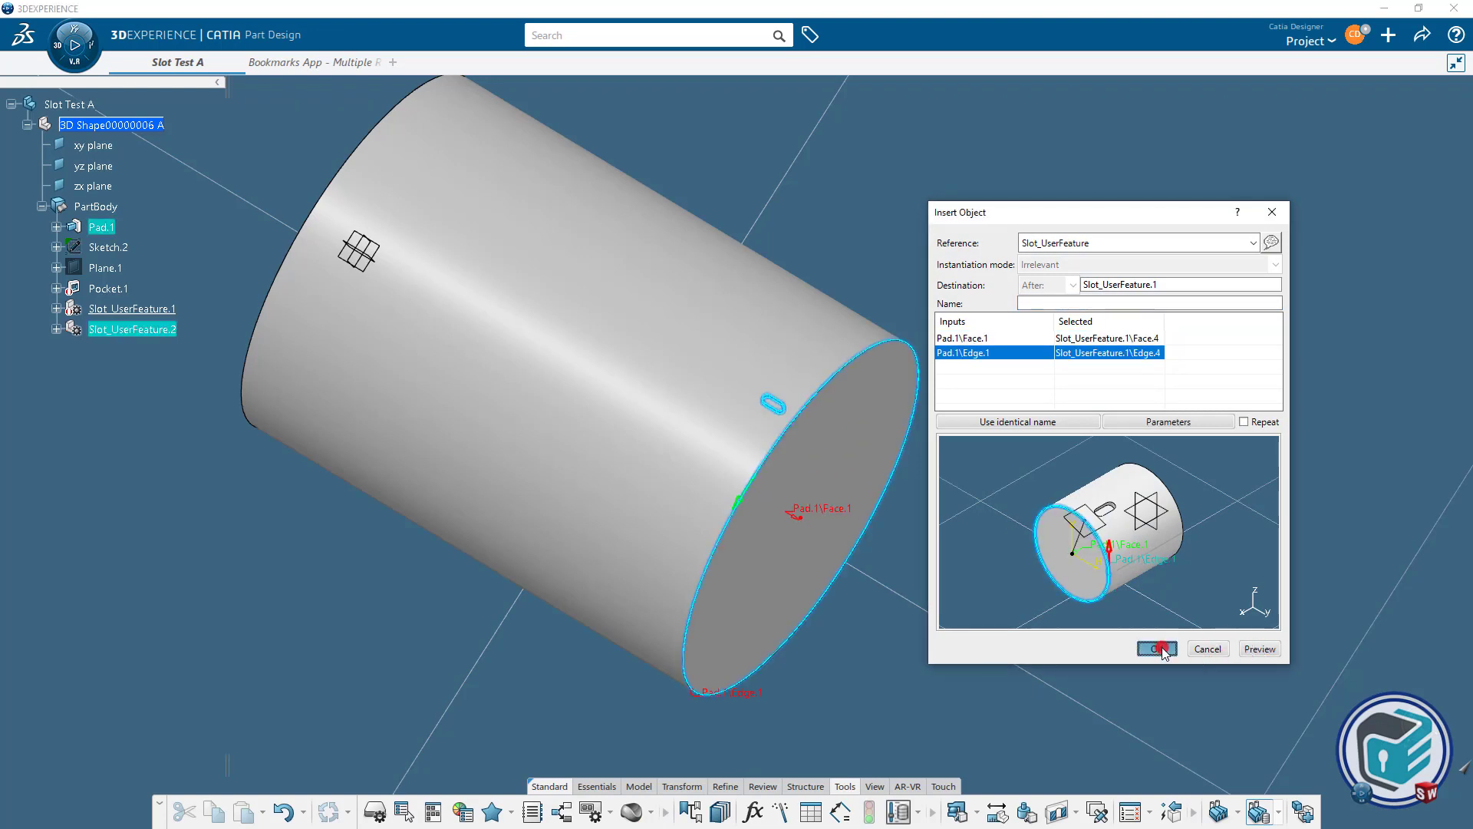
click(119, 329)
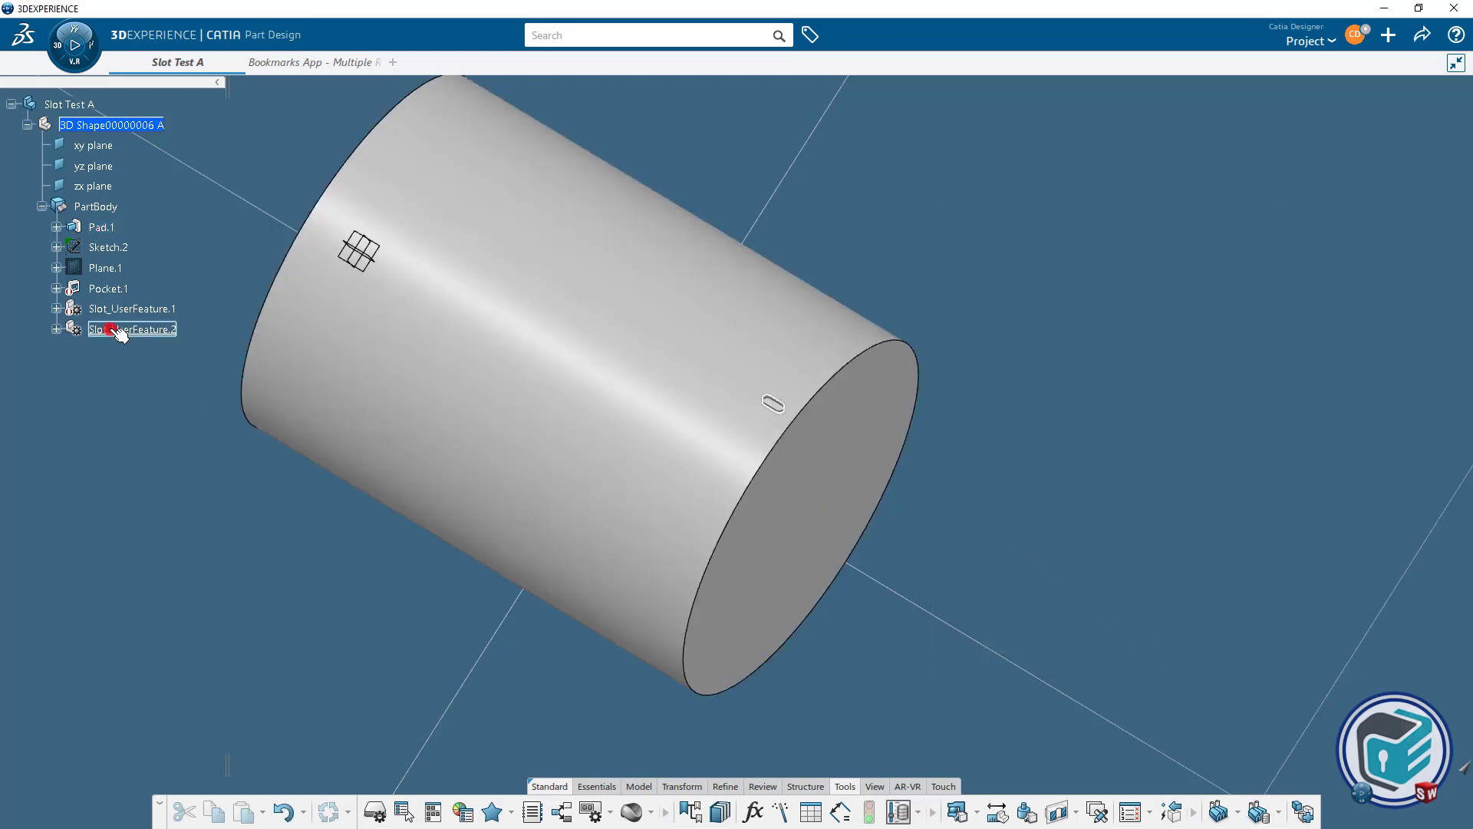